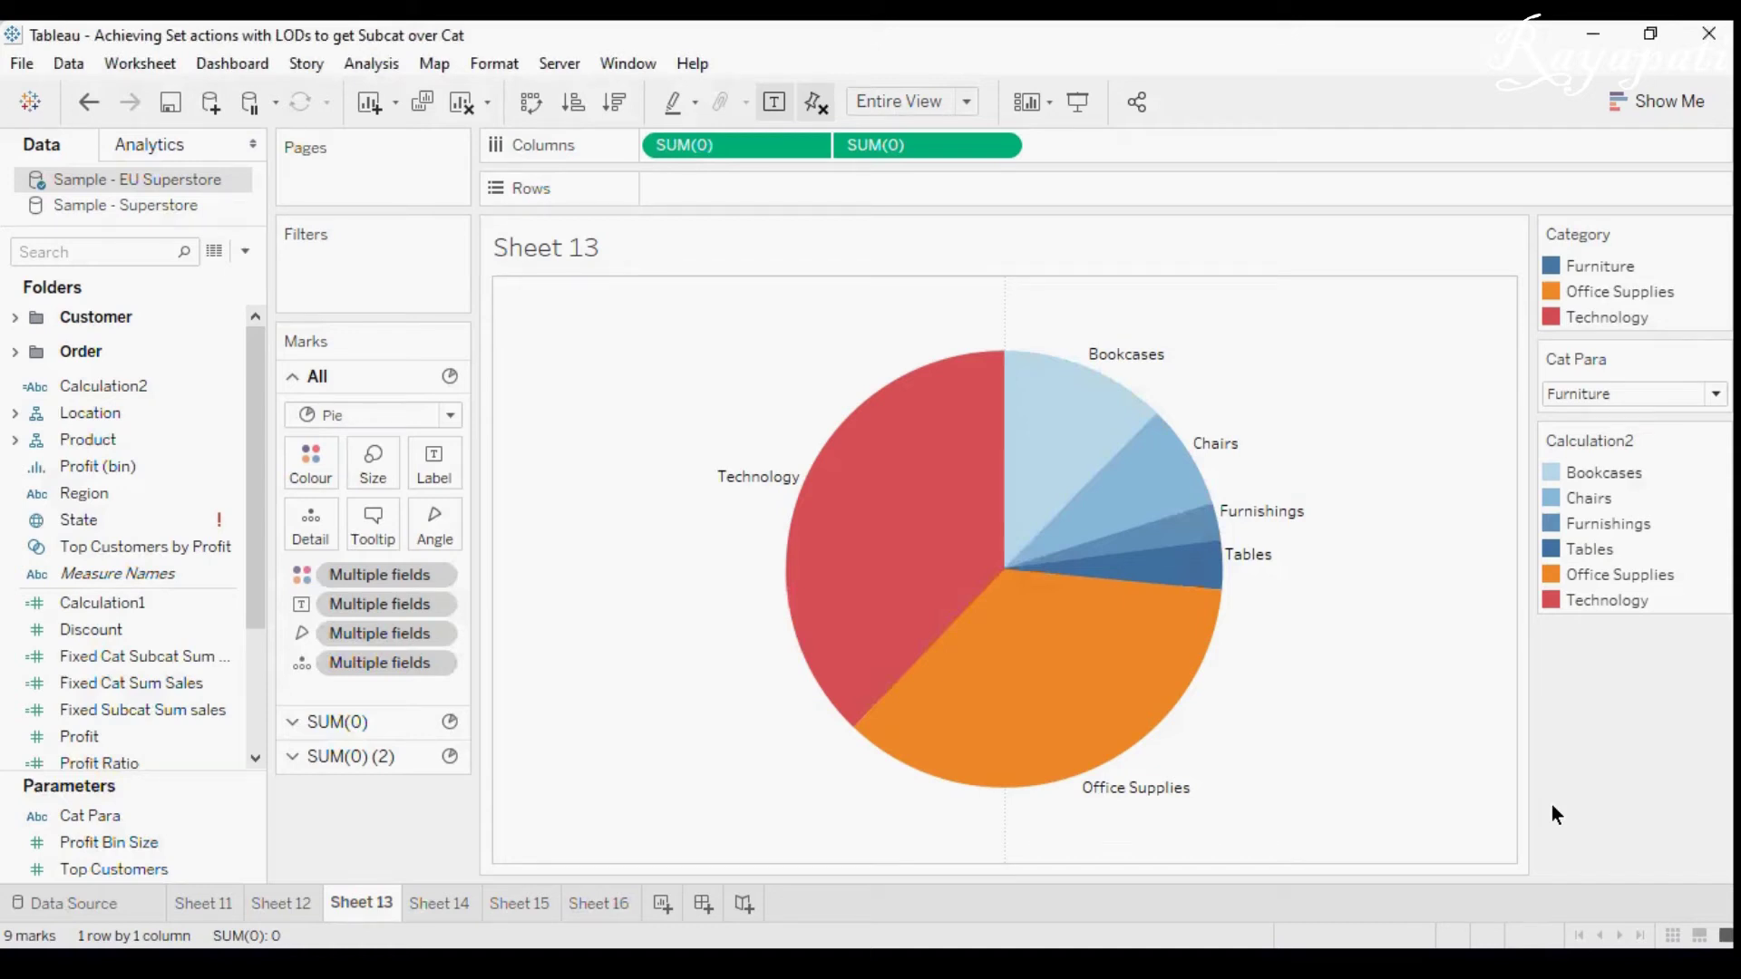
Switch the Cat Para parameter to Office Supplies, Technology and back to Furniture, and examine how the pie splits each category.
mouse_move(1072, 434)
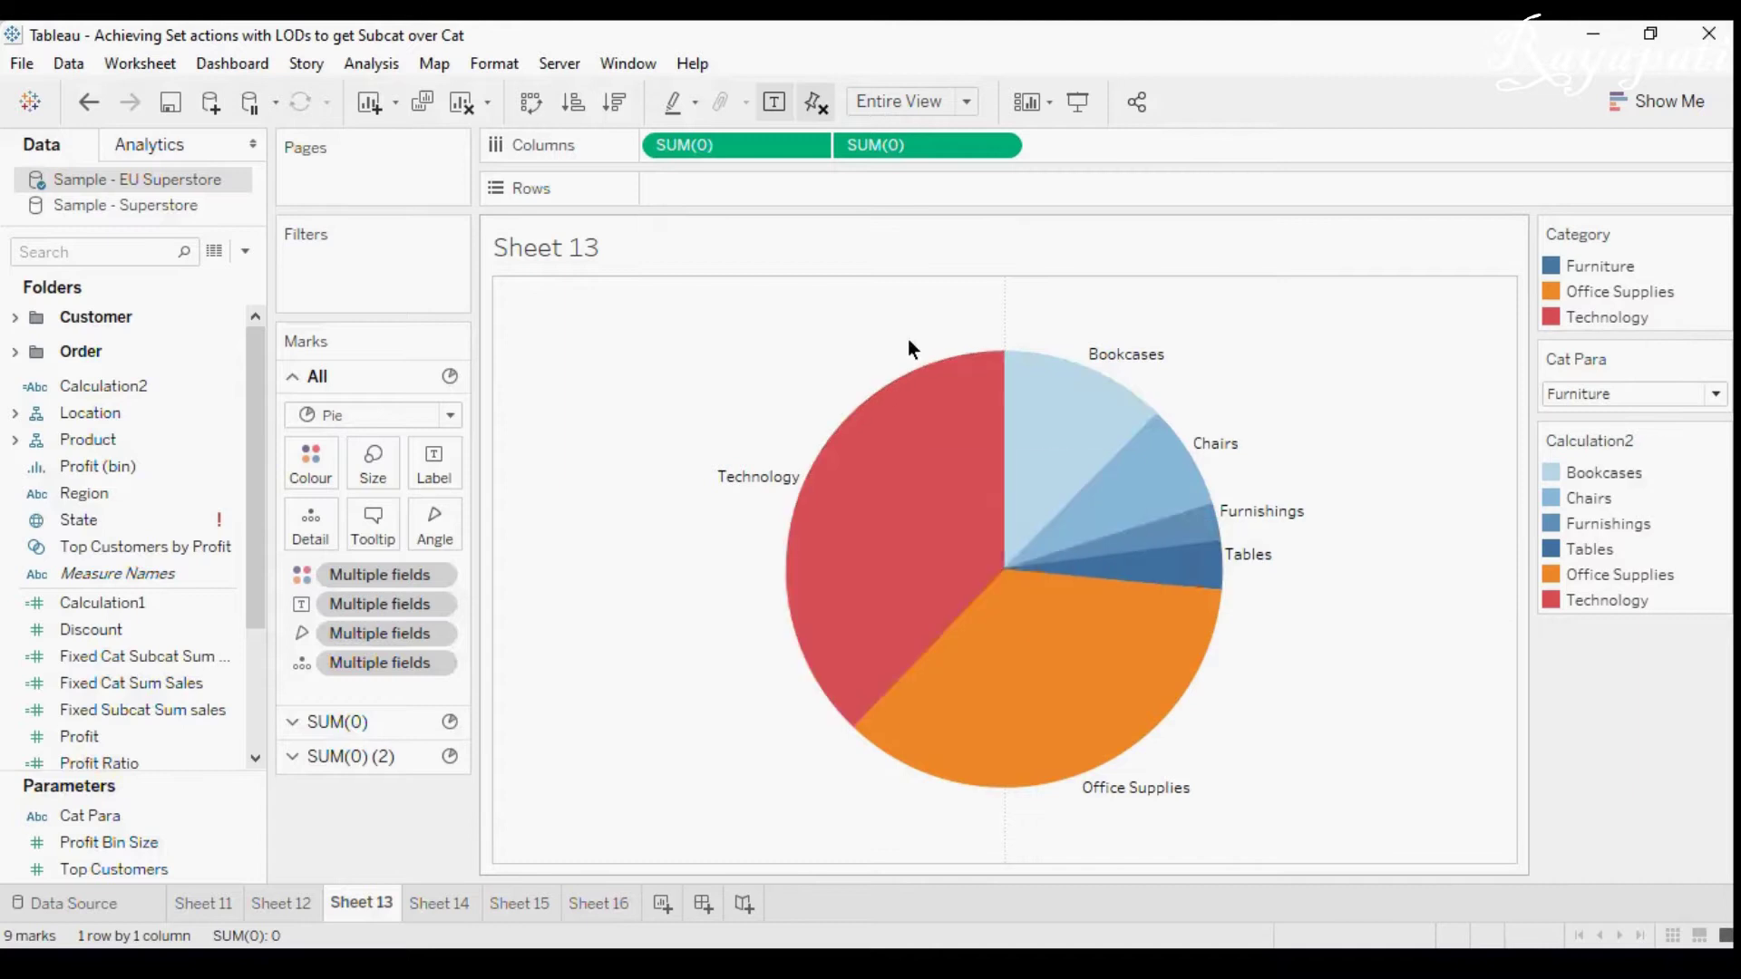
mouse_move(985, 770)
click(1716, 396)
click(1716, 396)
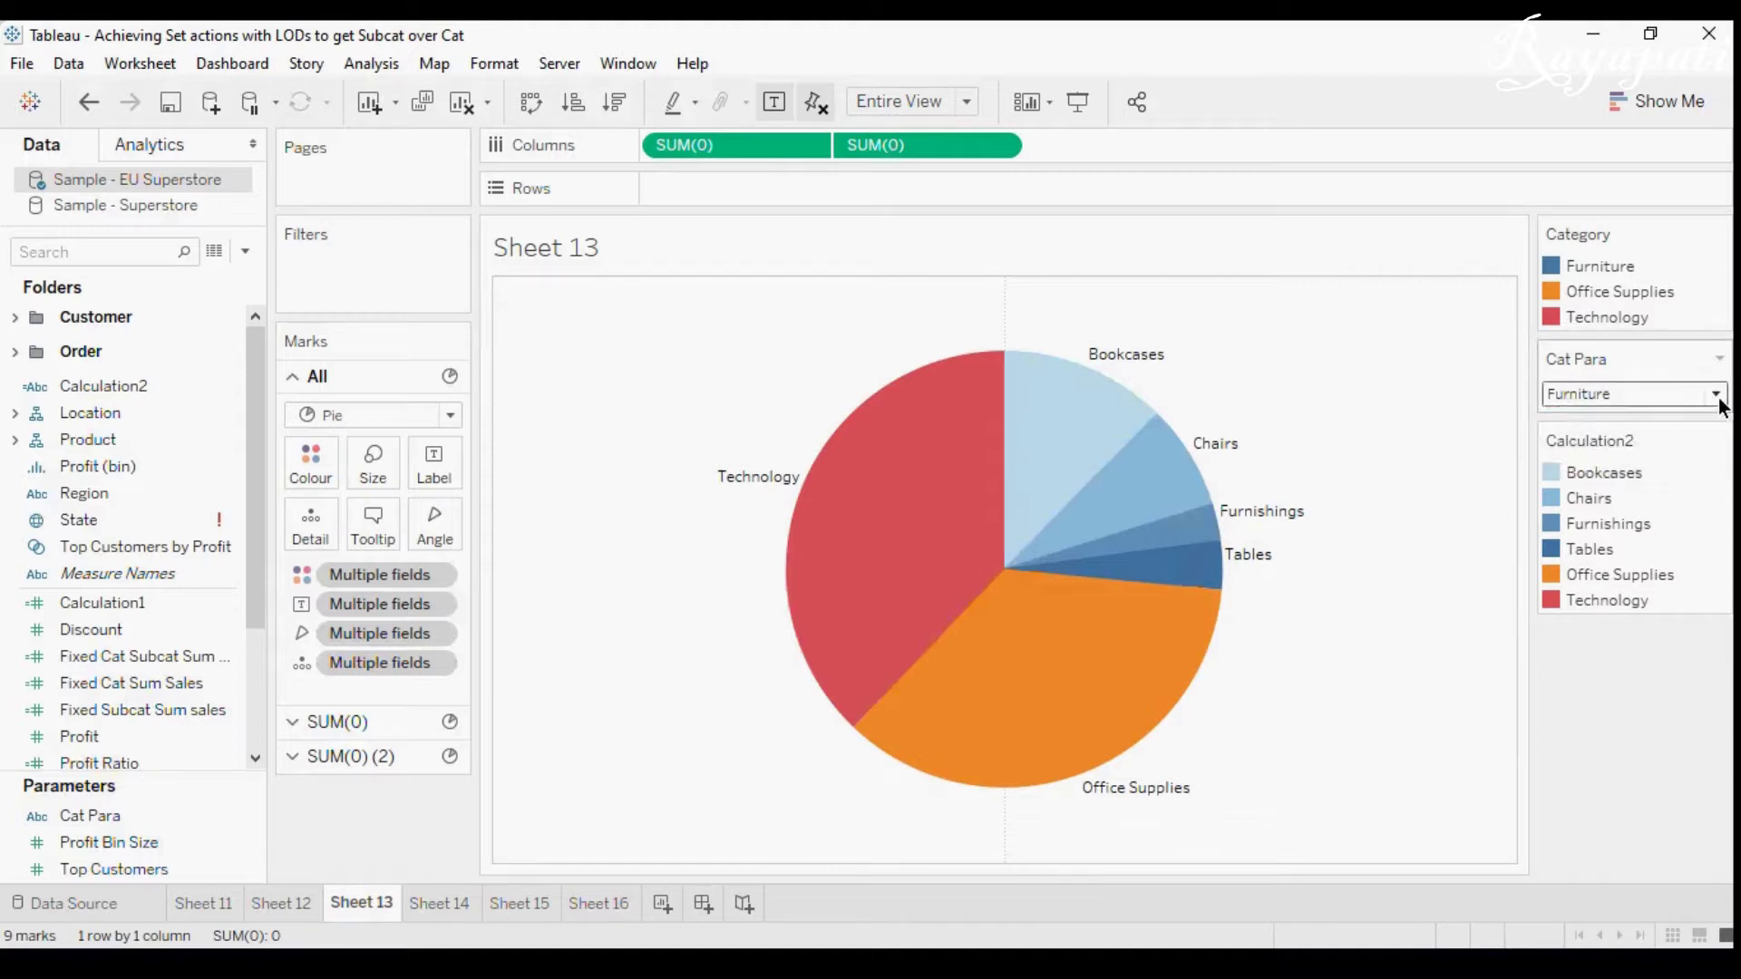
click(1716, 396)
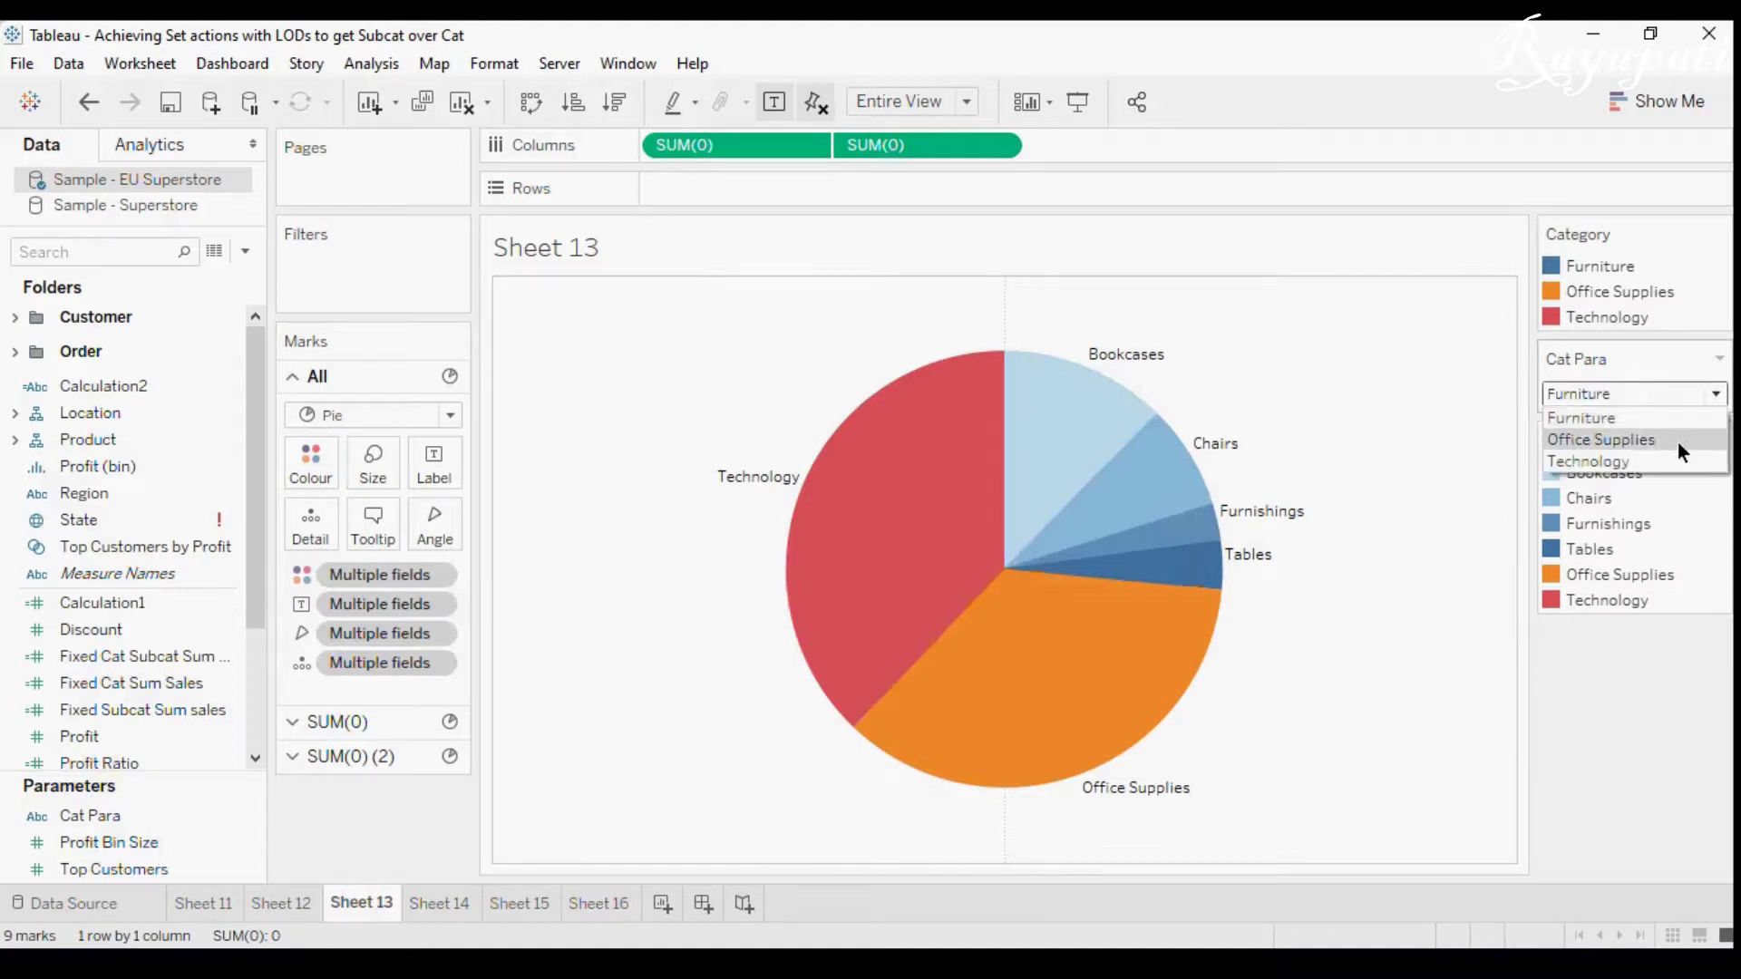
click(1677, 442)
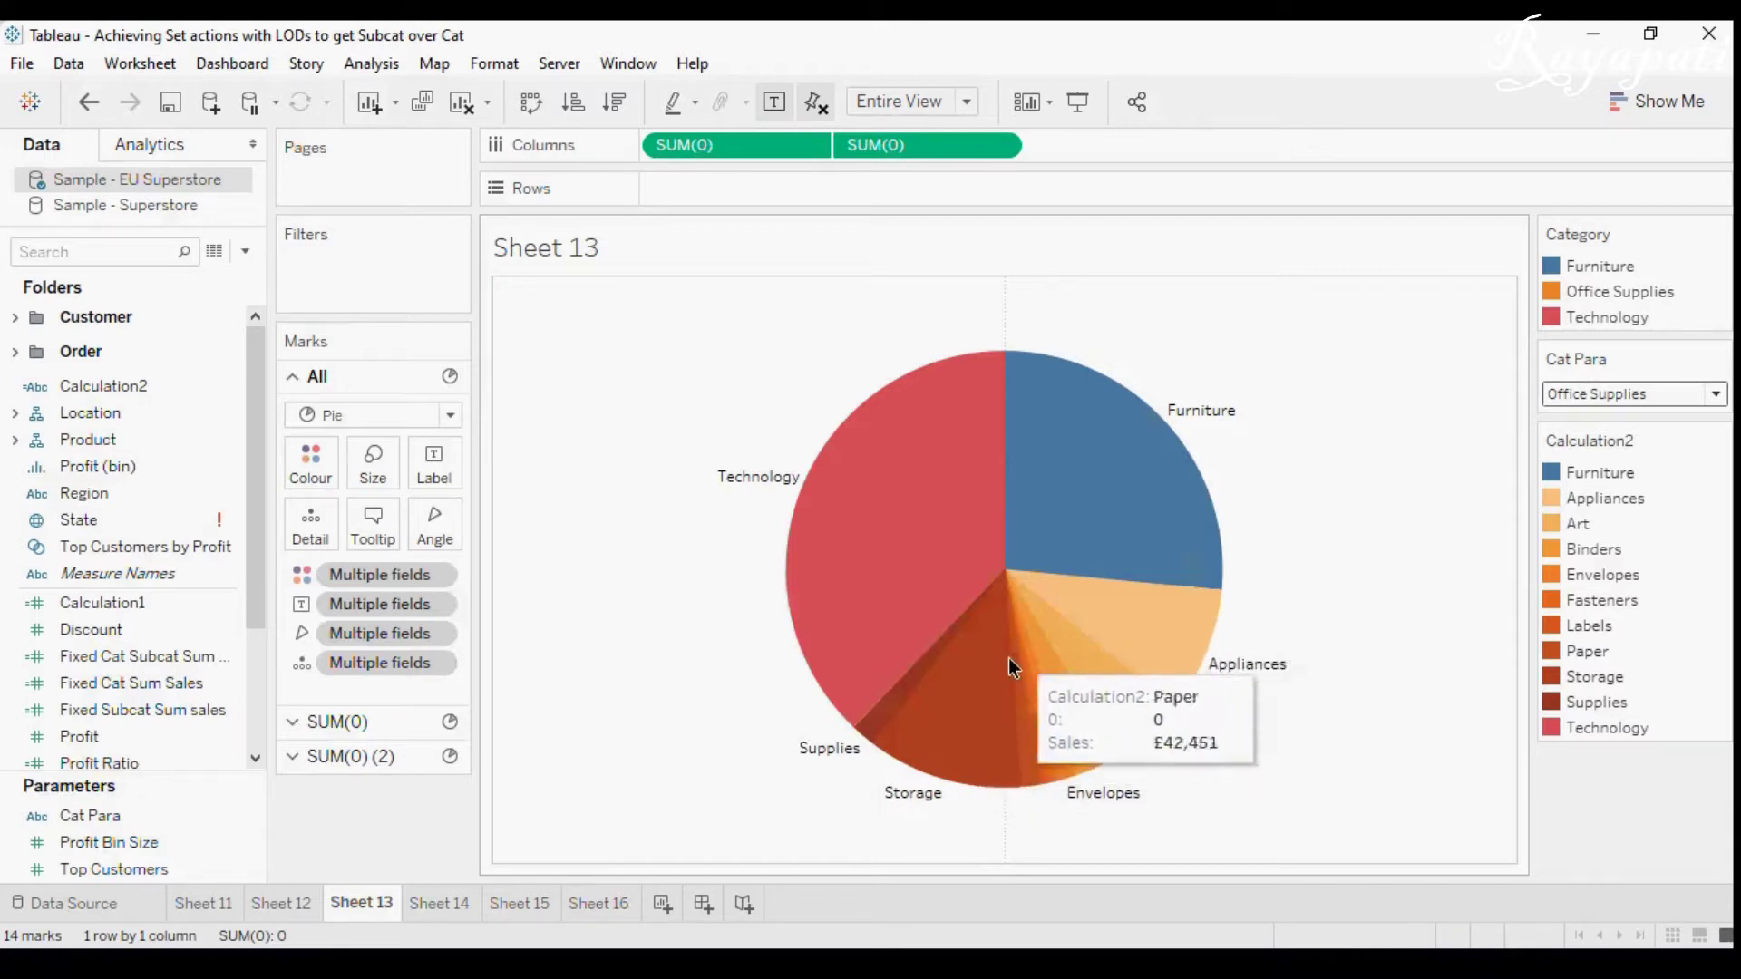
click(1715, 394)
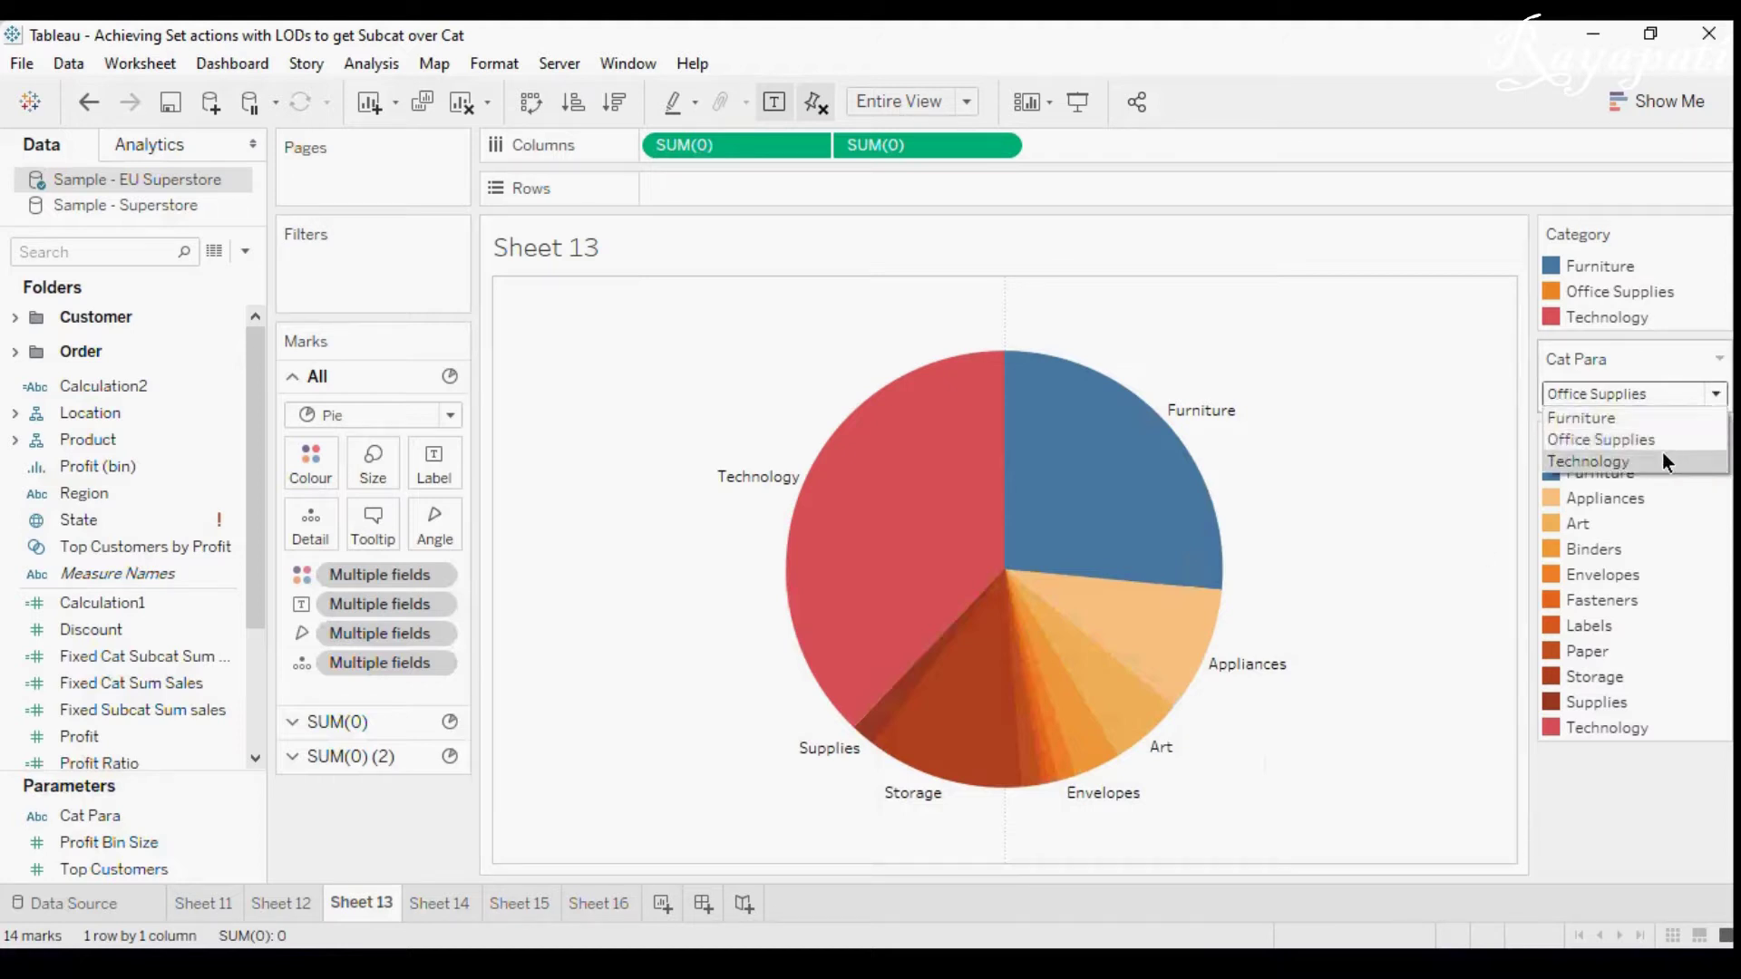
click(1663, 455)
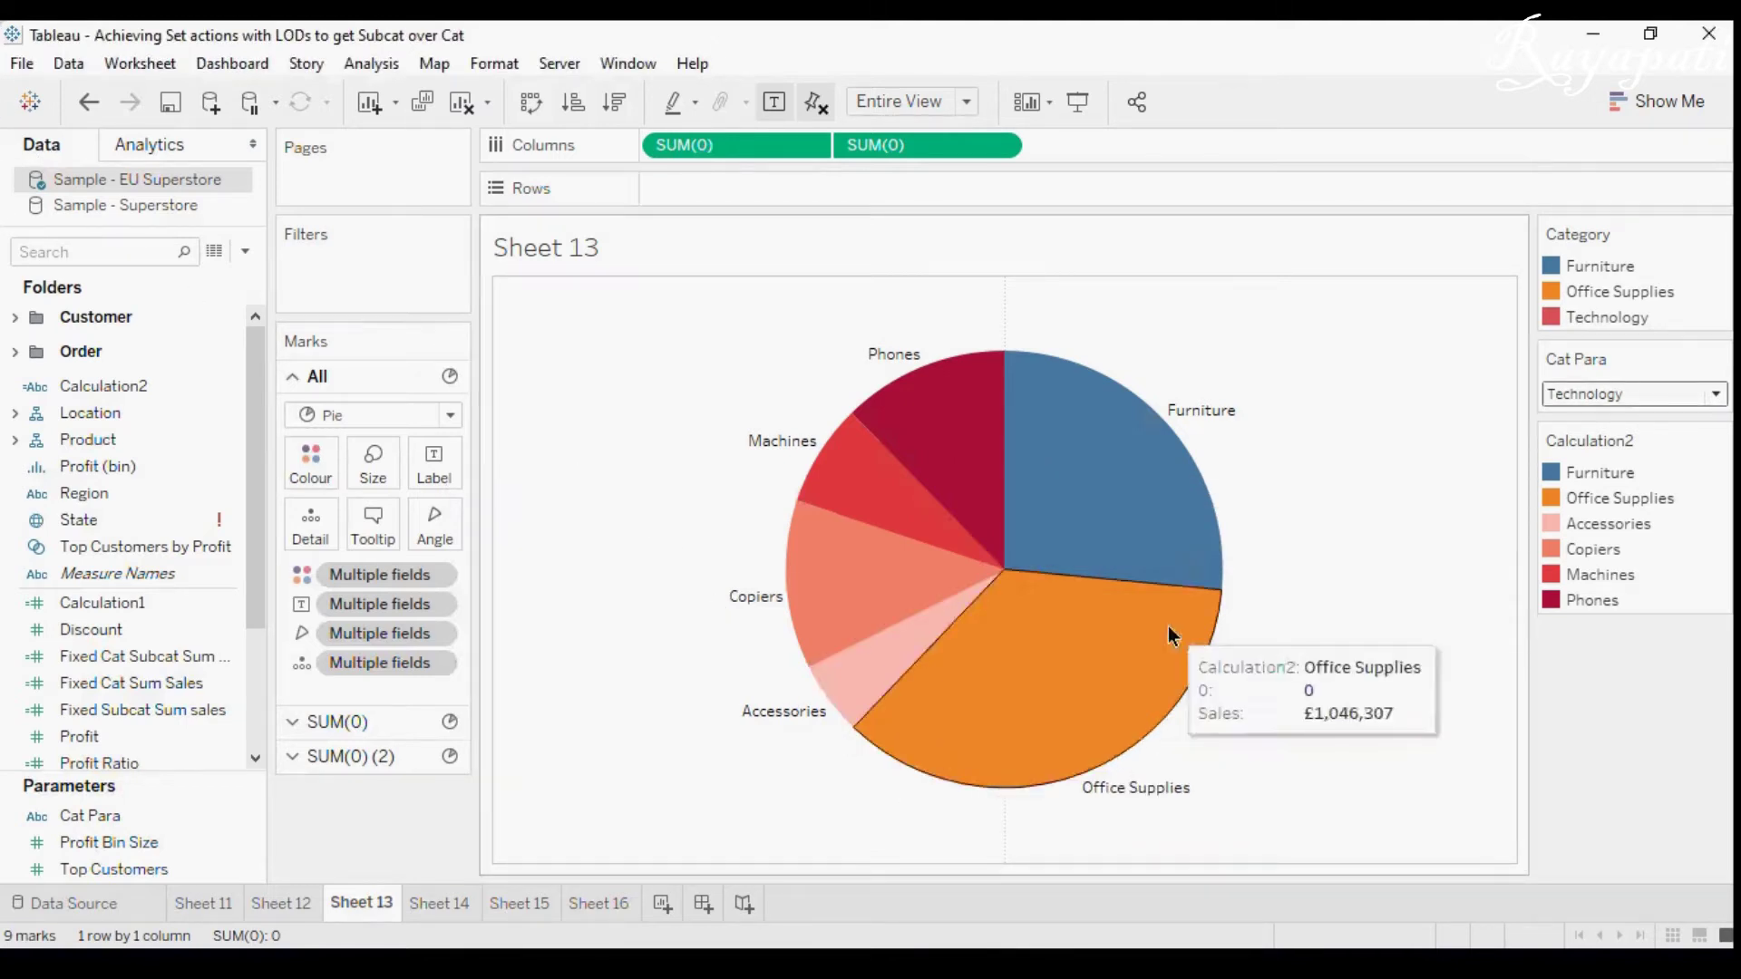
click(1715, 401)
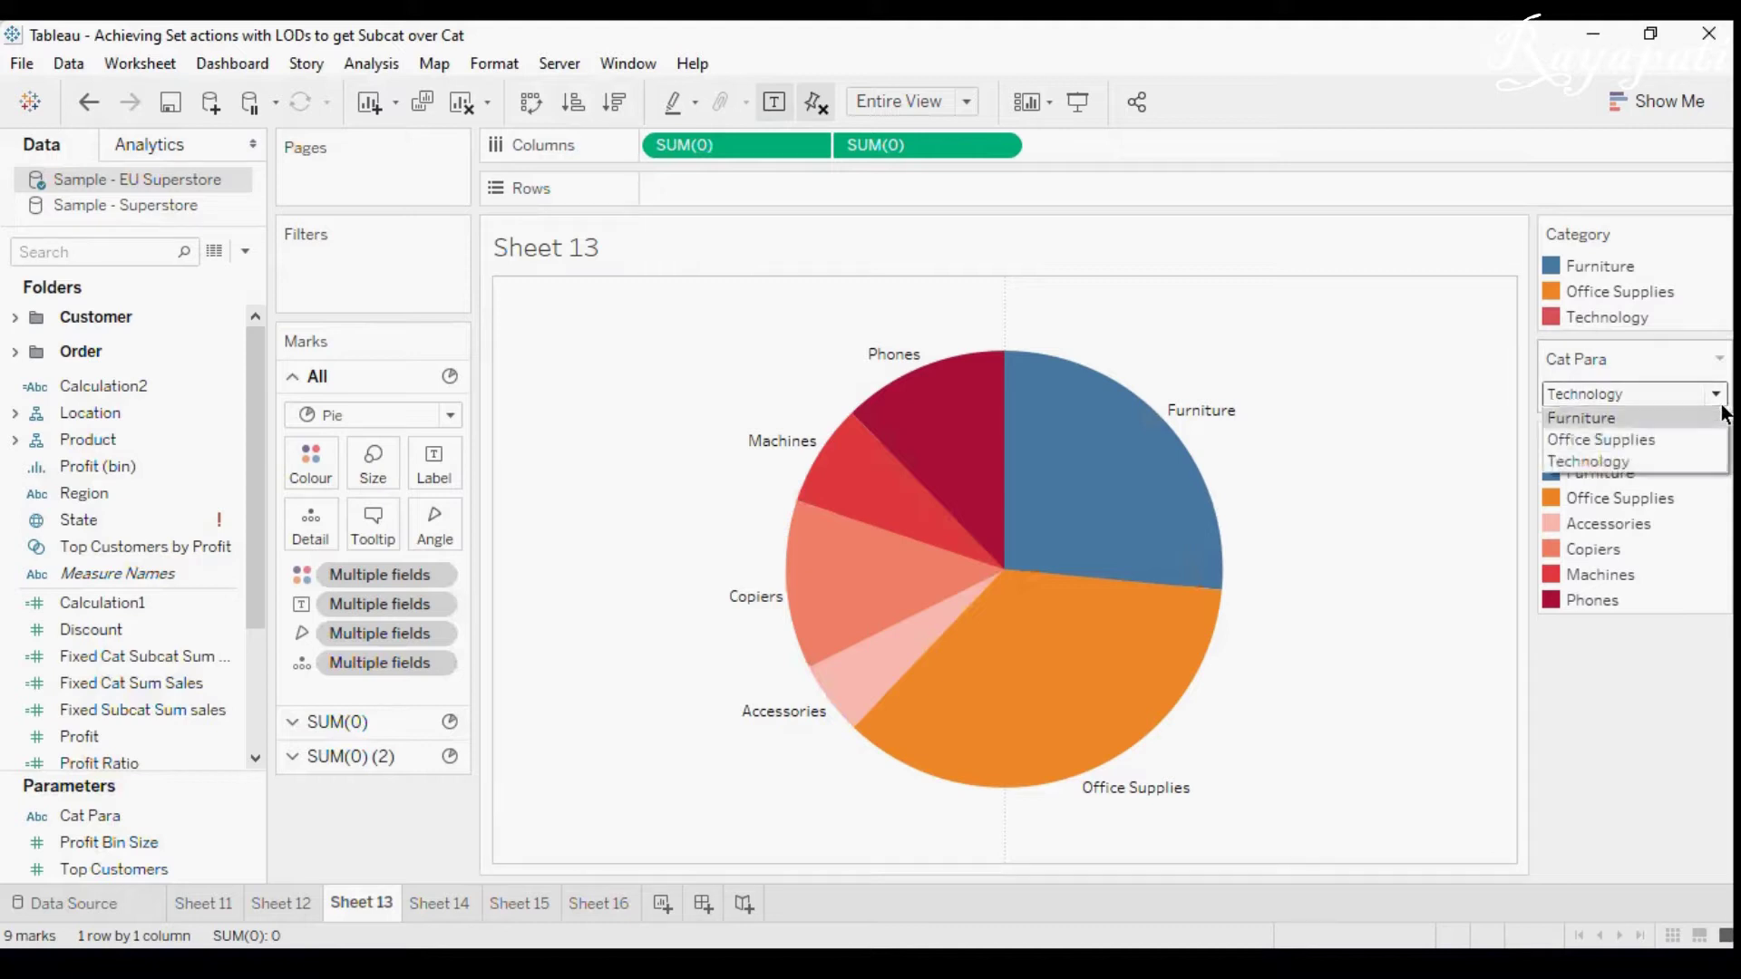
click(1643, 422)
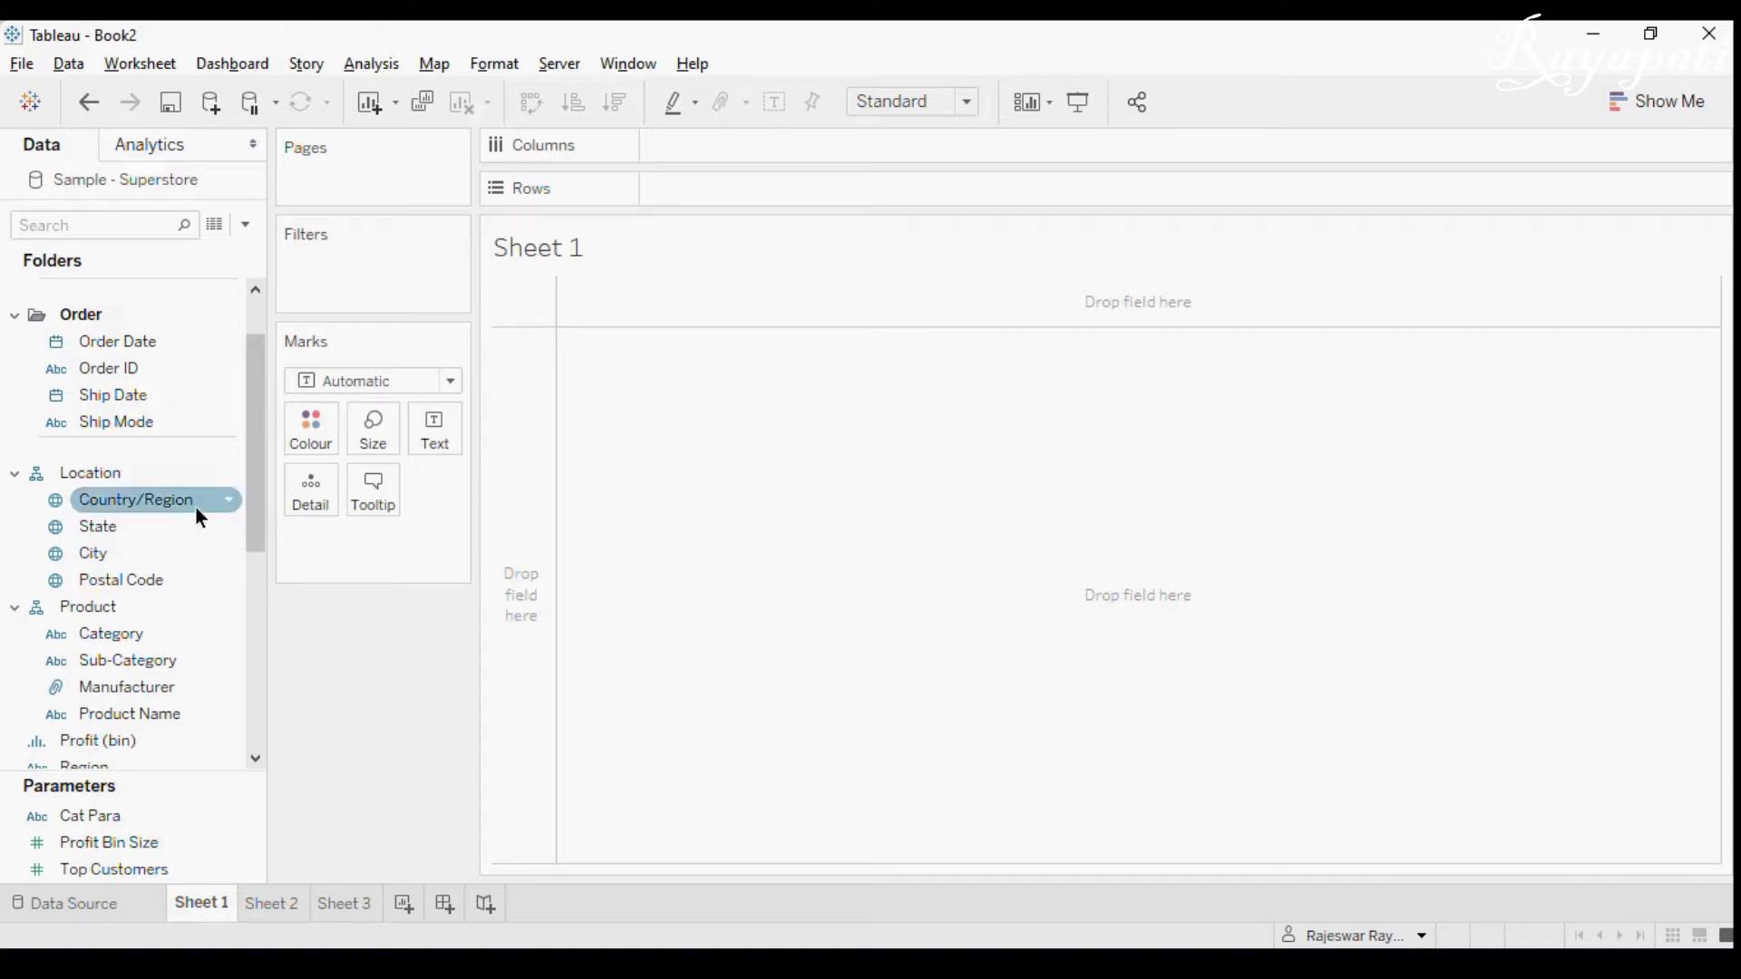
On Sheet 1 of Book2, build a pie chart of Sales by Category.
drag(127, 630, 737, 130)
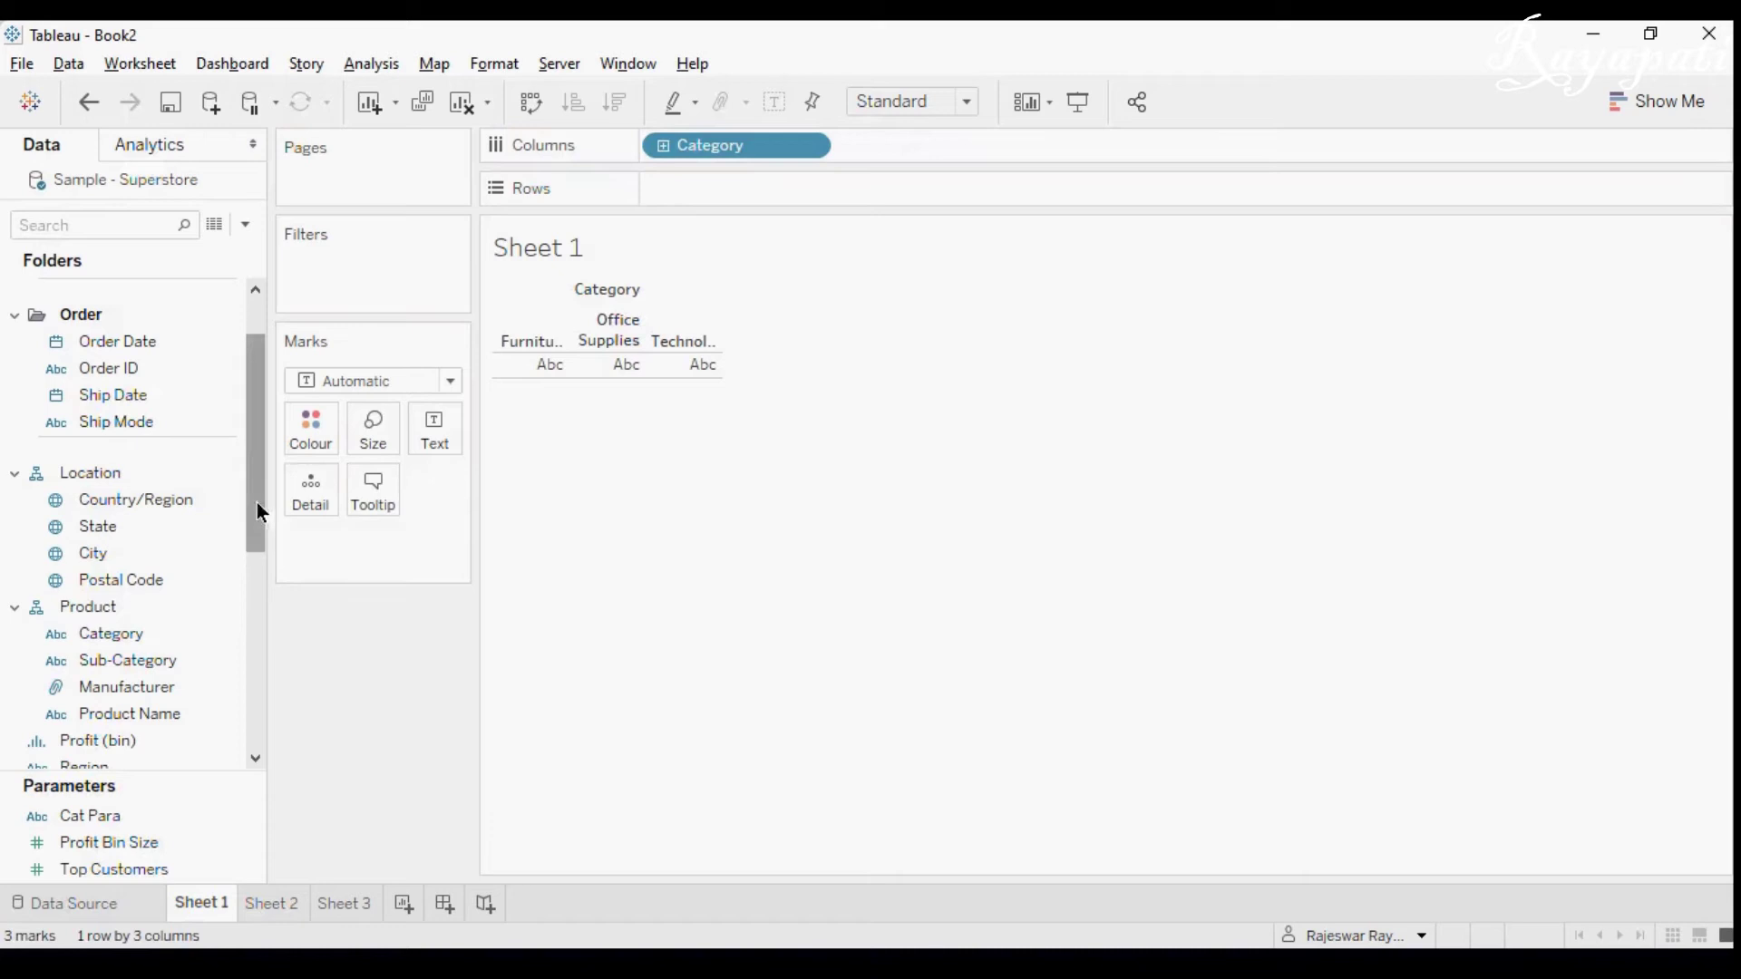
drag(257, 502, 250, 638)
drag(117, 719, 749, 192)
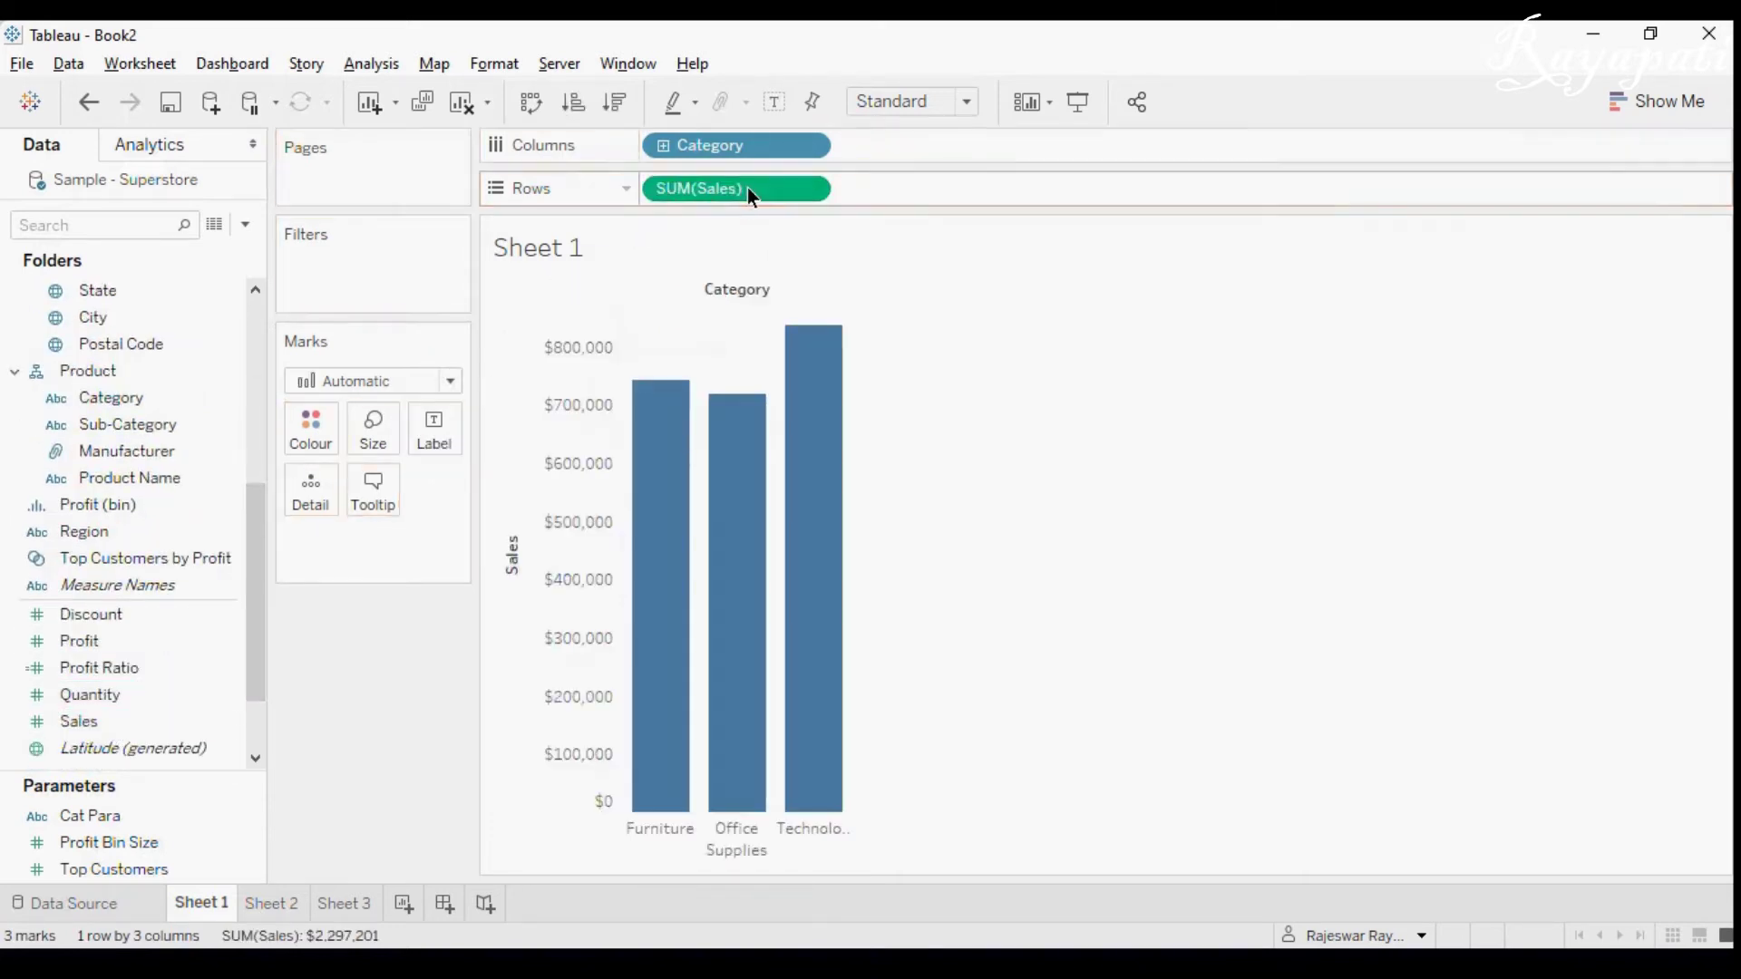
click(1649, 103)
click(1682, 233)
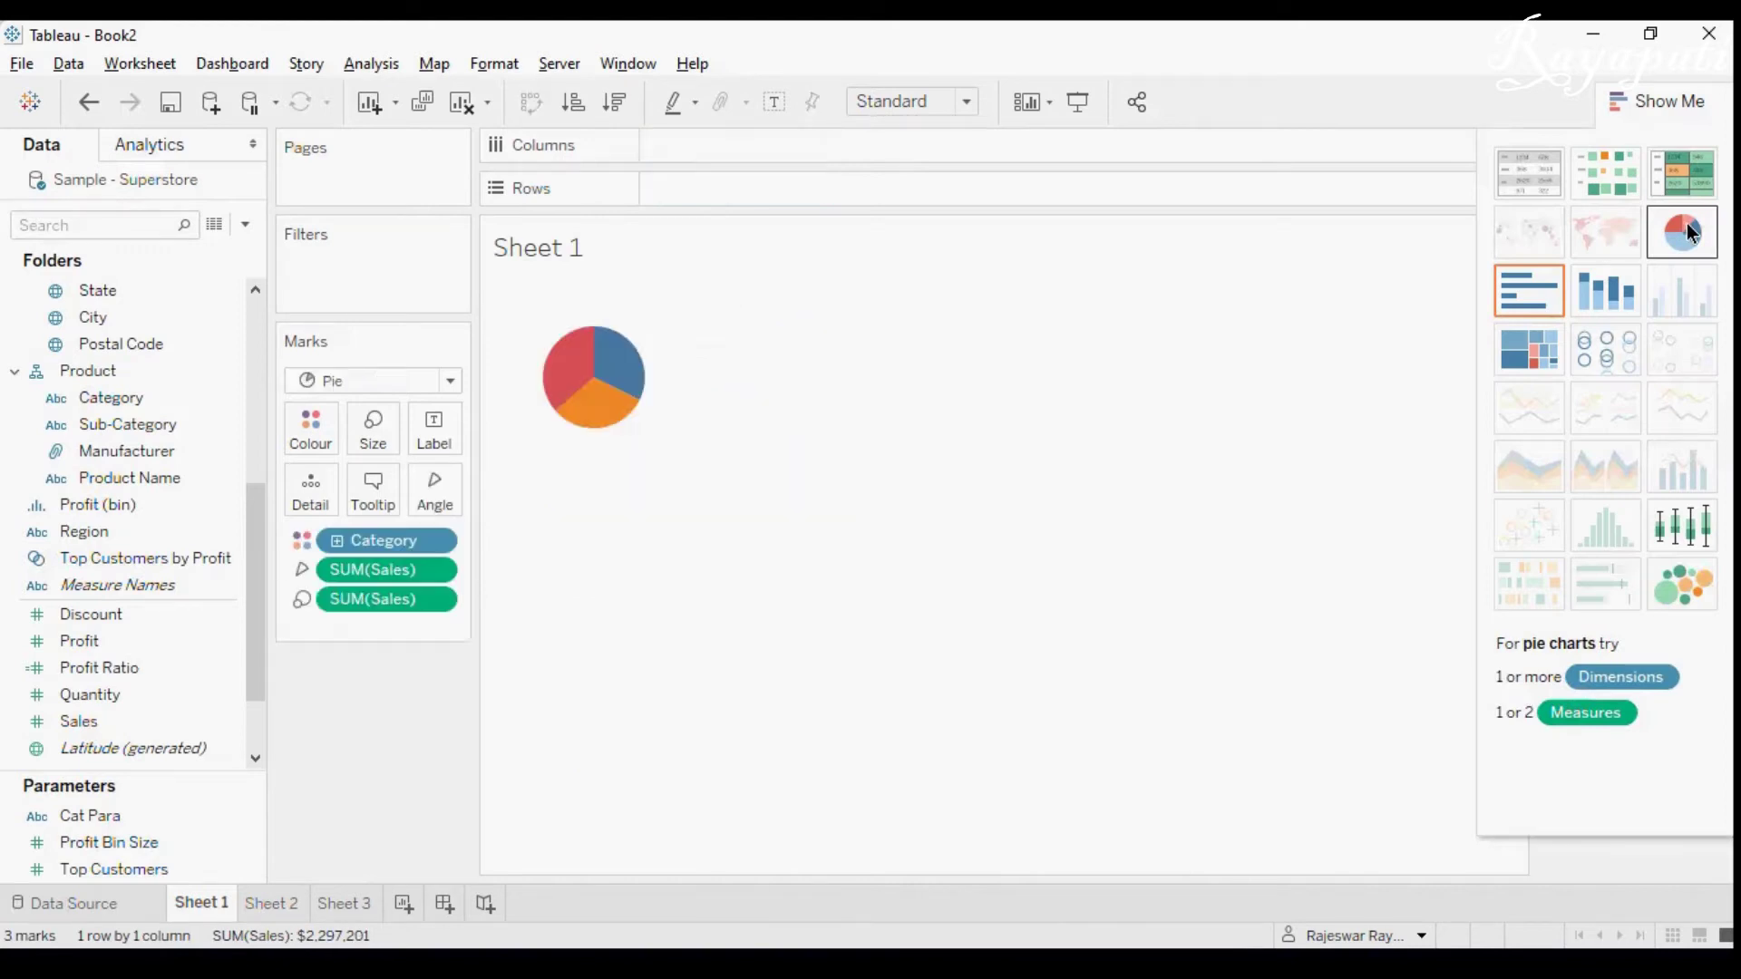
Fit the pie chart to Entire View and enlarge it to nearly fill the sheet.
click(922, 109)
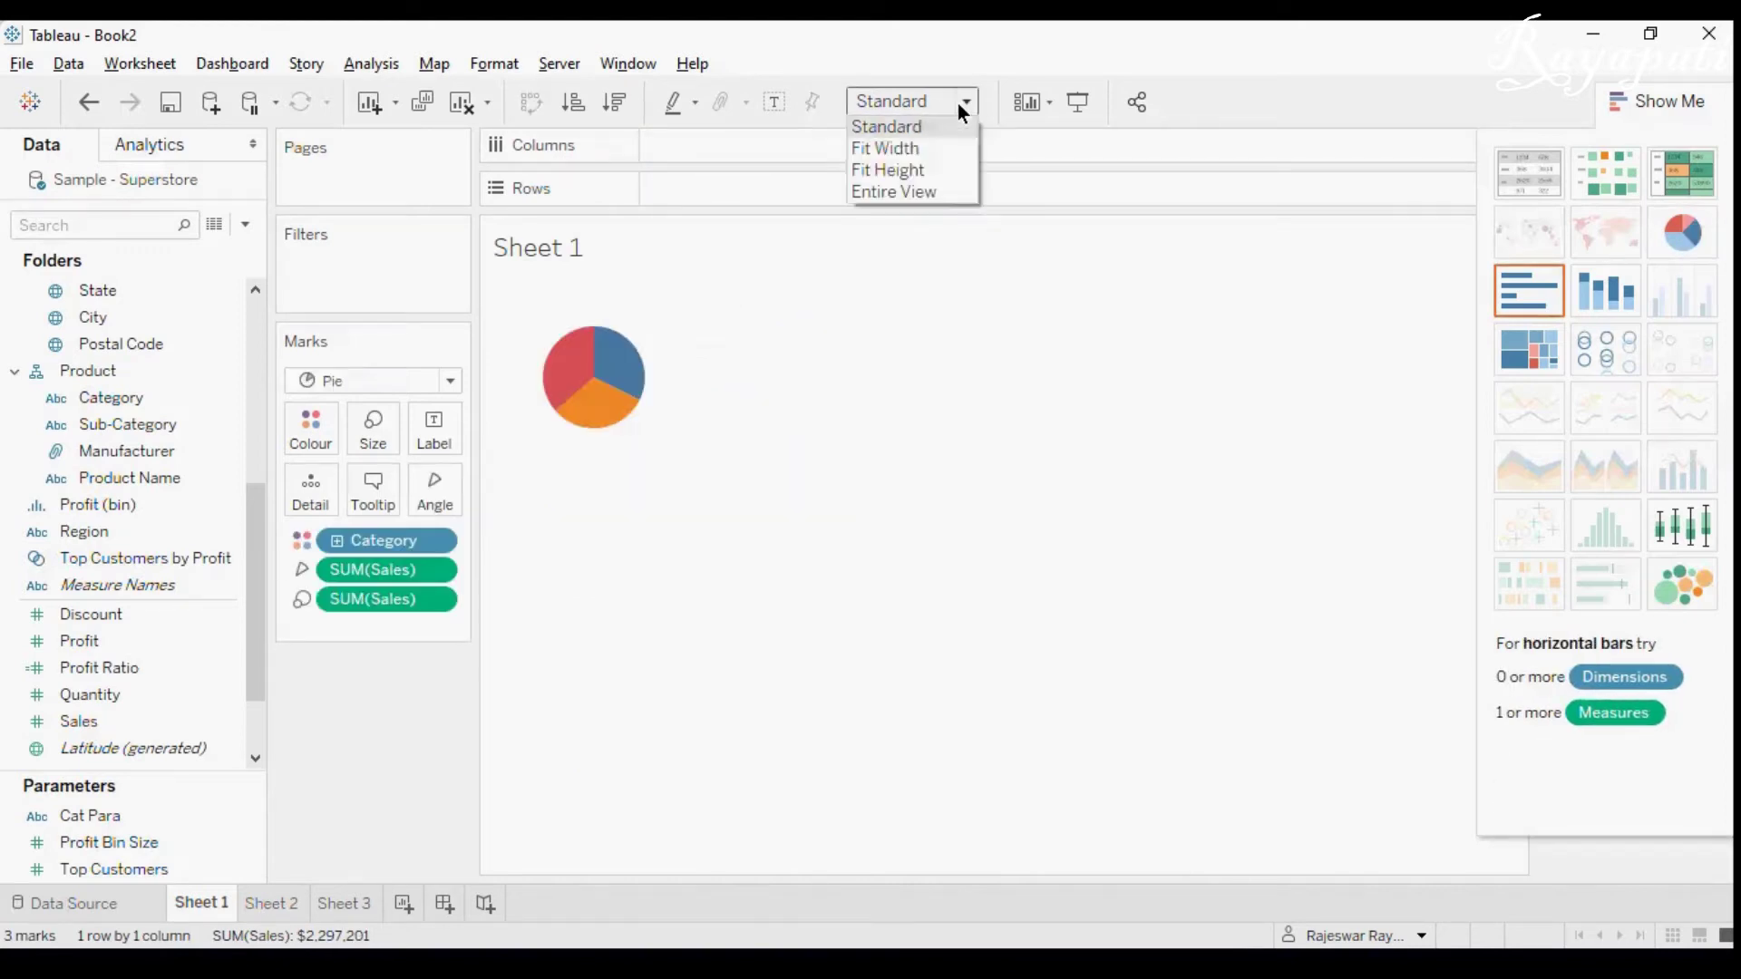
click(938, 192)
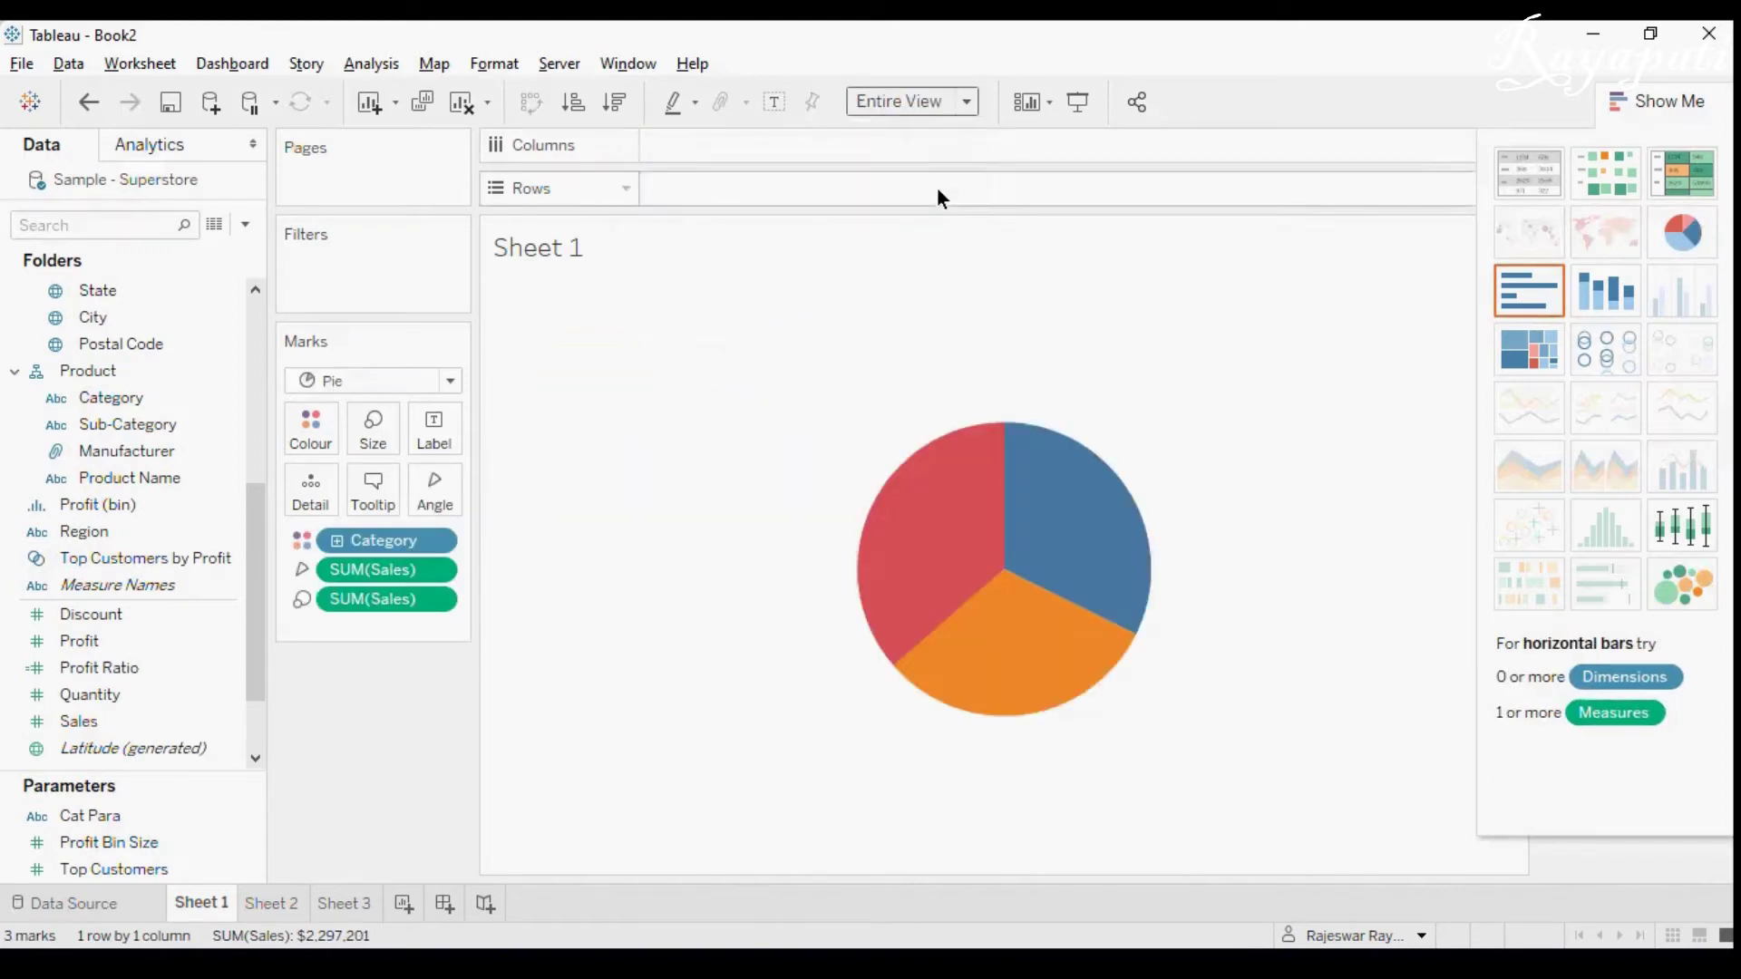
click(372, 428)
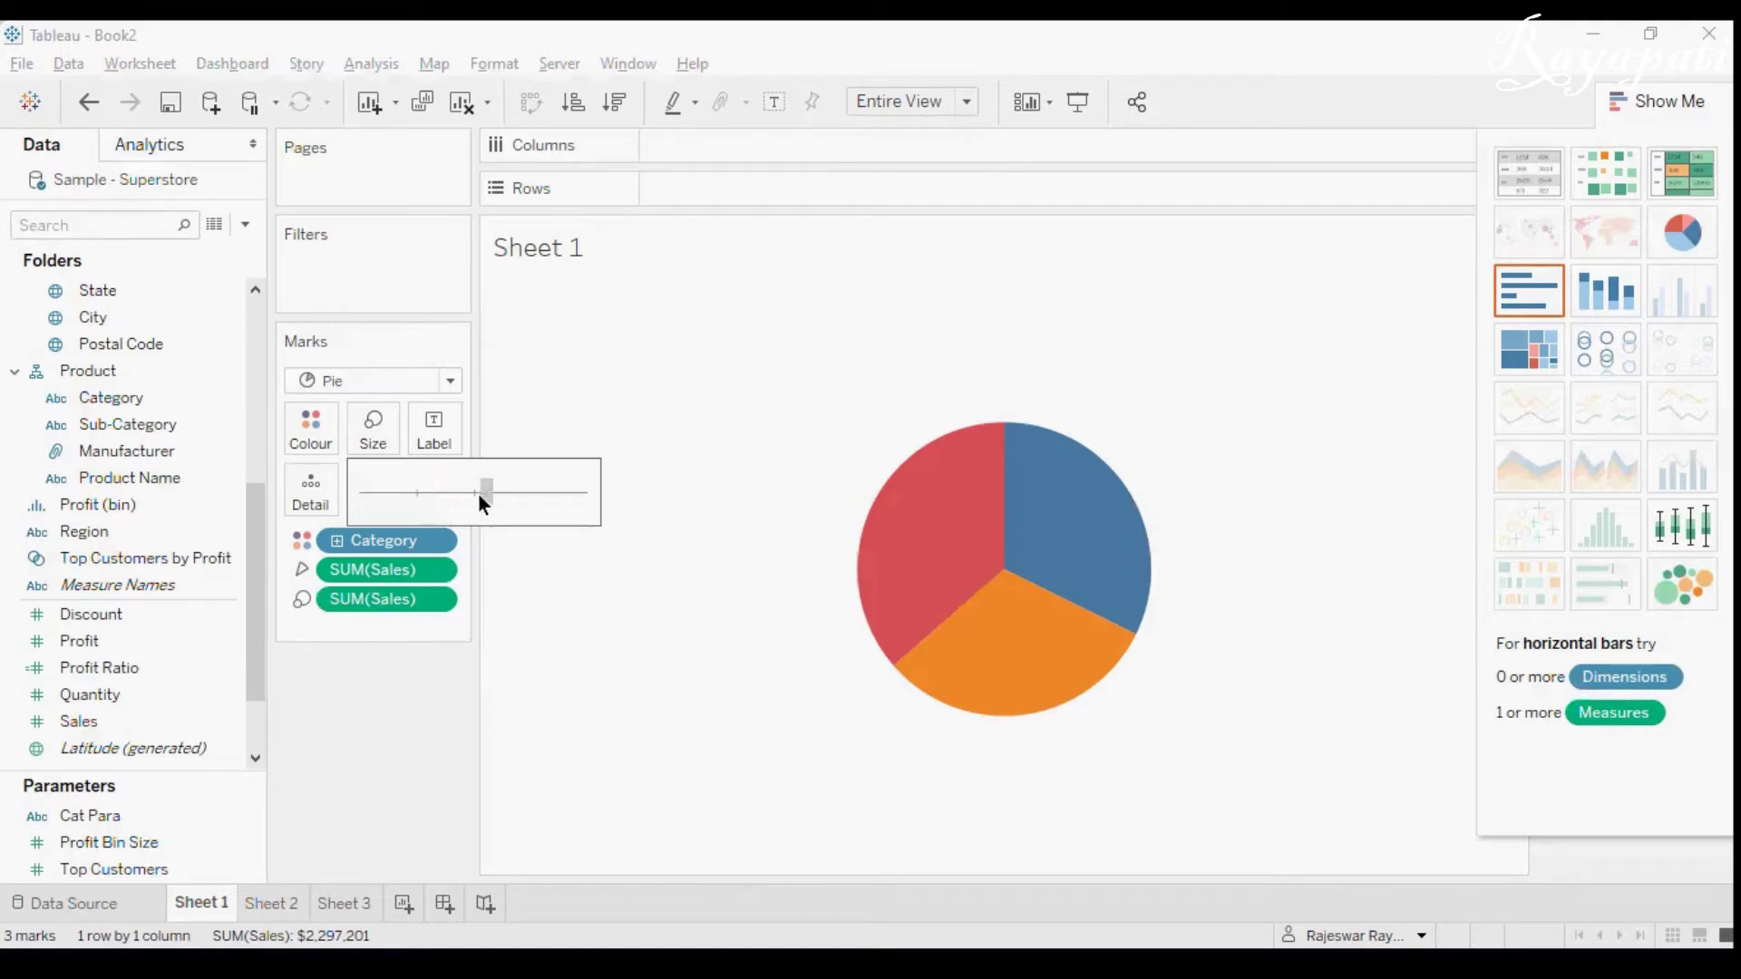
drag(487, 496, 470, 495)
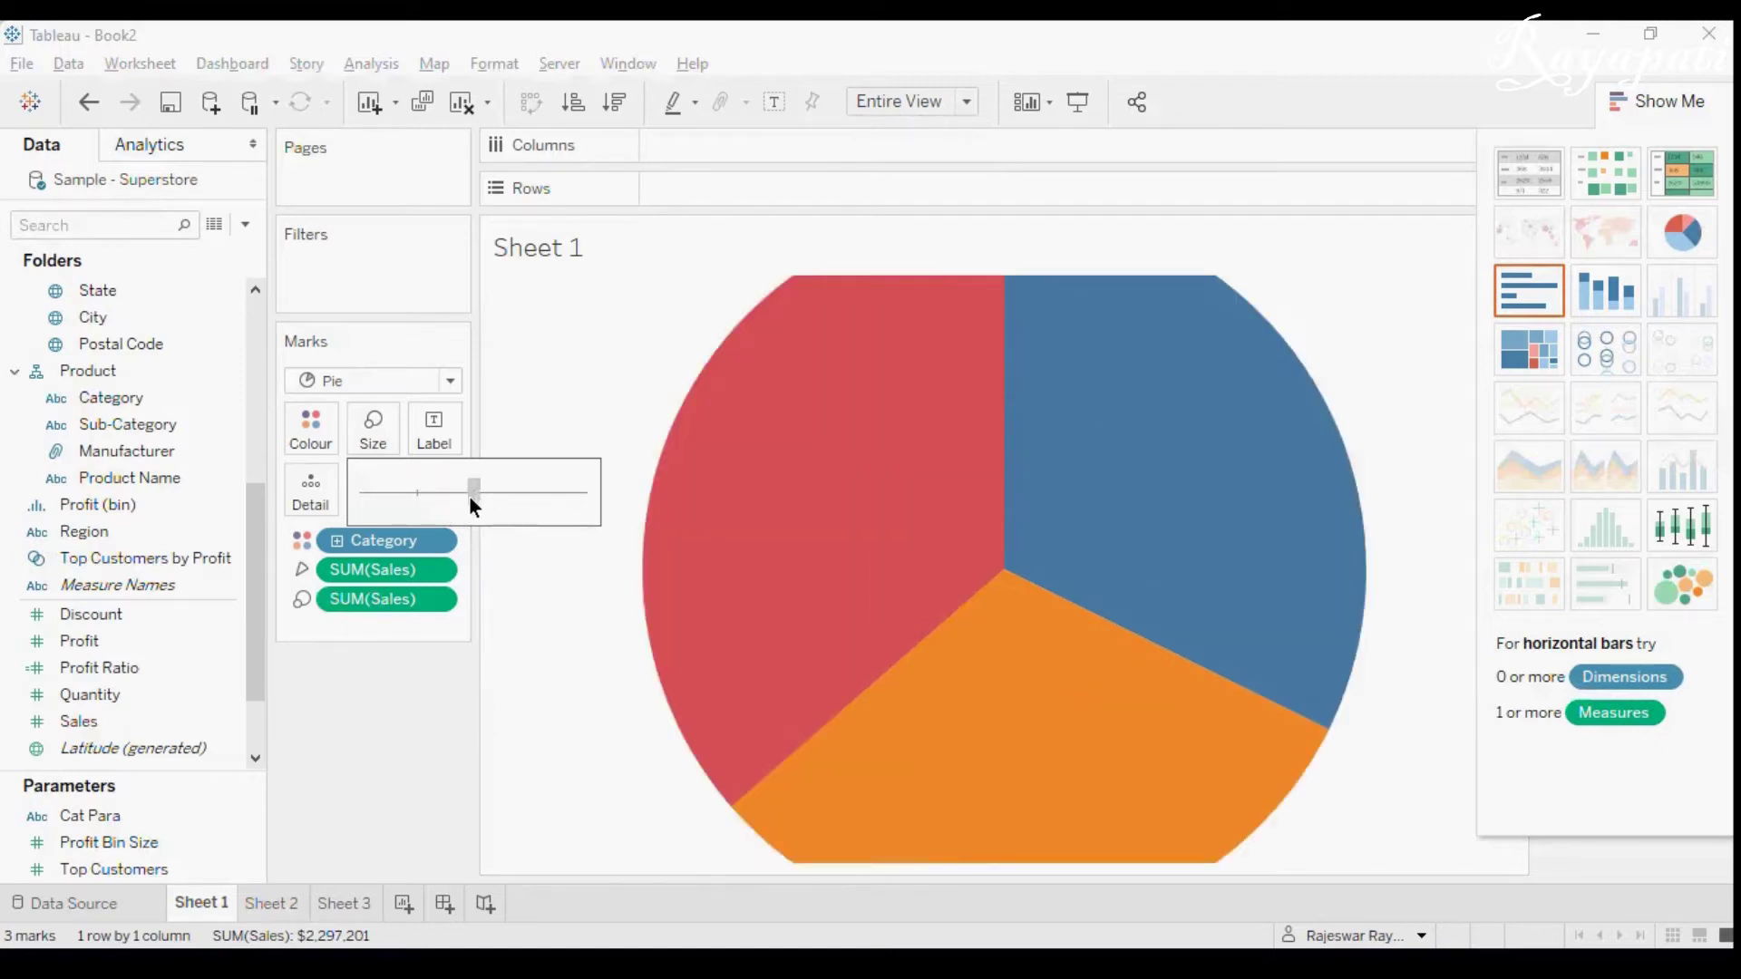
click(1688, 109)
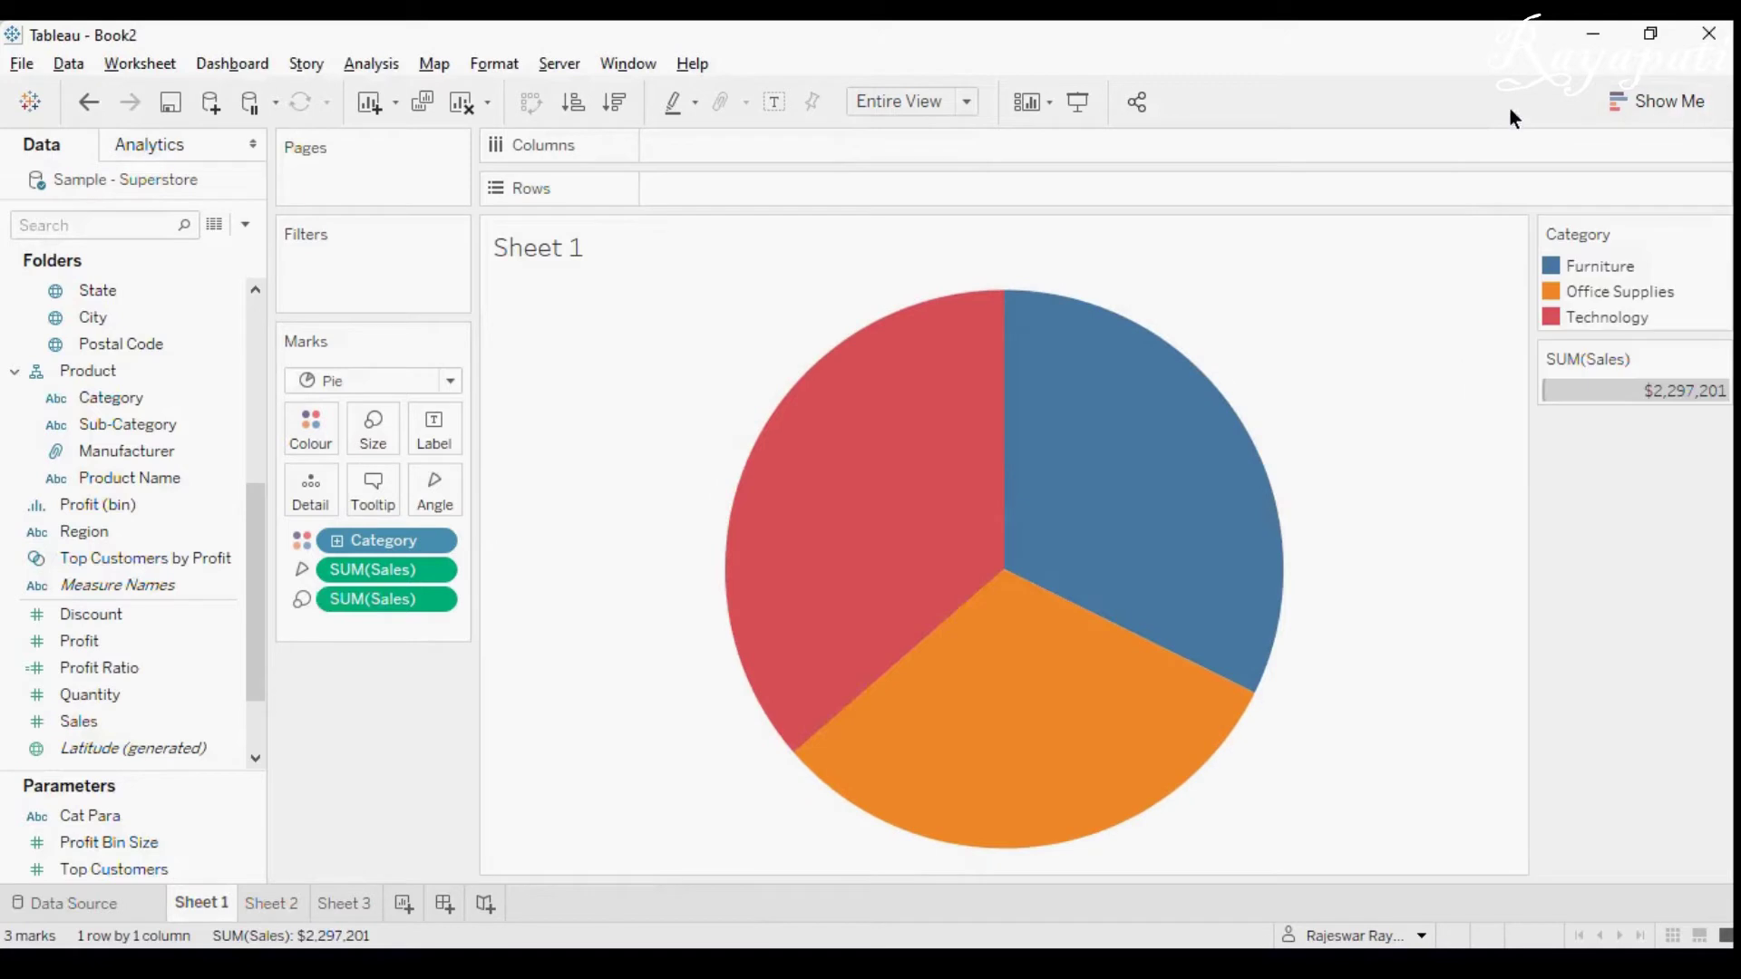
Add two ad hoc 0 measures to Rows, then swap rows and columns so two pies sit side by side.
mouse_move(1234, 558)
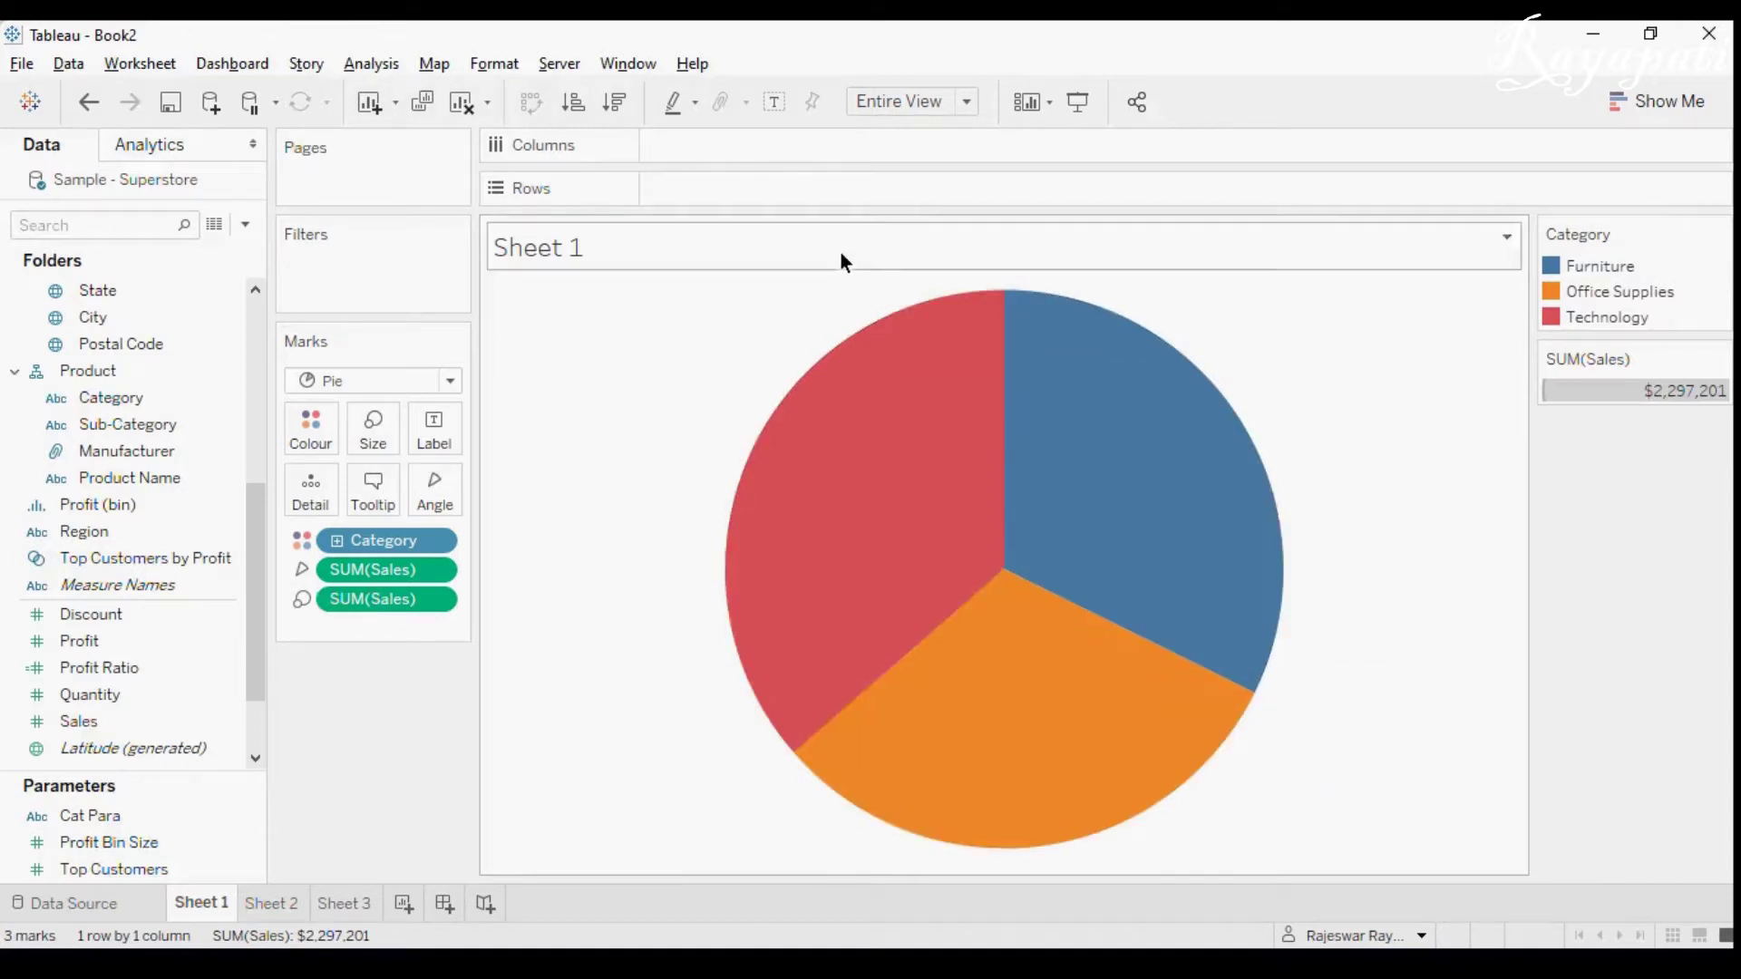
double_click(733, 190)
text(0)
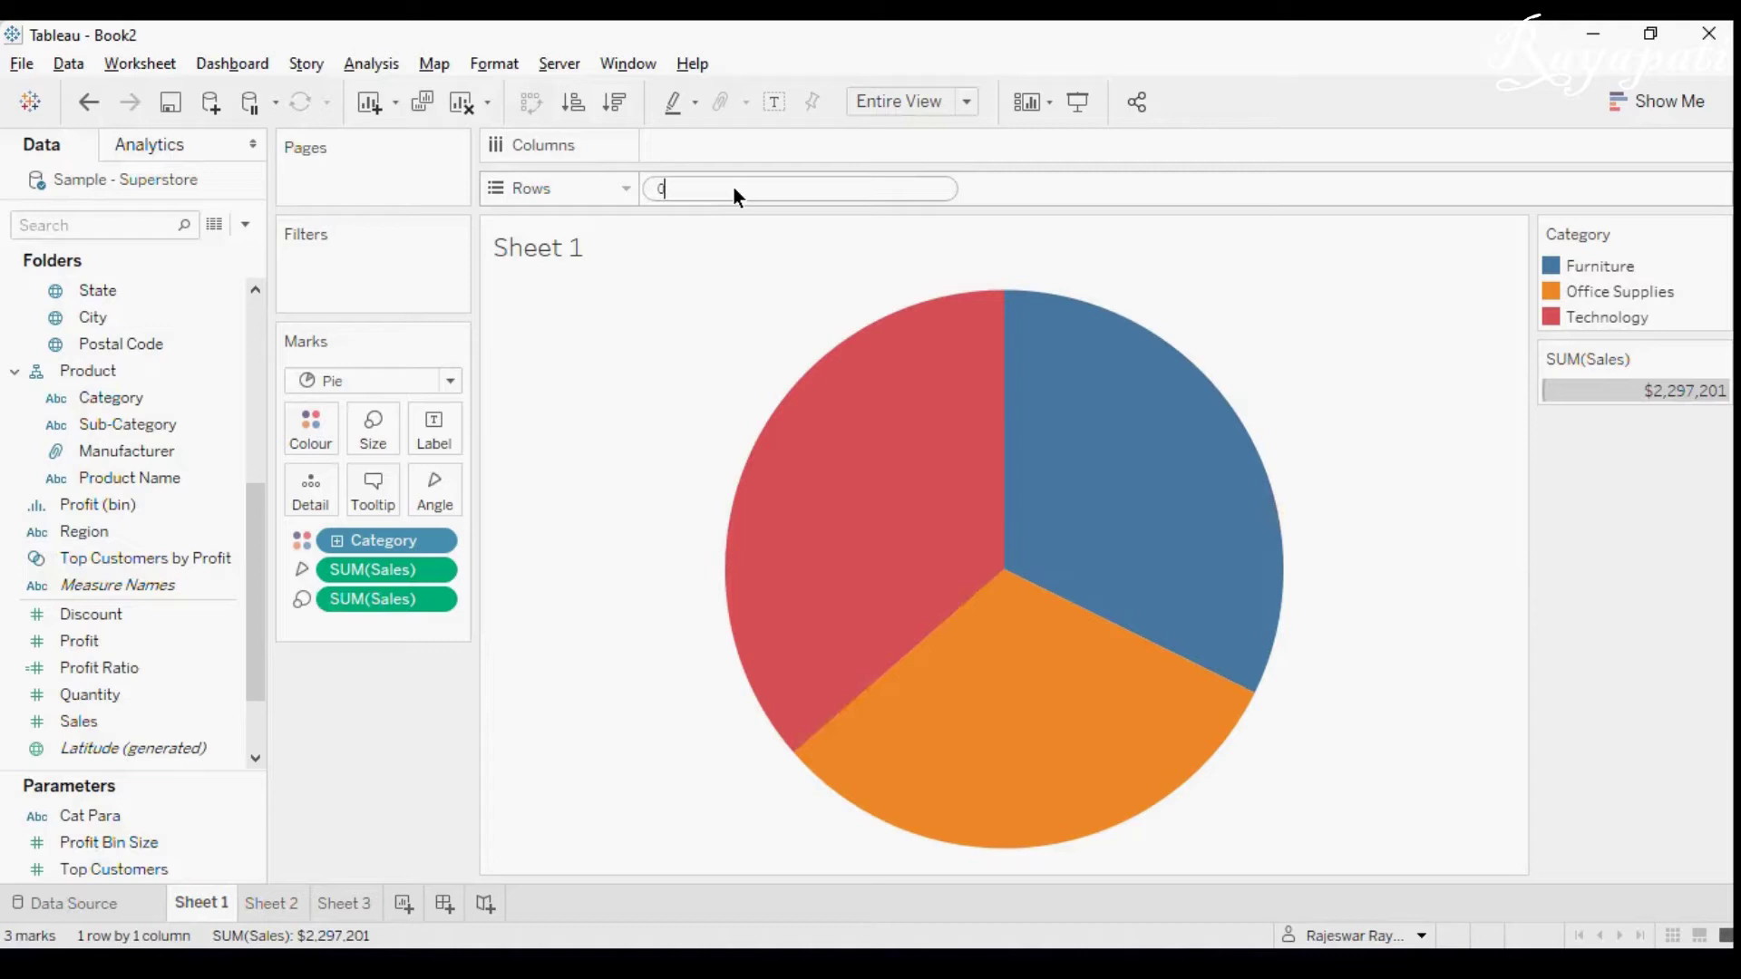
key(Return)
double_click(882, 189)
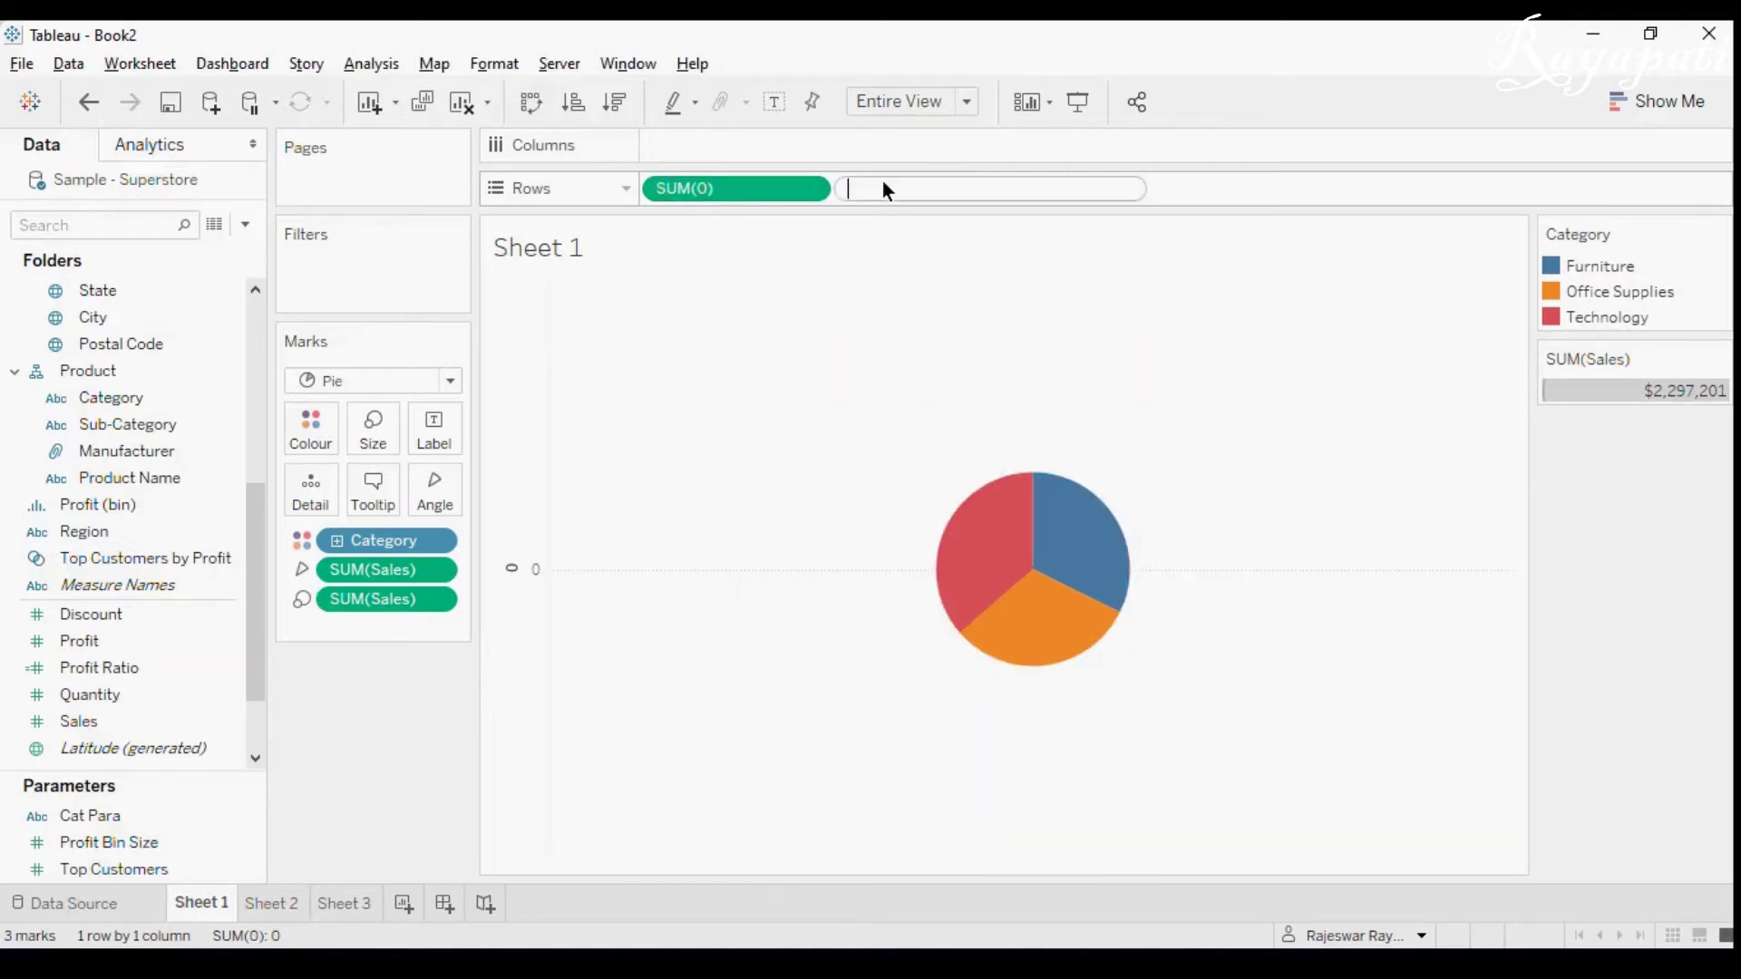
text(0)
key(Return)
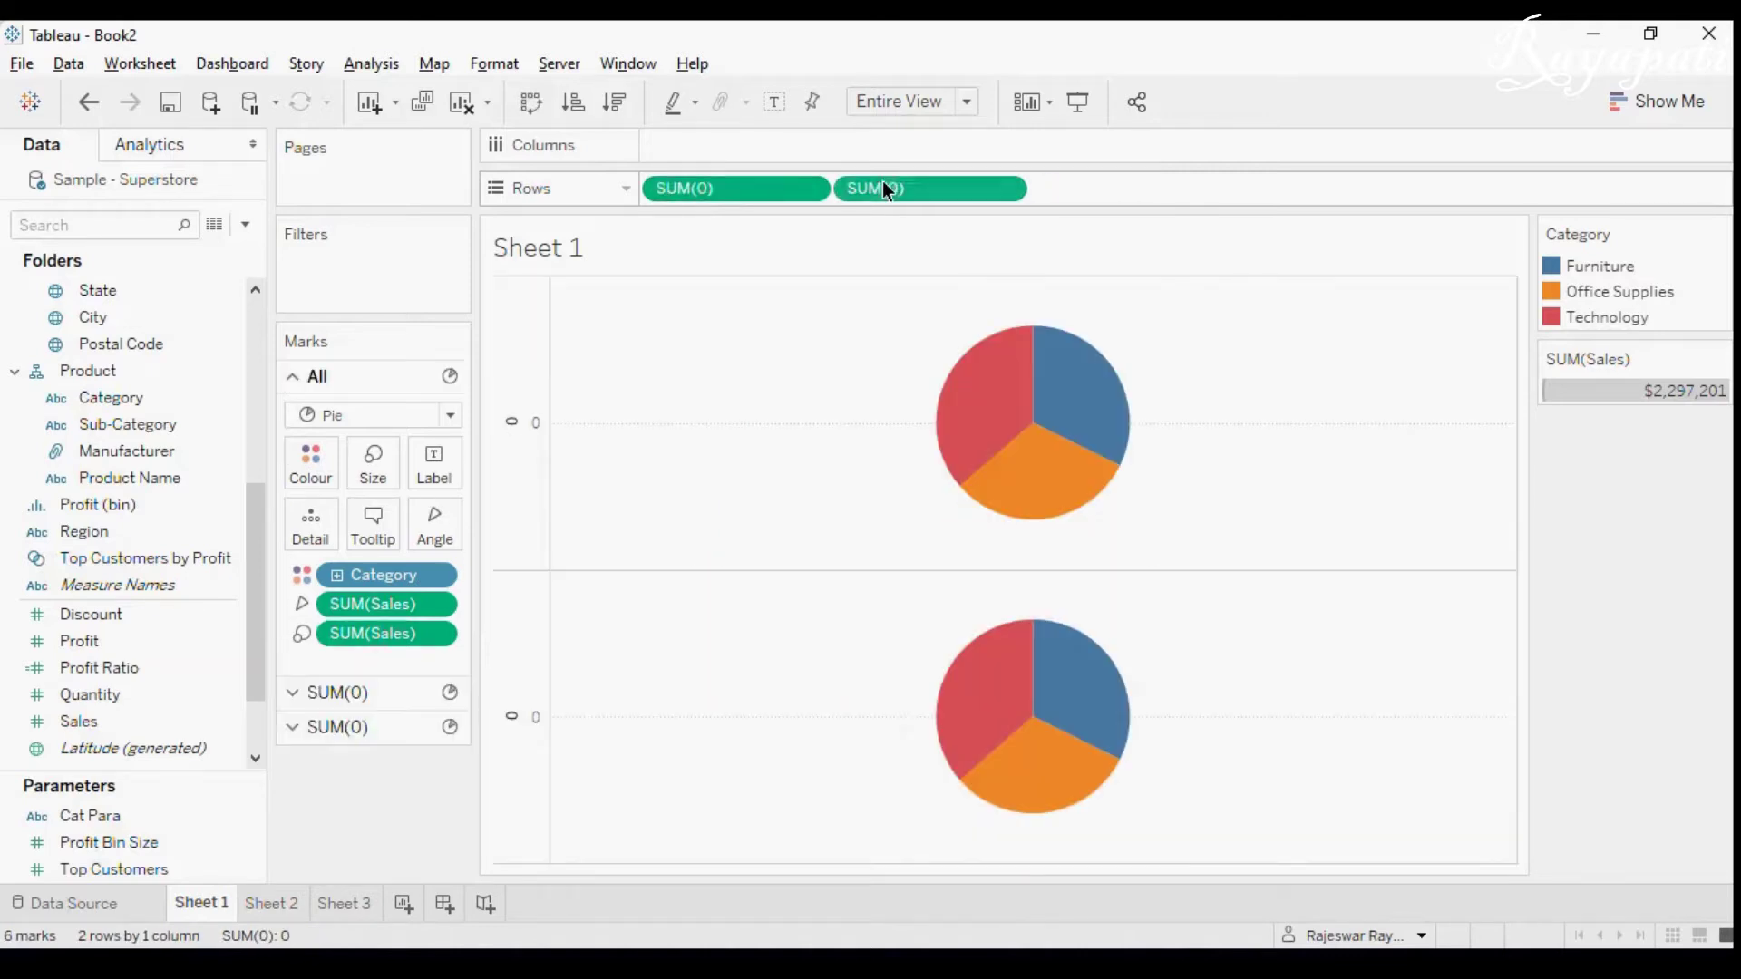
click(522, 118)
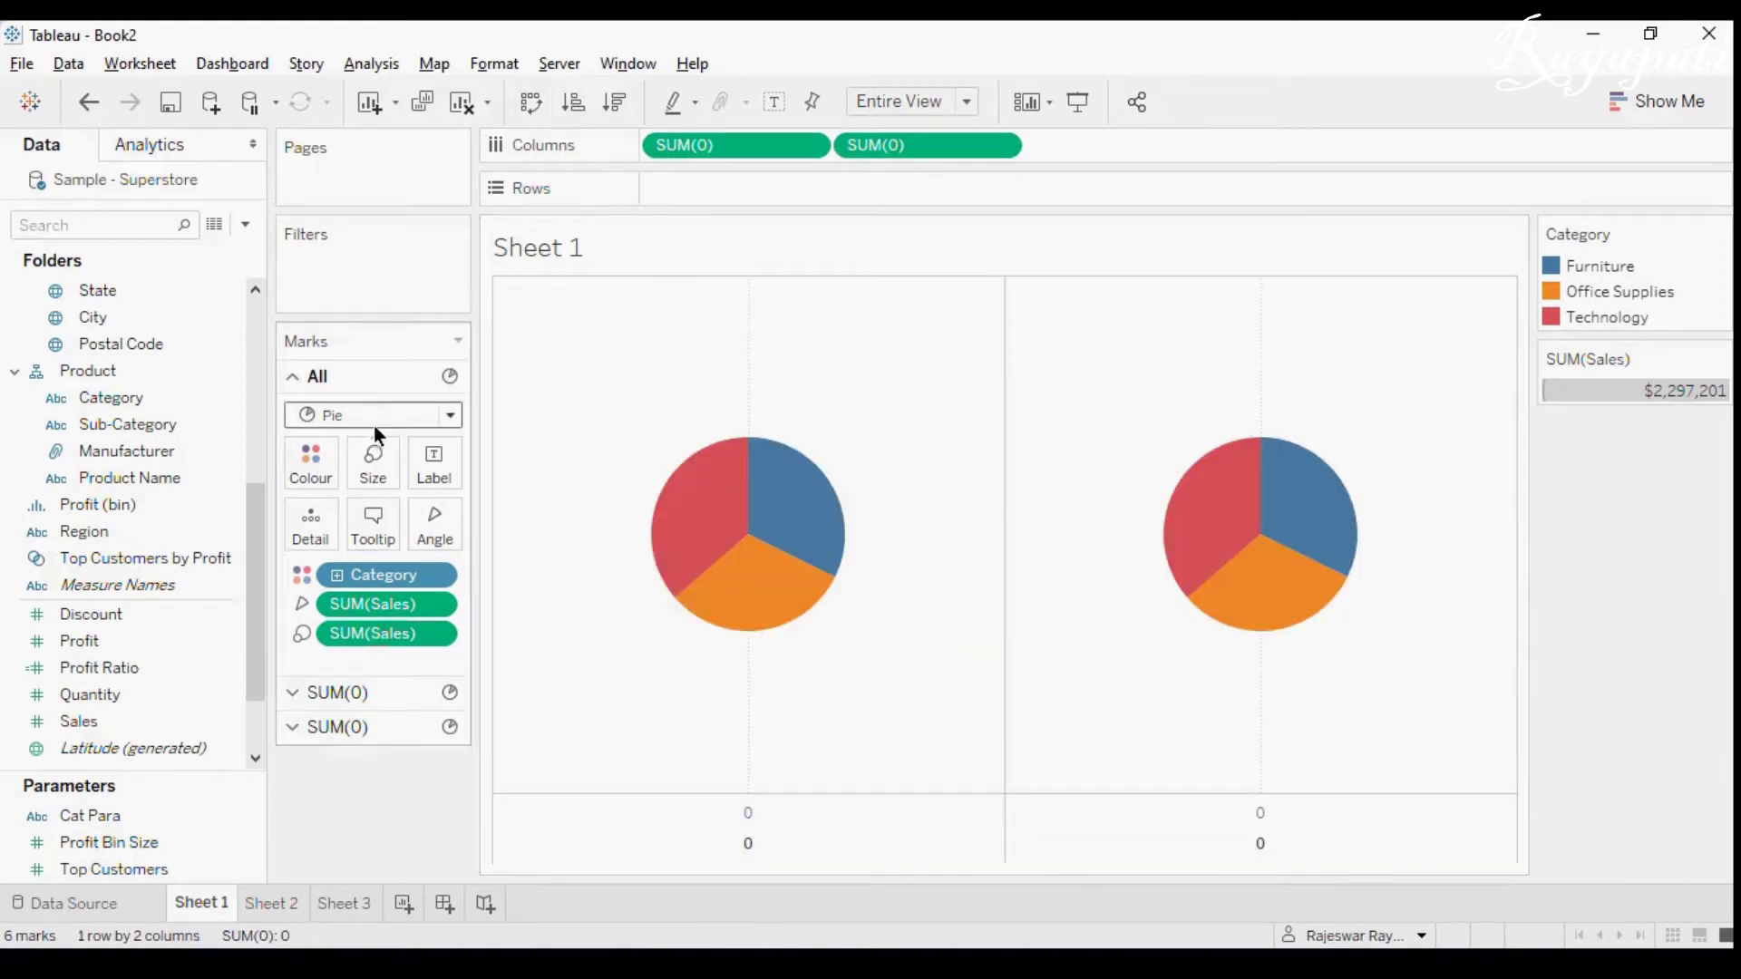
Increase the mark size in the second SUM(0) marks card to enlarge the pies.
click(387, 727)
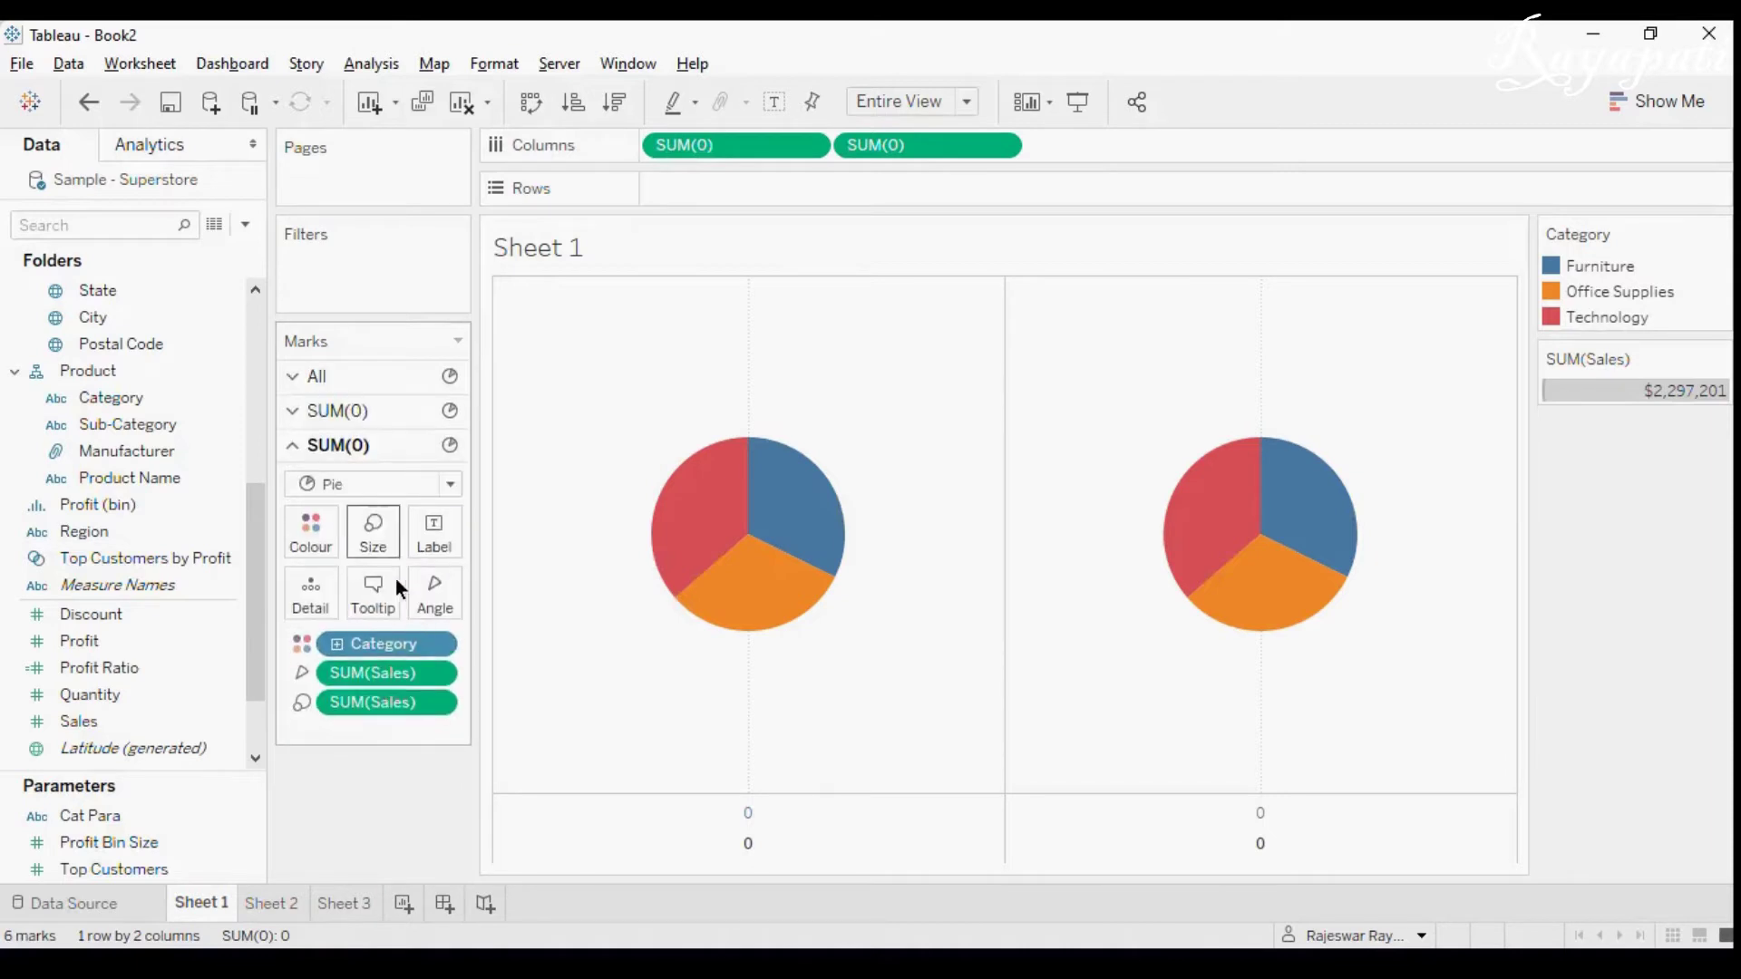
click(377, 550)
mouse_move(475, 595)
mouse_down()
mouse_move(524, 595)
mouse_move(481, 596)
mouse_move(509, 595)
mouse_up()
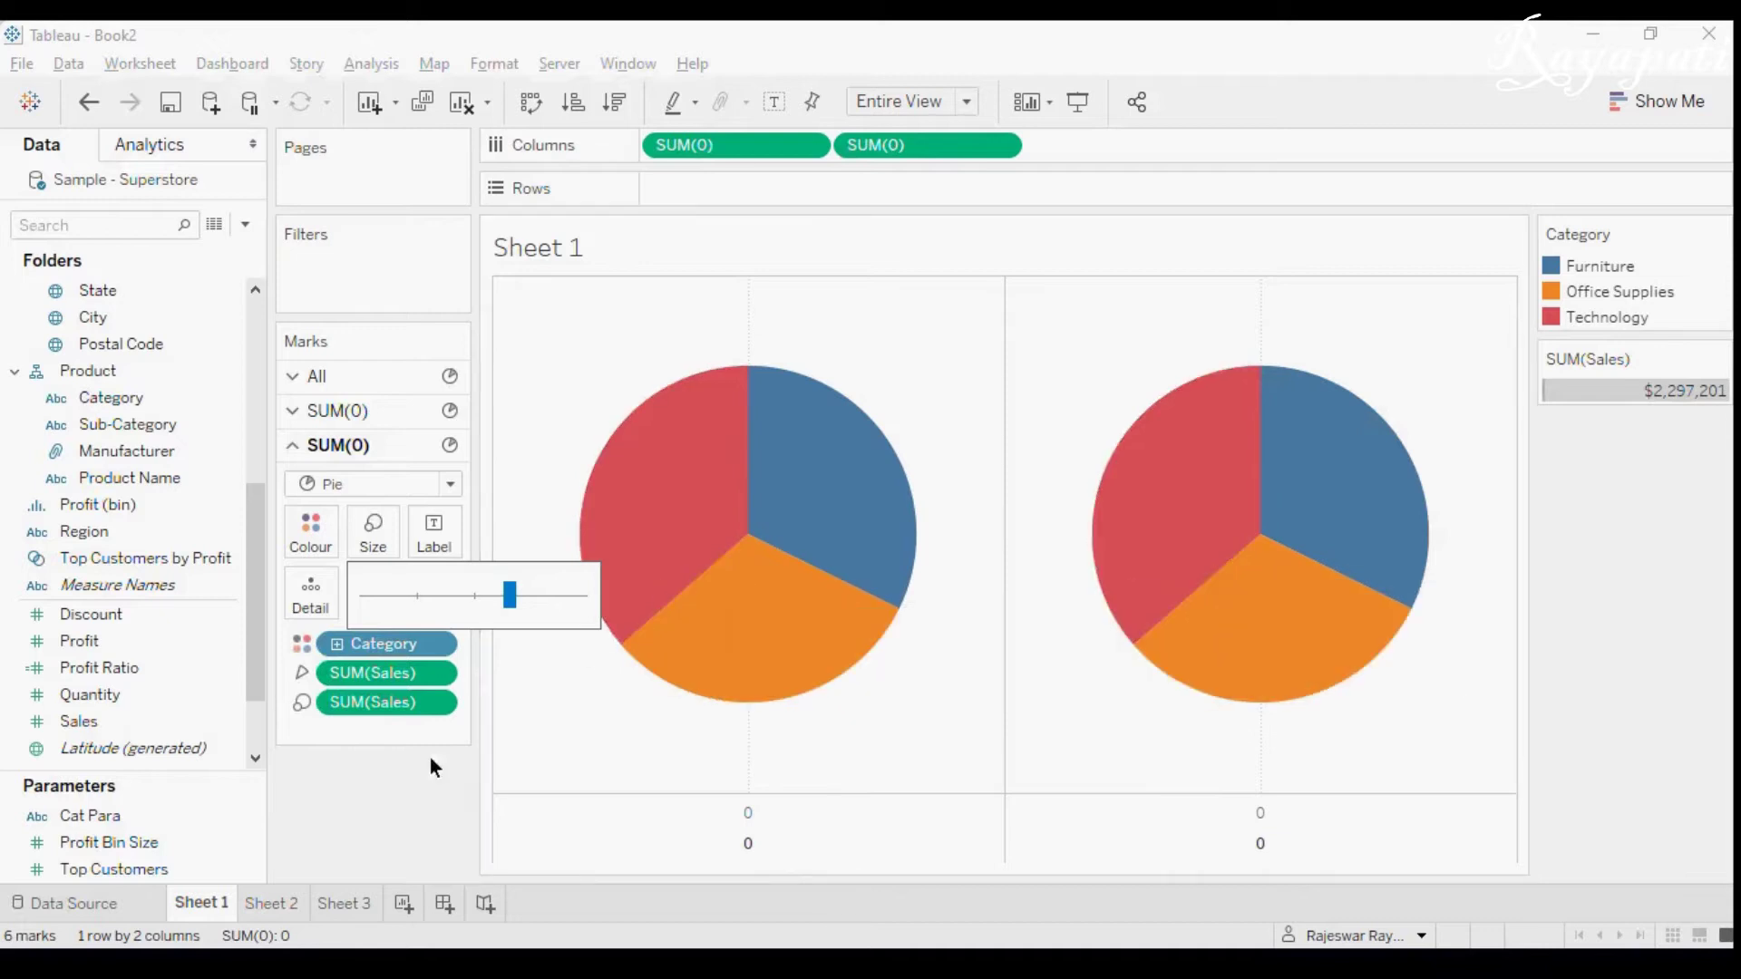
click(382, 844)
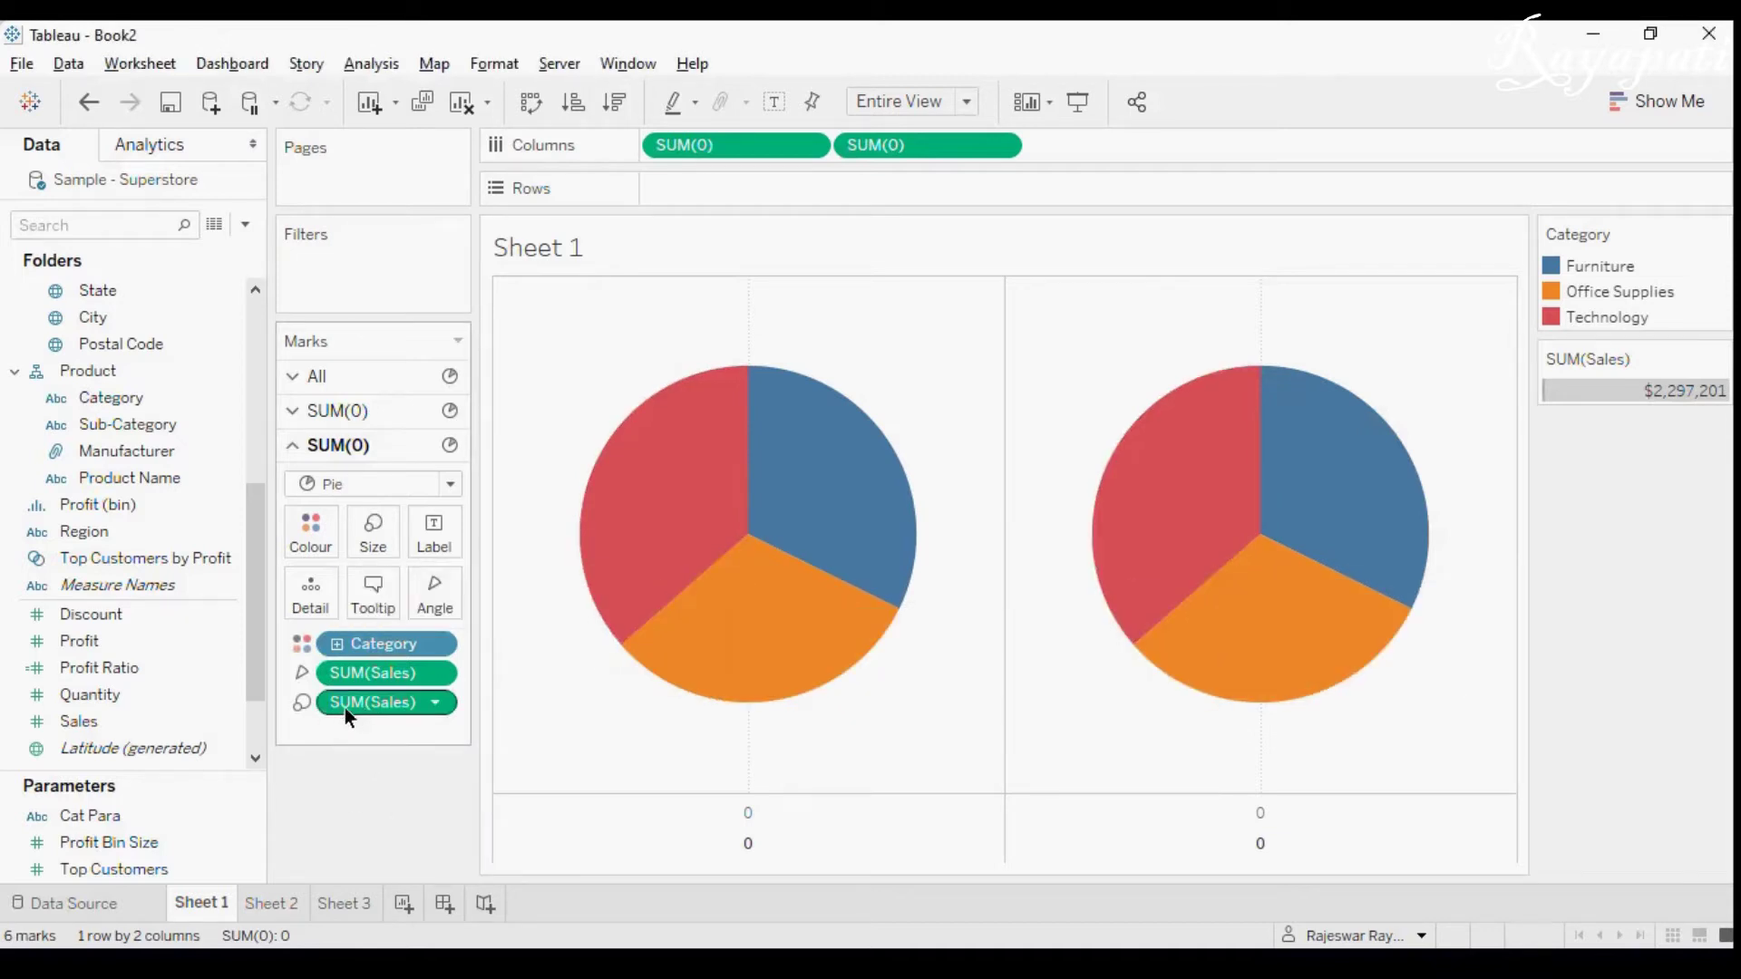
Remove SUM(Sales) from Size on all marks, and make the second SUM(0) pie smaller than the first.
click(368, 385)
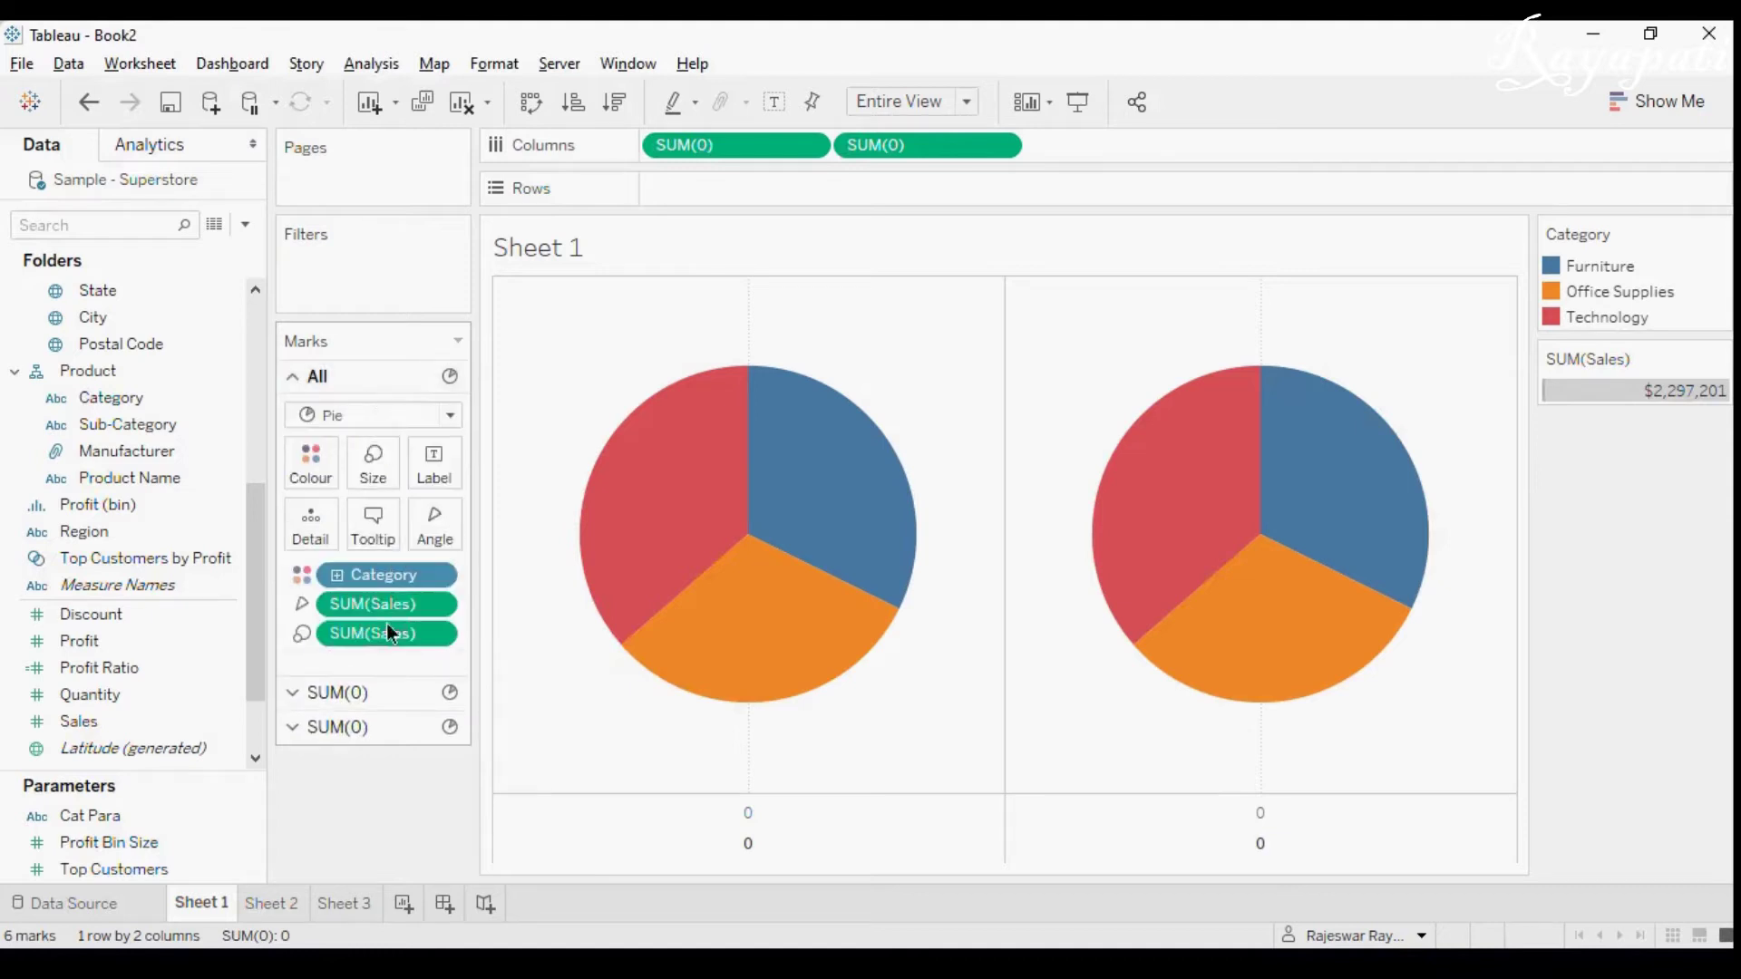
drag(354, 640, 357, 818)
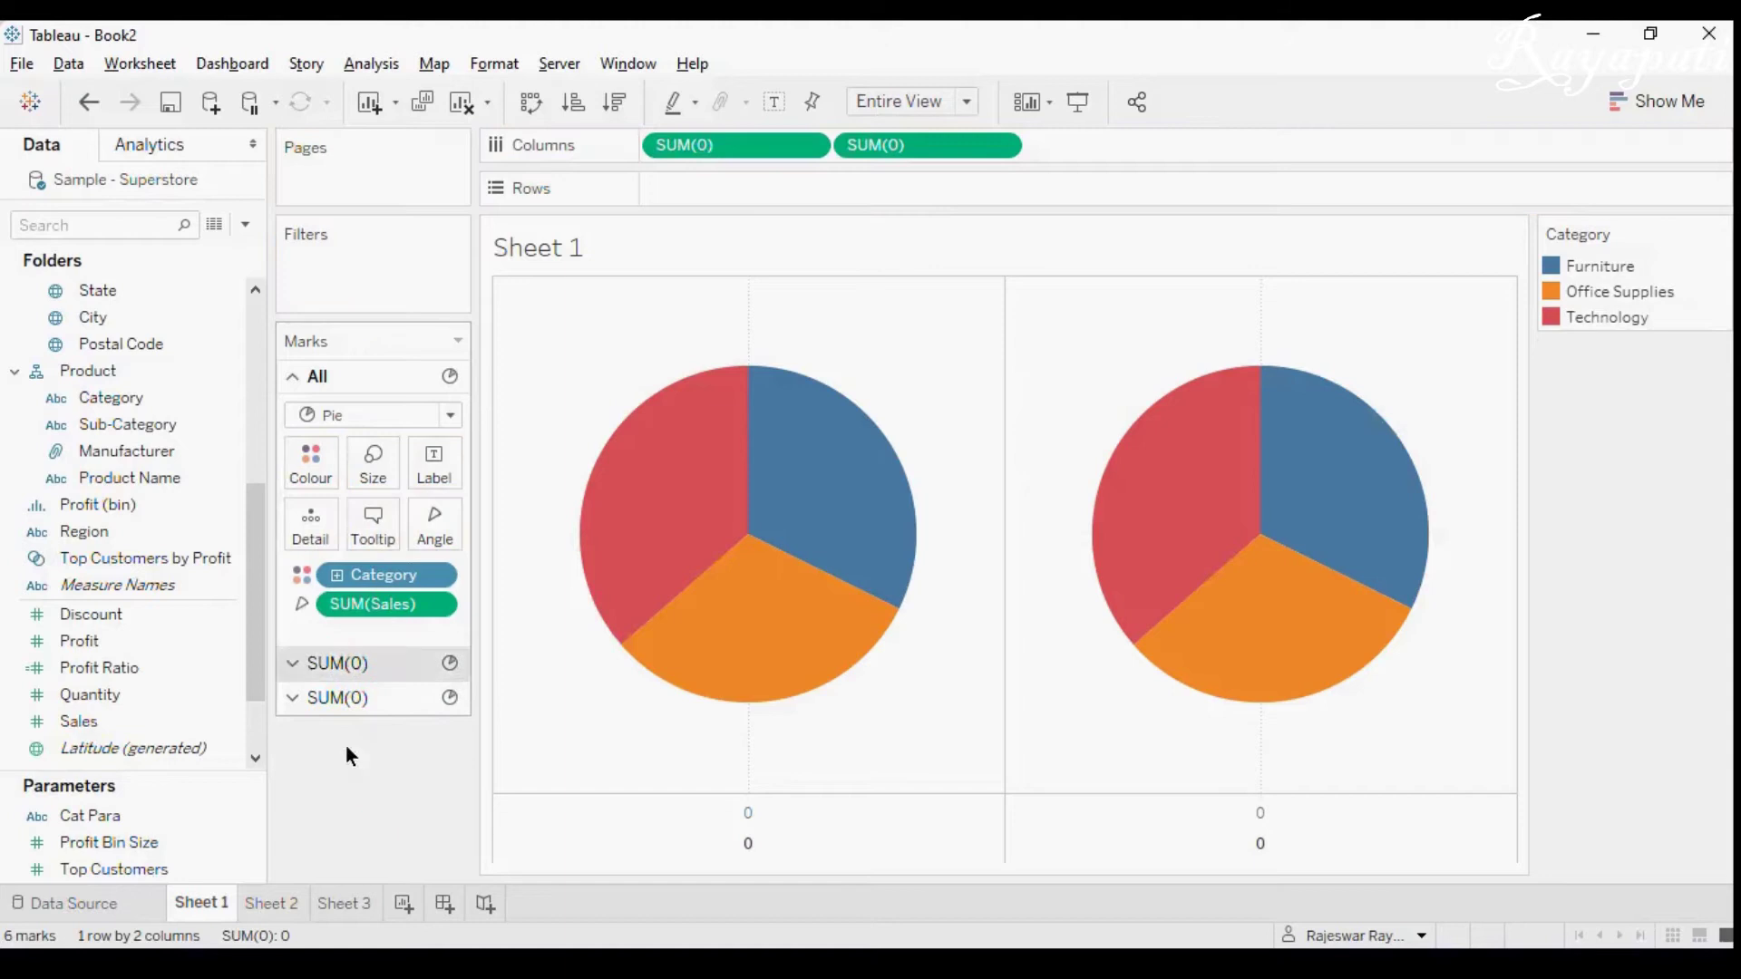
click(357, 700)
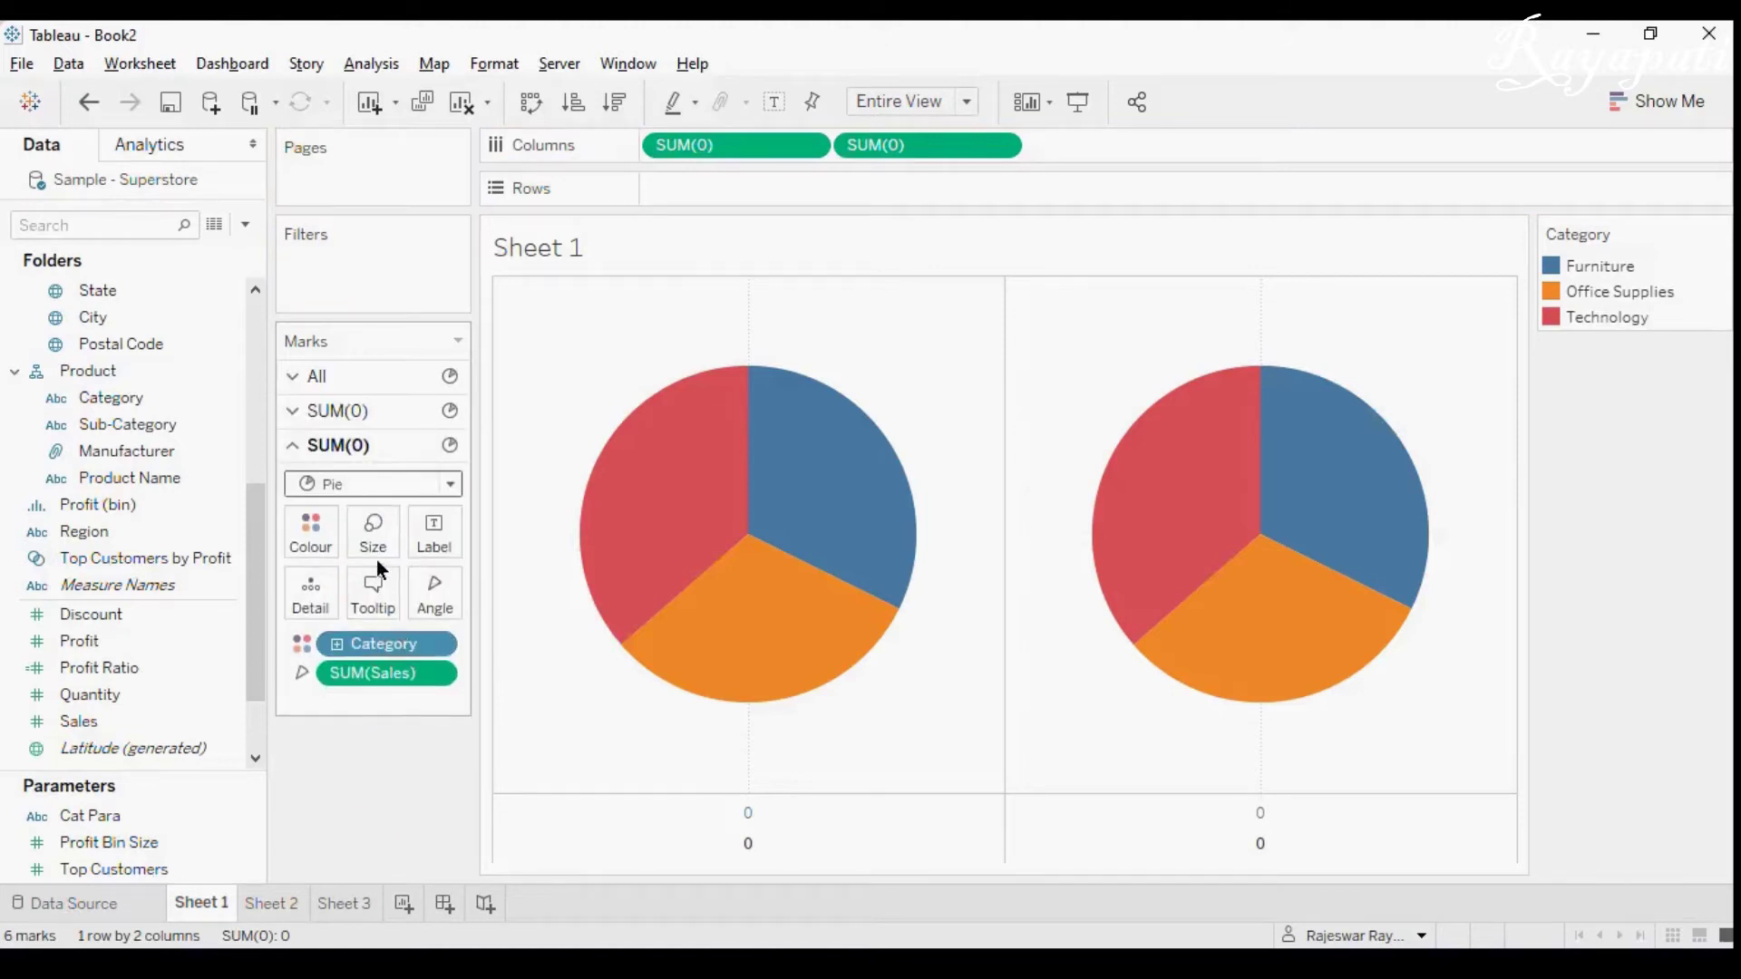
click(378, 555)
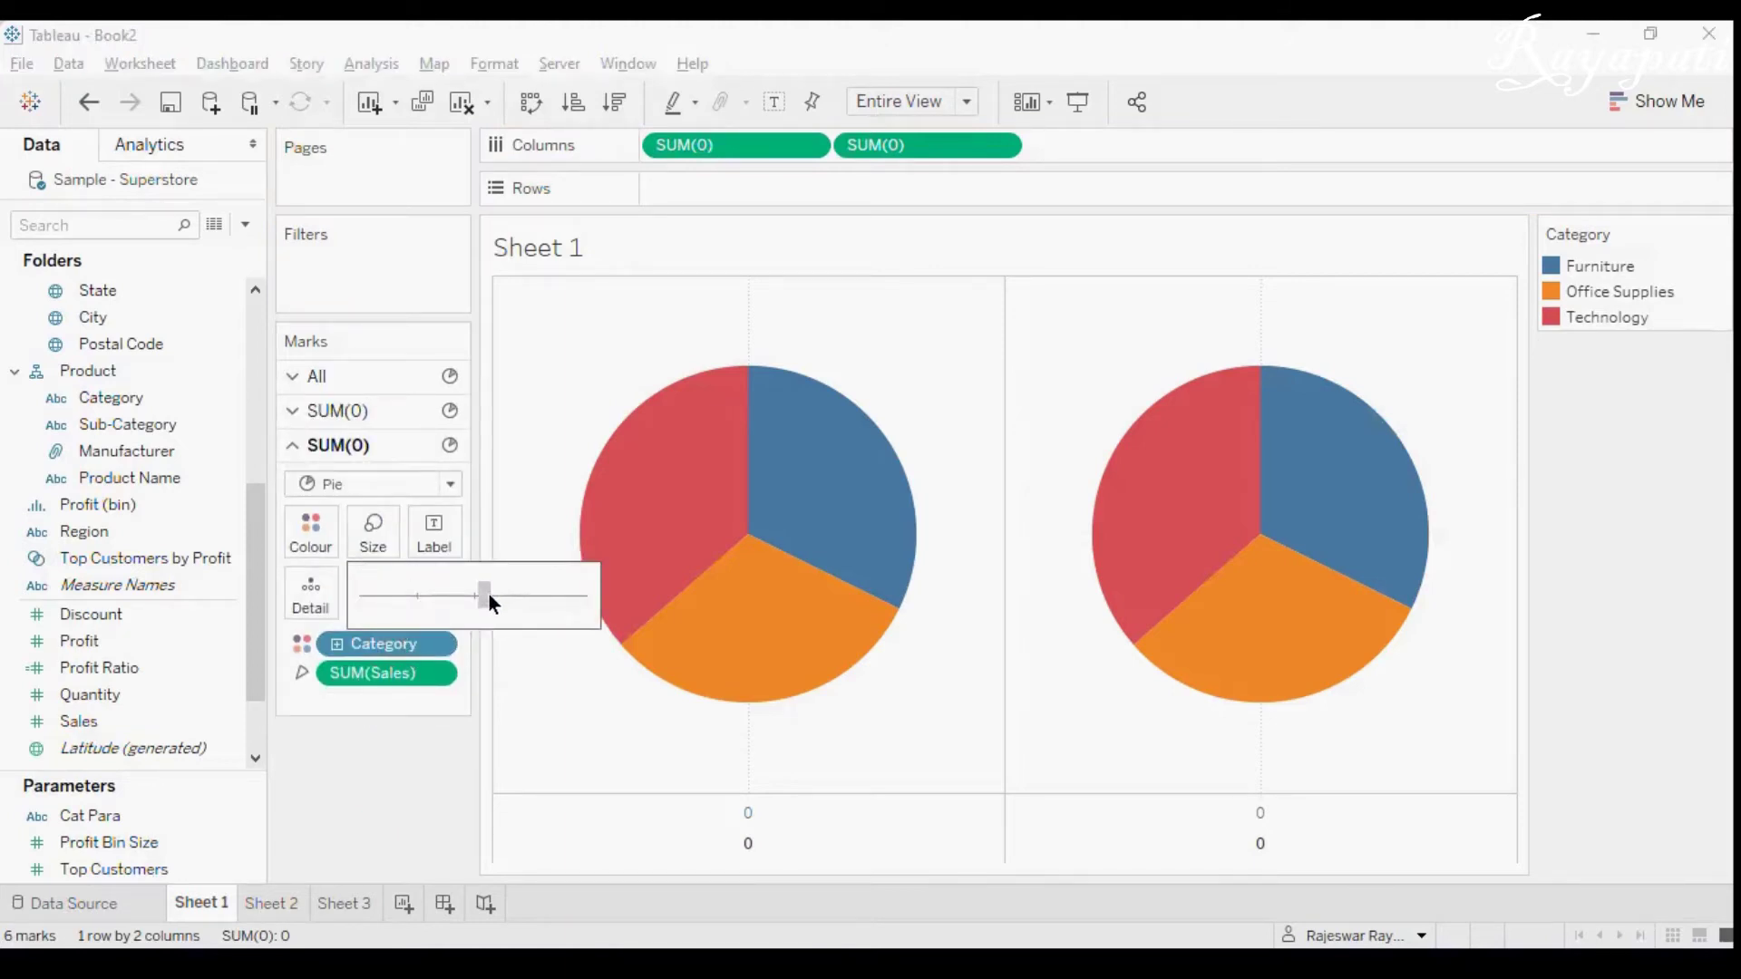
drag(484, 597, 497, 595)
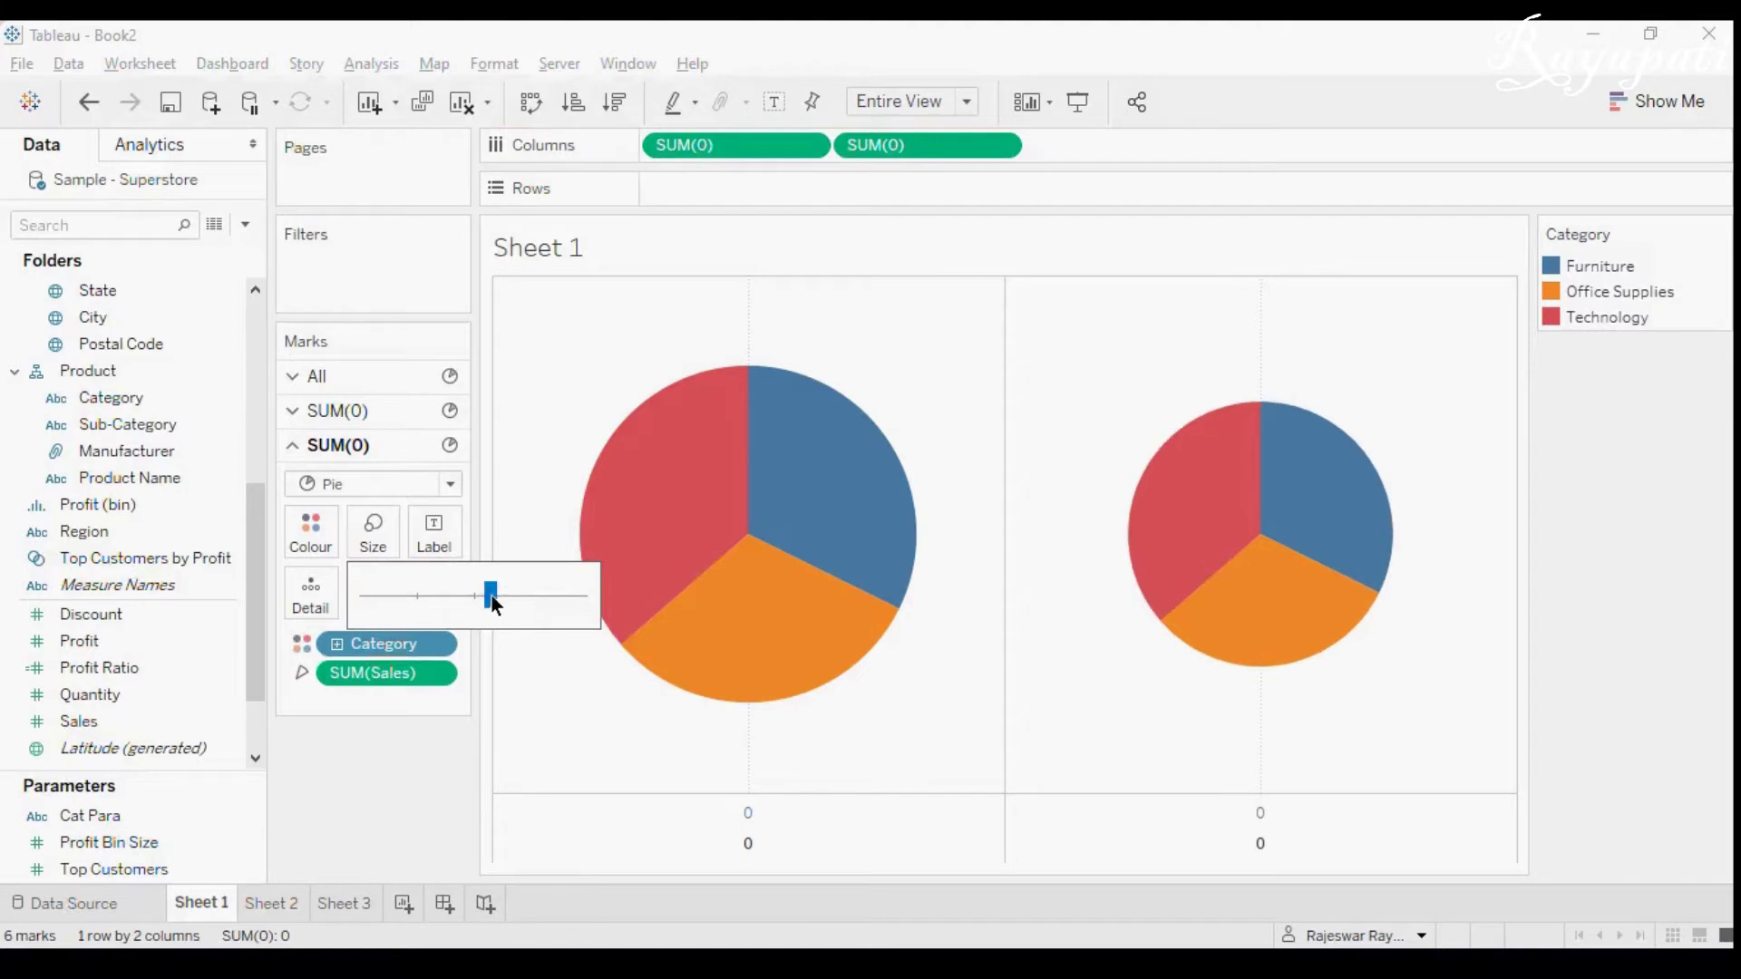
click(409, 828)
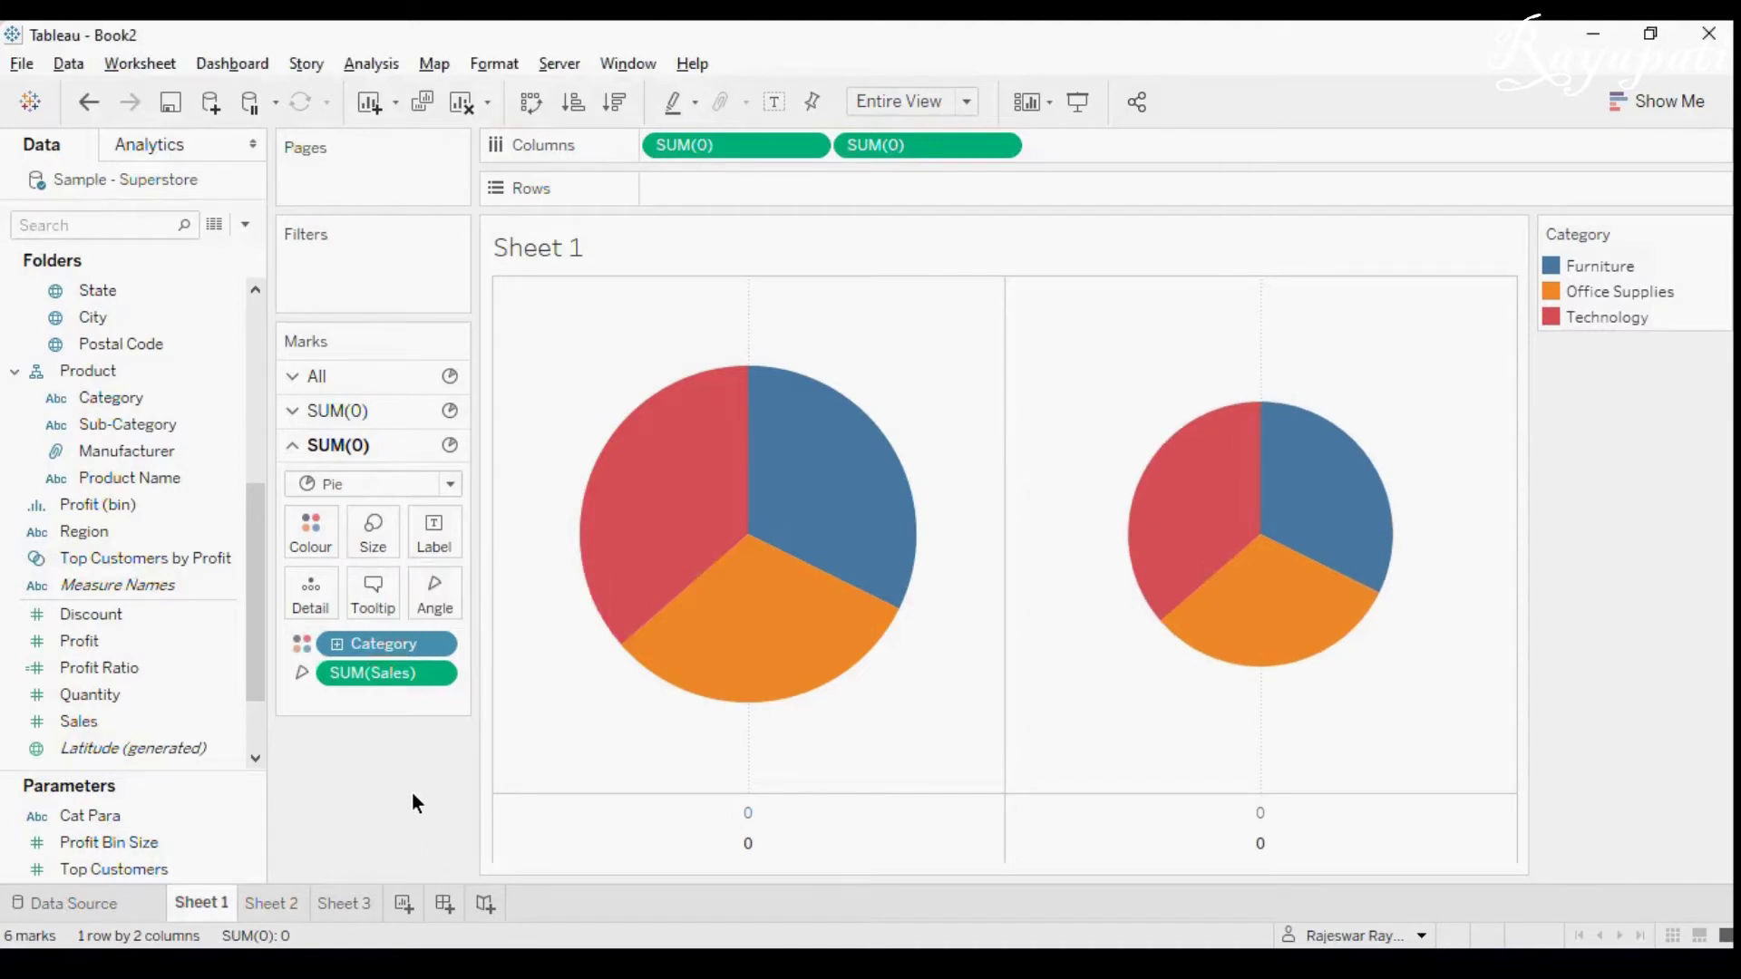
Replace Category with Sub-Category as the second pie's colour, and label its slices with Category.
mouse_move(1188, 633)
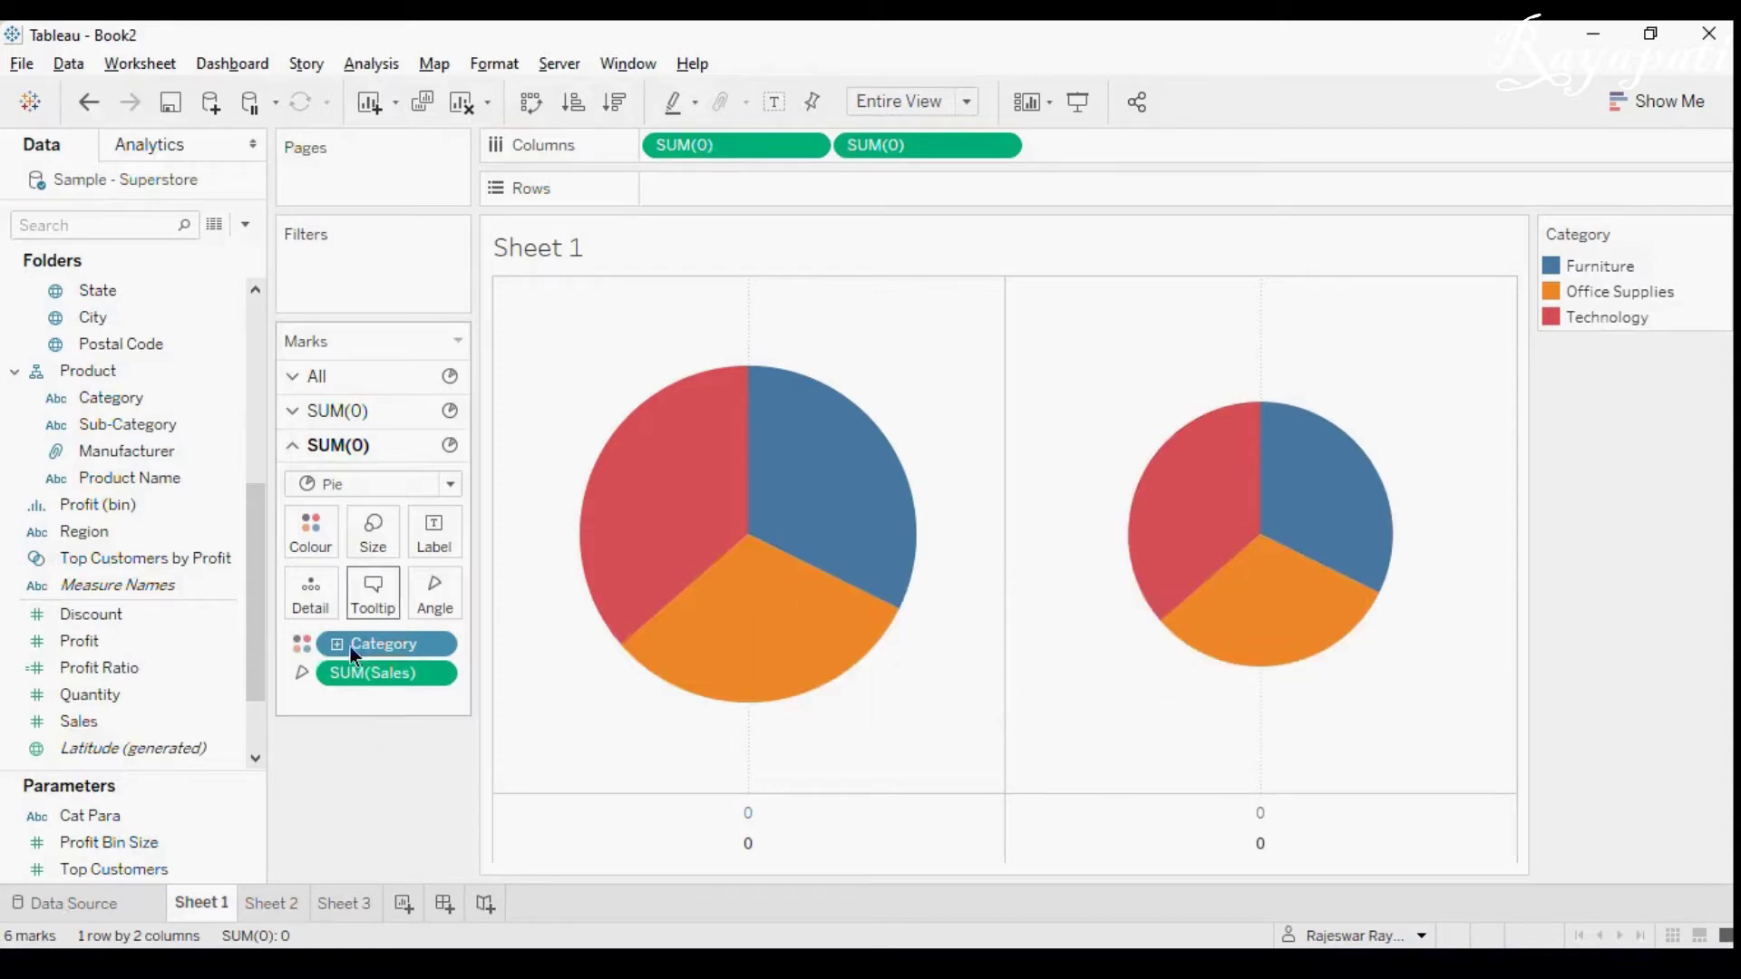
drag(368, 644, 372, 746)
drag(128, 437, 299, 544)
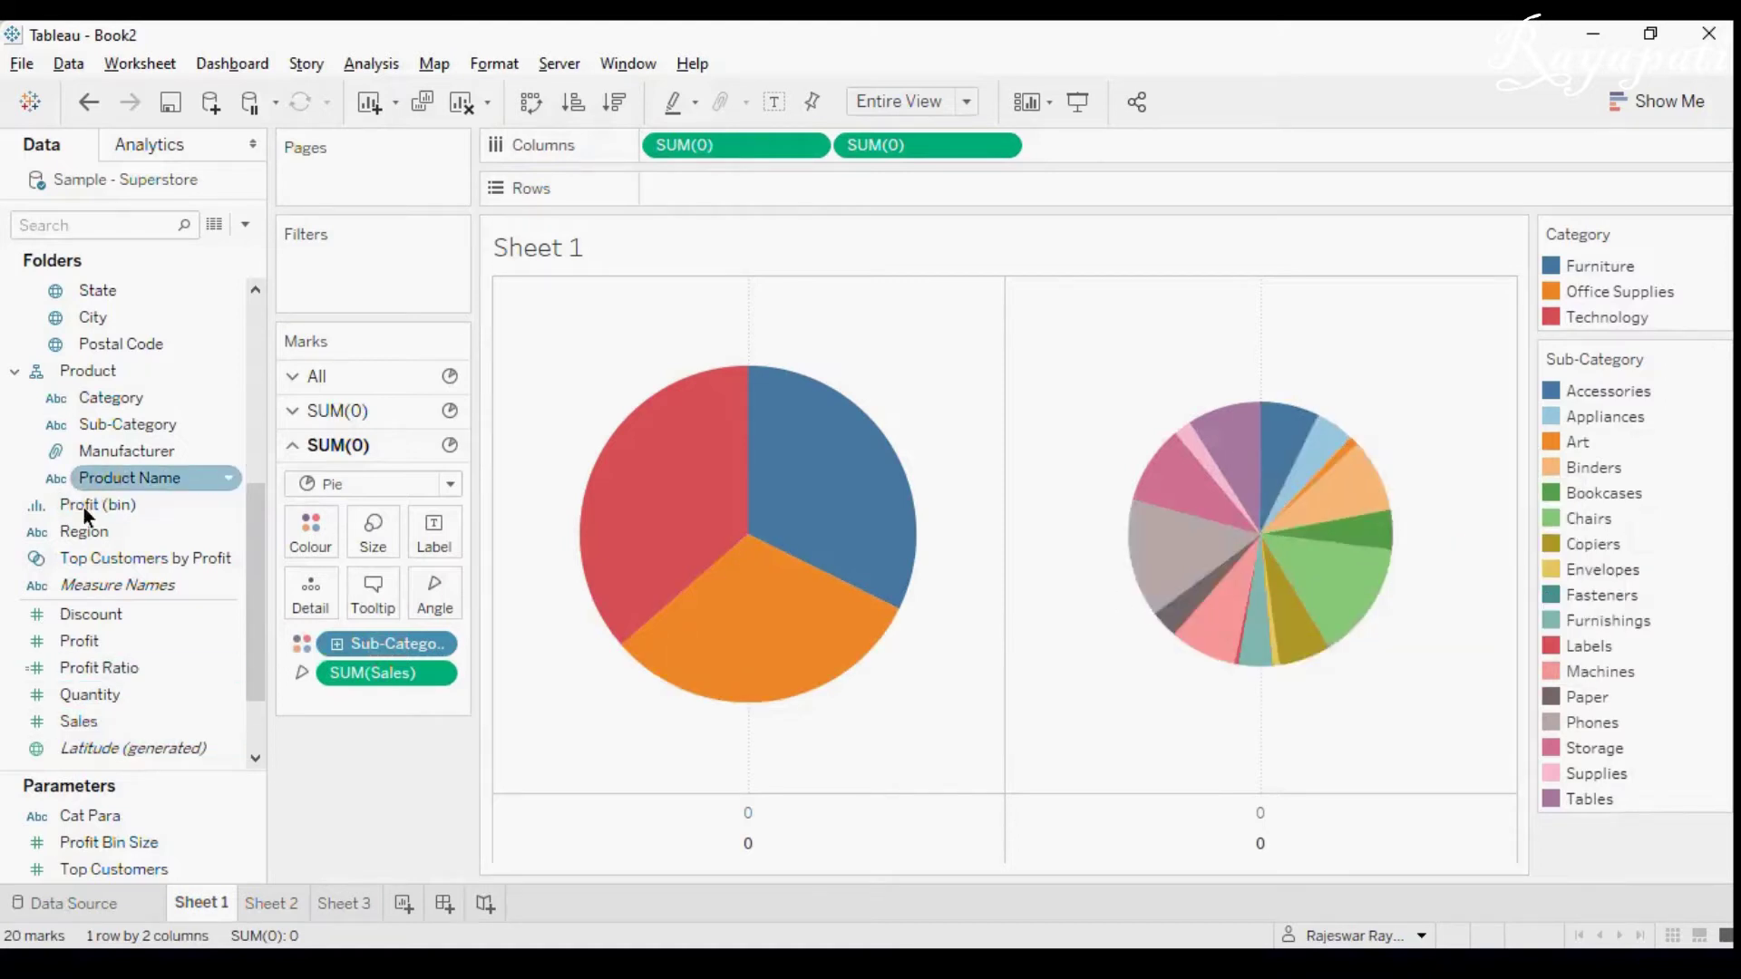
drag(113, 399, 423, 531)
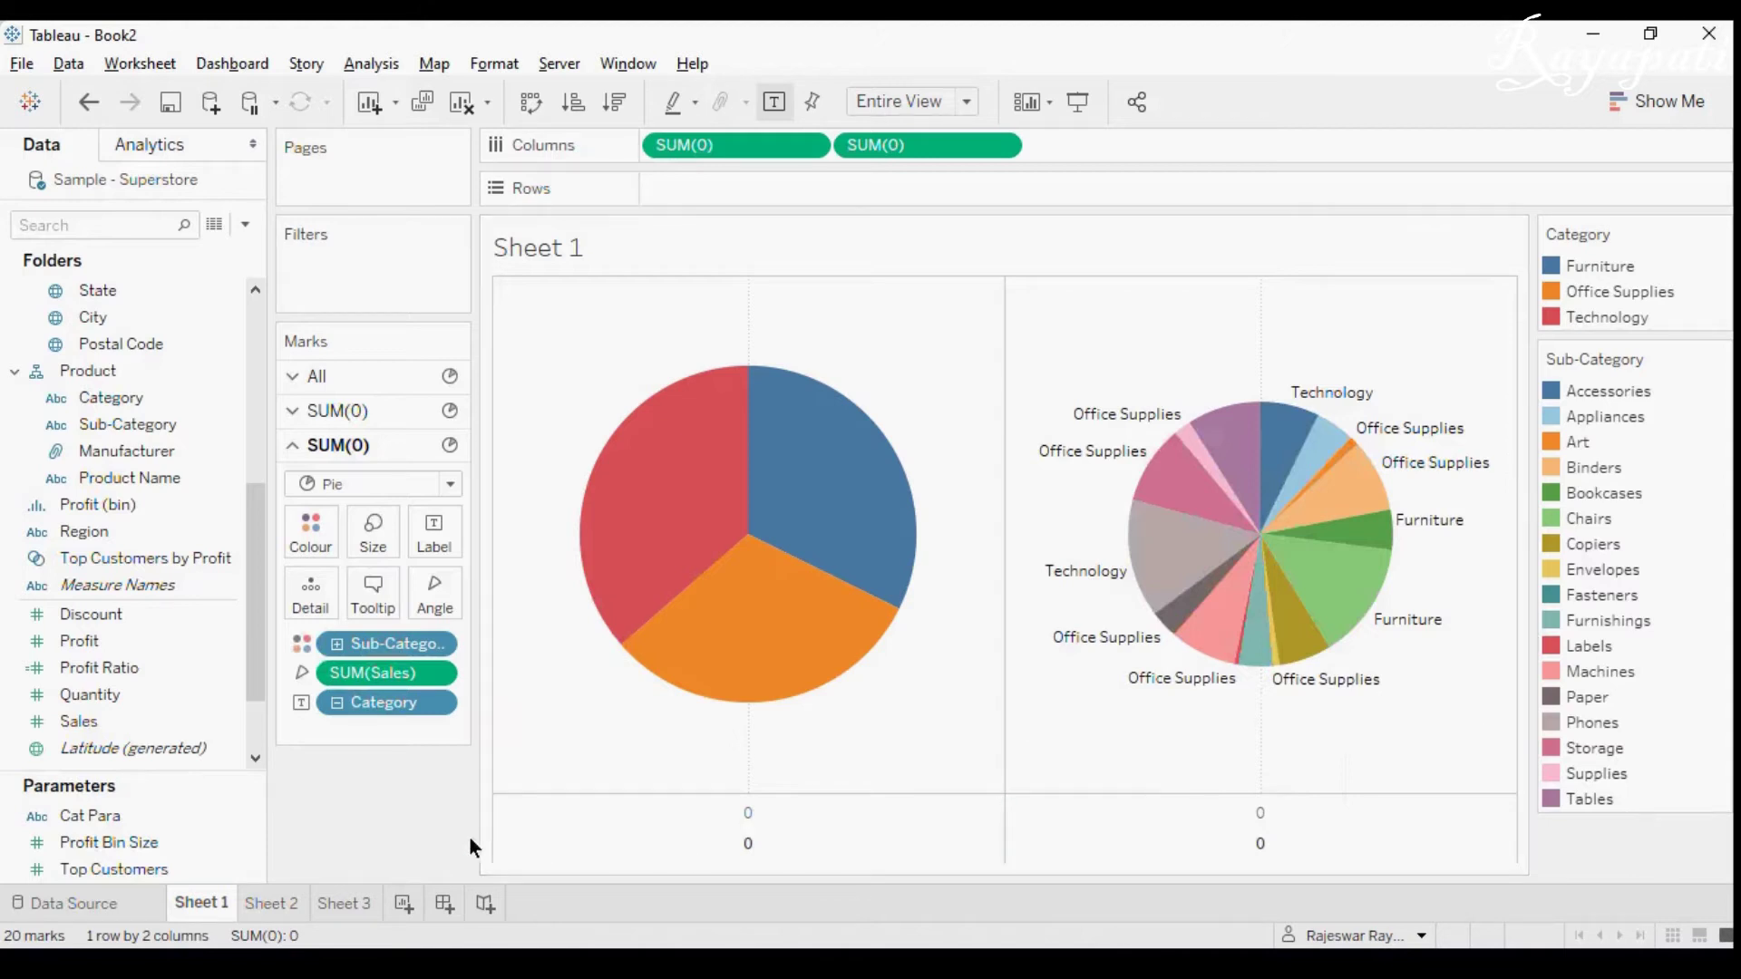
Start a new calculated field named Fixed Cat Sum Sales.
click(379, 62)
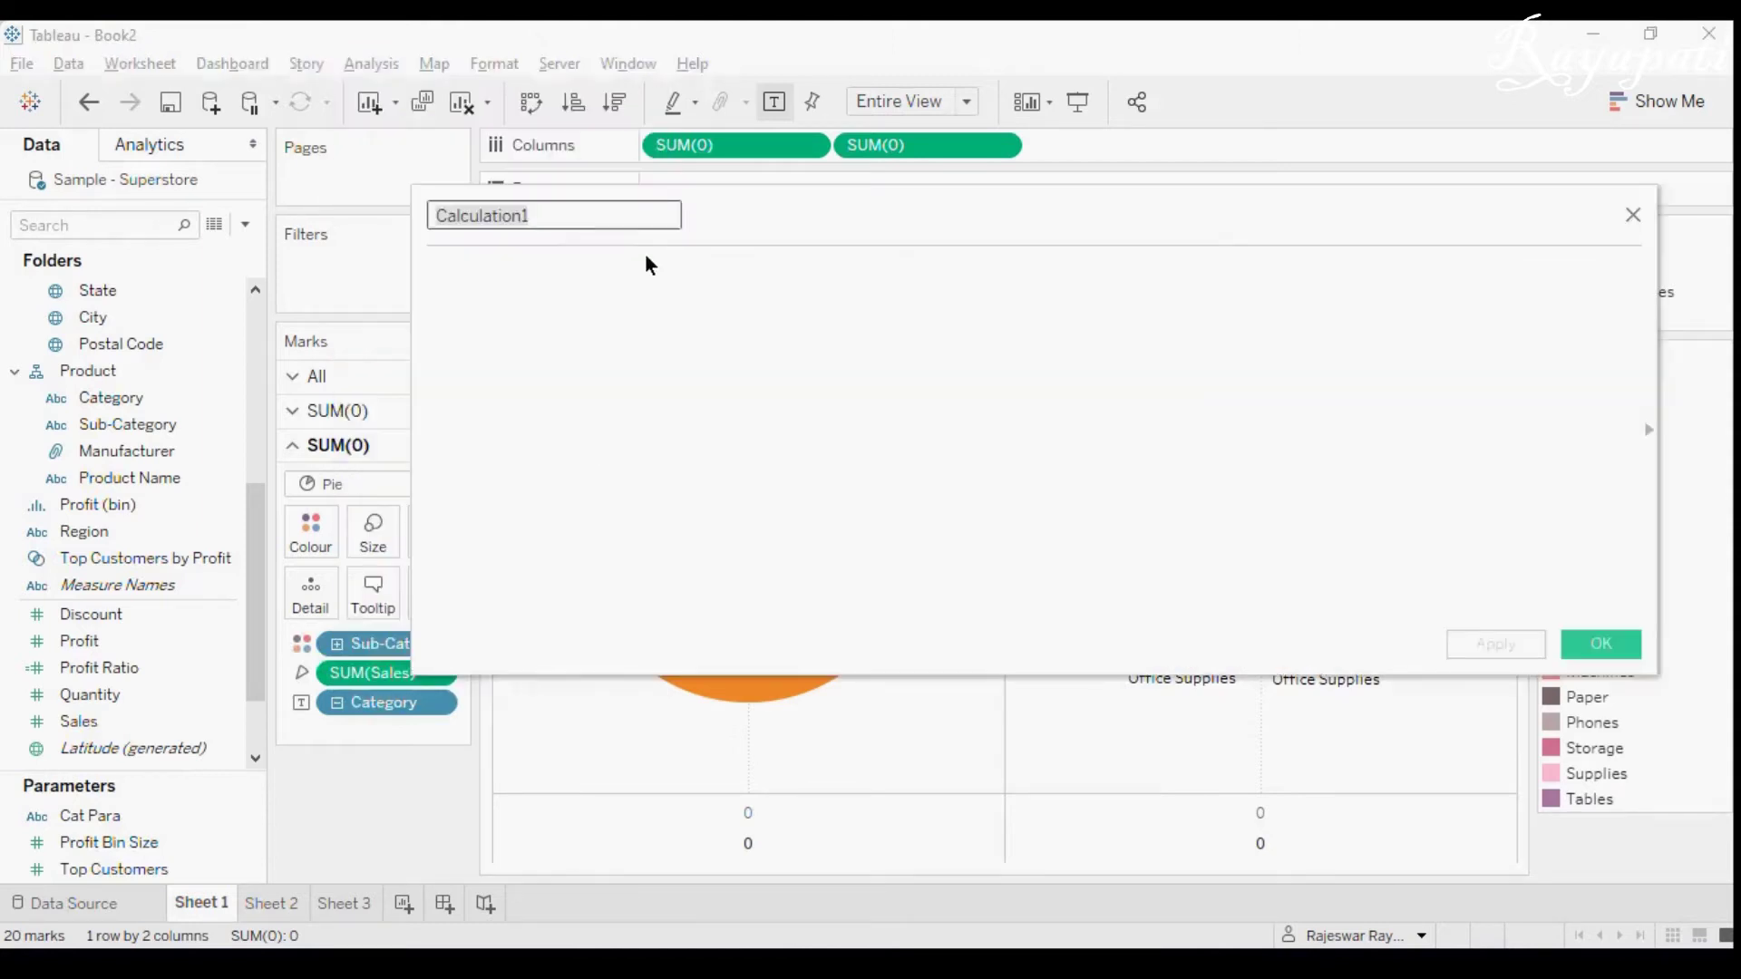
text(Fixed S)
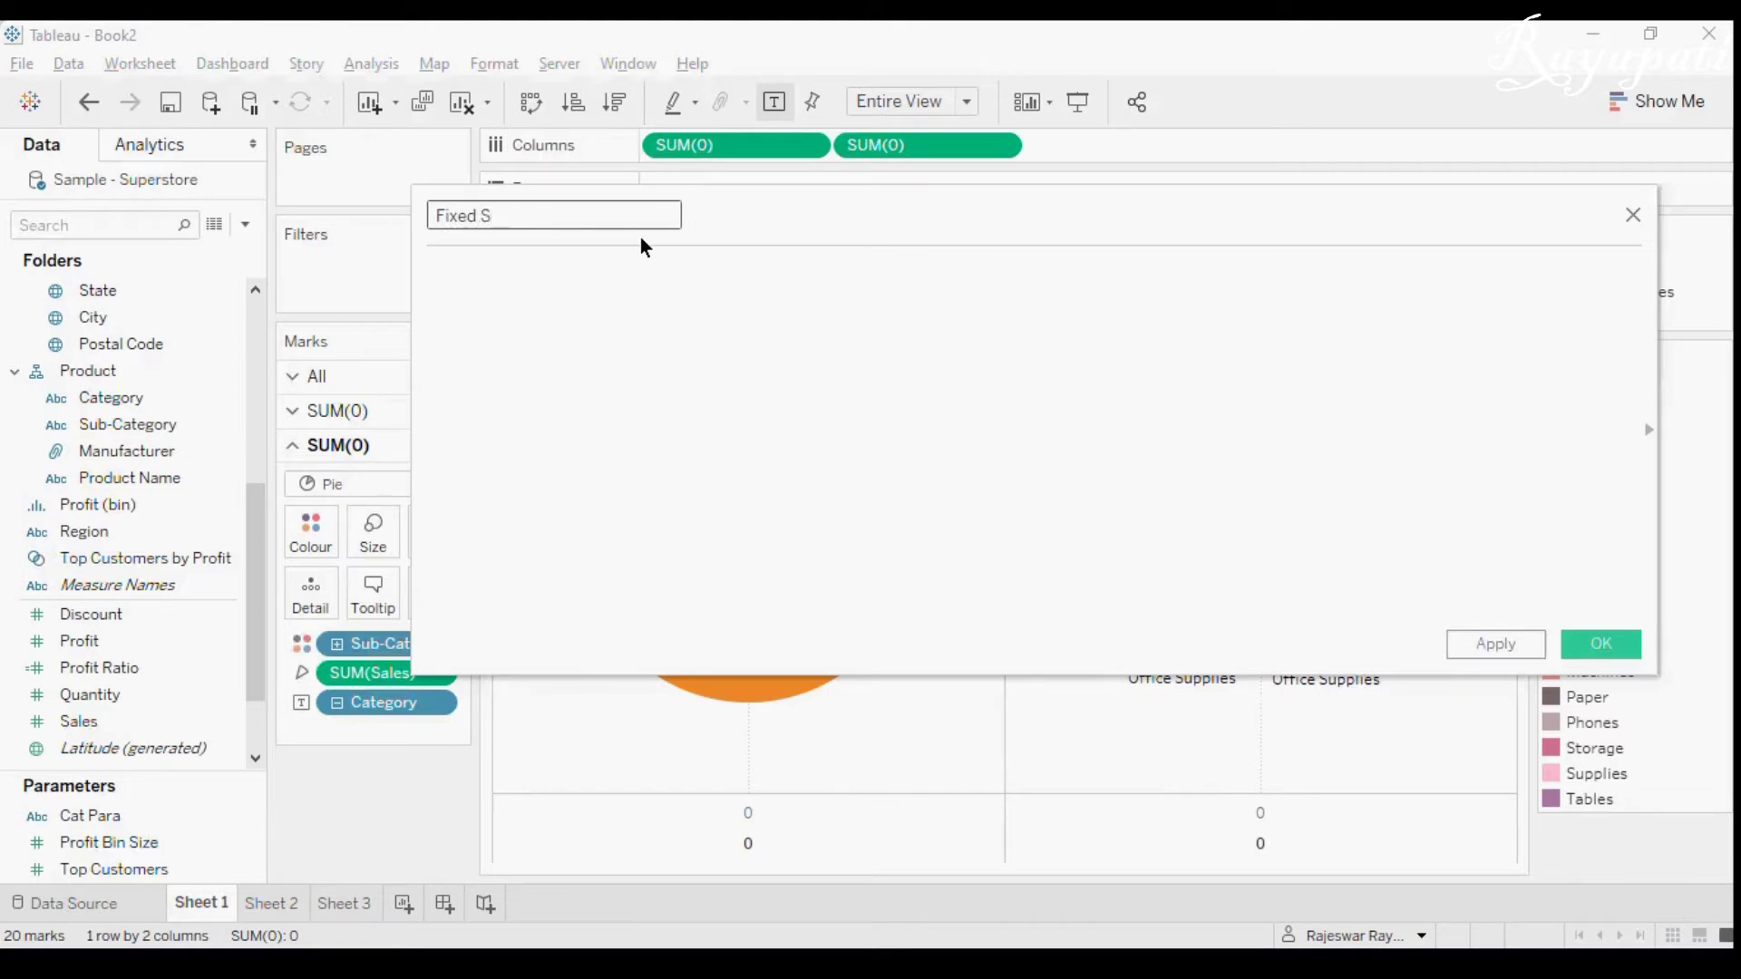
key(BackSpace)
text(Cat Sum Sales)
Enter { fixed [Category] SUM([Sales]) } as the calculation's formula and apply it.
click(640, 275)
text({ fixed Cat)
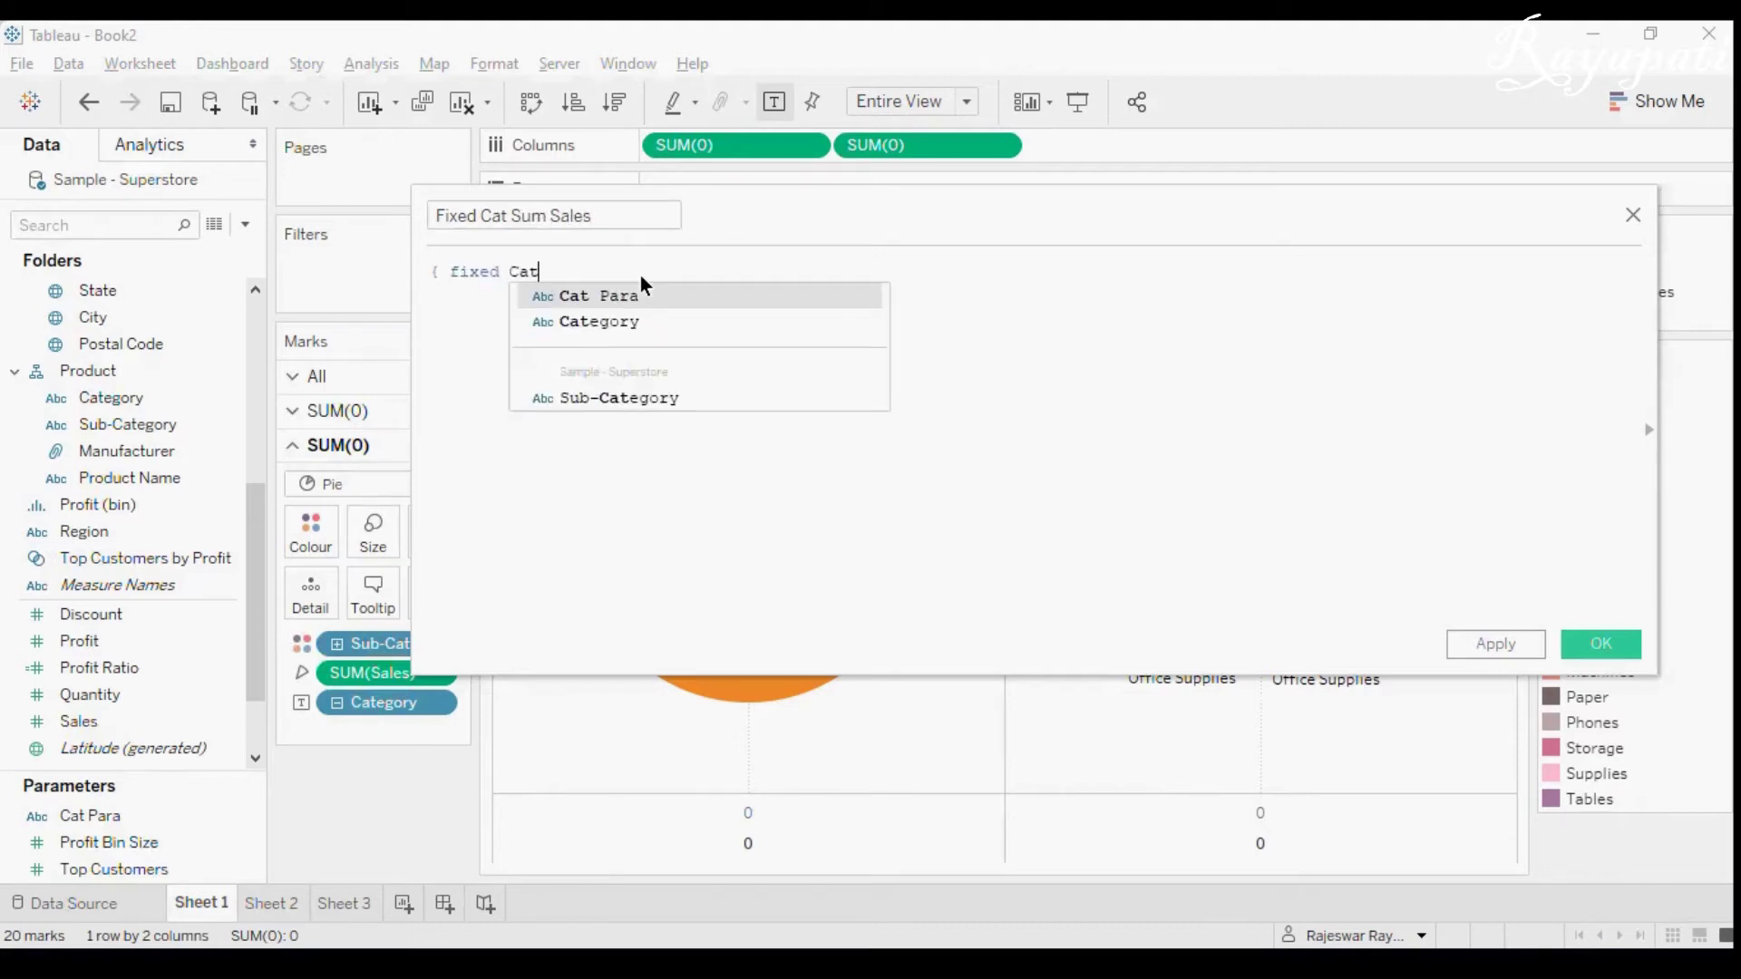
key(Down)
key(Return)
text(Sum)
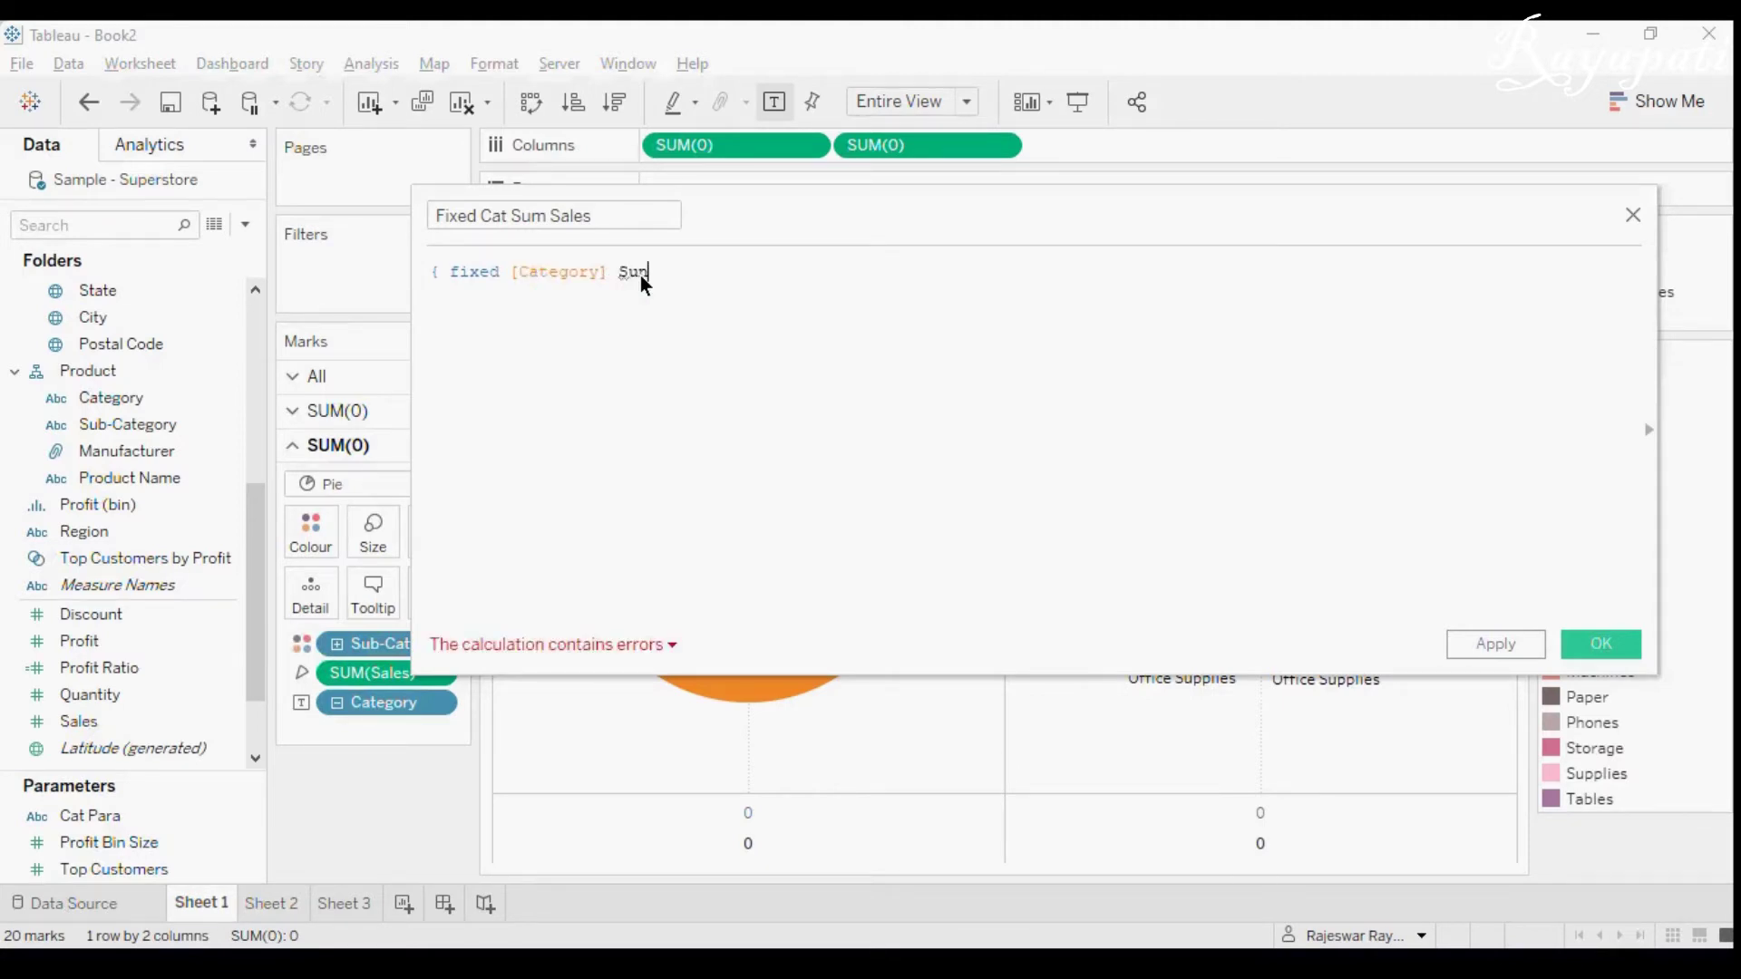
key(BackSpace)
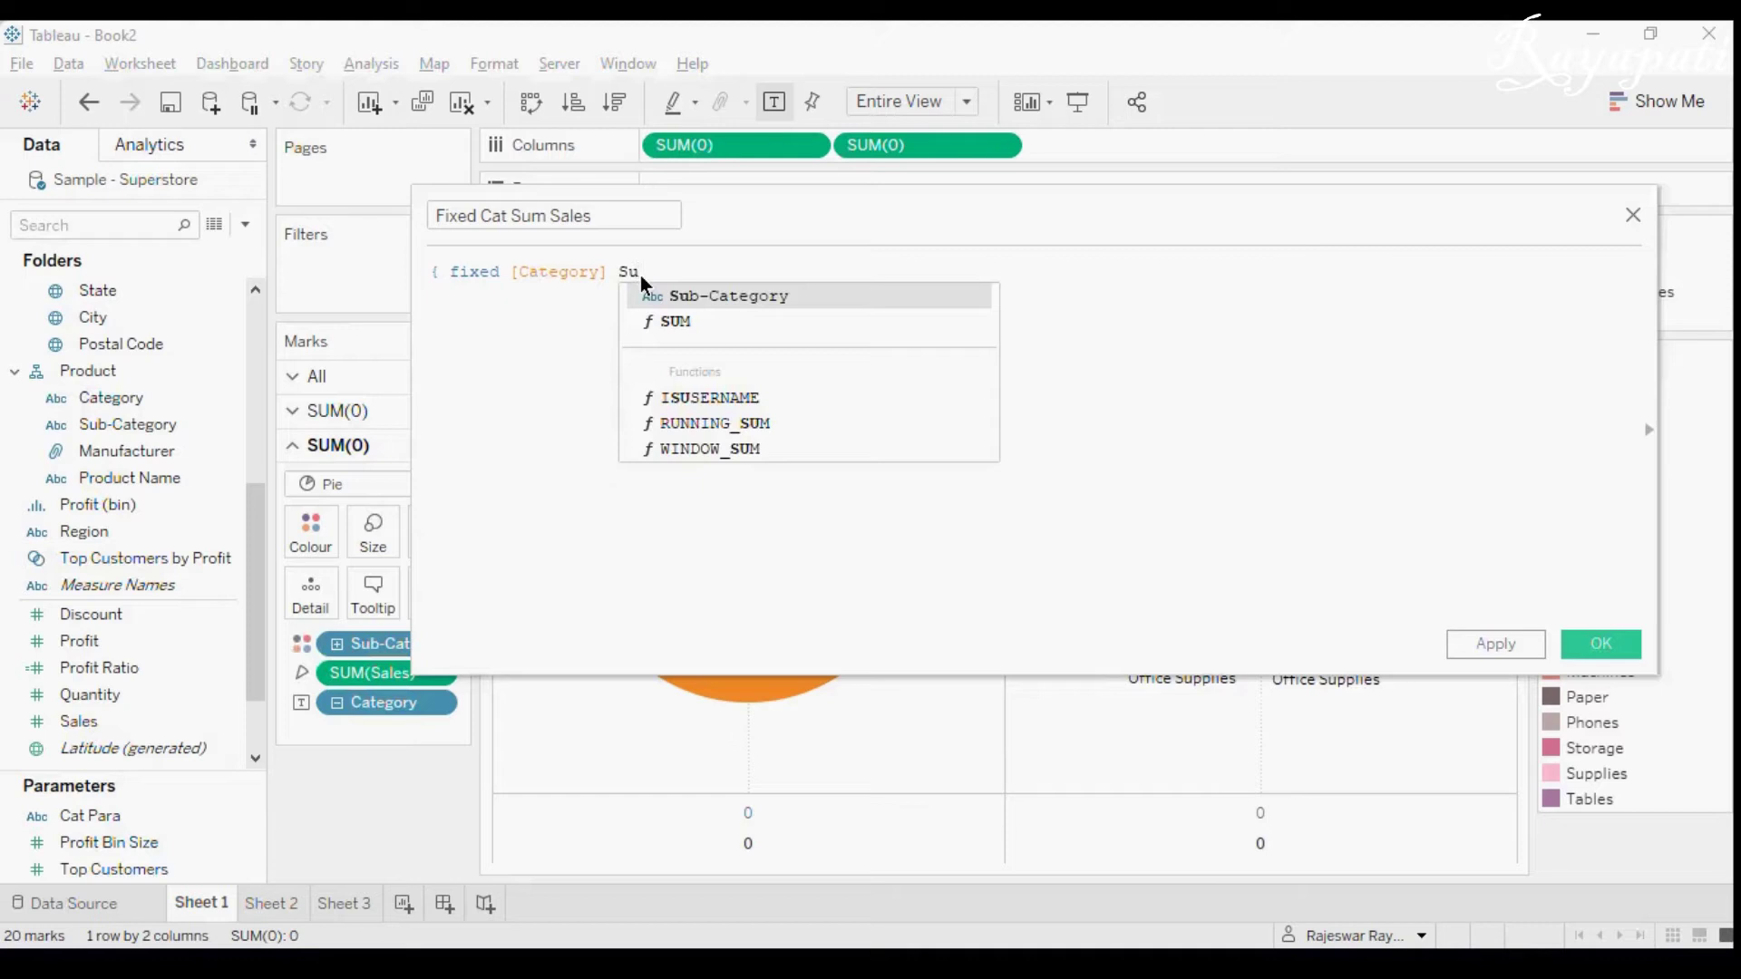
text(m)
key(Return)
text(Sales)
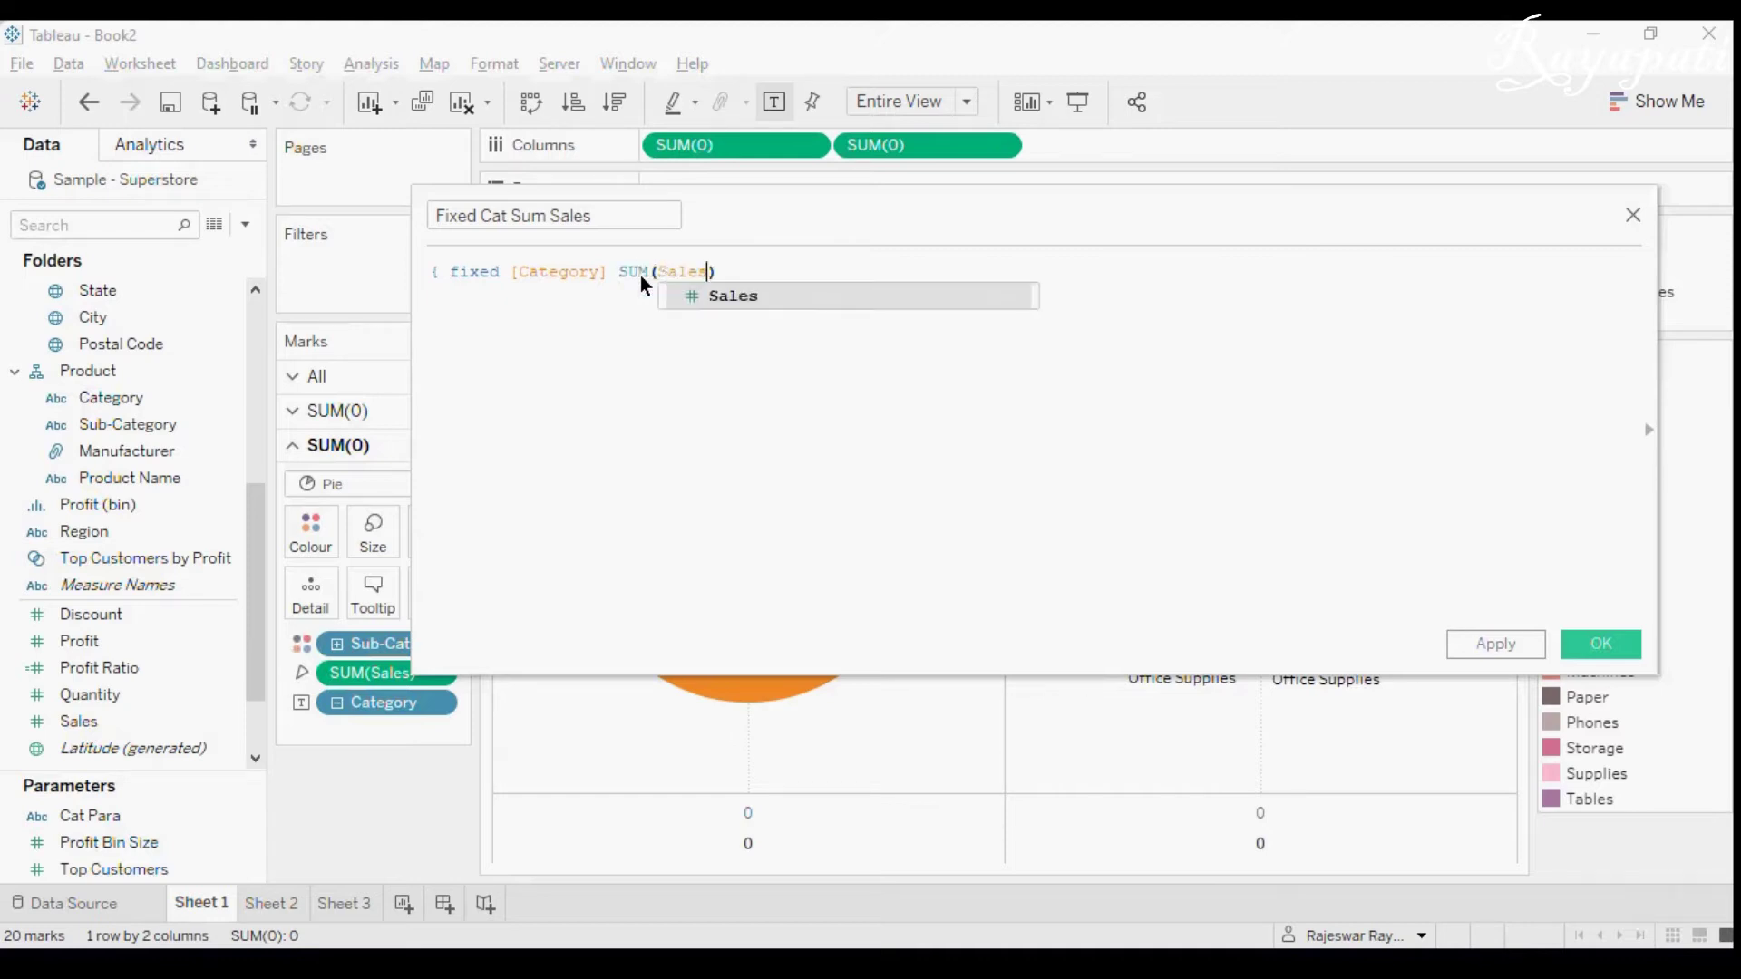
key(Return)
text(})
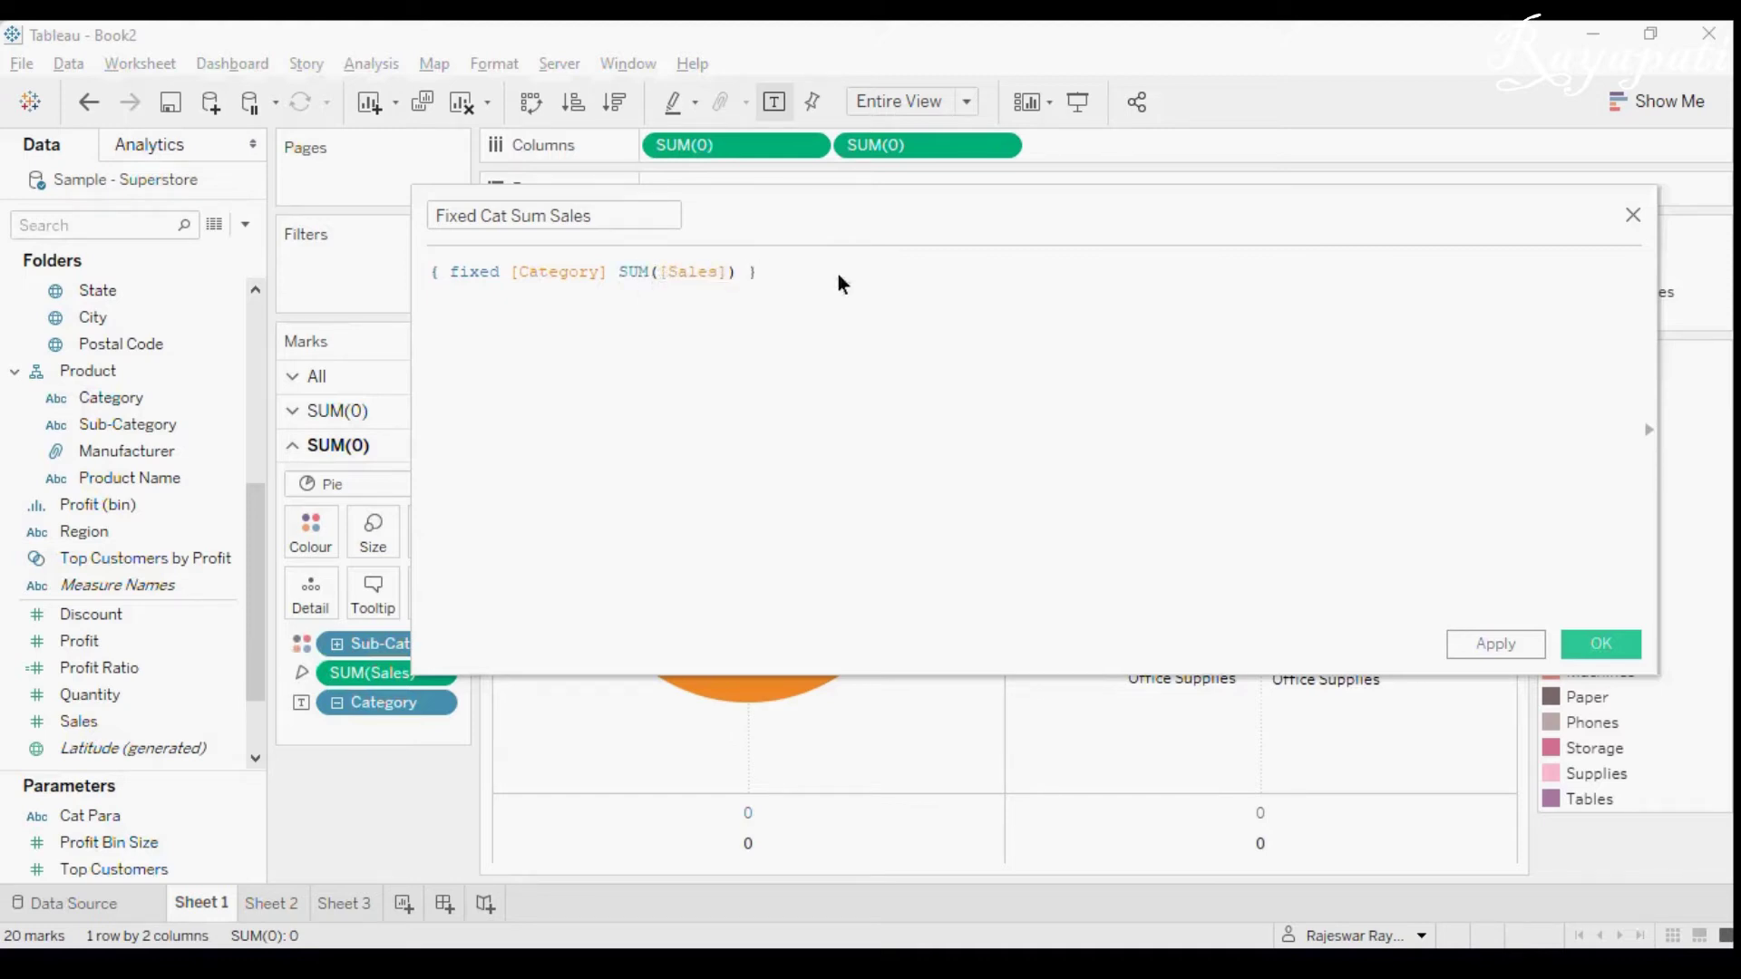
click(1515, 650)
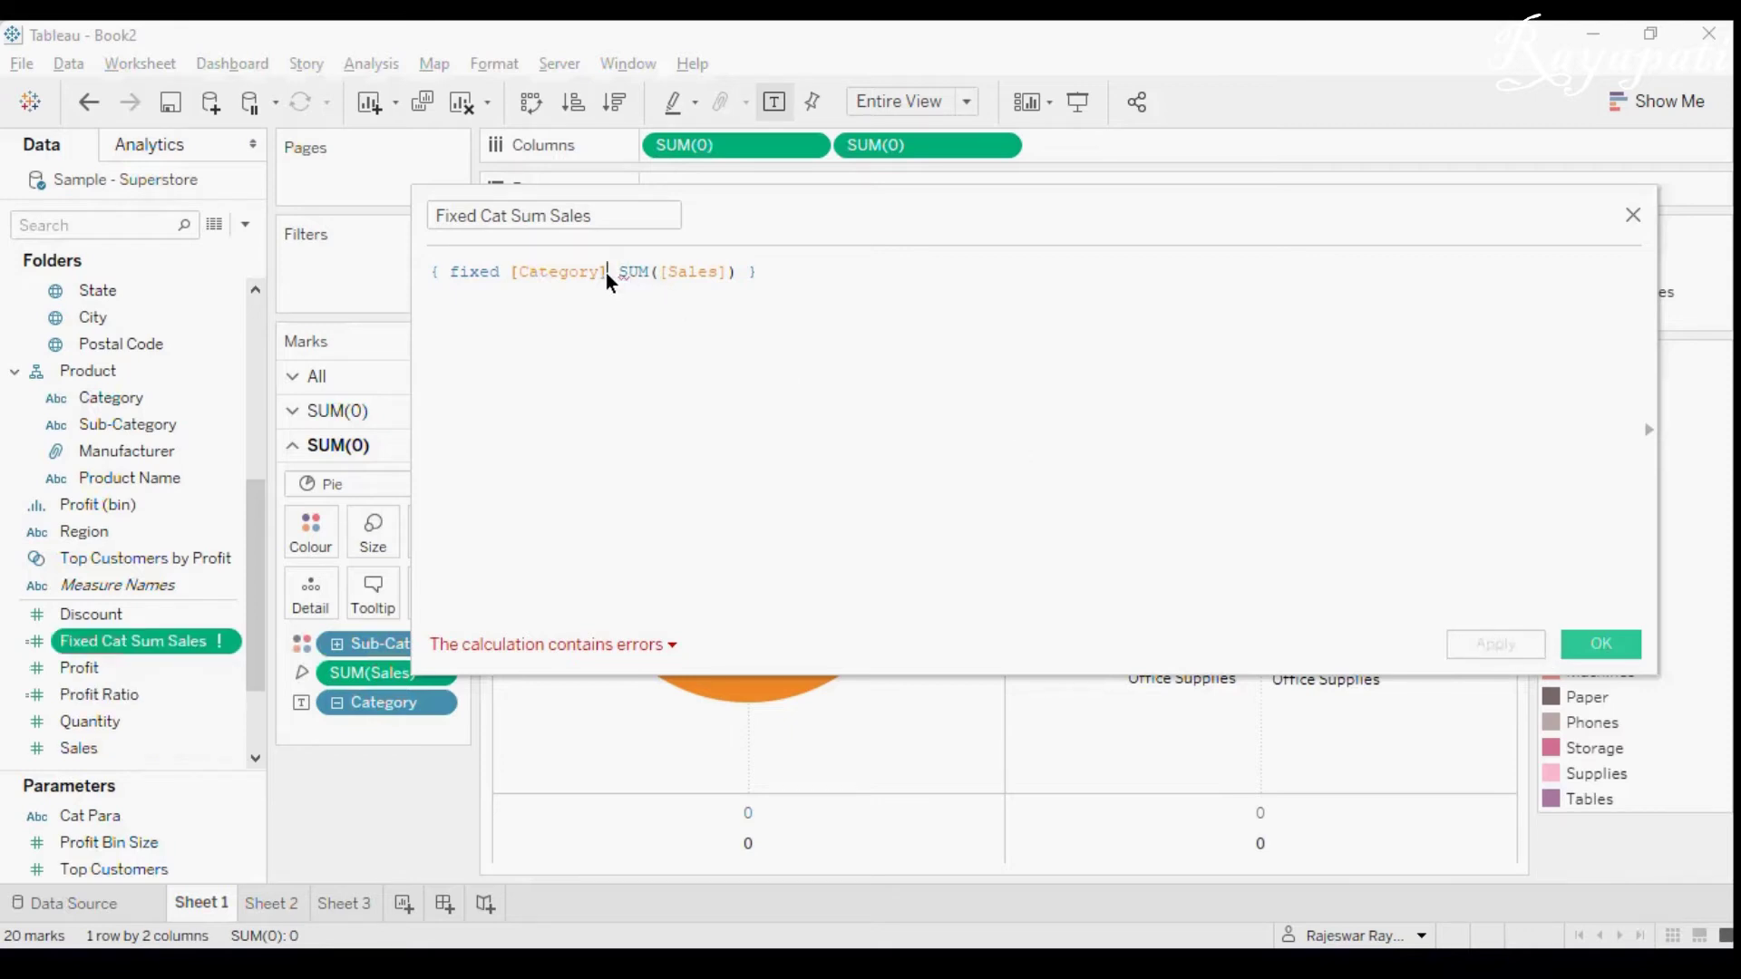
Insert a colon after [Category] so the formula reads { fixed [Category] : SUM([Sales]) }, and save the calculated field.
text(:)
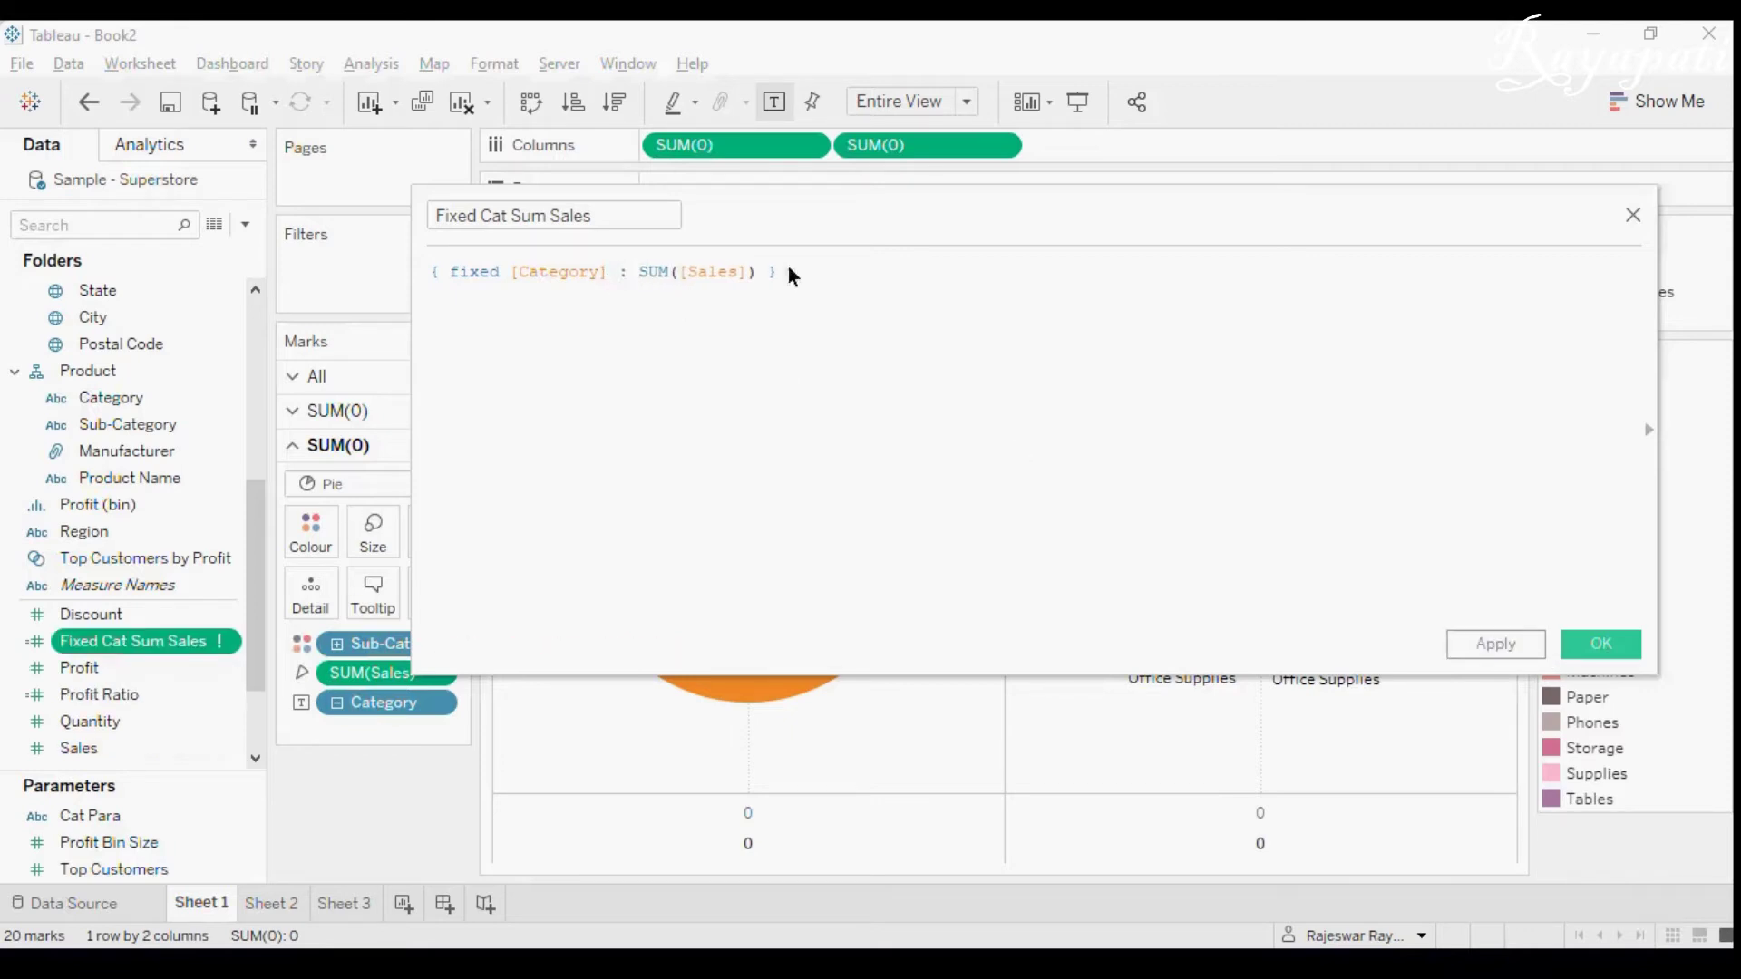
click(1498, 647)
click(1588, 646)
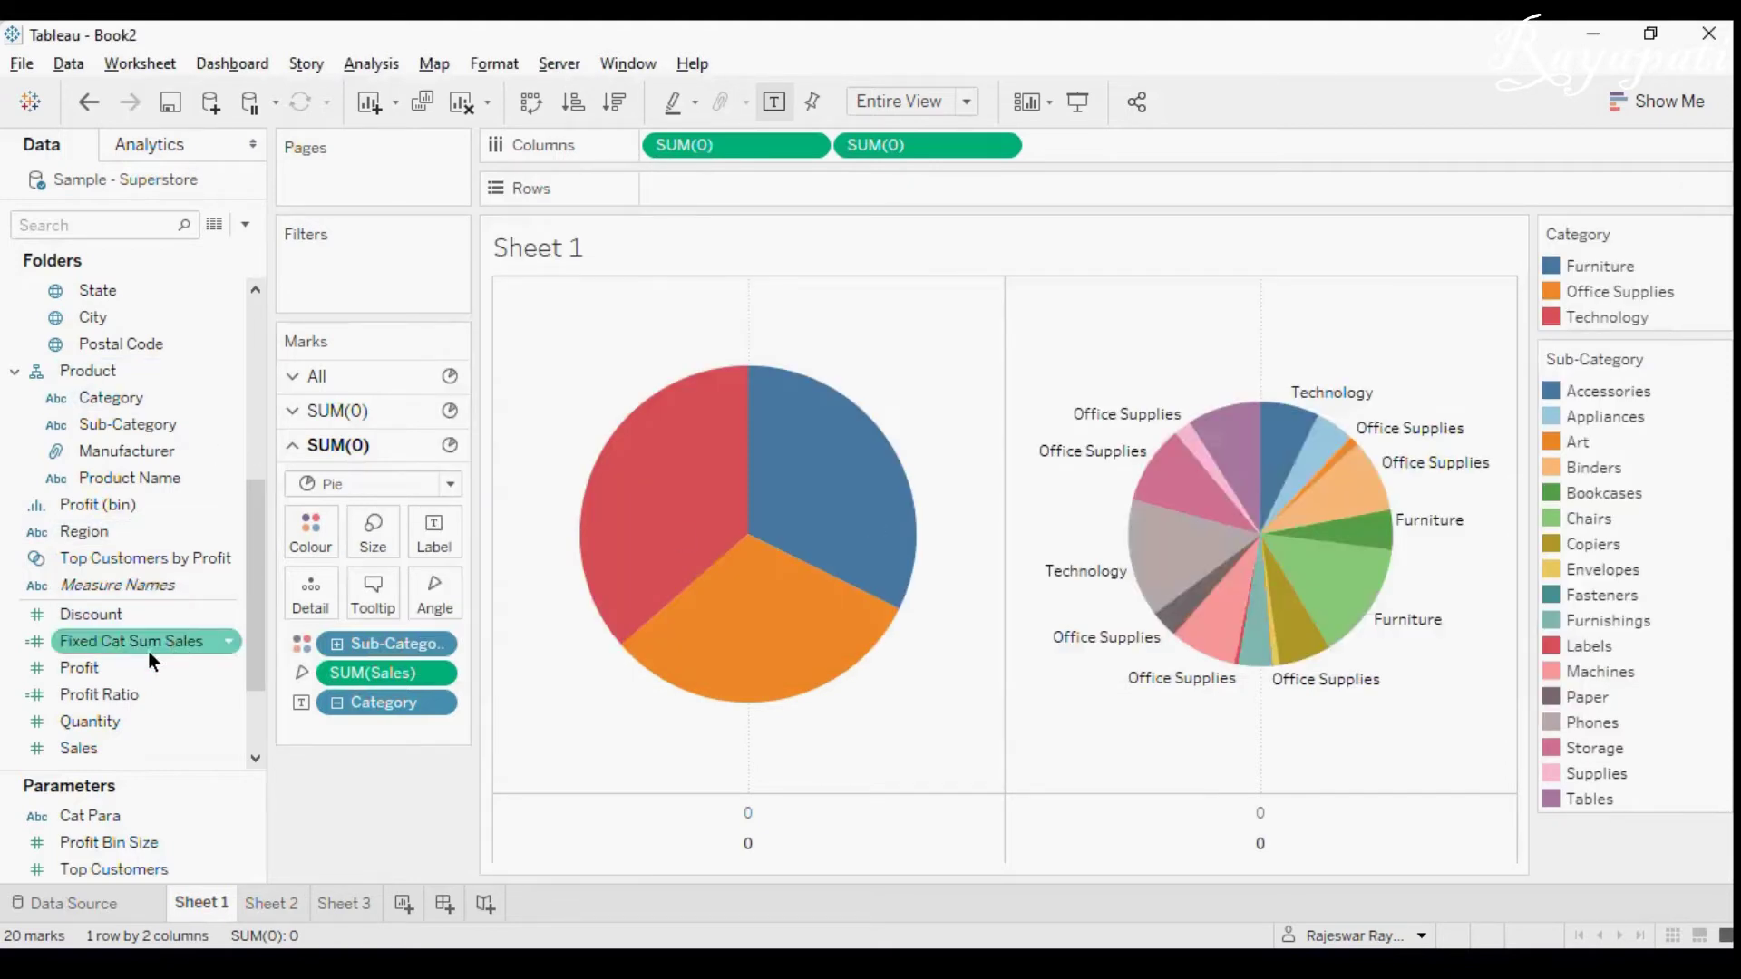
click(438, 644)
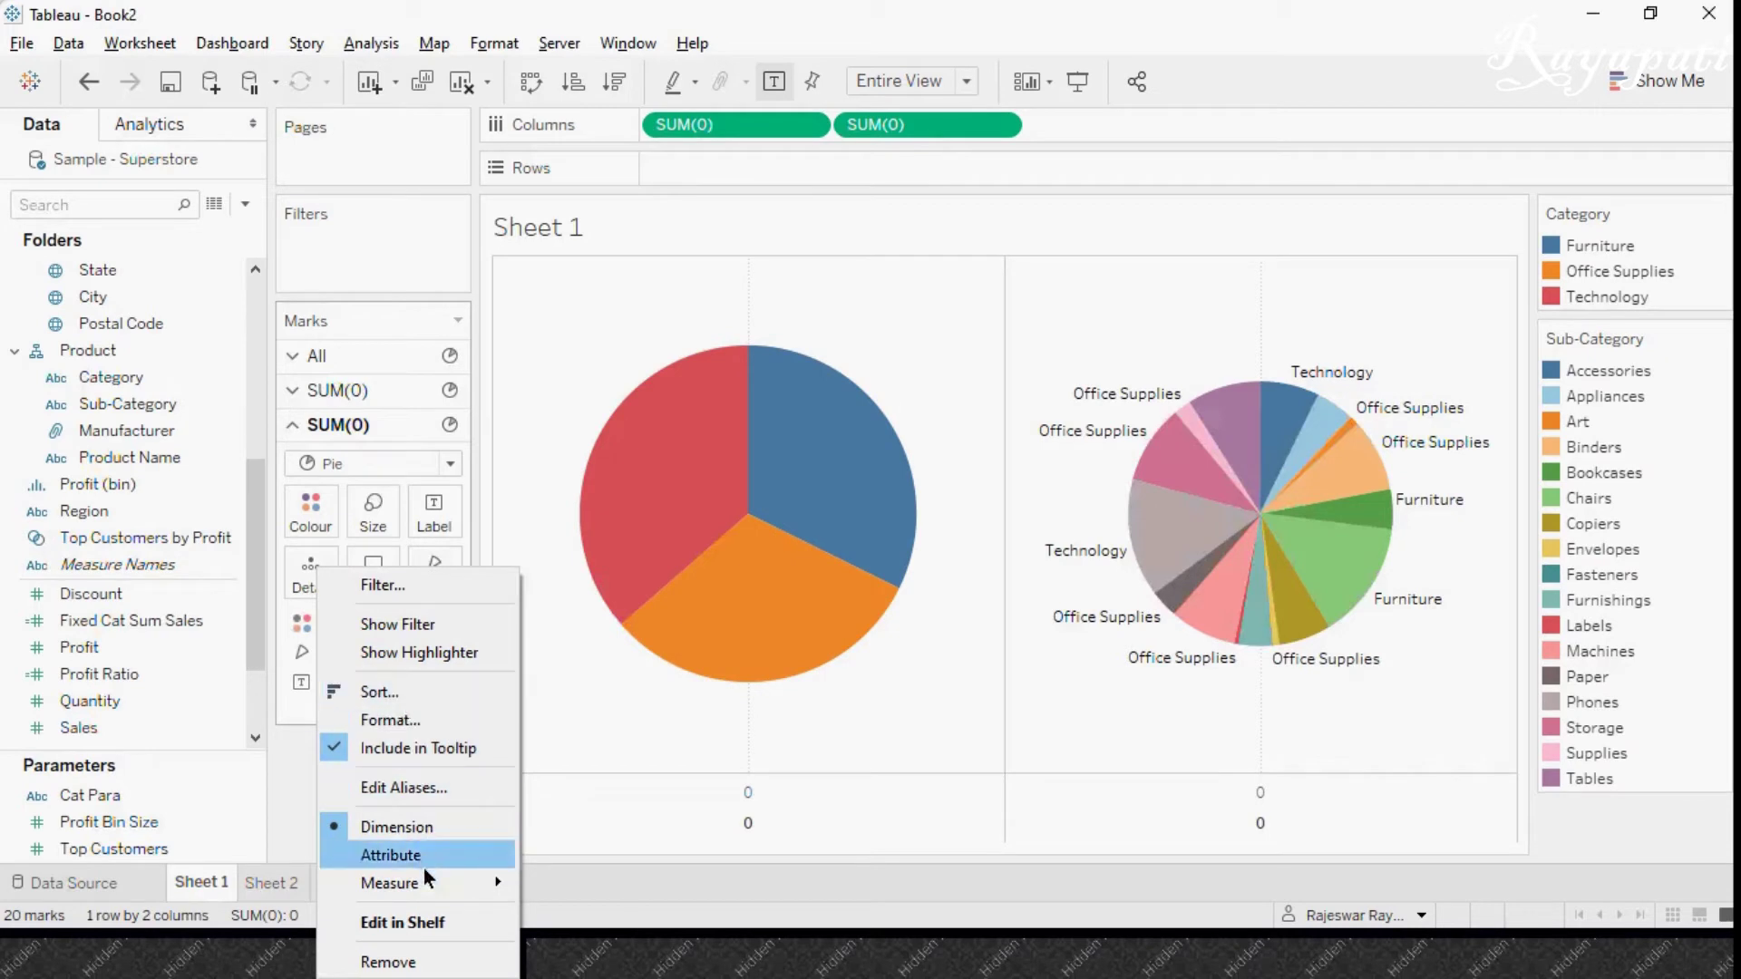
click(401, 700)
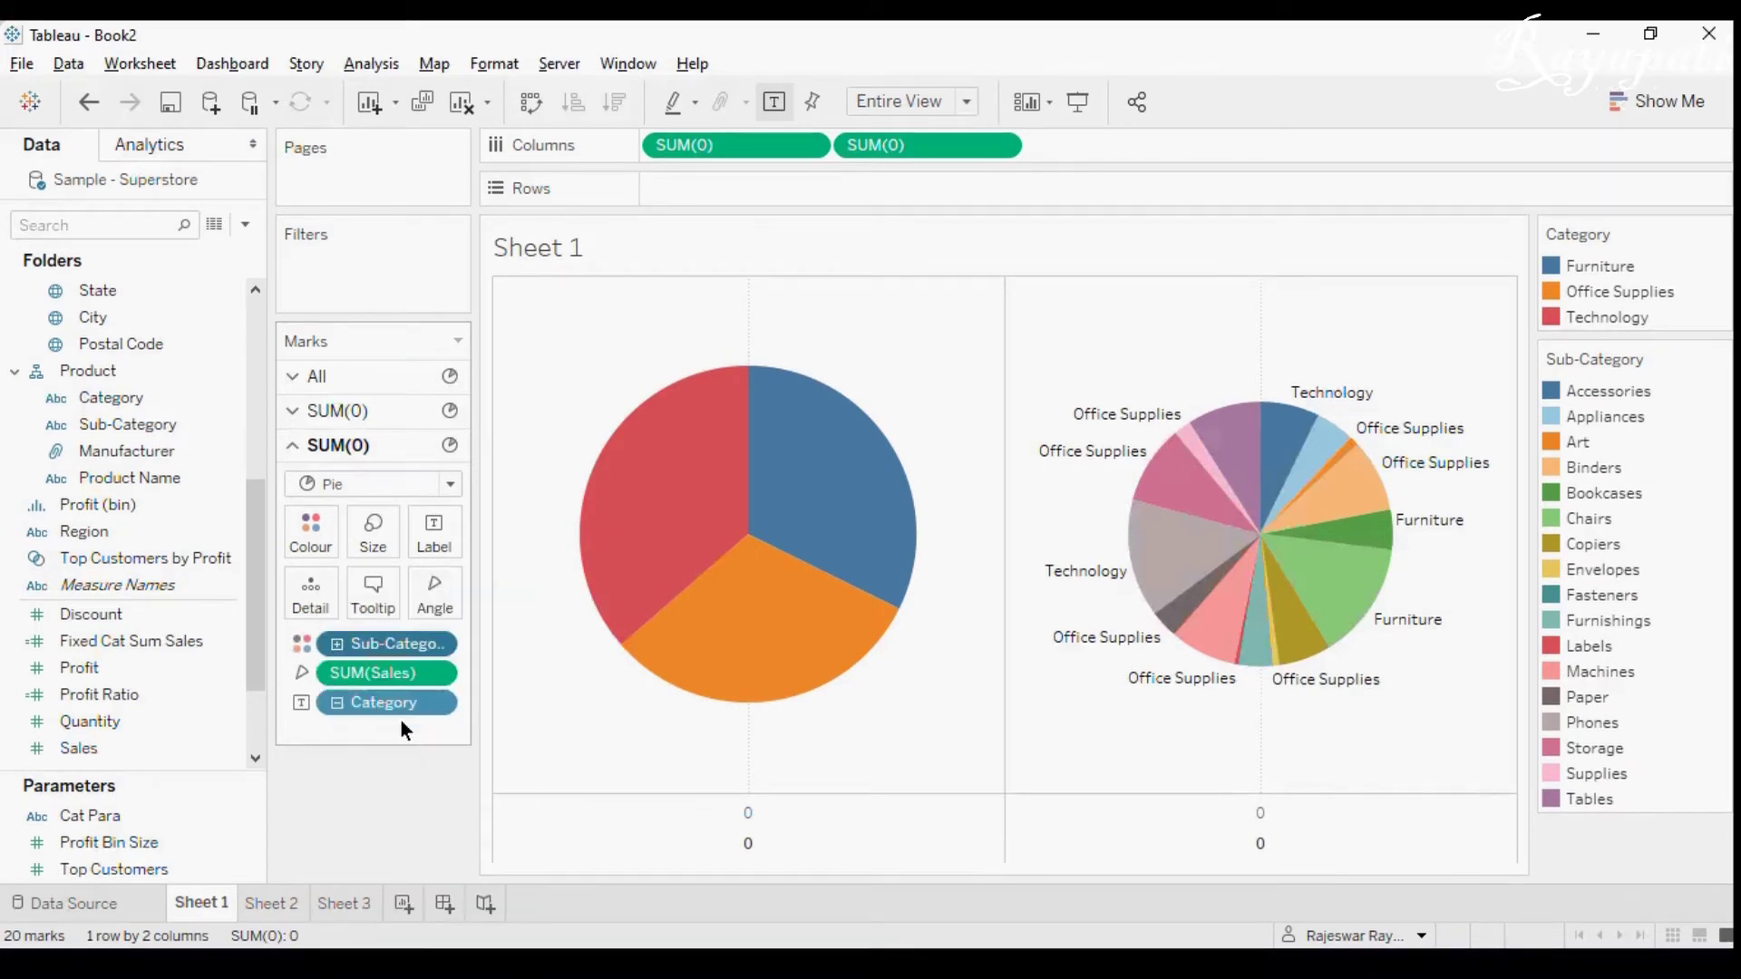
click(807, 416)
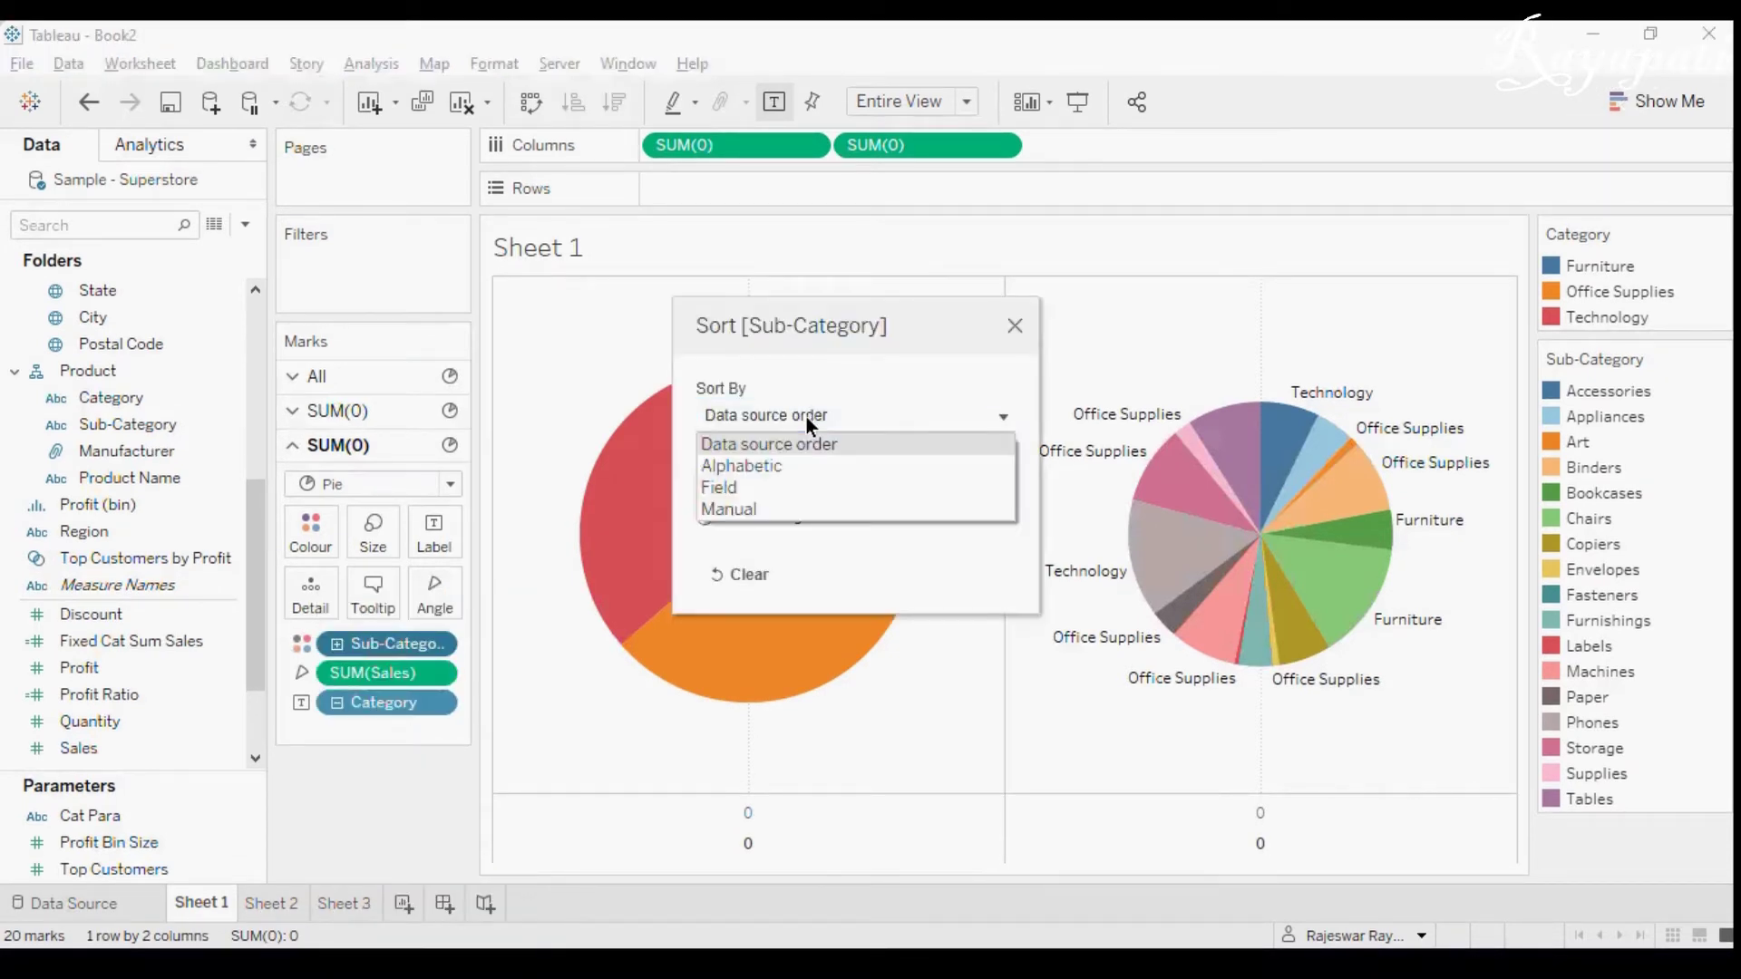
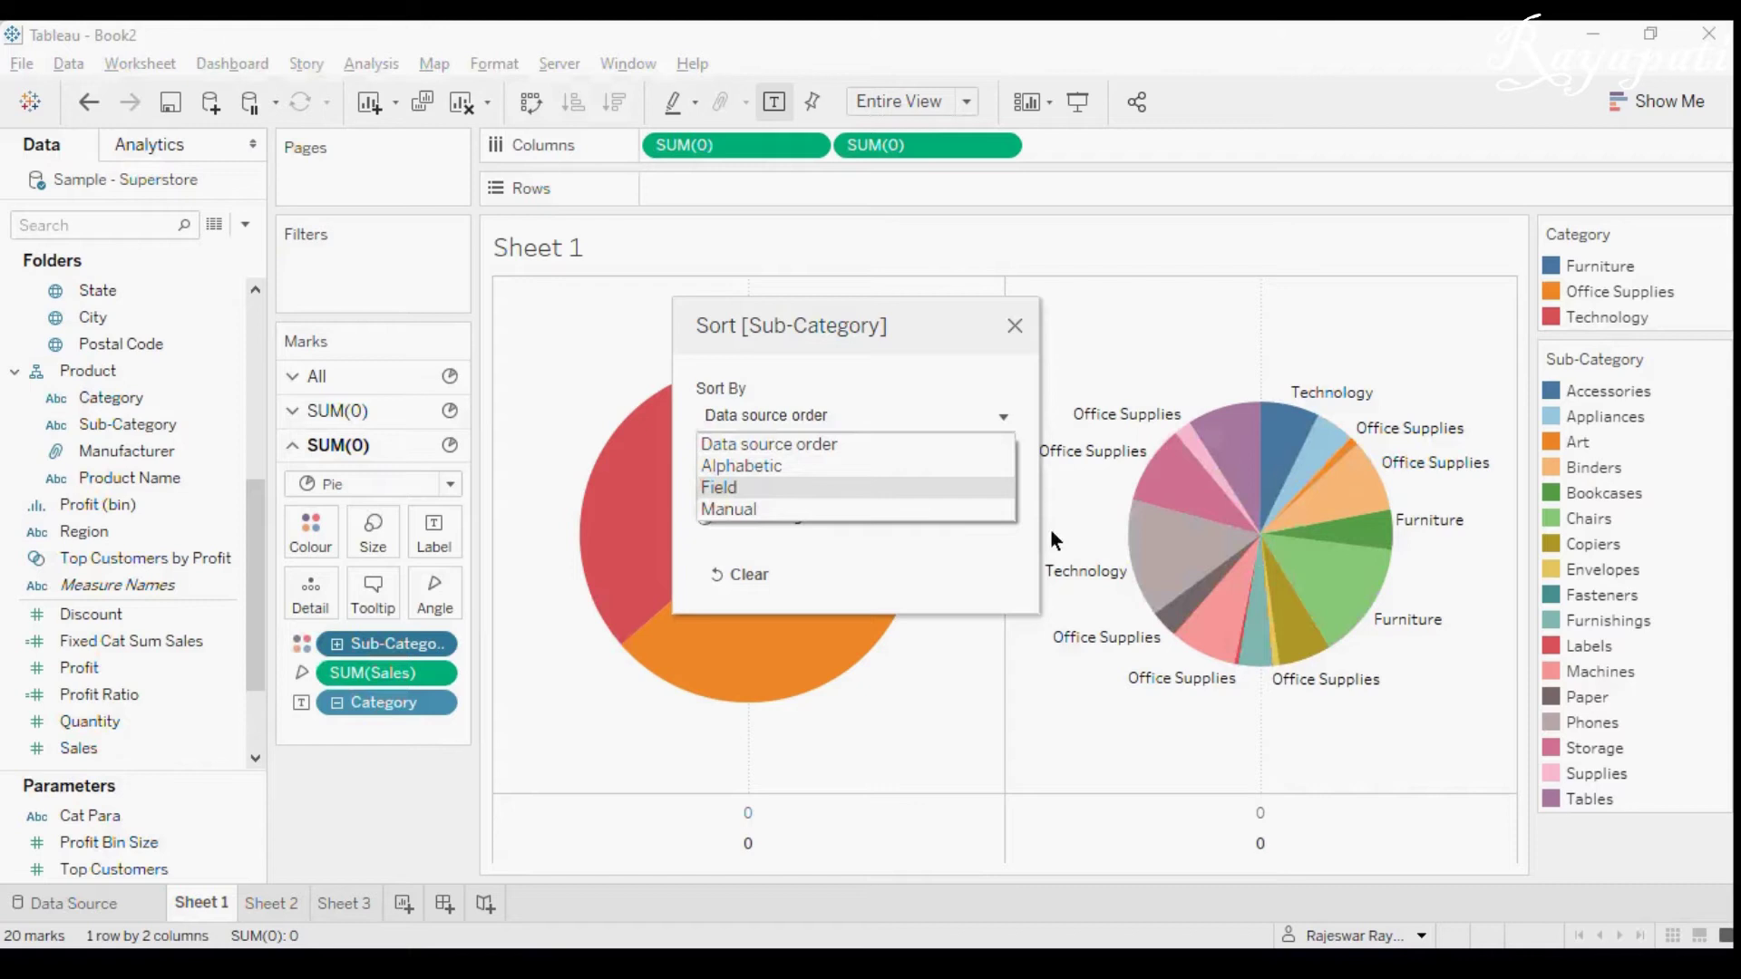
click(460, 826)
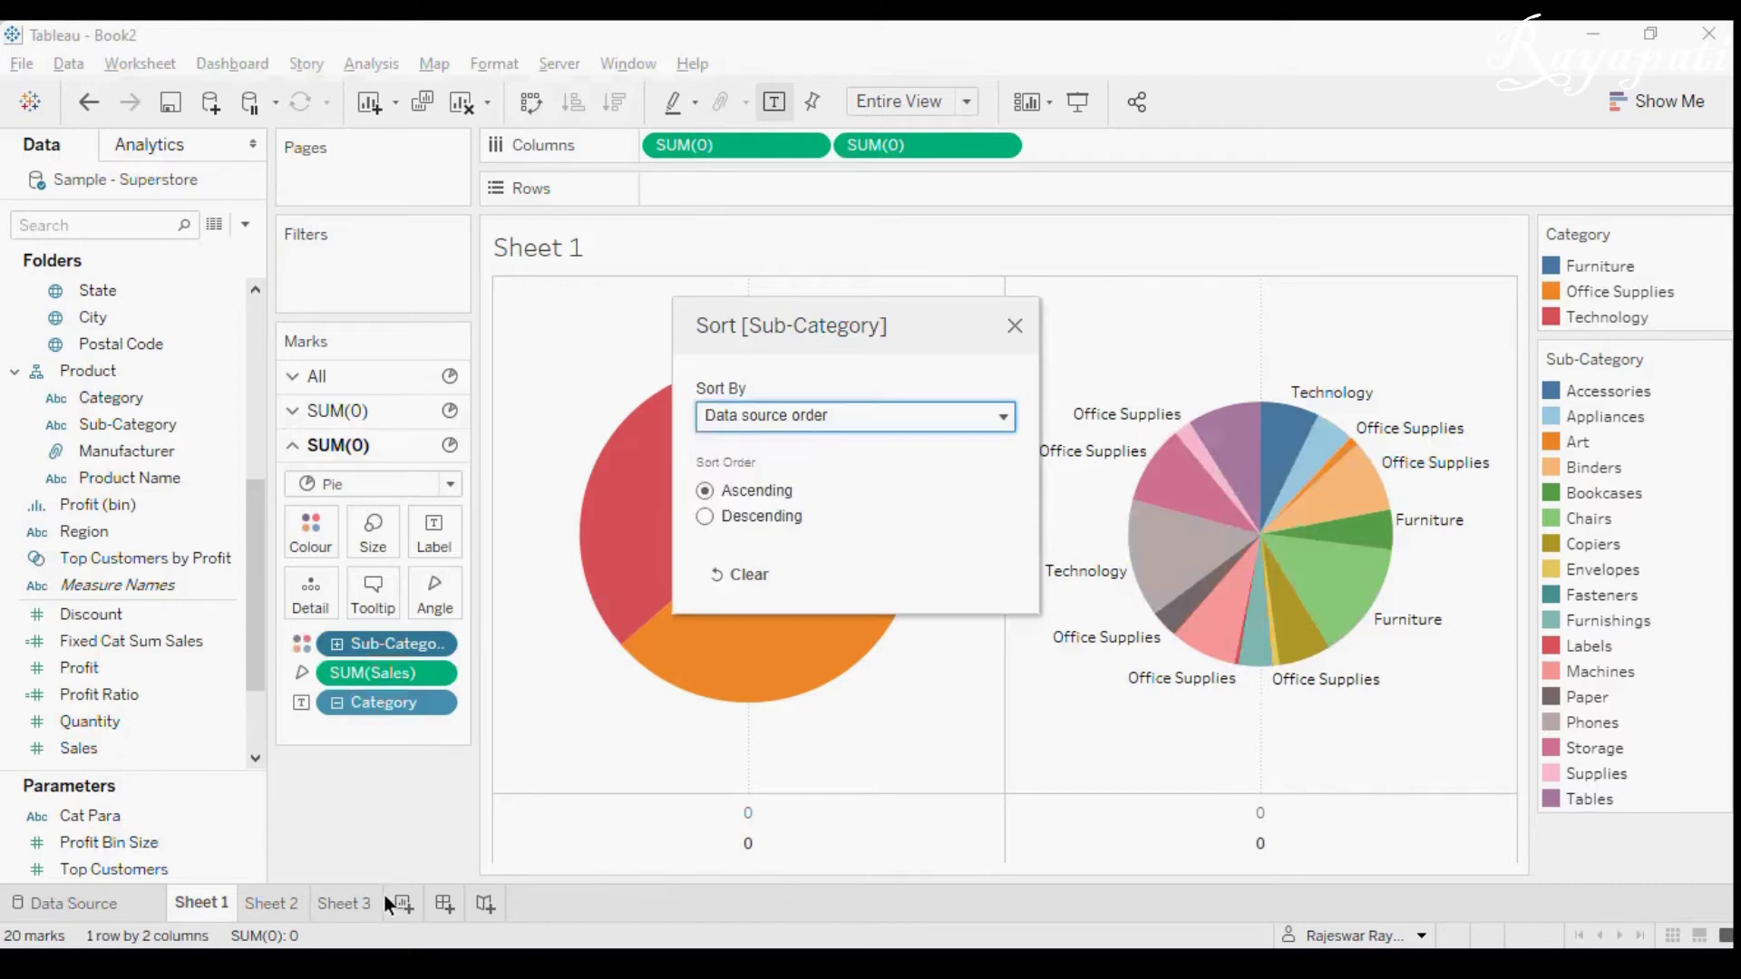
click(1014, 328)
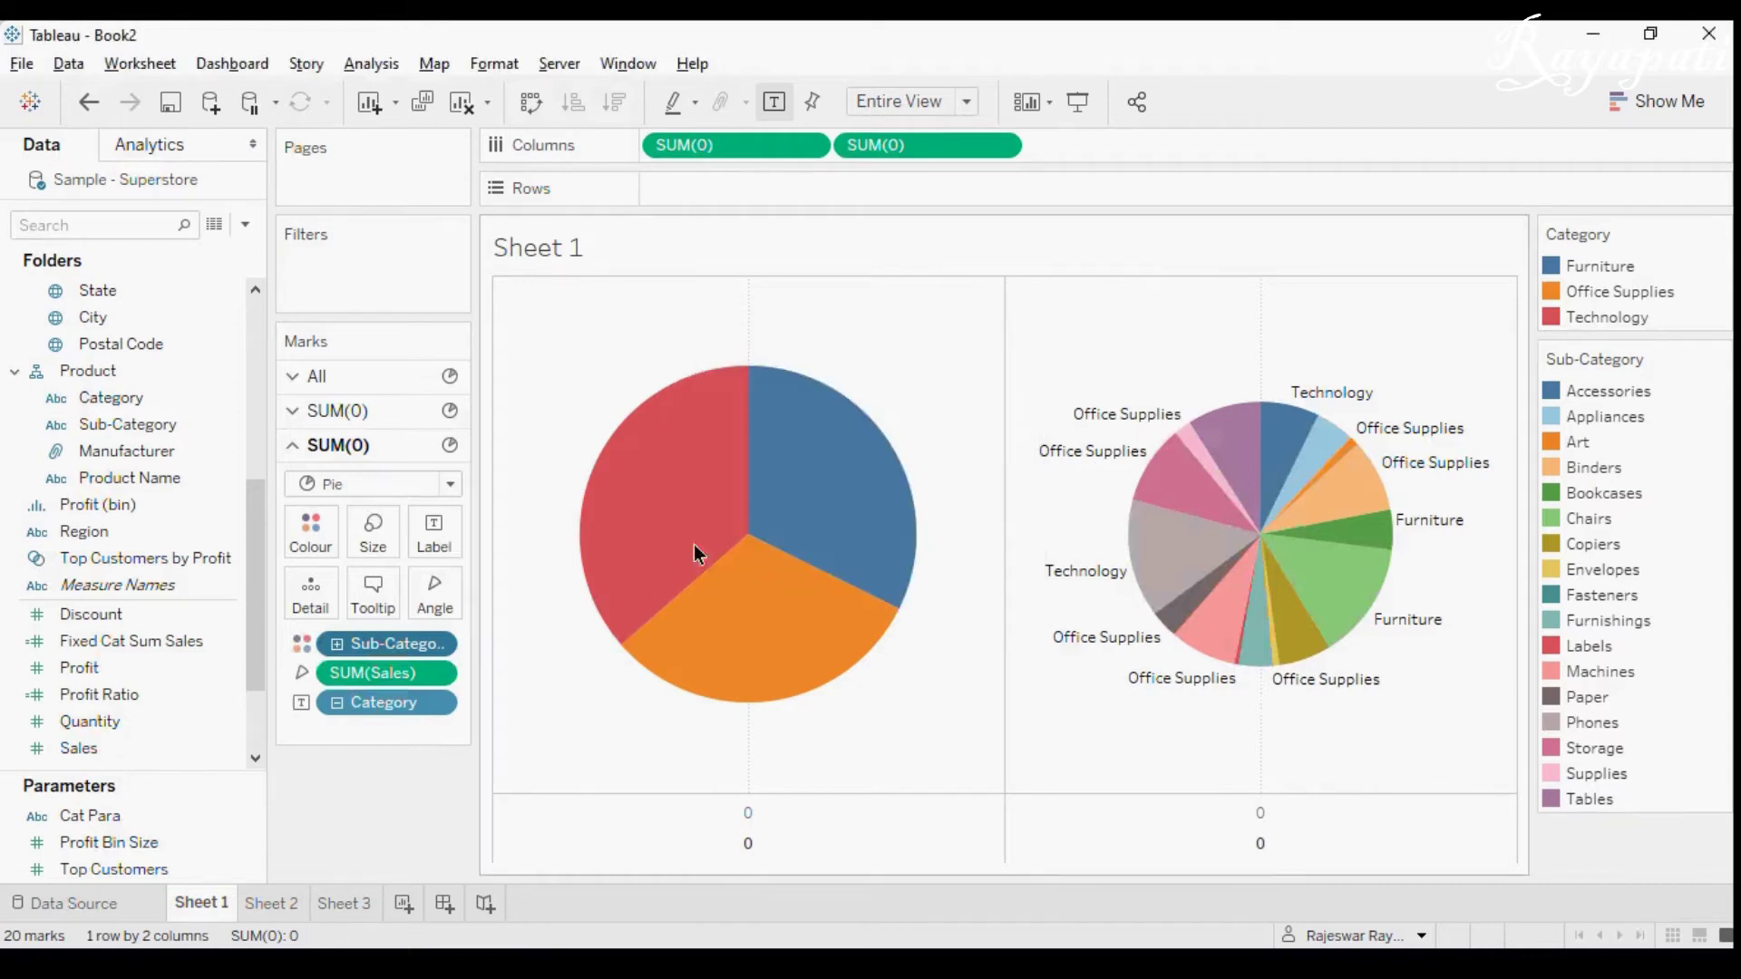
Remove SUM(Sales) from the text table on Sheet 2 and clear the whole sheet.
click(286, 890)
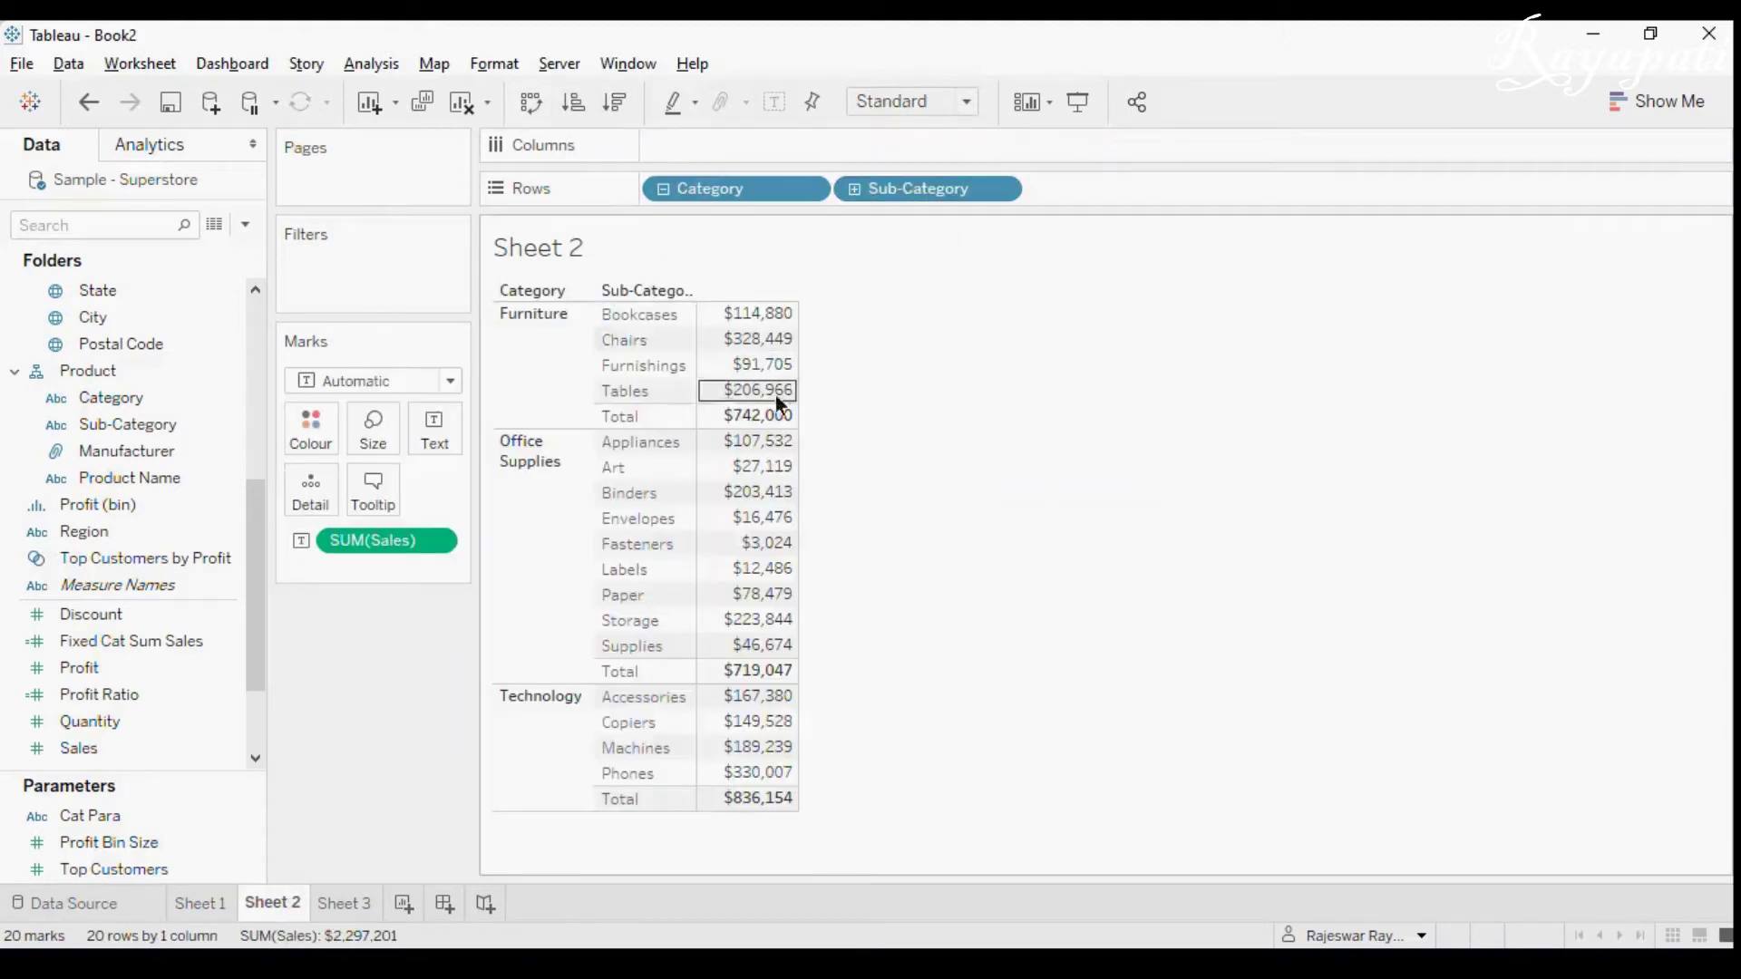
drag(357, 546, 368, 726)
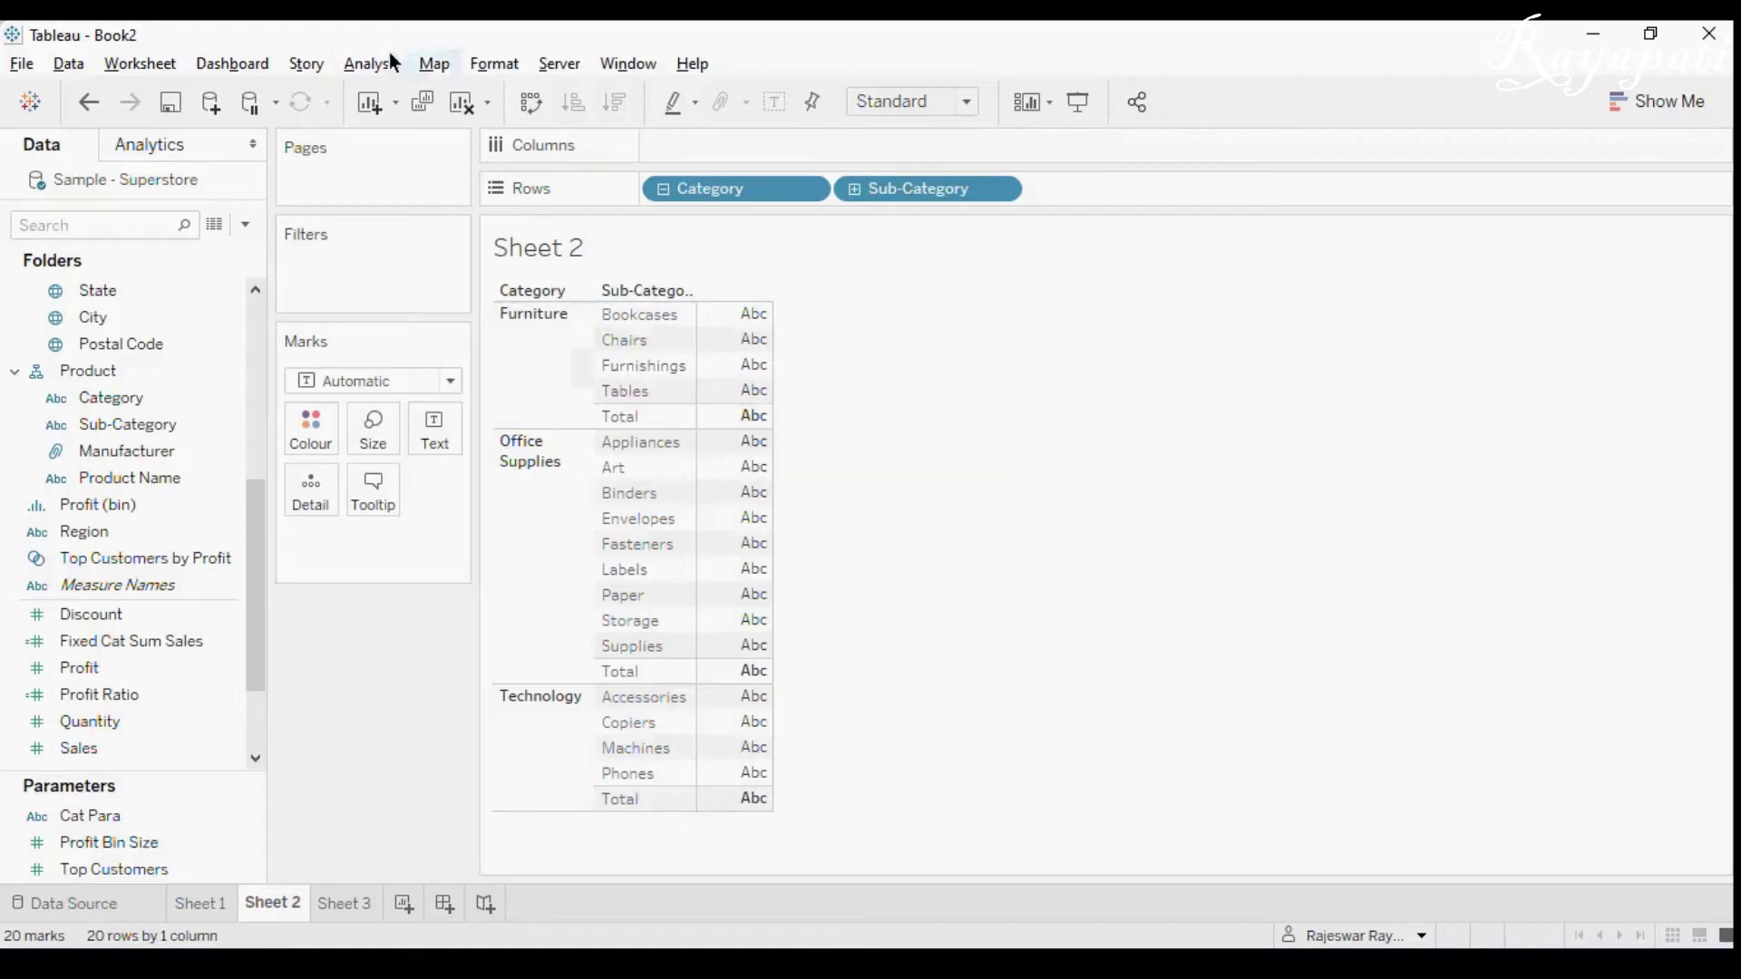
click(470, 105)
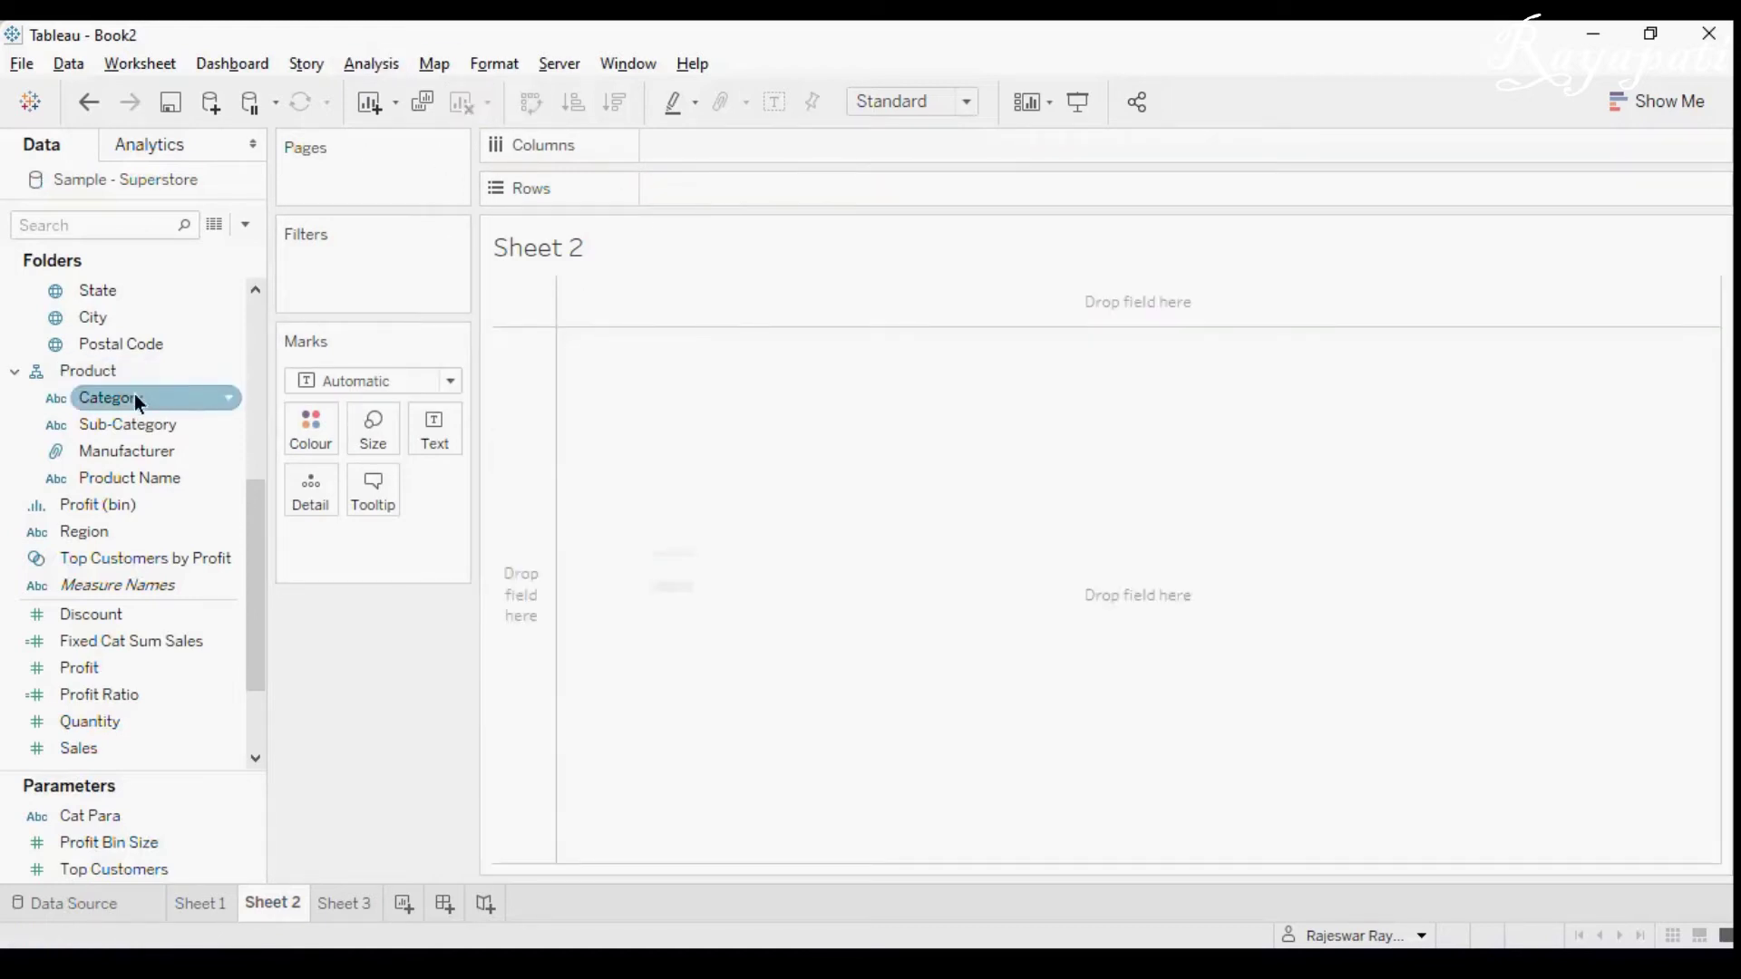
Build Sheet 2's Rows with Category and Sub-Category, taking Category off and placing it back ahead of Sub-Category.
drag(130, 395, 680, 195)
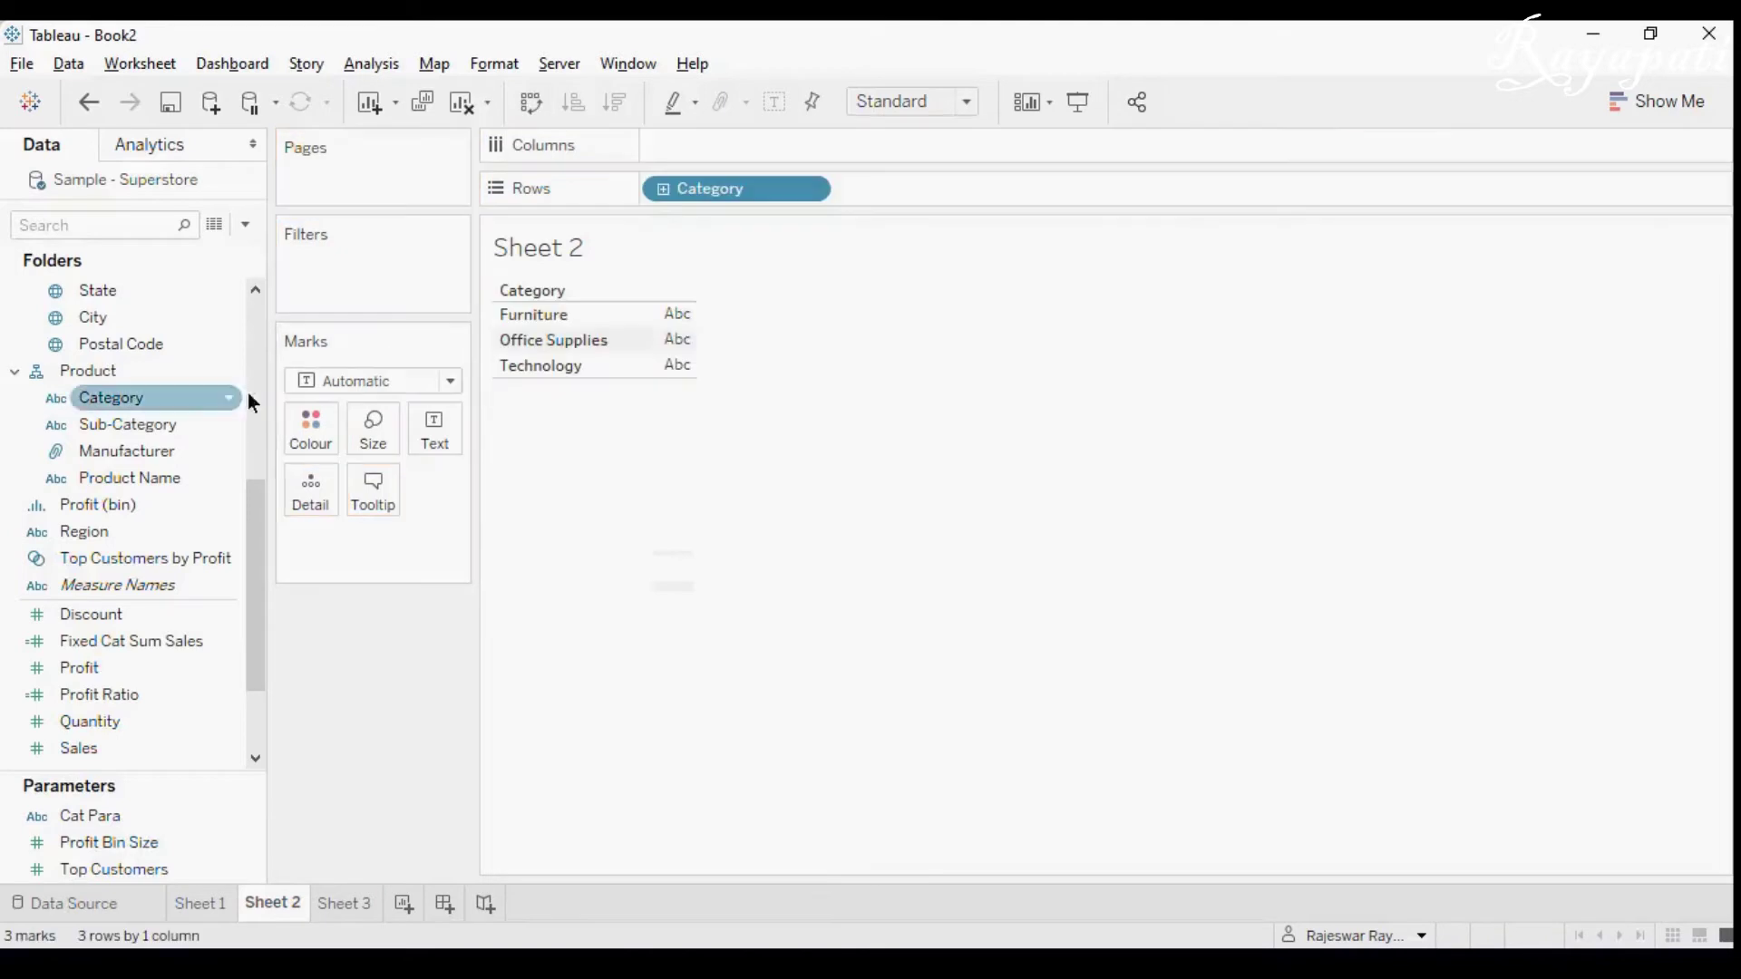
drag(171, 415, 974, 185)
drag(736, 189, 399, 712)
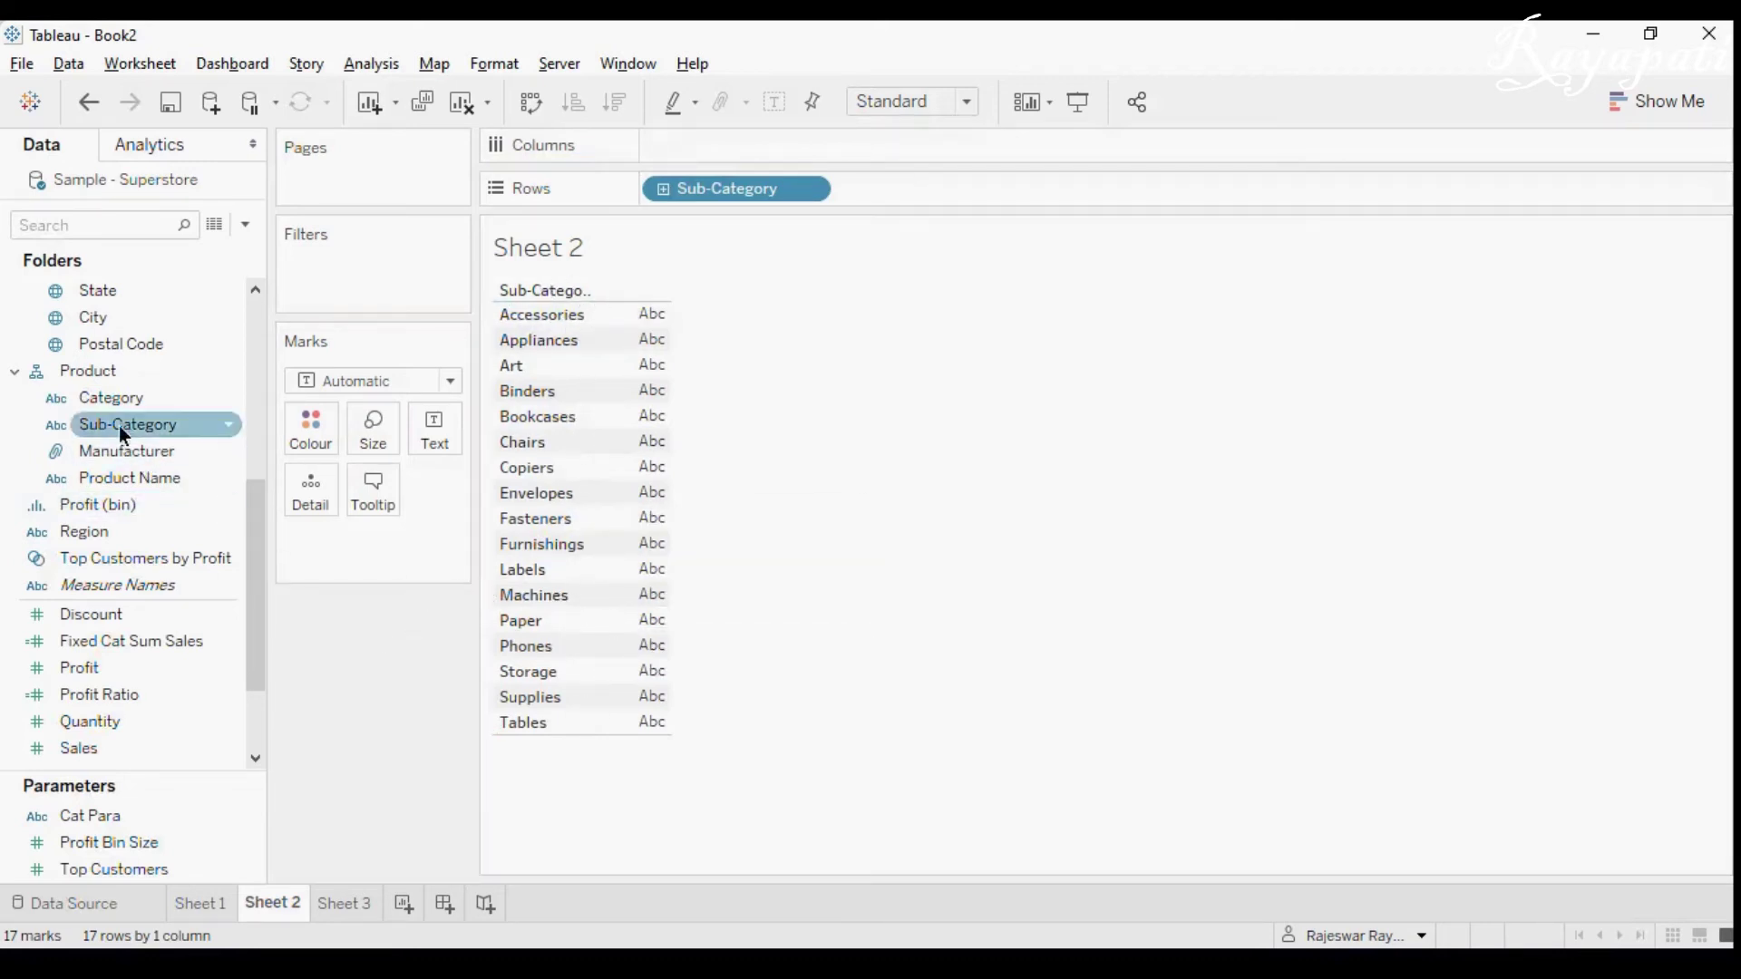
drag(105, 405, 649, 198)
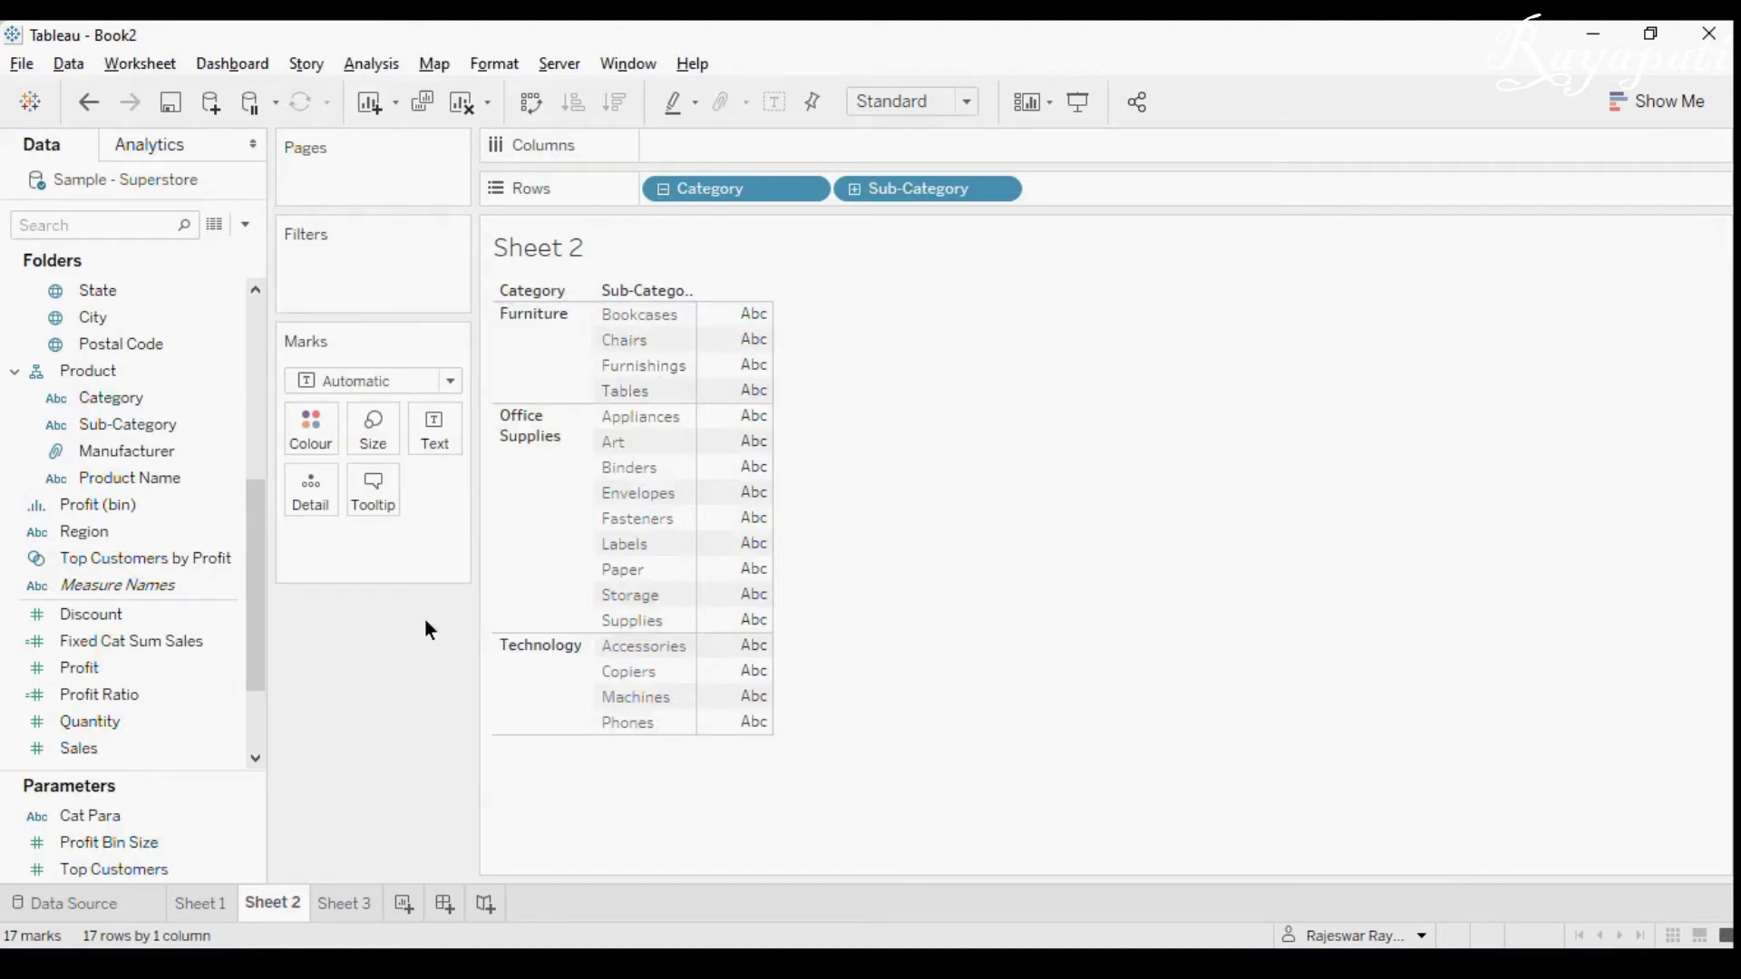
On Sheet 1, set the second pie's Sub-Category colour field to sort by Field.
click(189, 902)
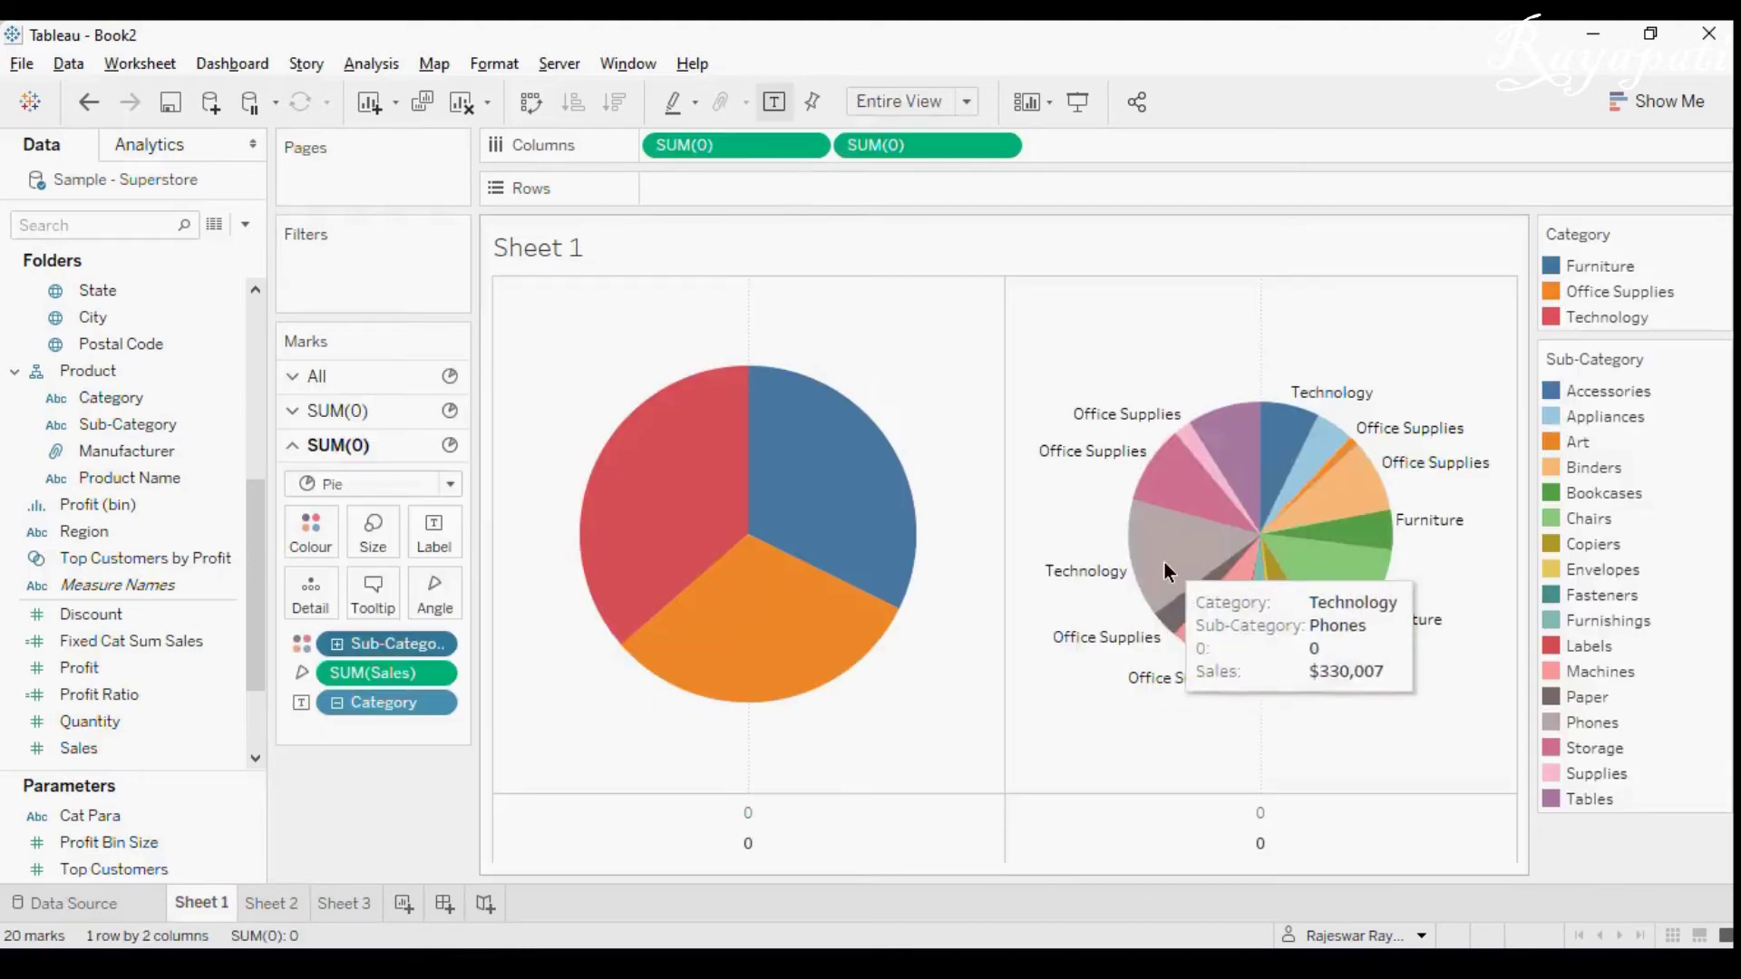
click(438, 644)
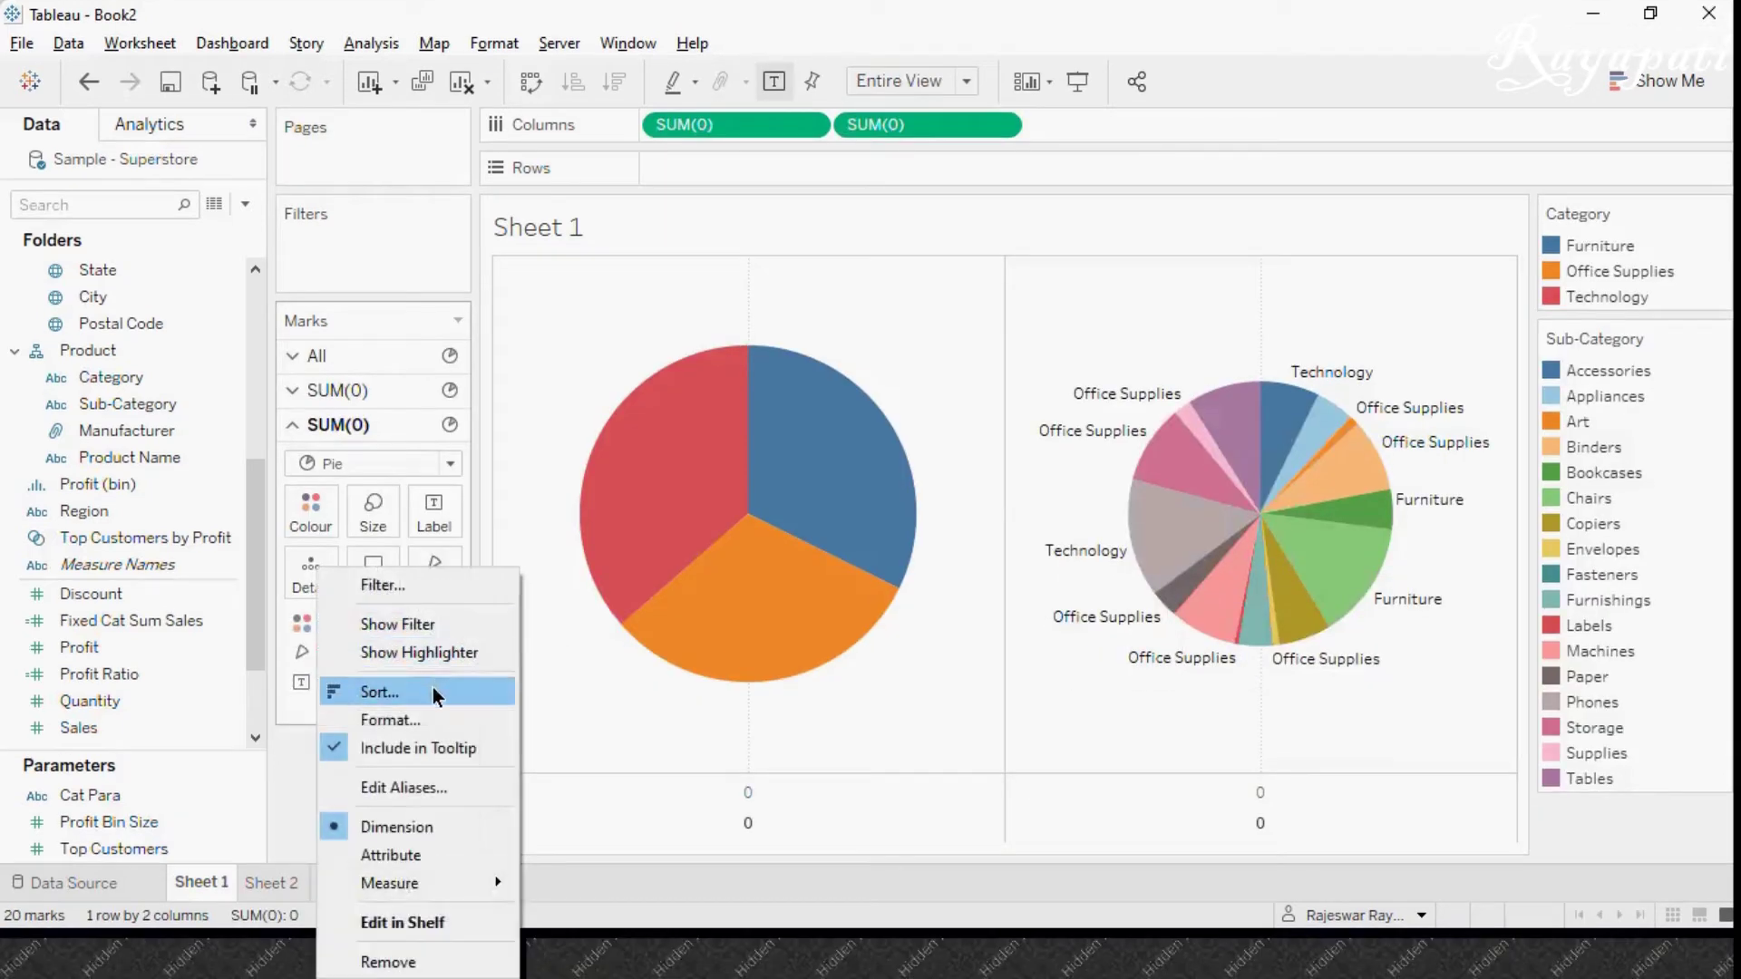
click(433, 691)
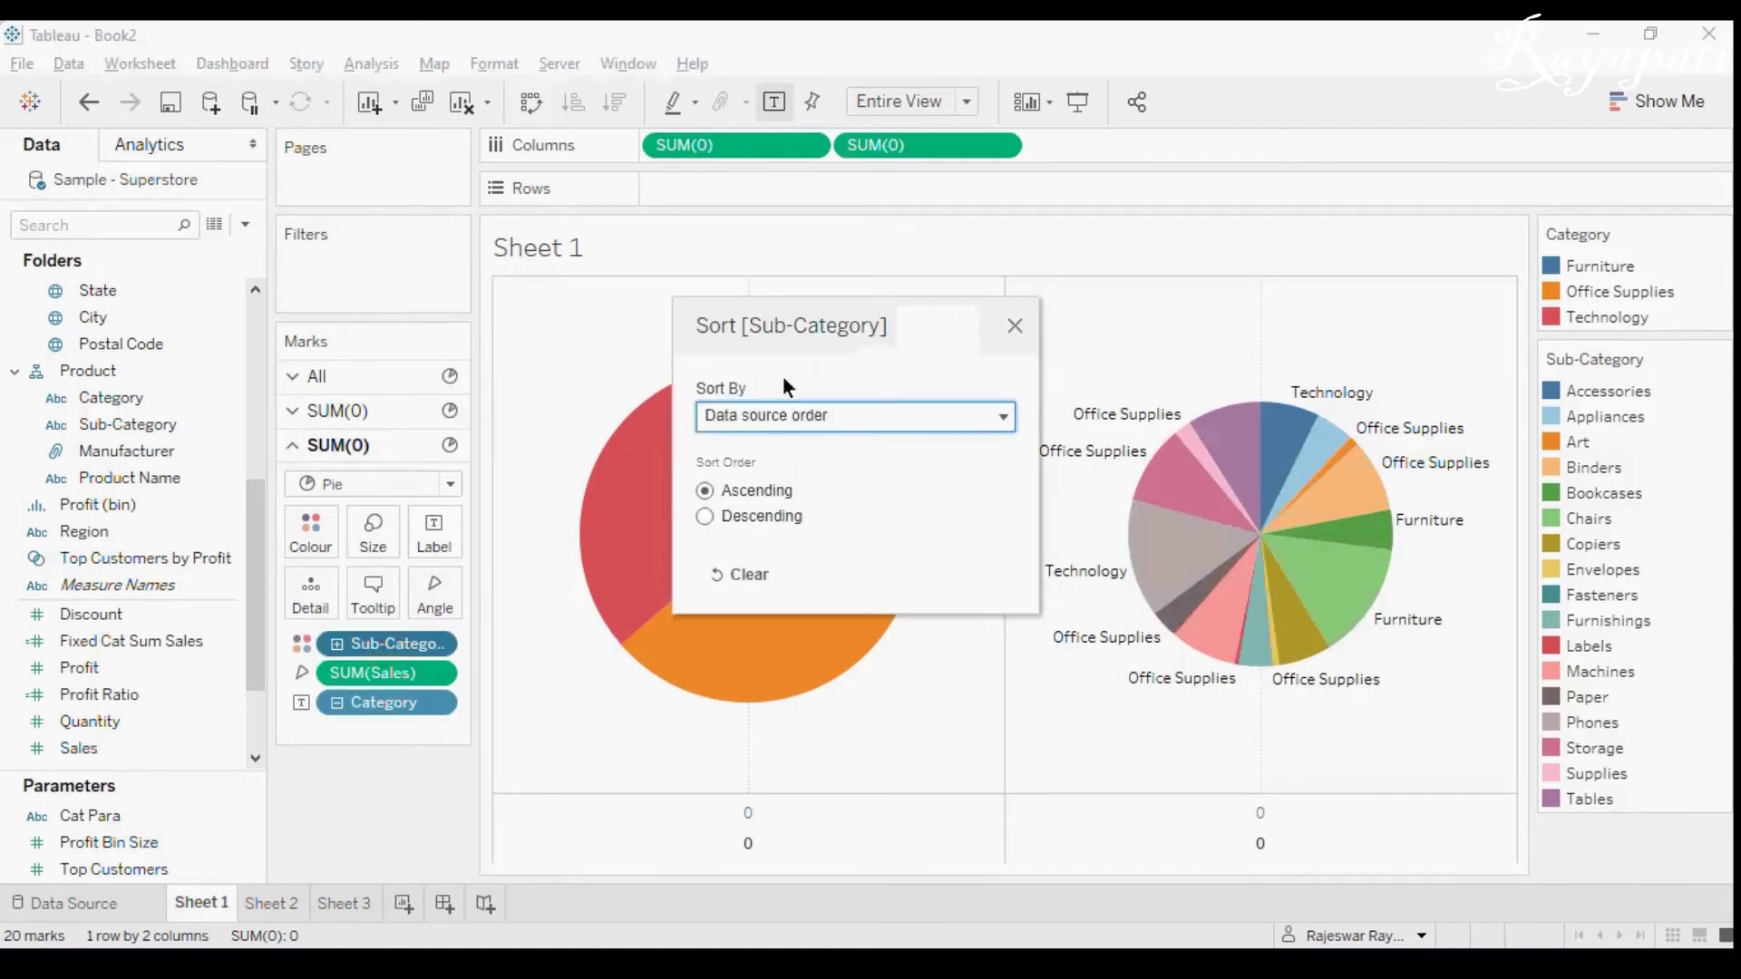
click(817, 428)
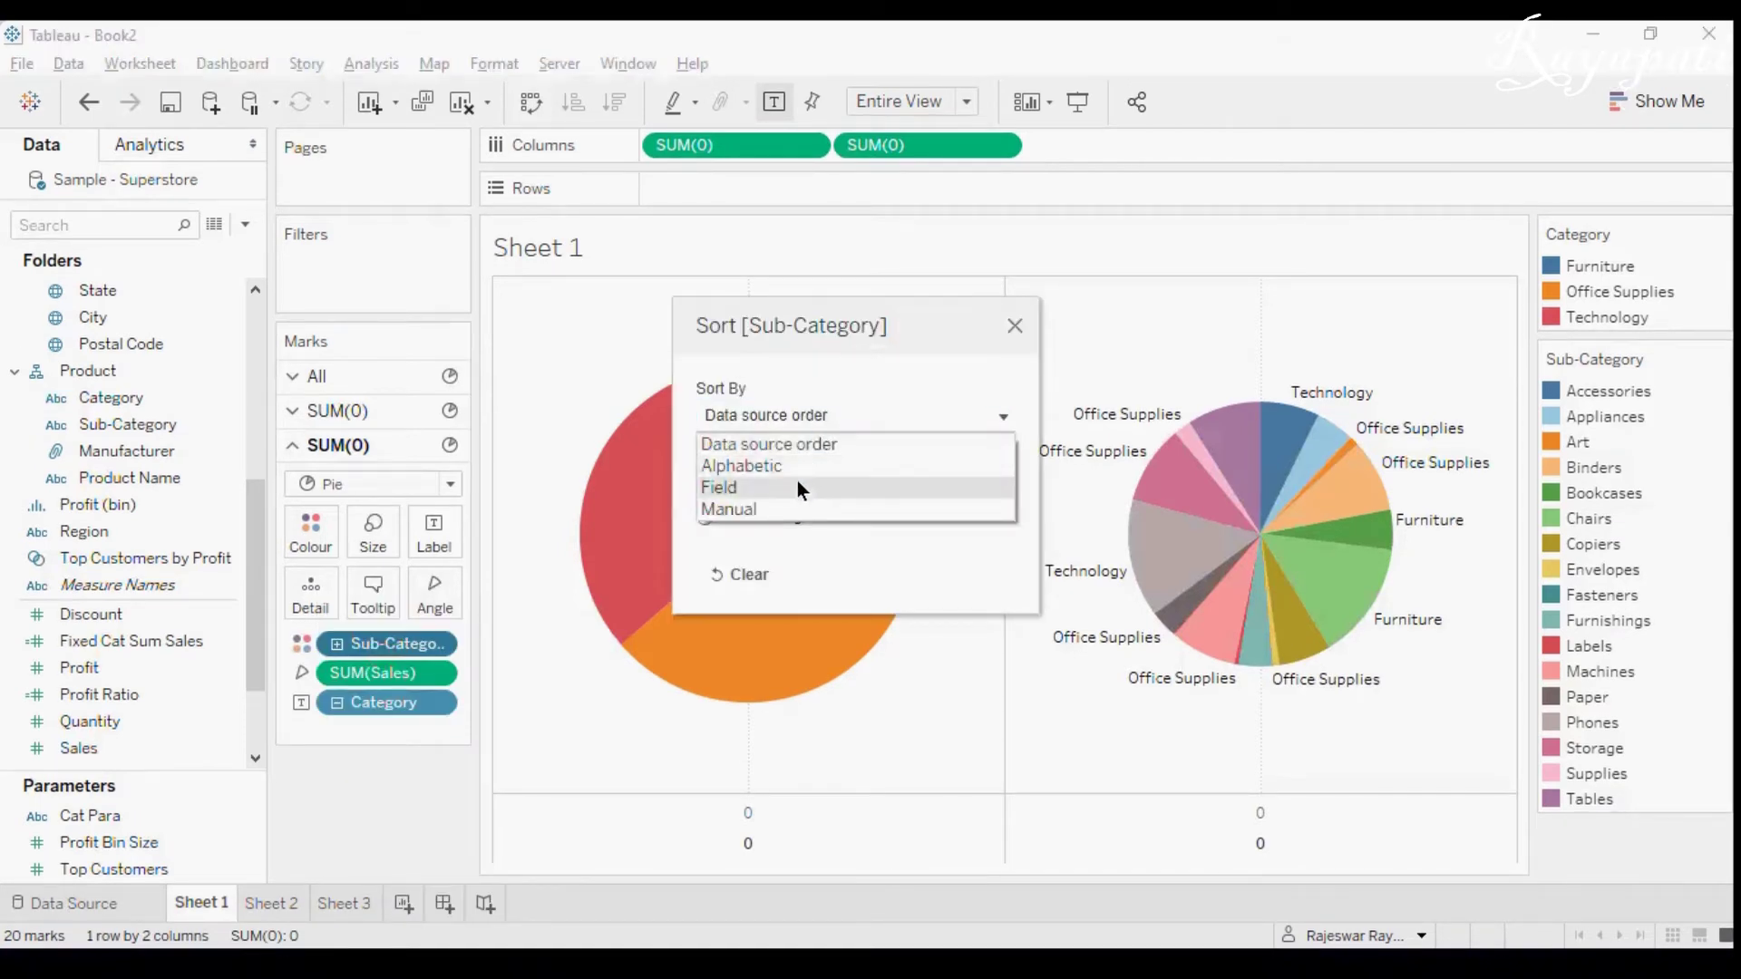
click(797, 482)
Try Category as the field for the Sub-Category sort and check its aggregation options.
click(802, 595)
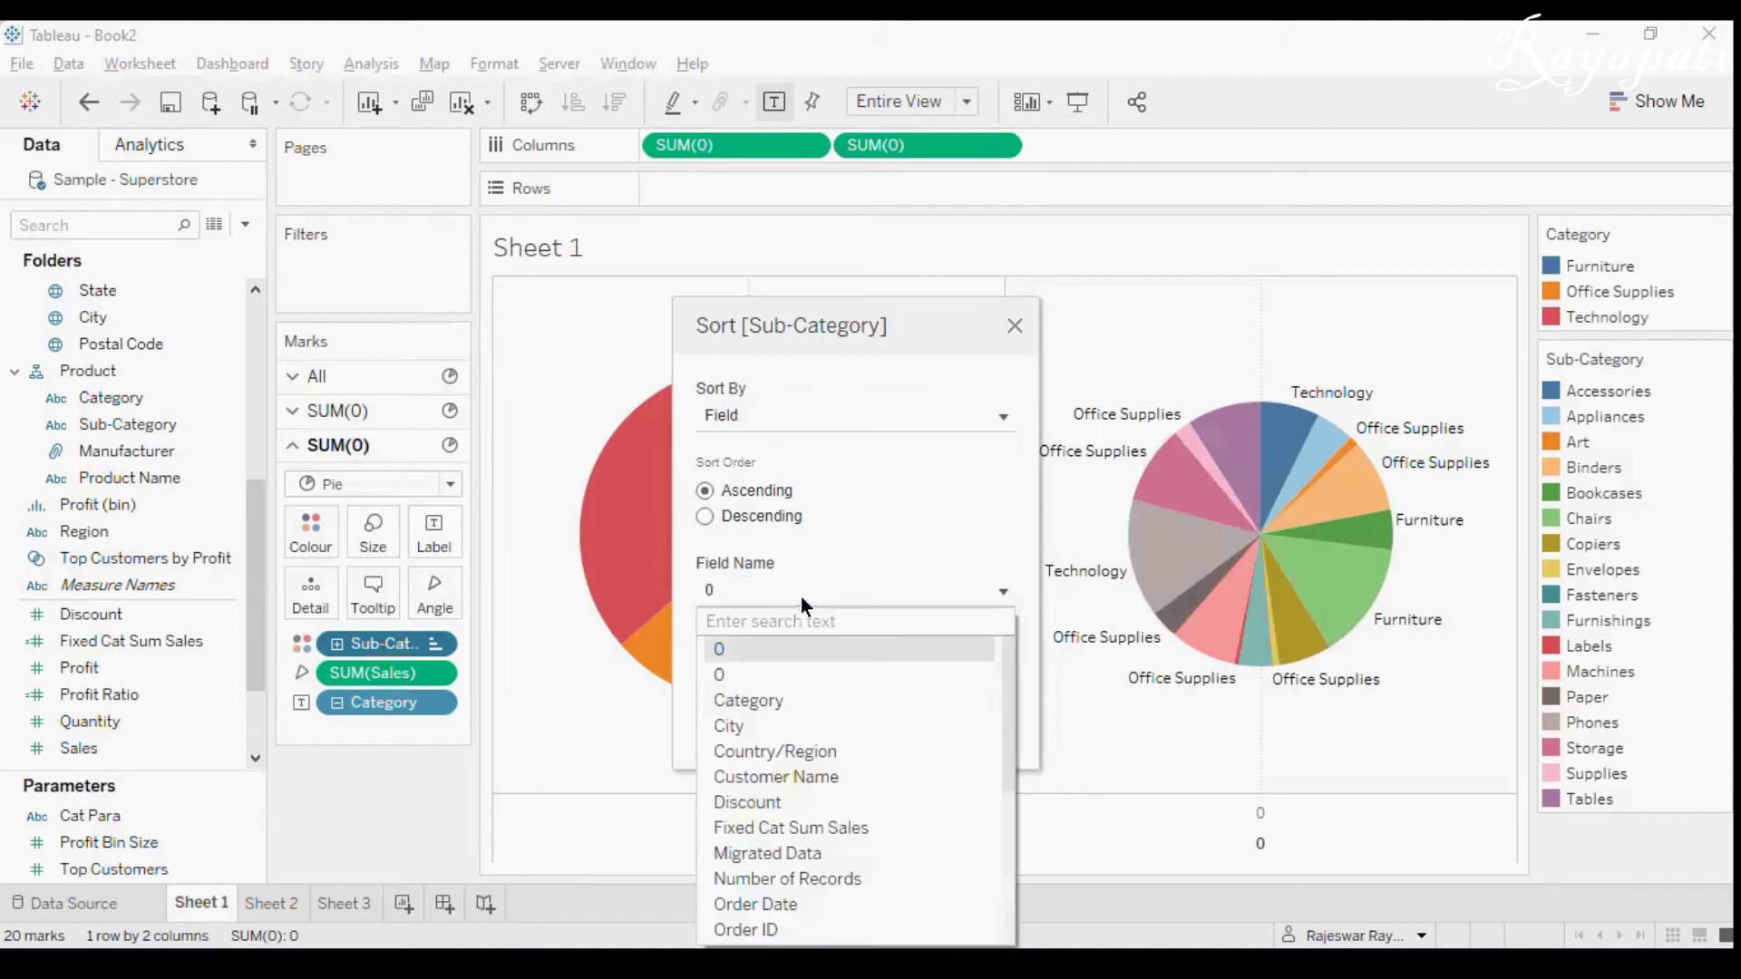
click(778, 703)
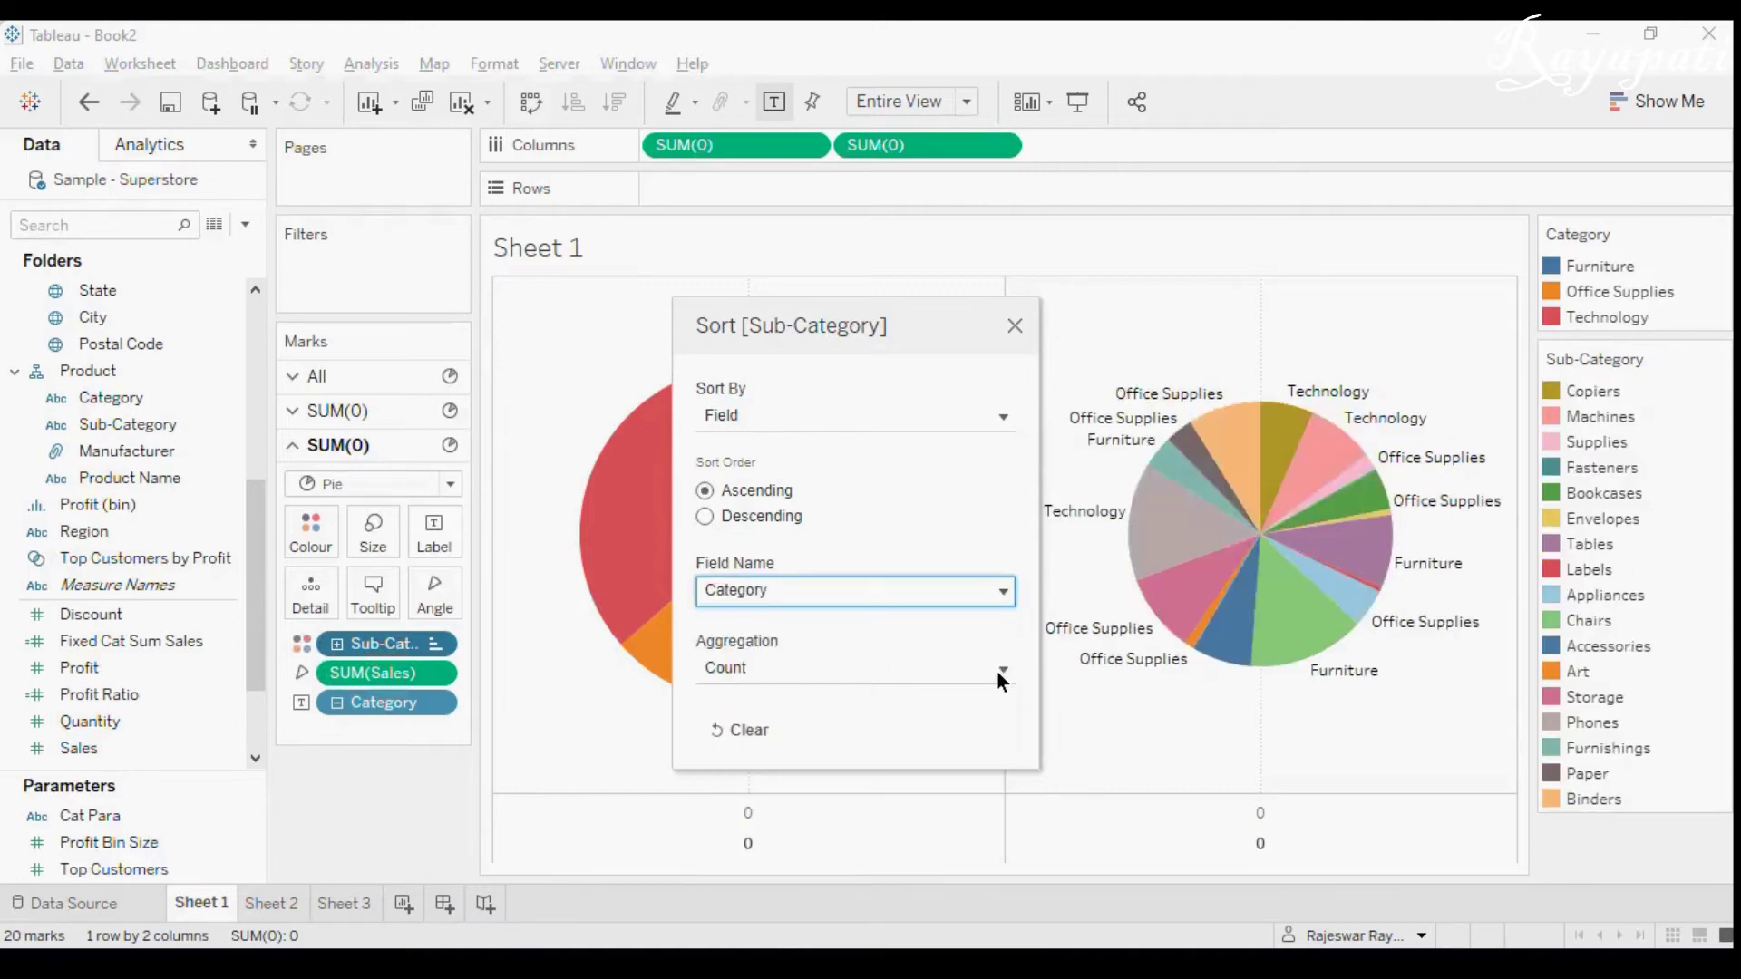
click(731, 680)
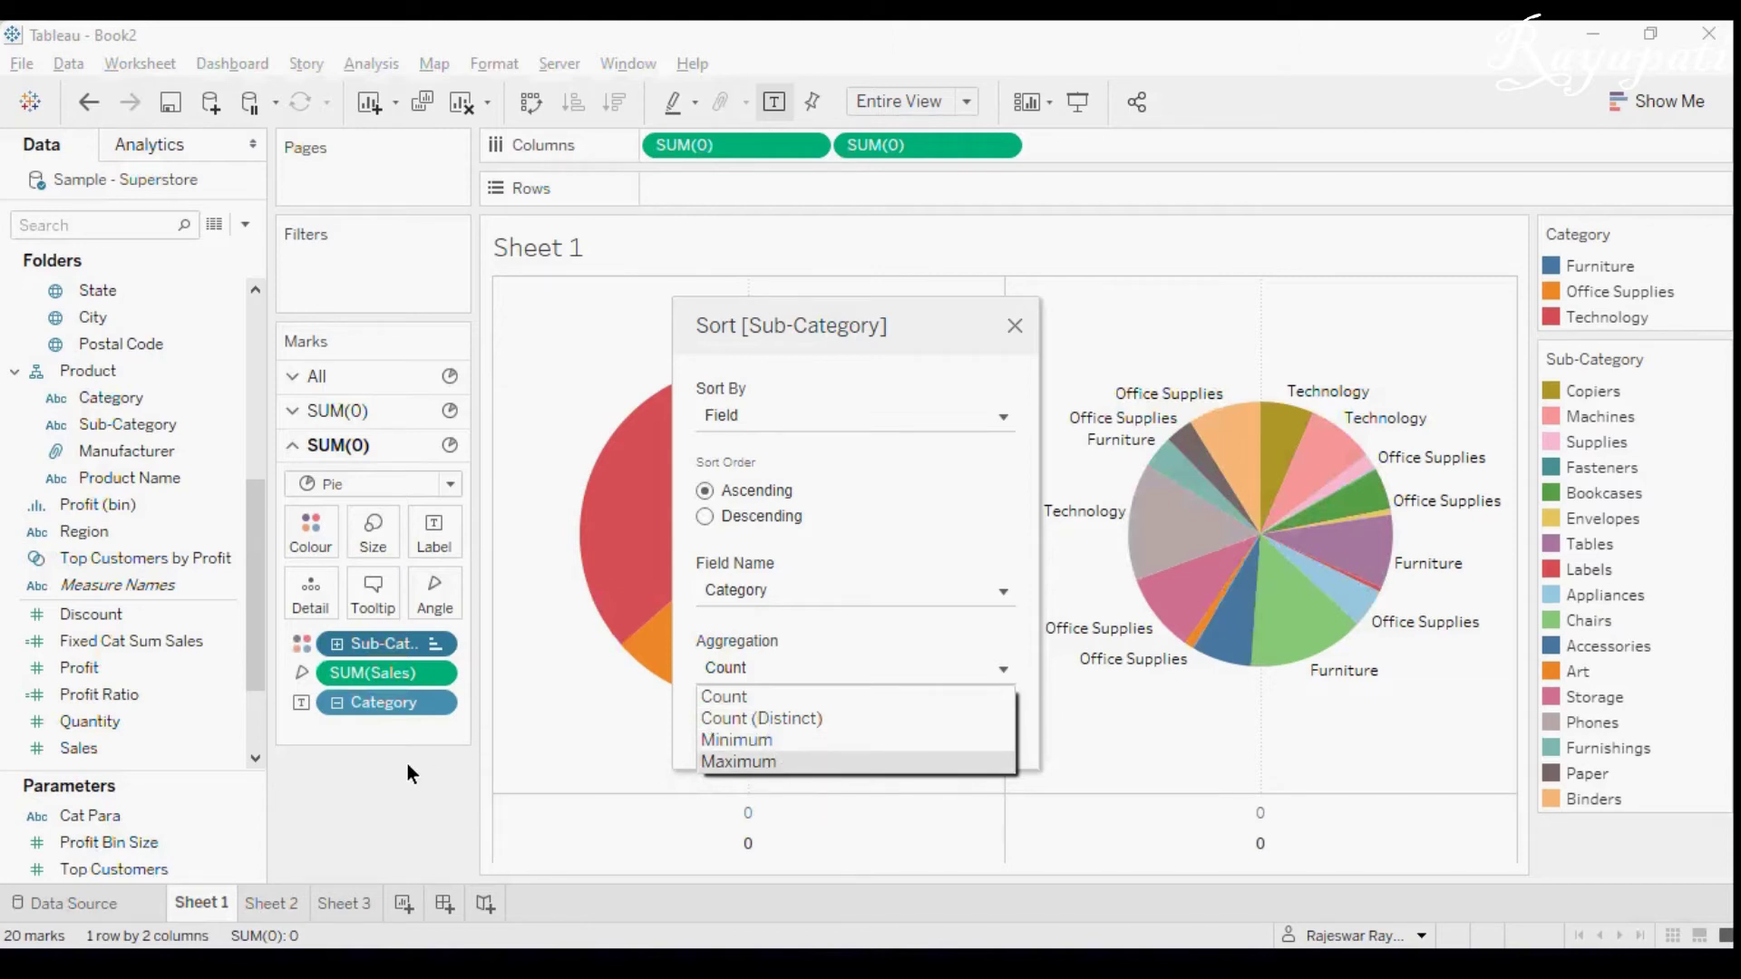
Sort Sub-Category in ascending order by the Sum of Fixed Cat Sum Sales and close the sort settings.
click(1008, 591)
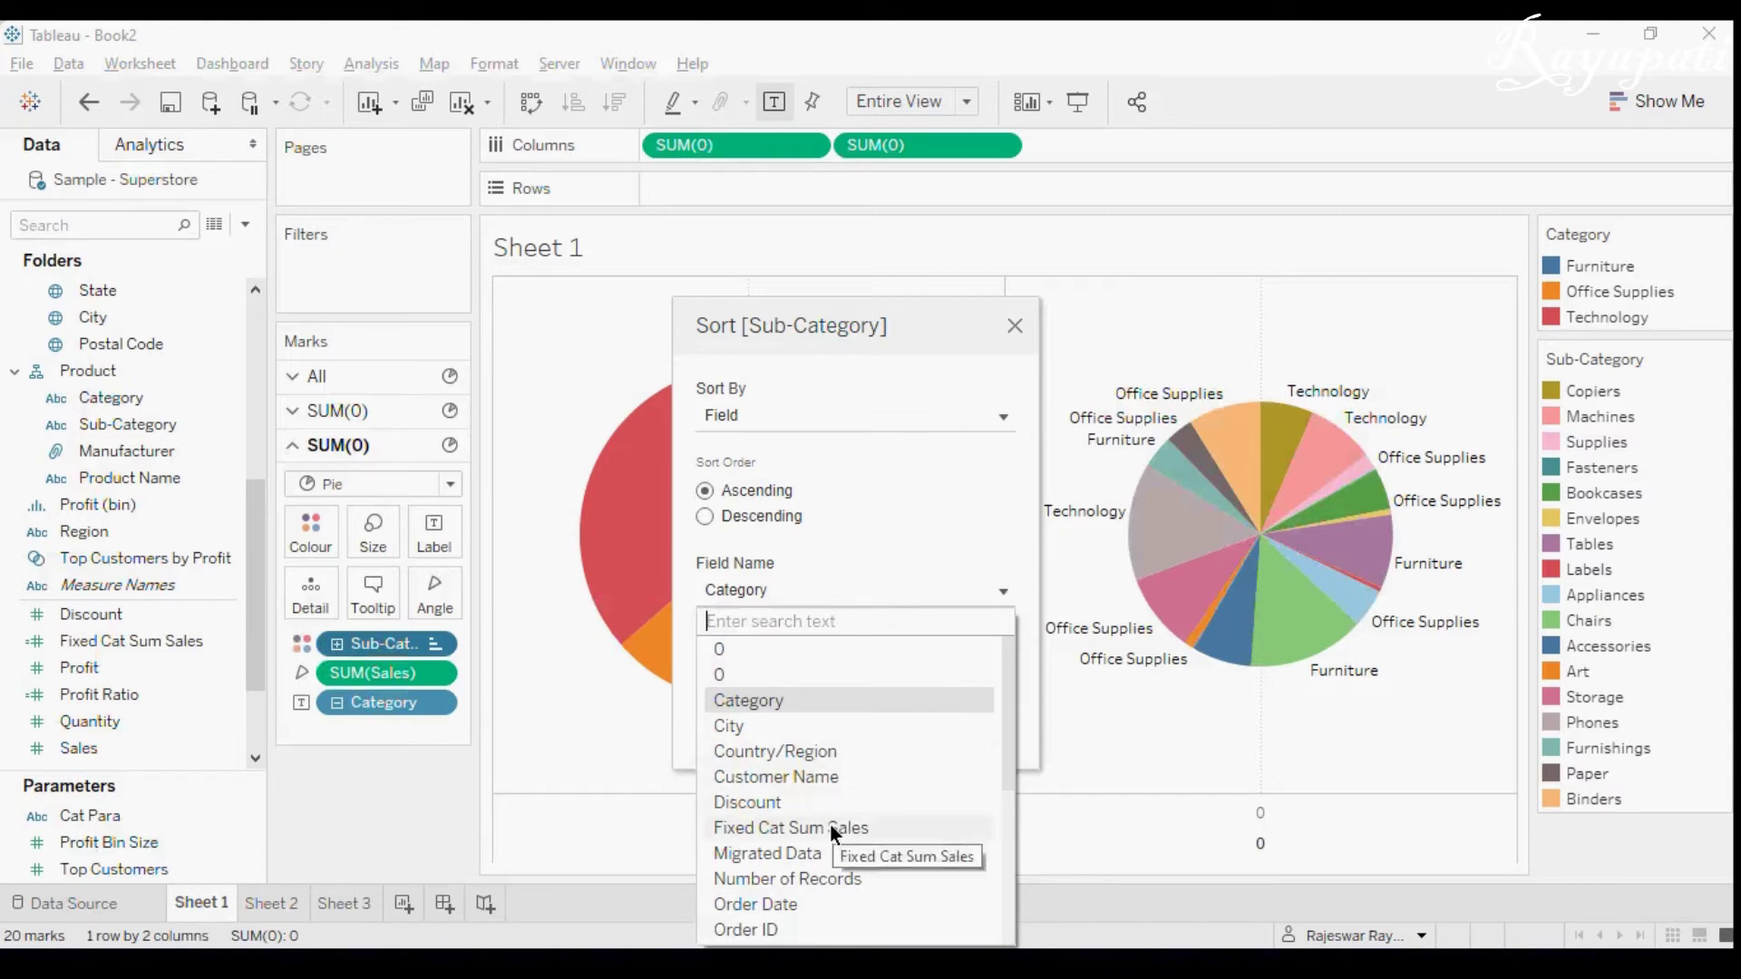
click(829, 823)
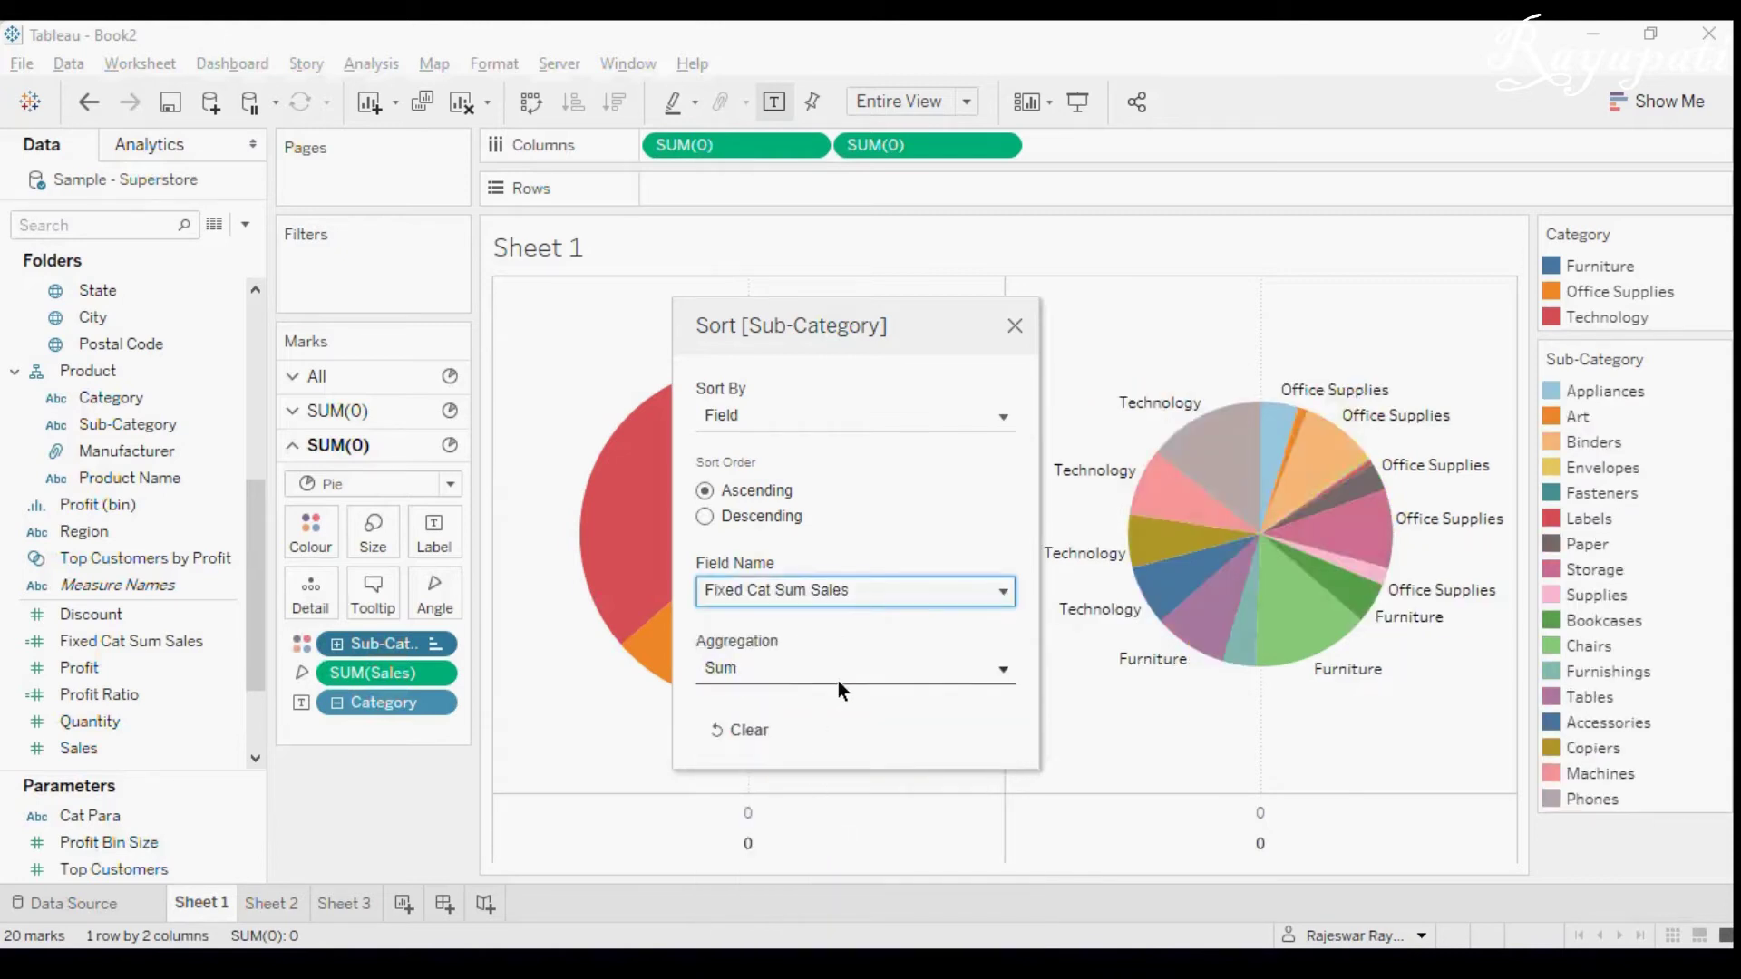
click(813, 666)
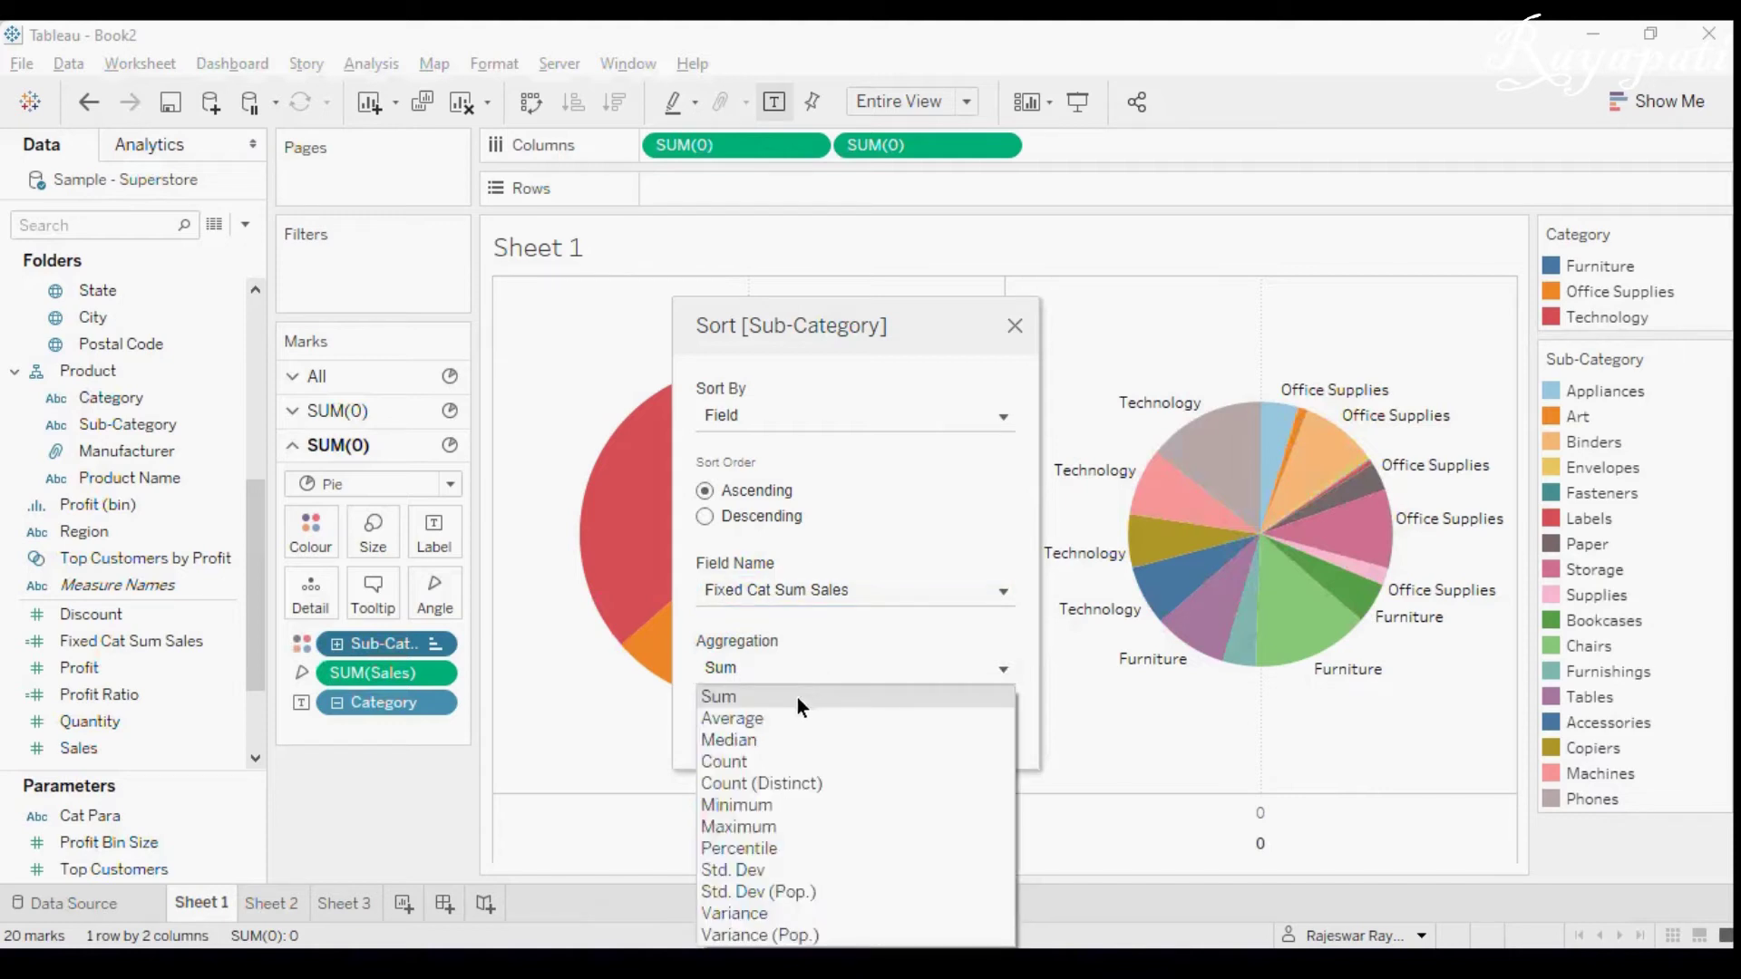
click(797, 699)
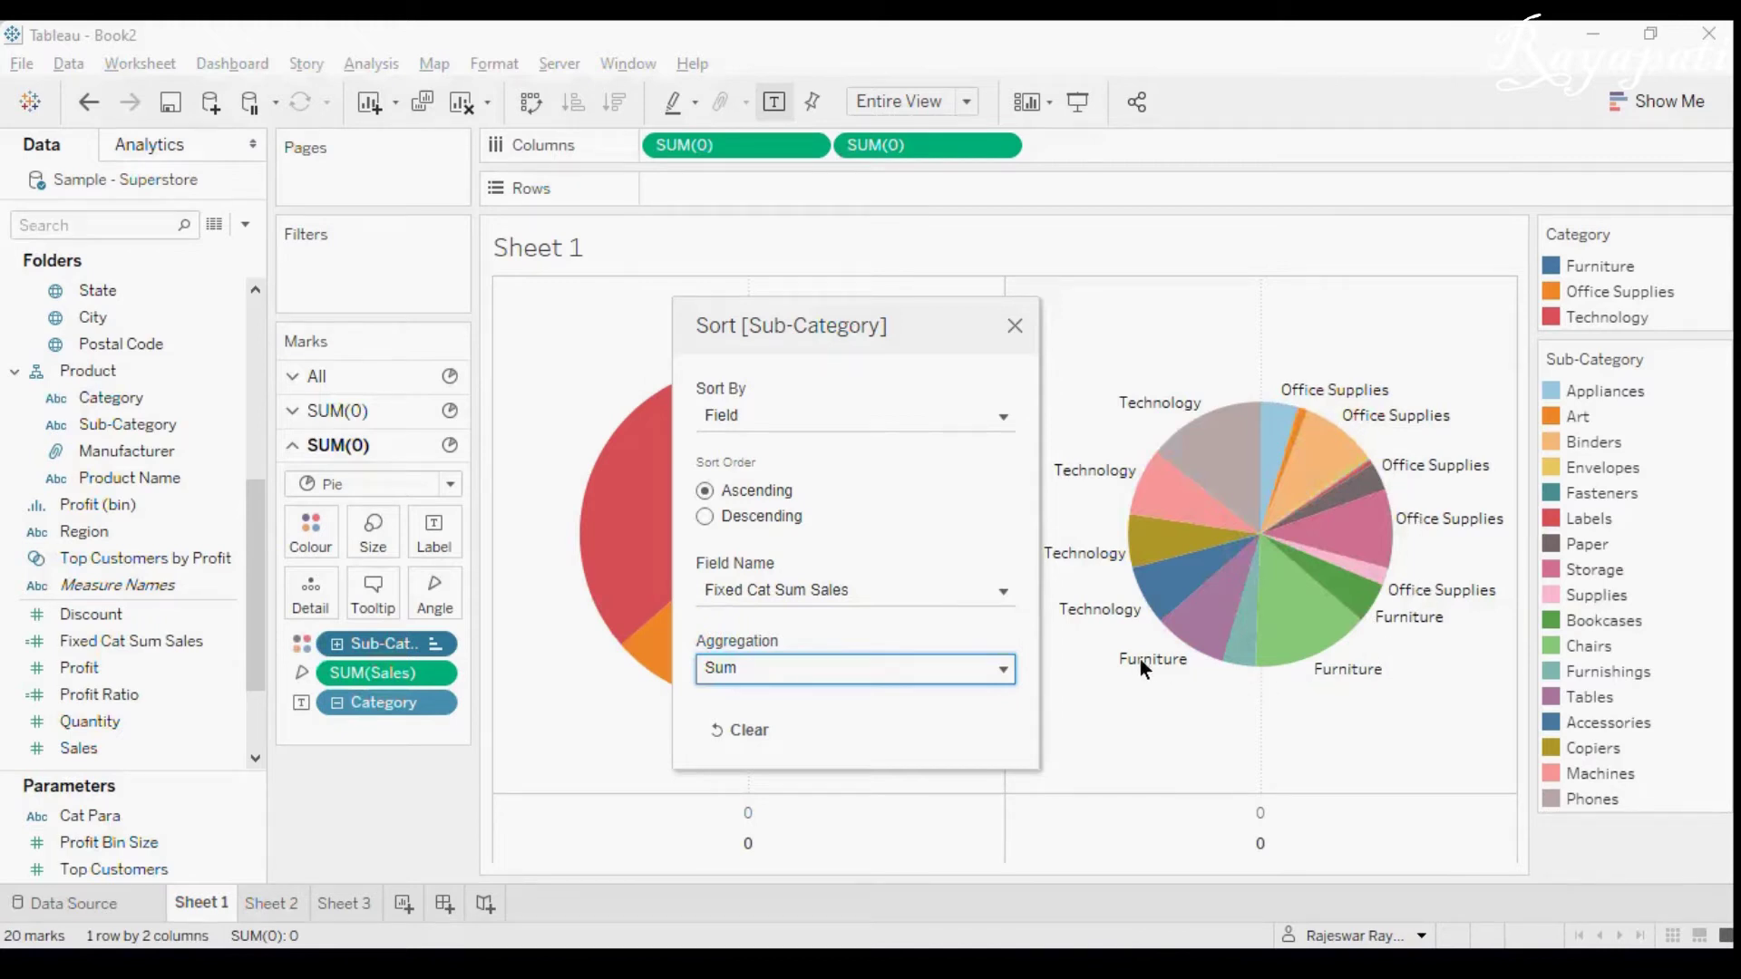
click(1015, 326)
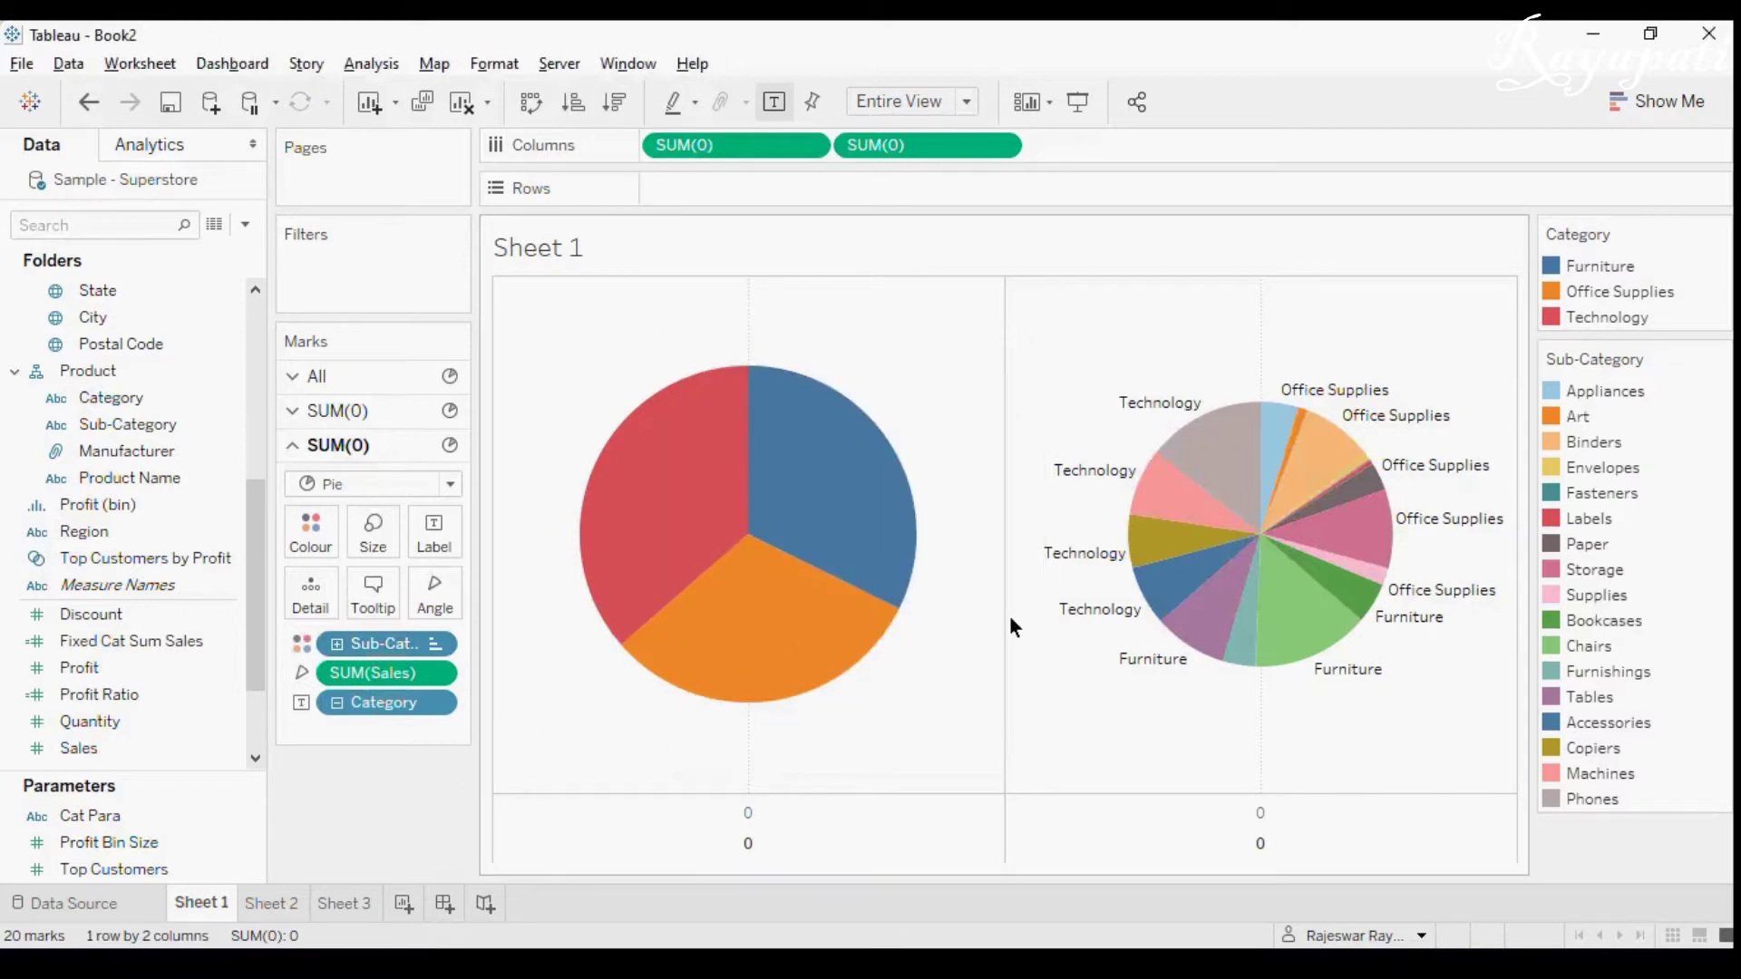
Combine the two SUM(0) pies on Columns into a dual-axis chart.
click(998, 149)
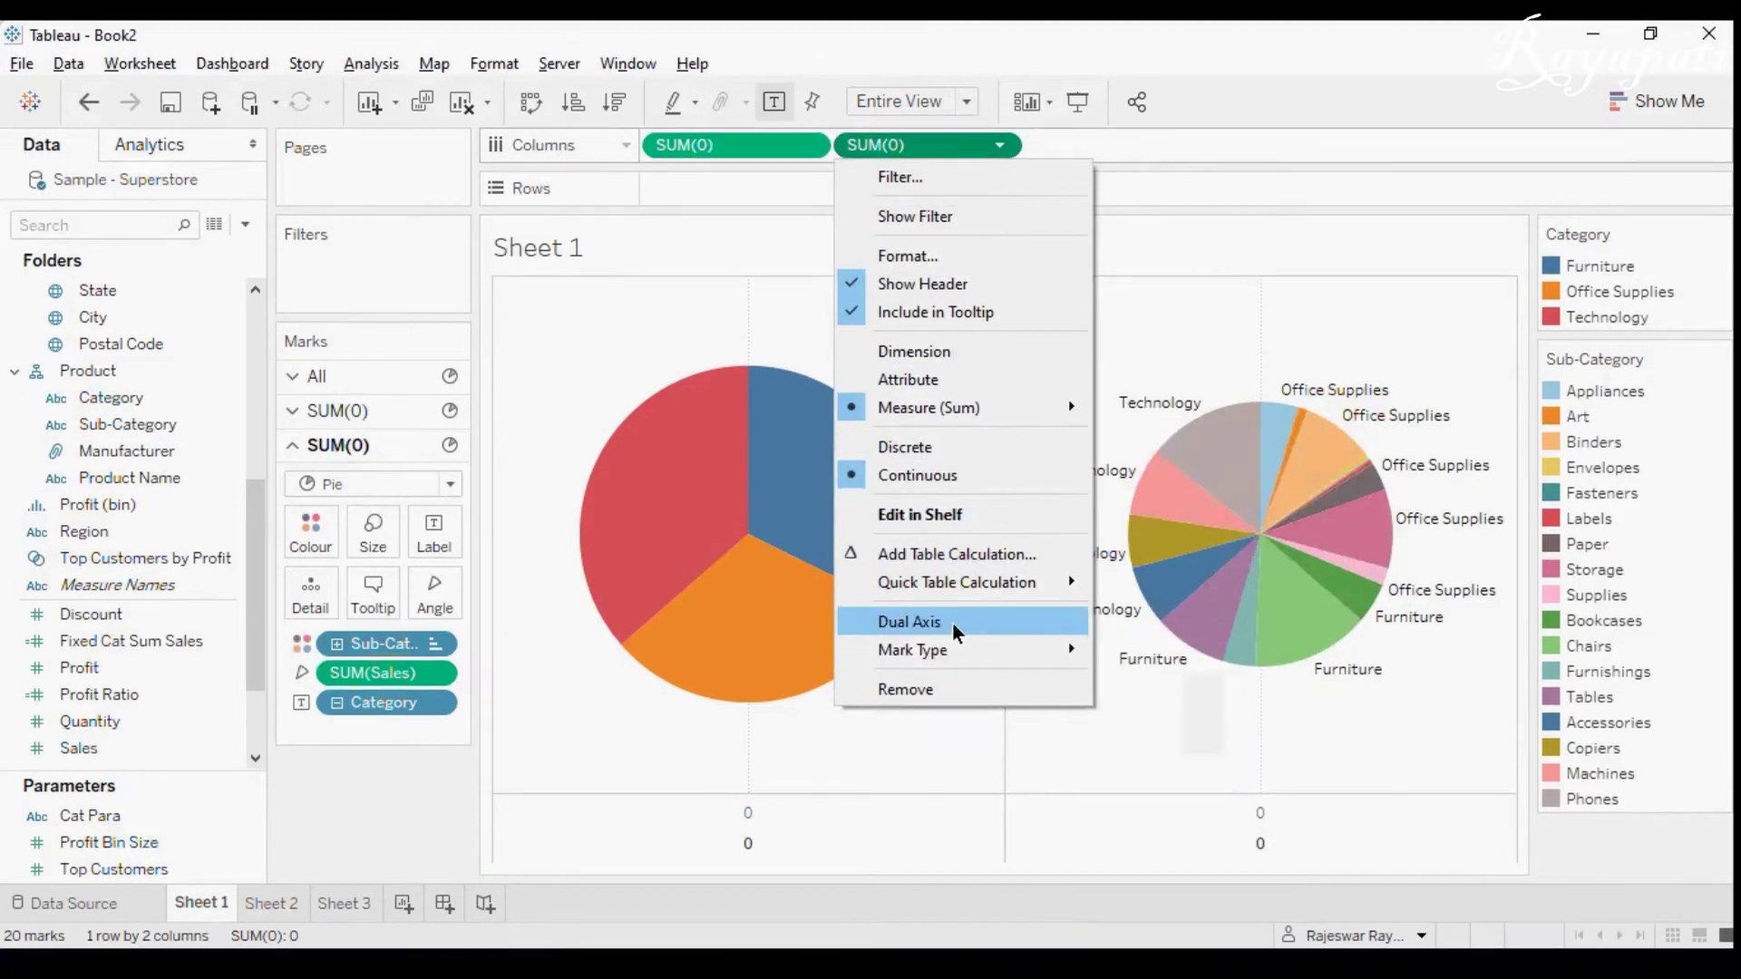
click(952, 622)
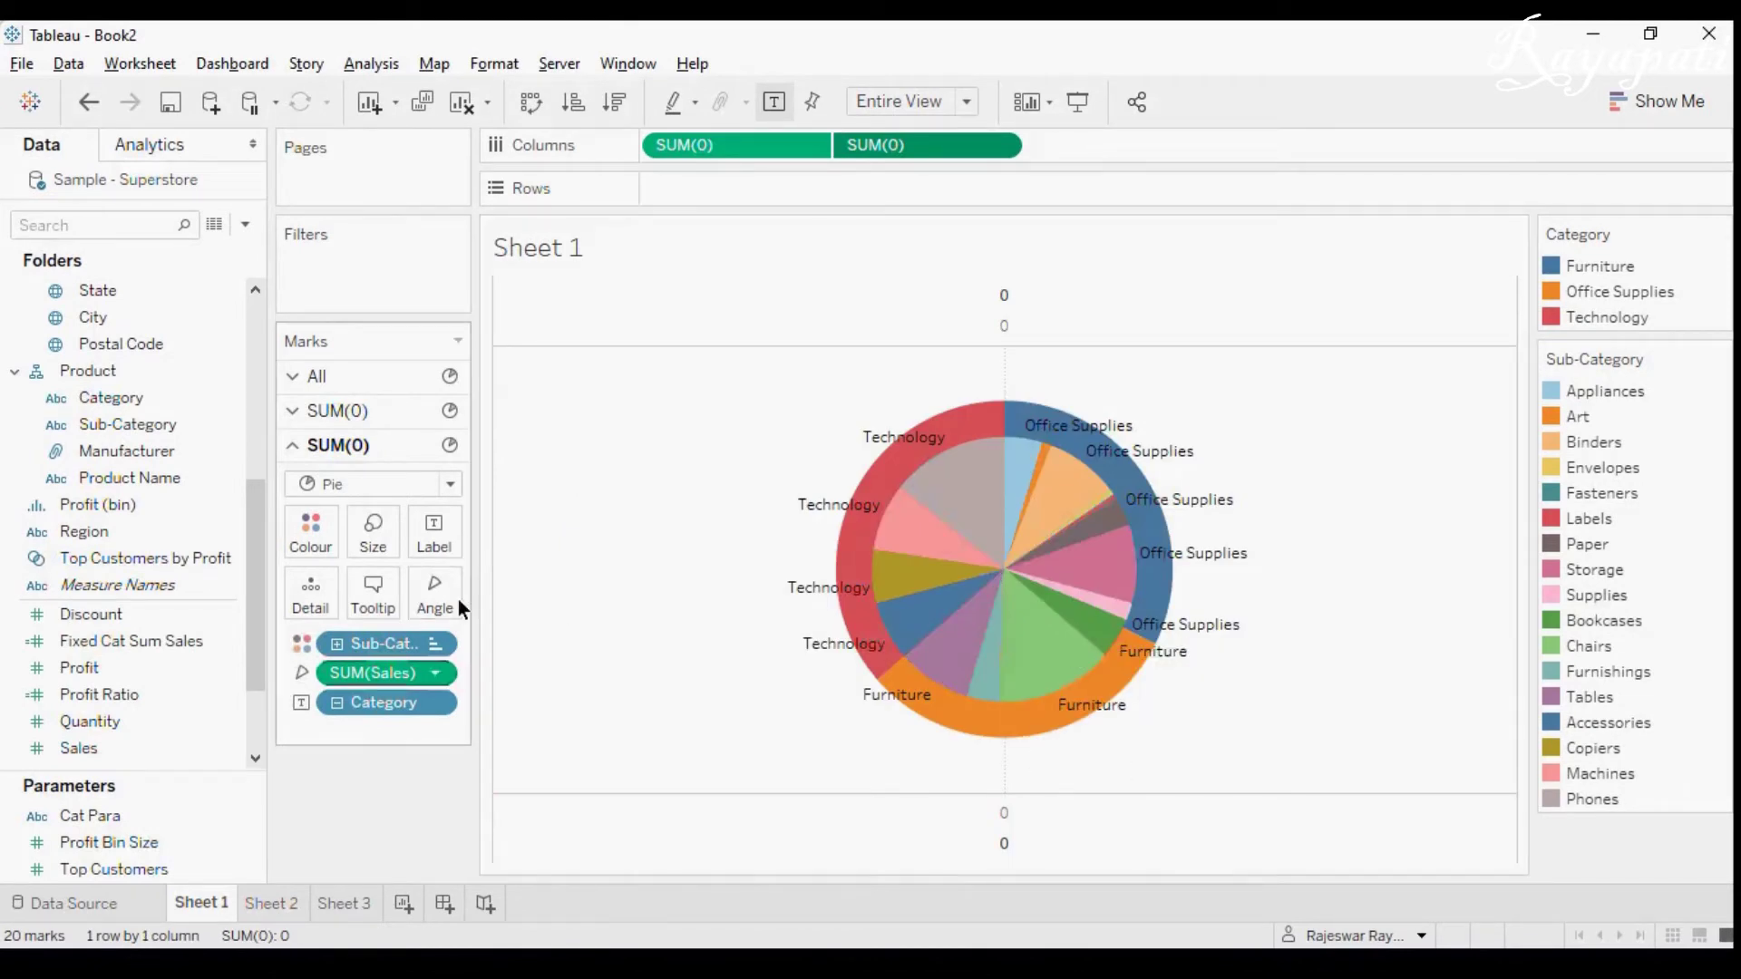
Take the Category label off the second pie and put it back to compare its slices with the outer ring.
drag(379, 706, 386, 770)
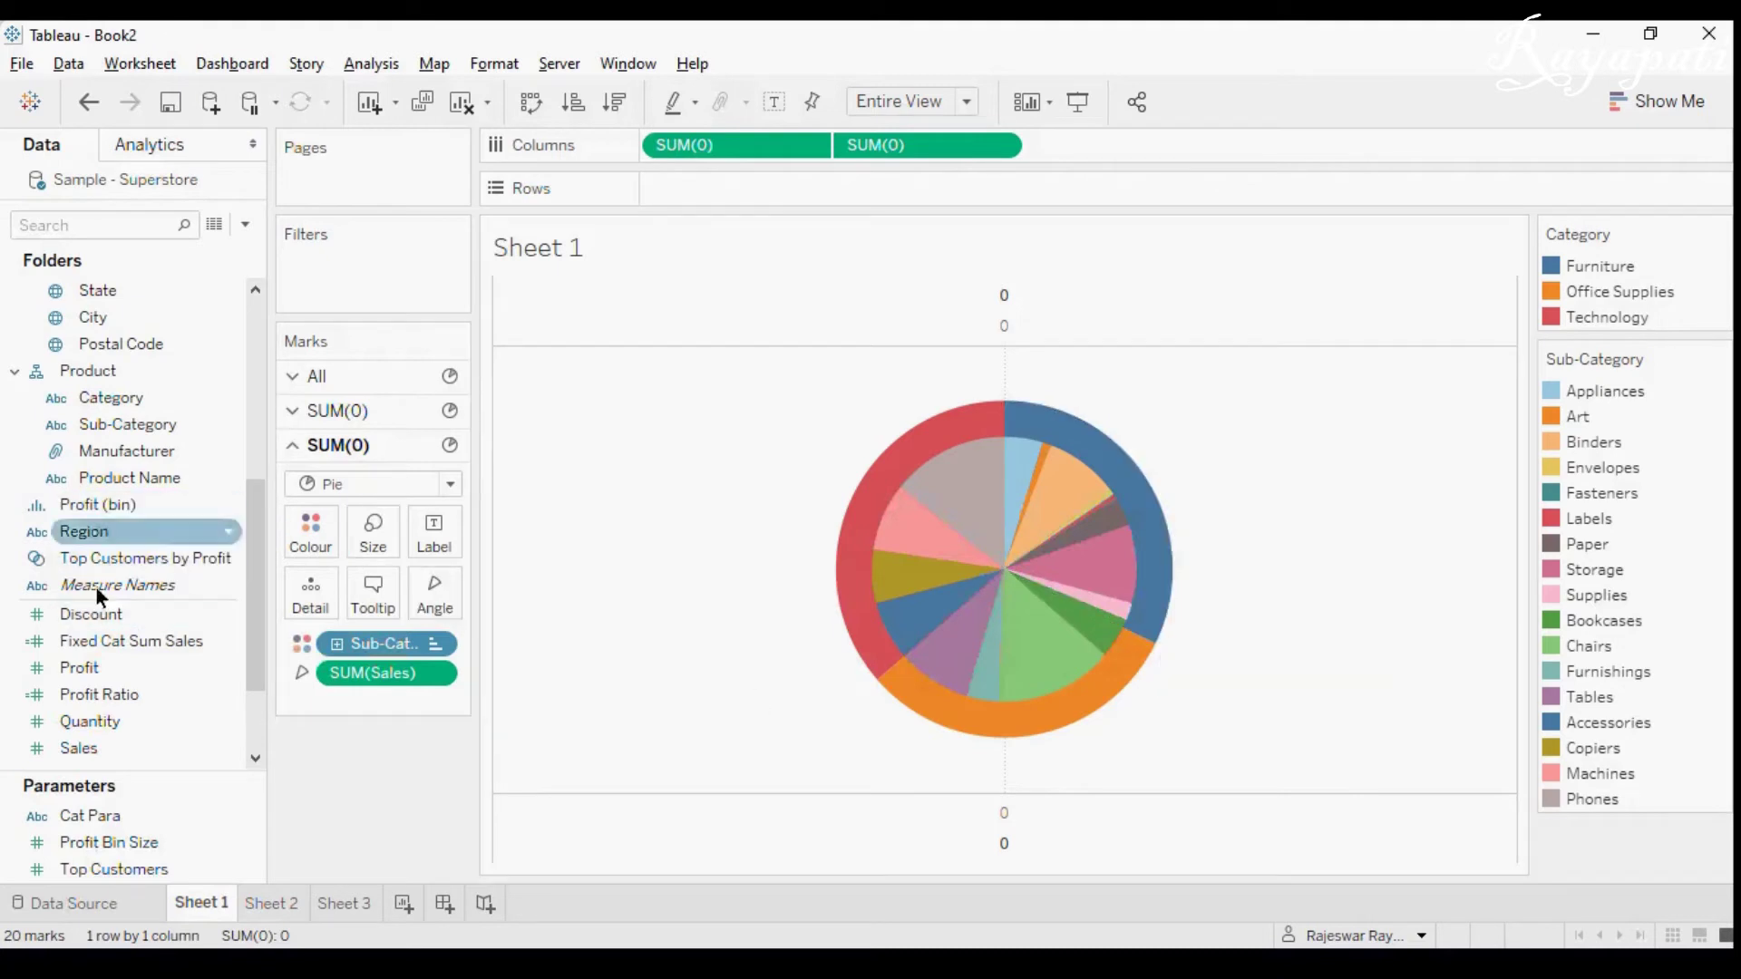
drag(96, 406, 426, 536)
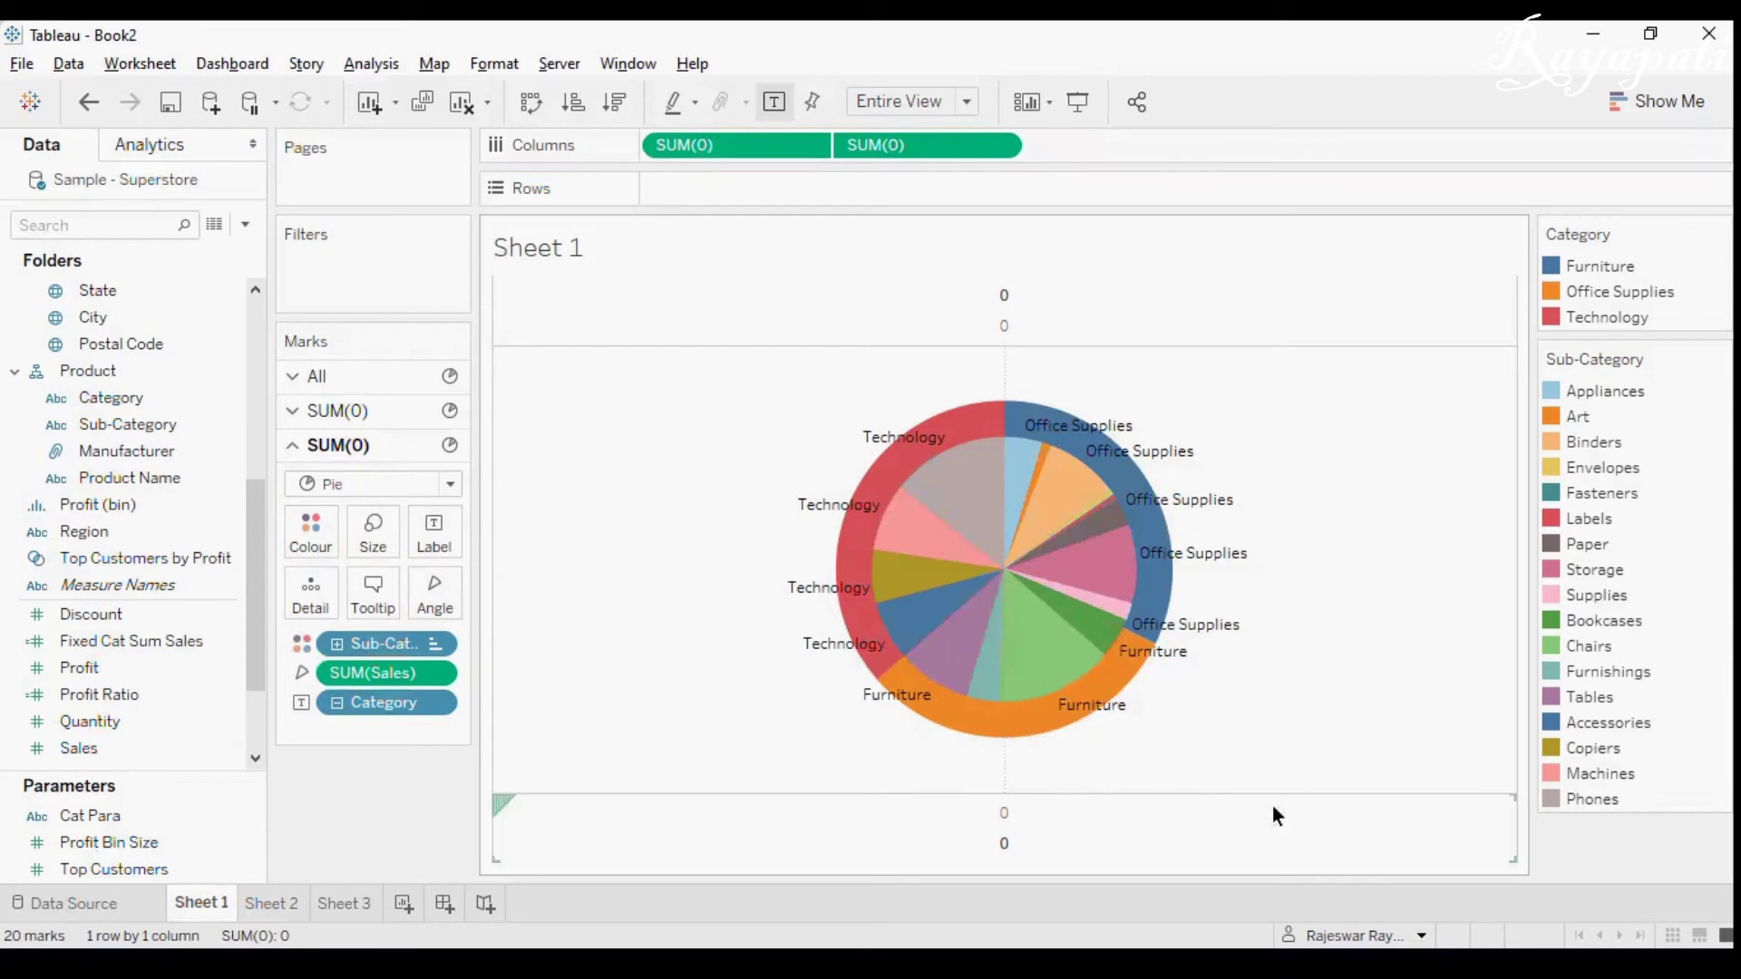
mouse_move(1064, 722)
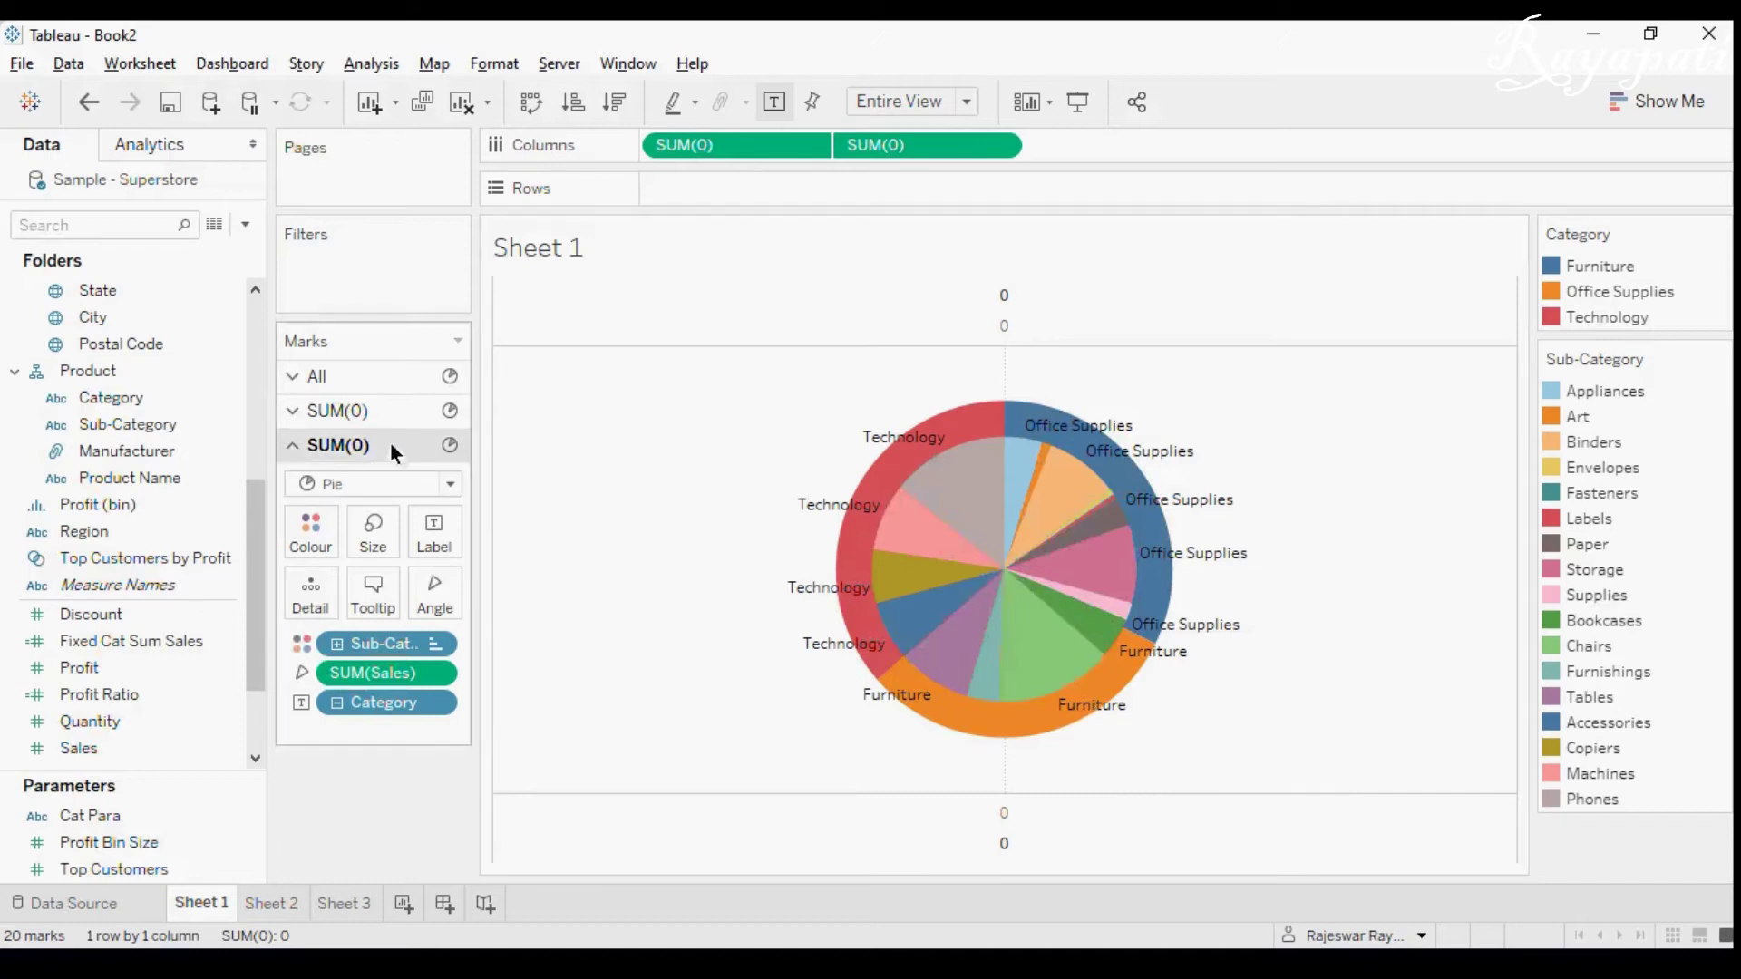
Sort the first pie's Category colour field in ascending order by the Sum of Fixed Cat Sum Sales and close the sort settings.
click(377, 414)
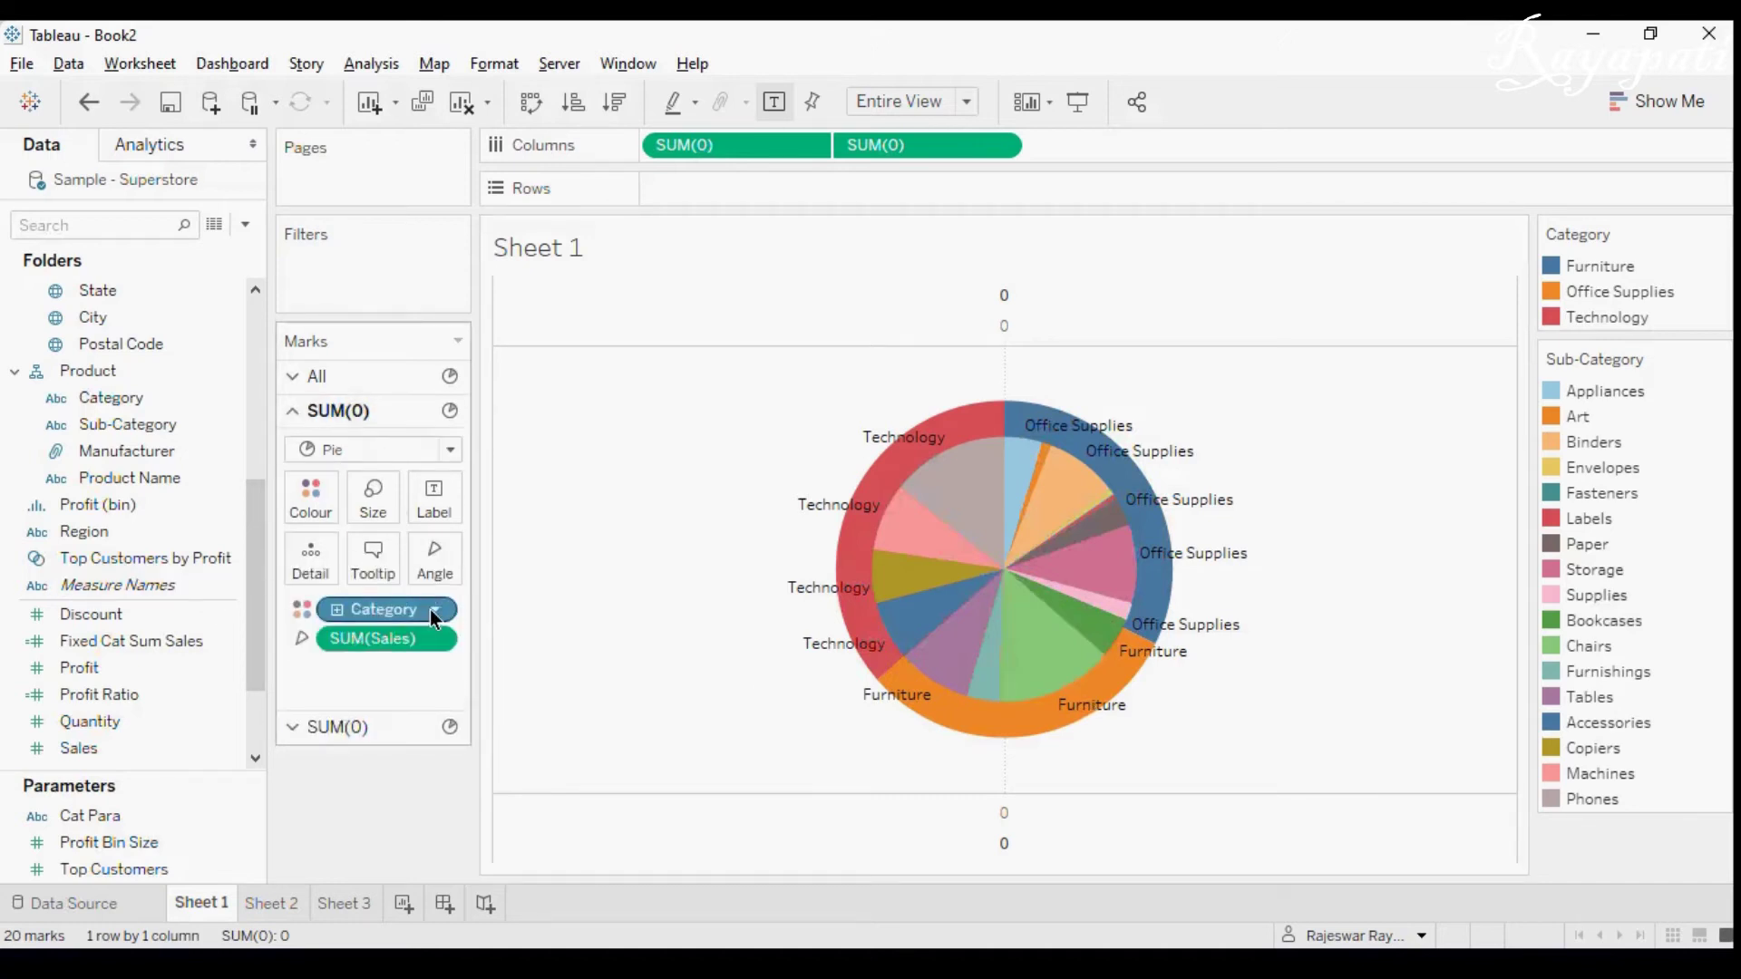
click(434, 611)
key(Escape)
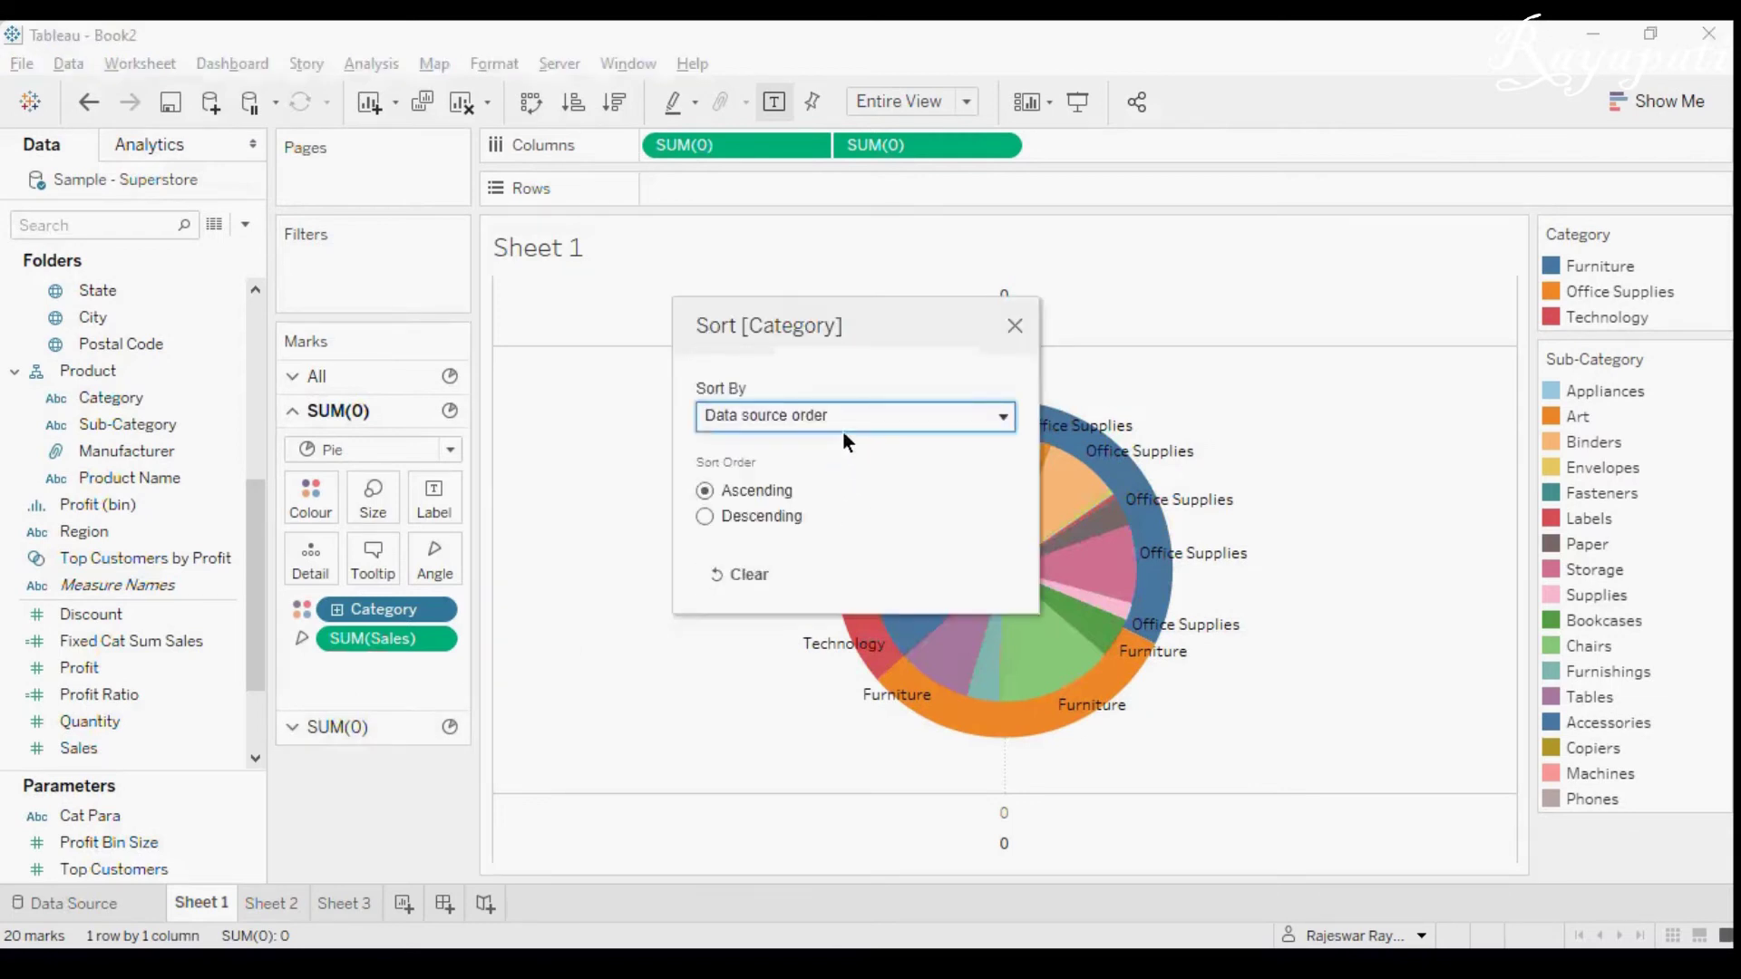
click(841, 430)
click(797, 482)
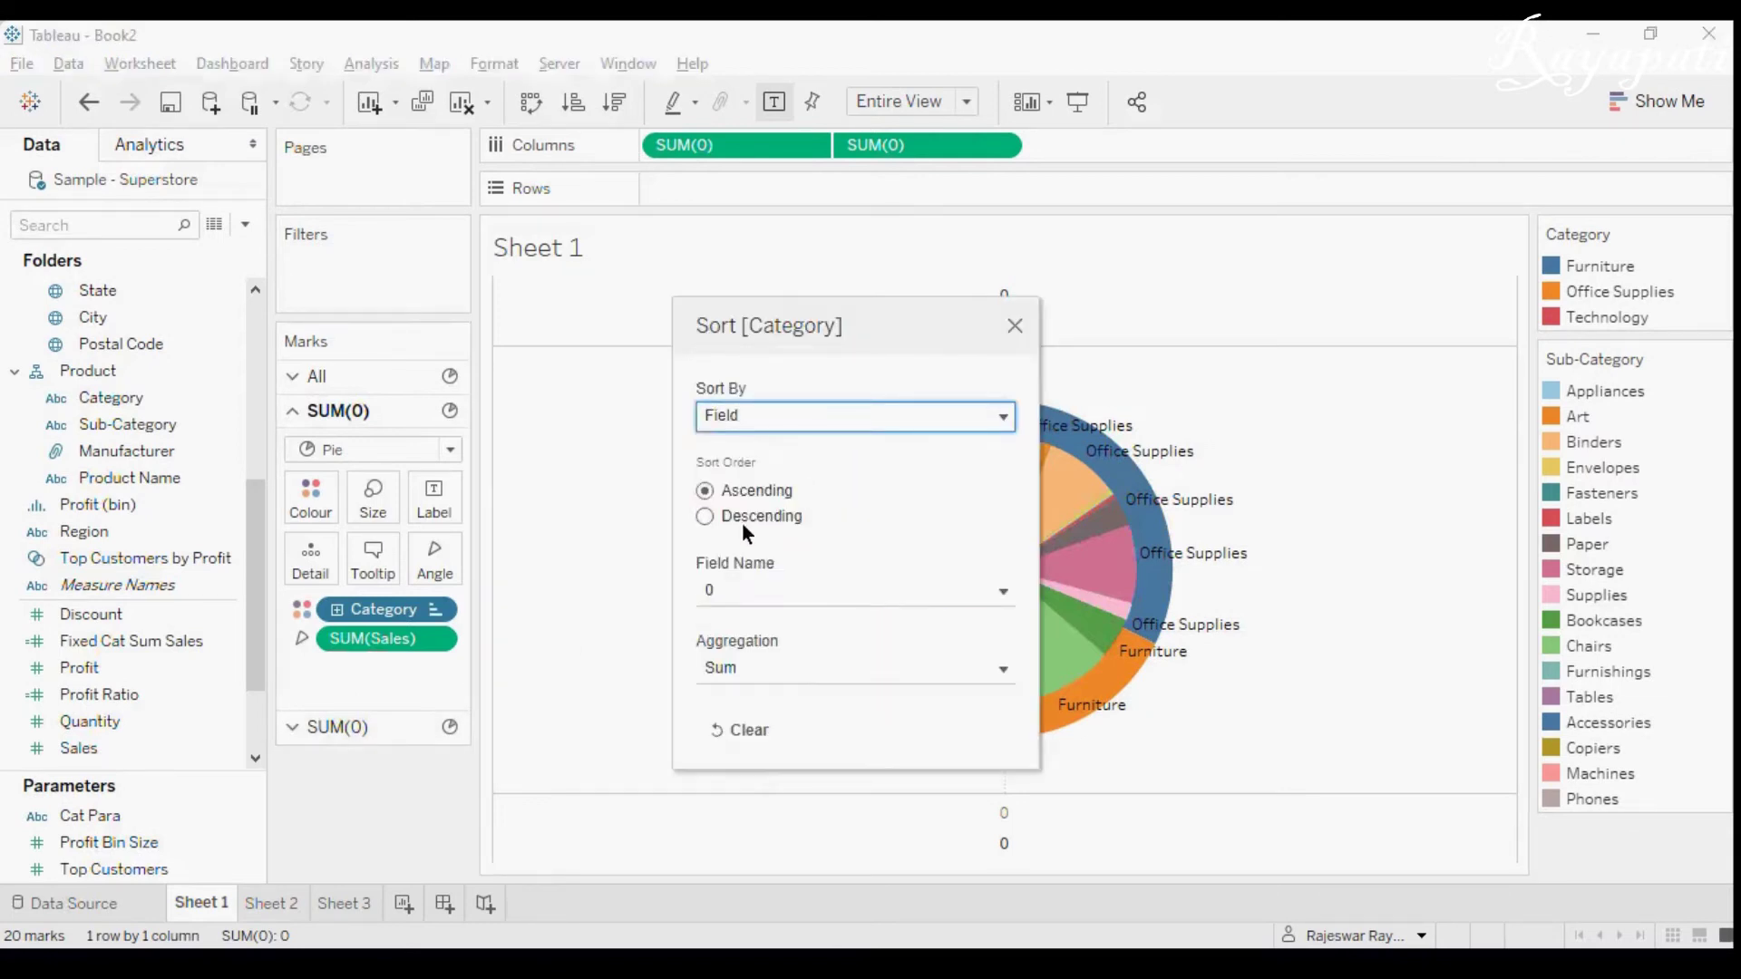
click(749, 597)
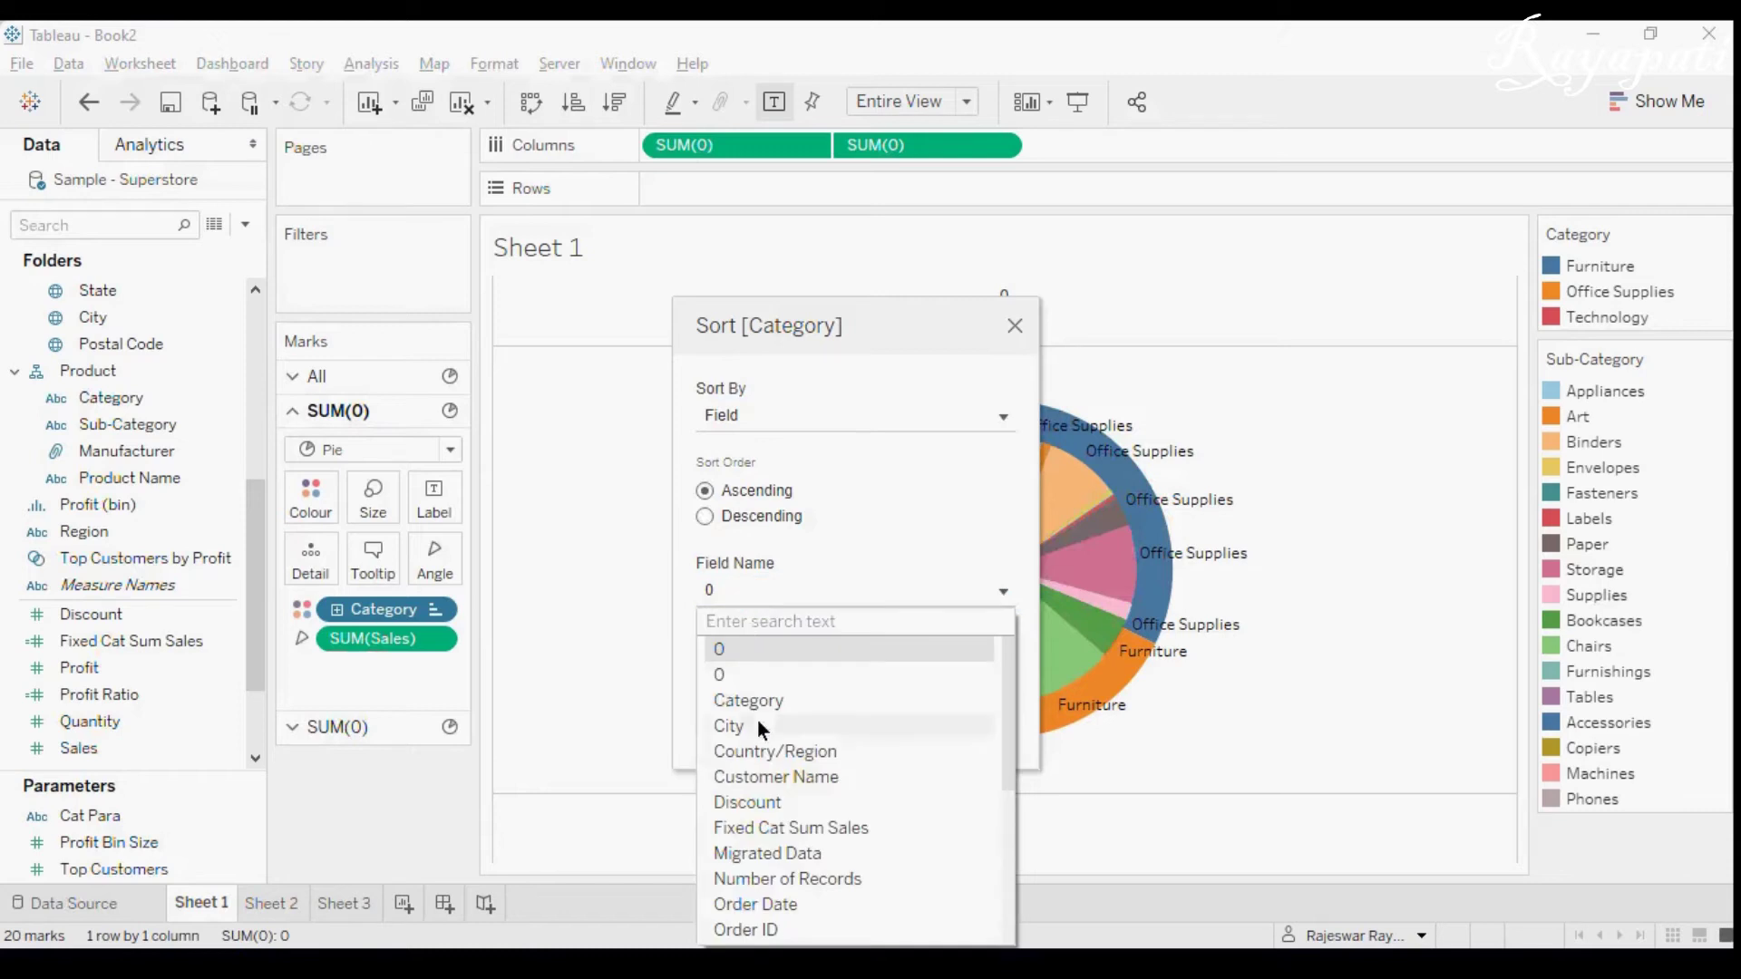
click(766, 829)
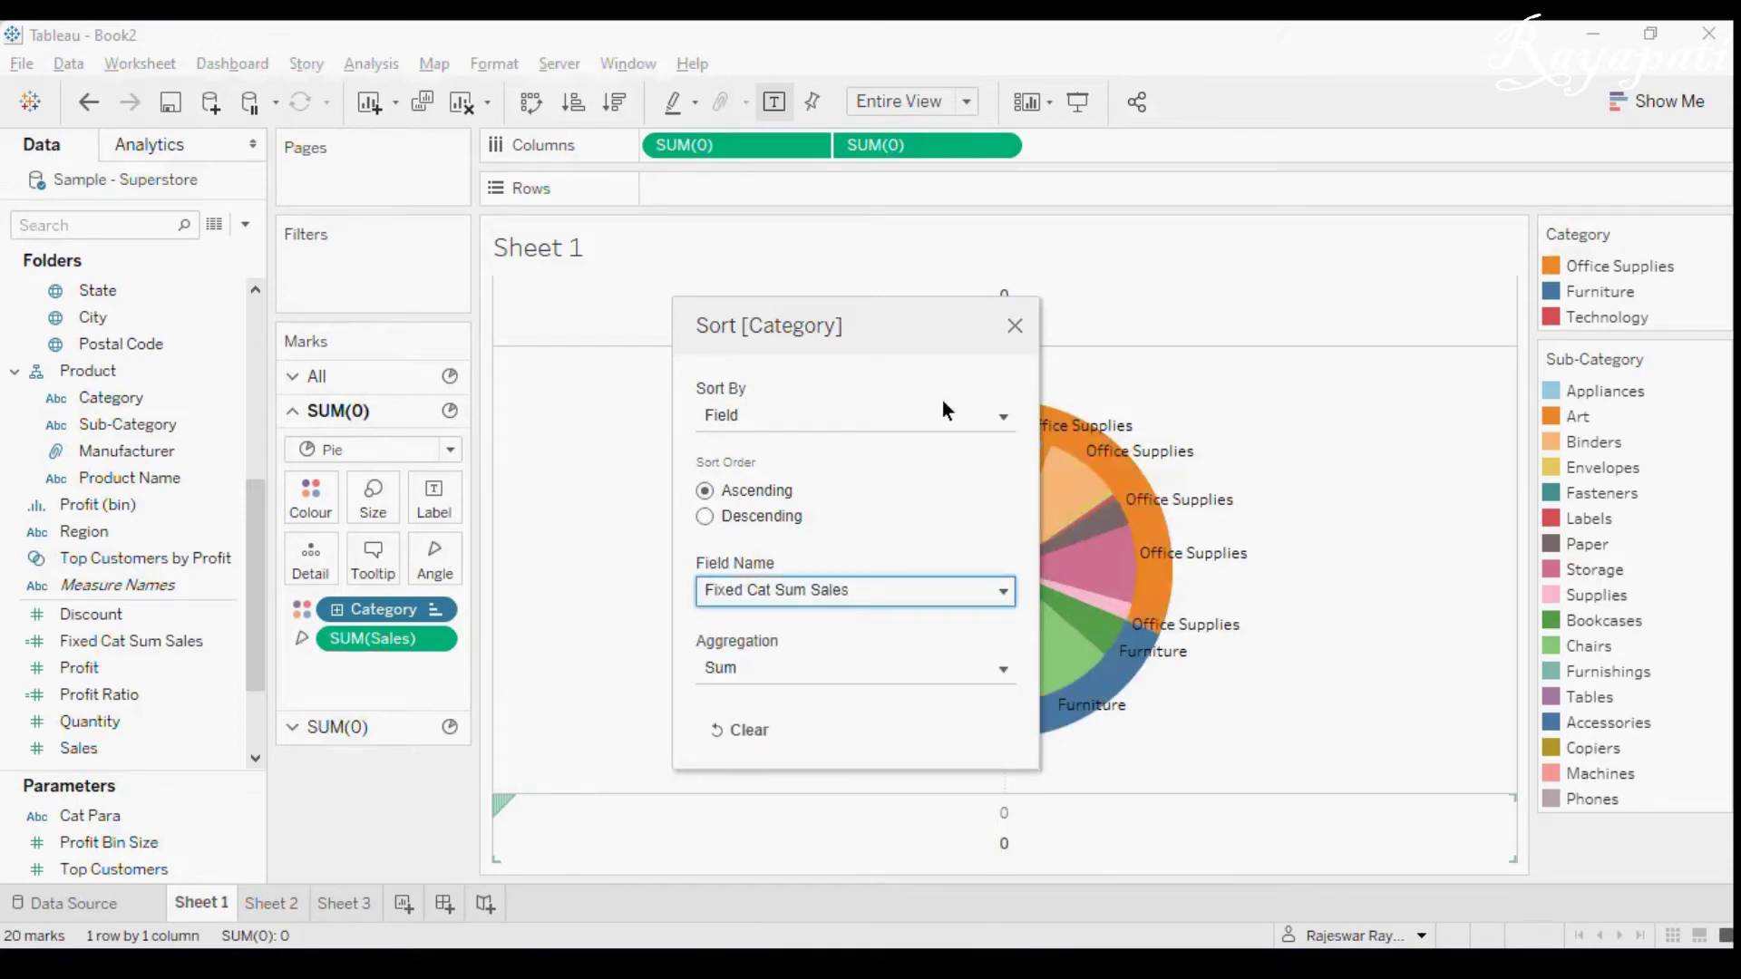
click(1015, 328)
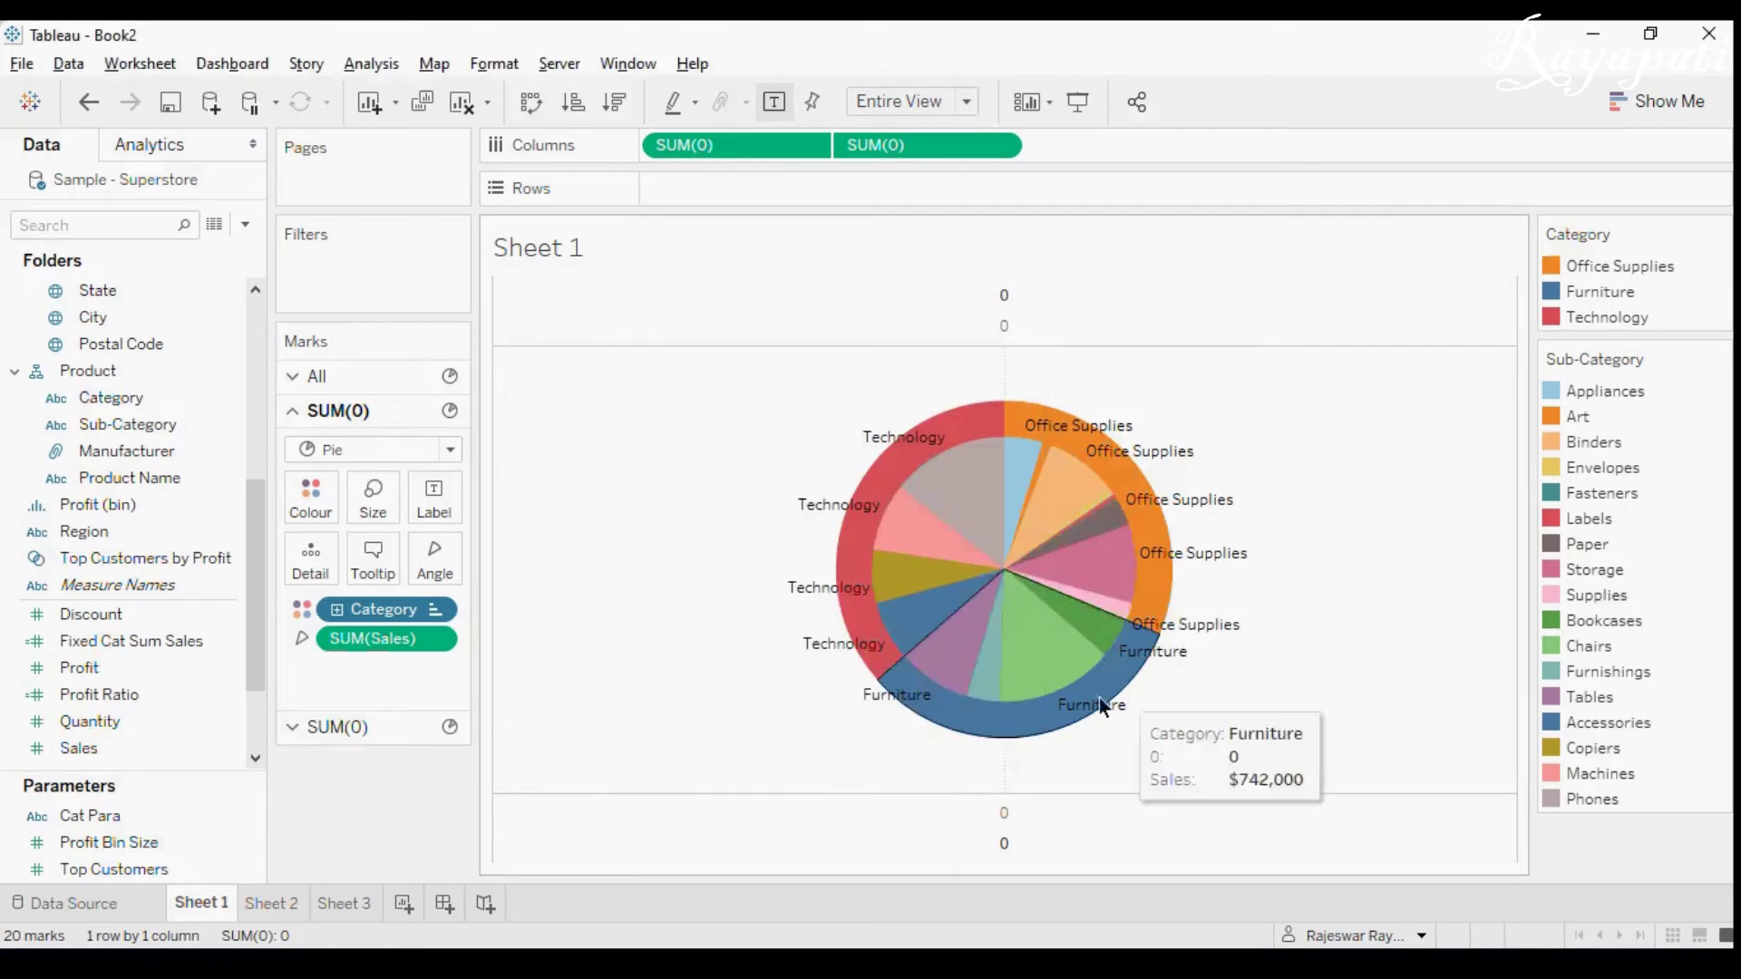
Remove the Category label from the second pie.
click(349, 725)
drag(398, 704, 623, 725)
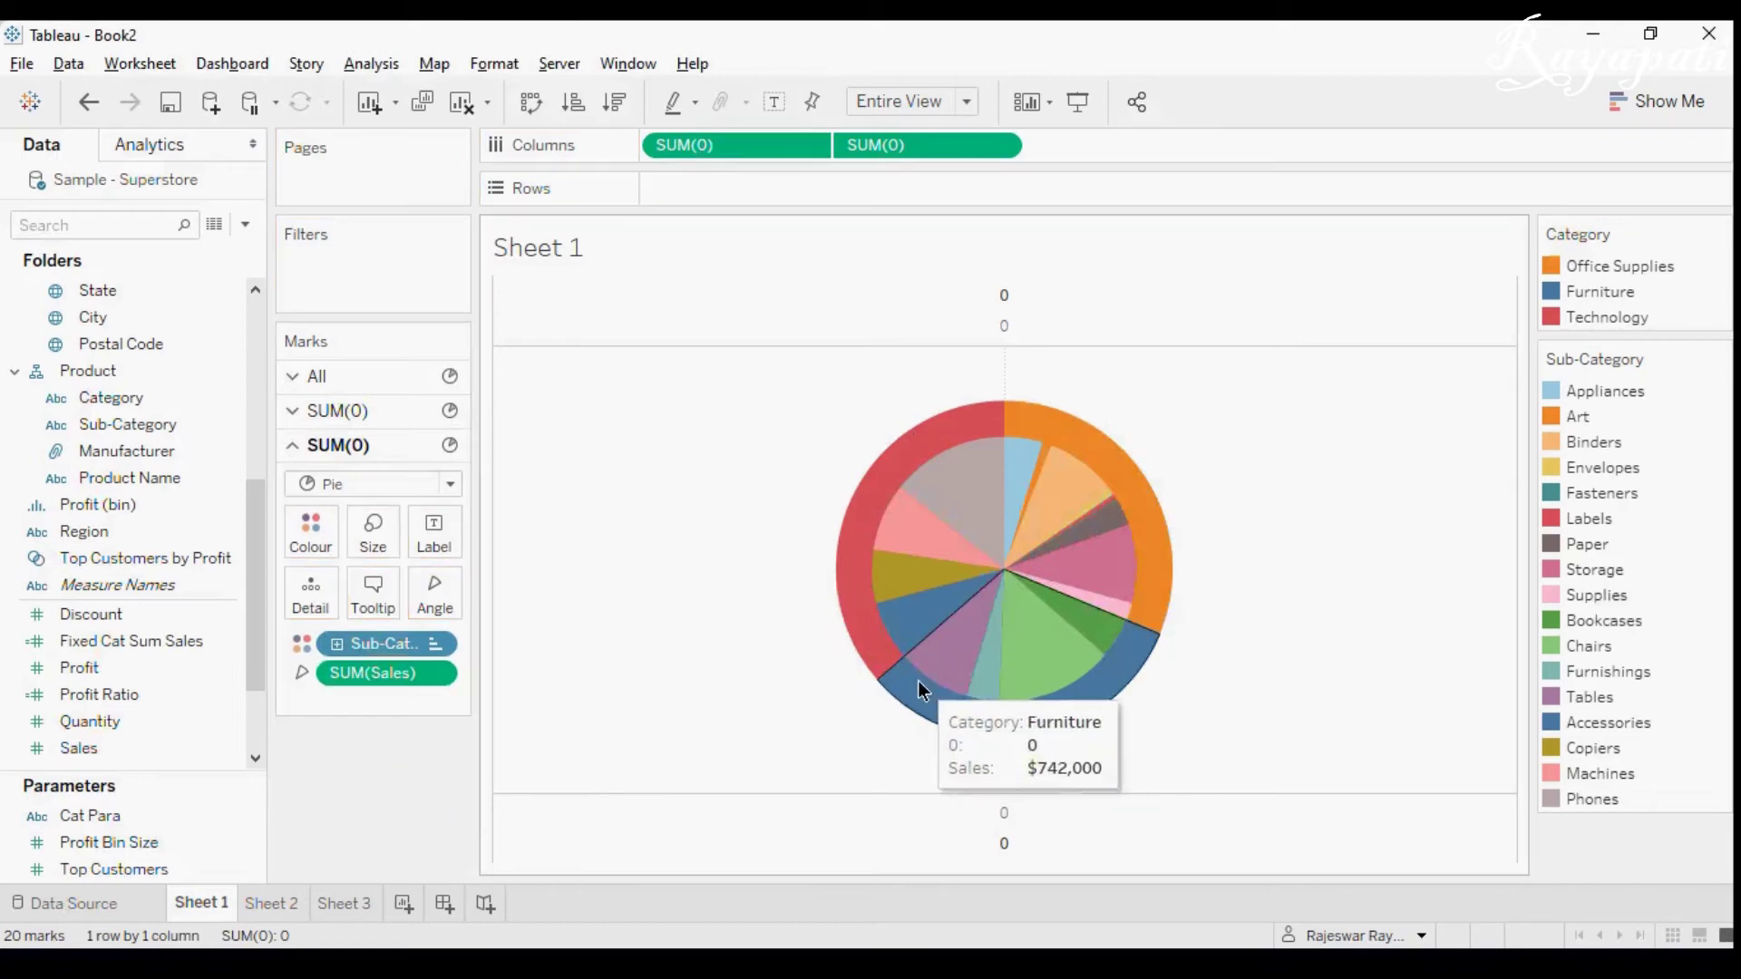
mouse_move(896, 667)
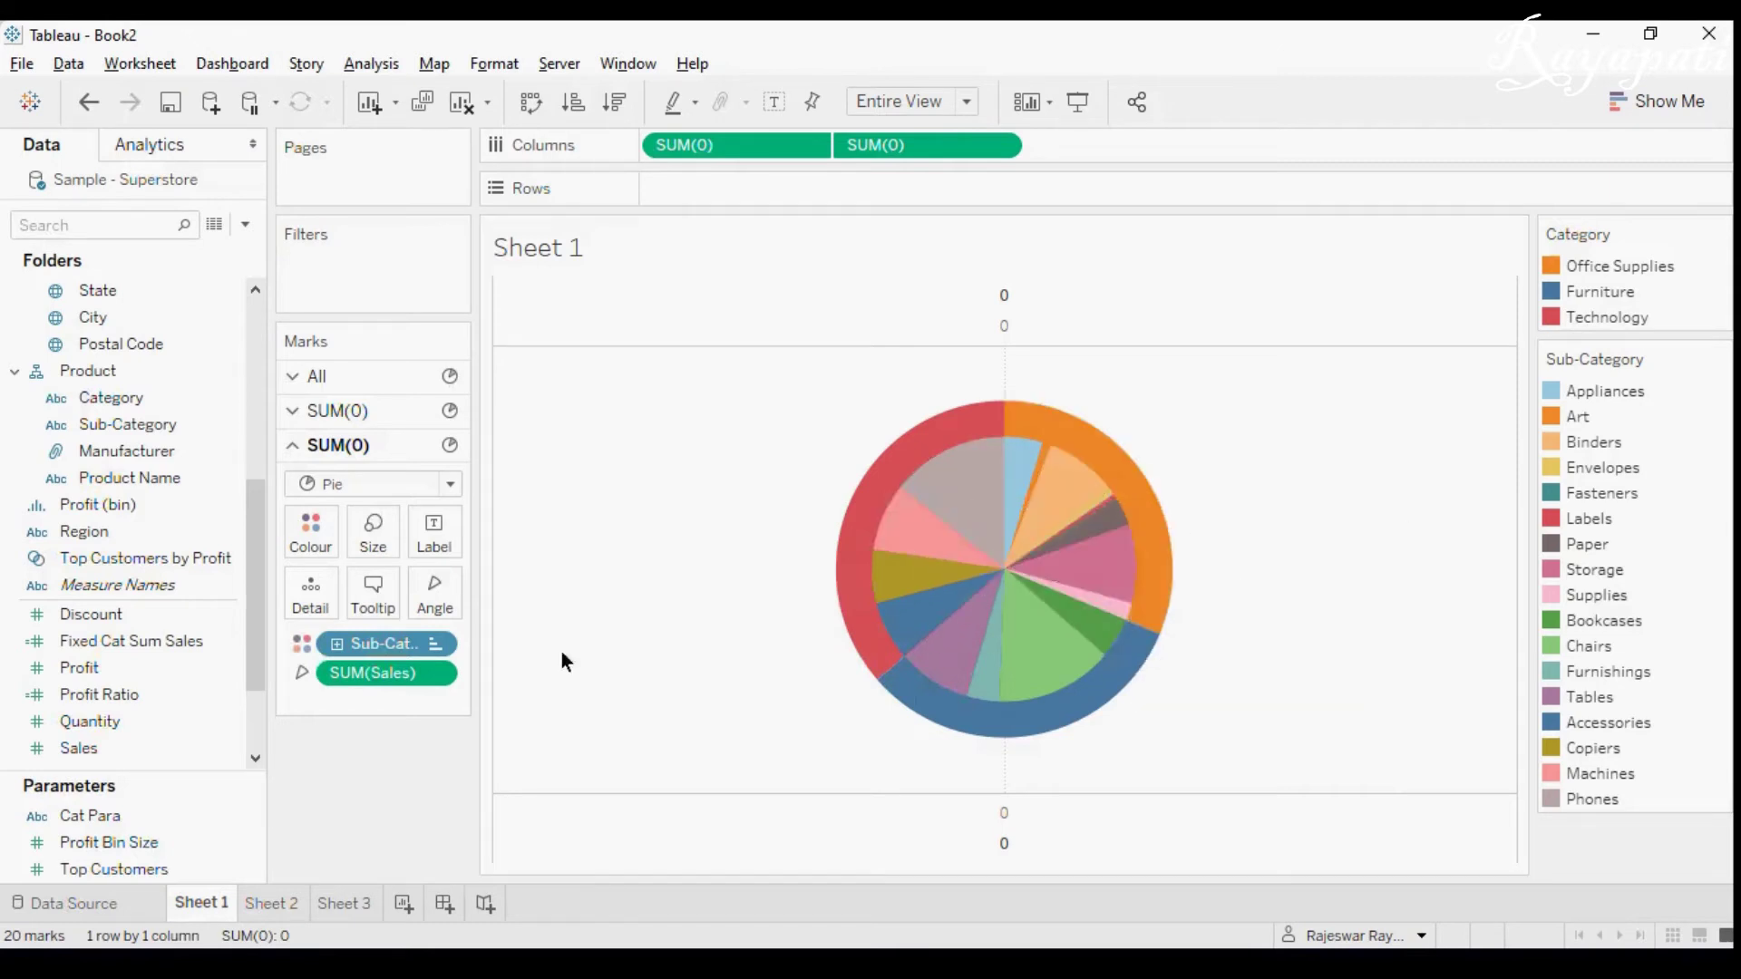
Show the Cat Para parameter control on Sheet 1 and review the parameter's list of values without changing it.
right_click(138, 816)
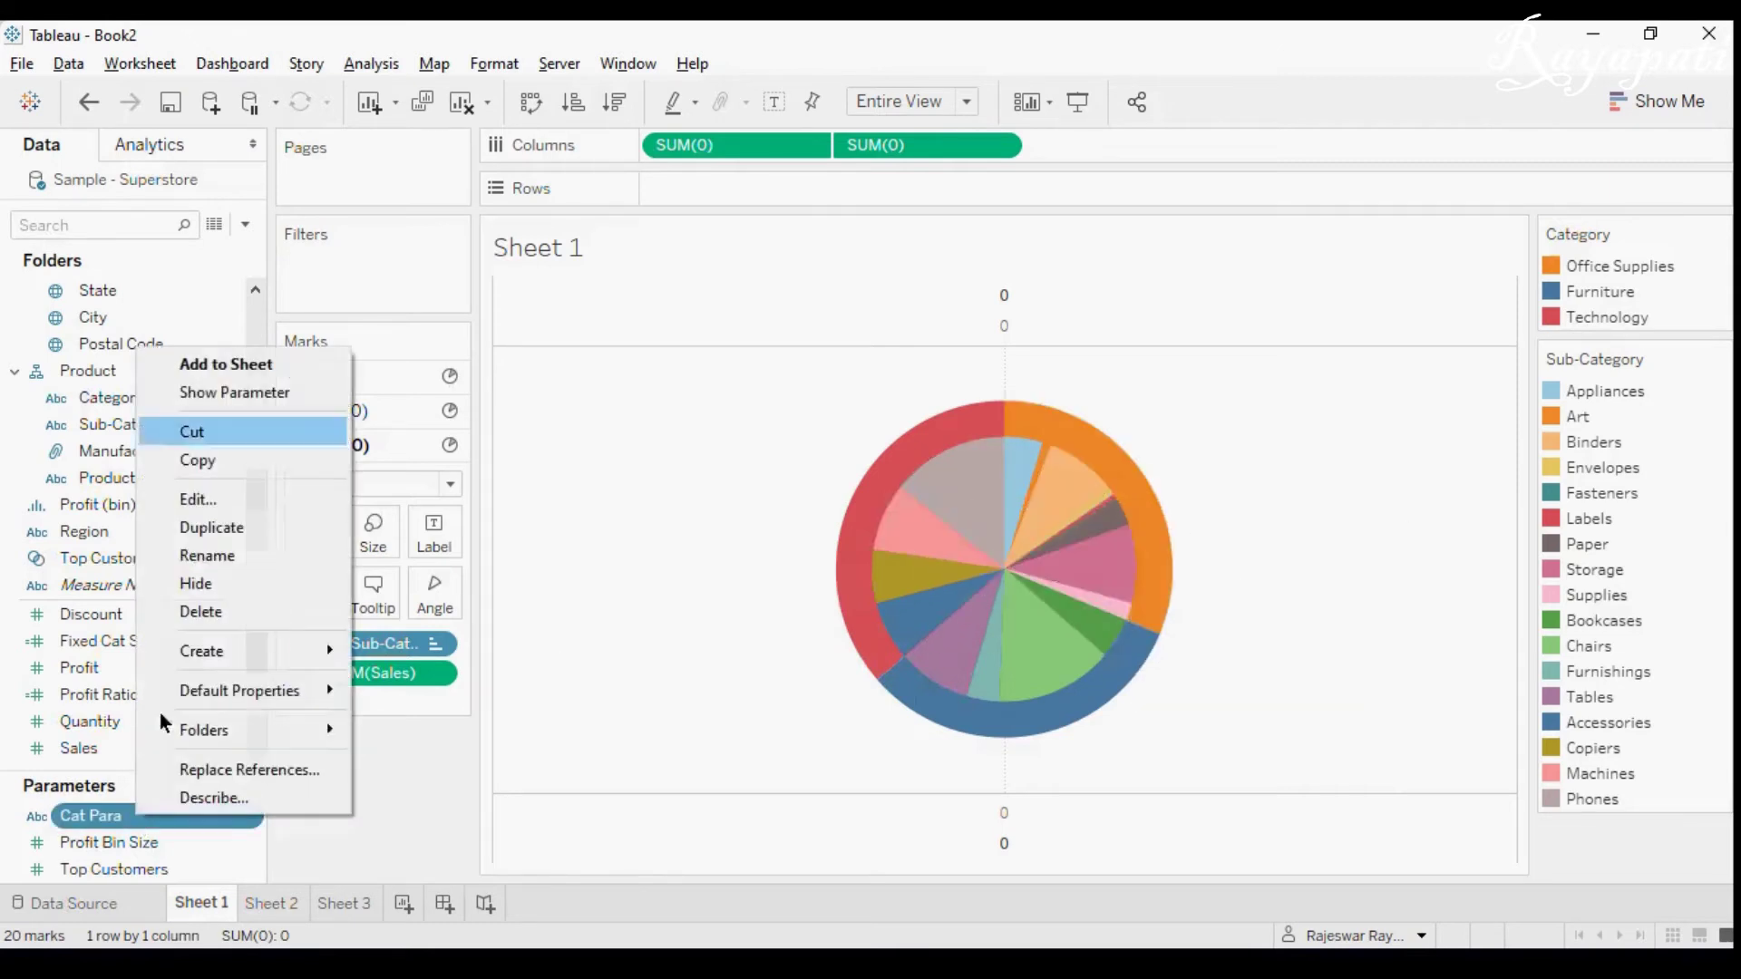
click(236, 397)
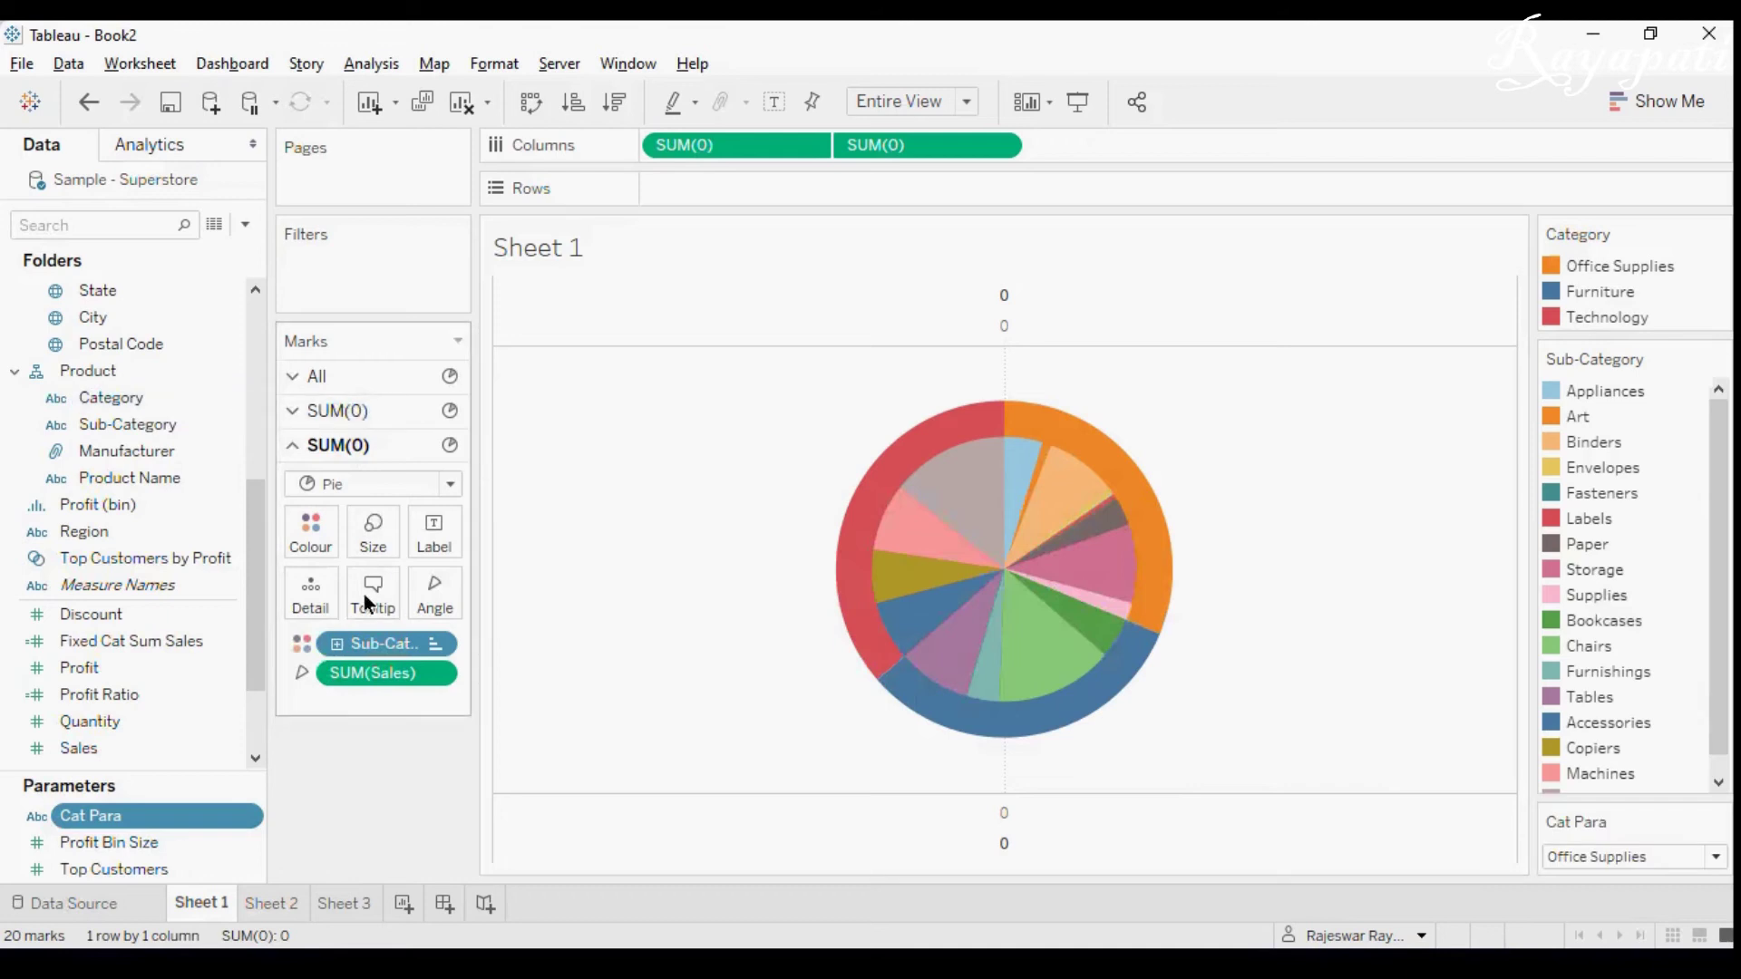
right_click(198, 814)
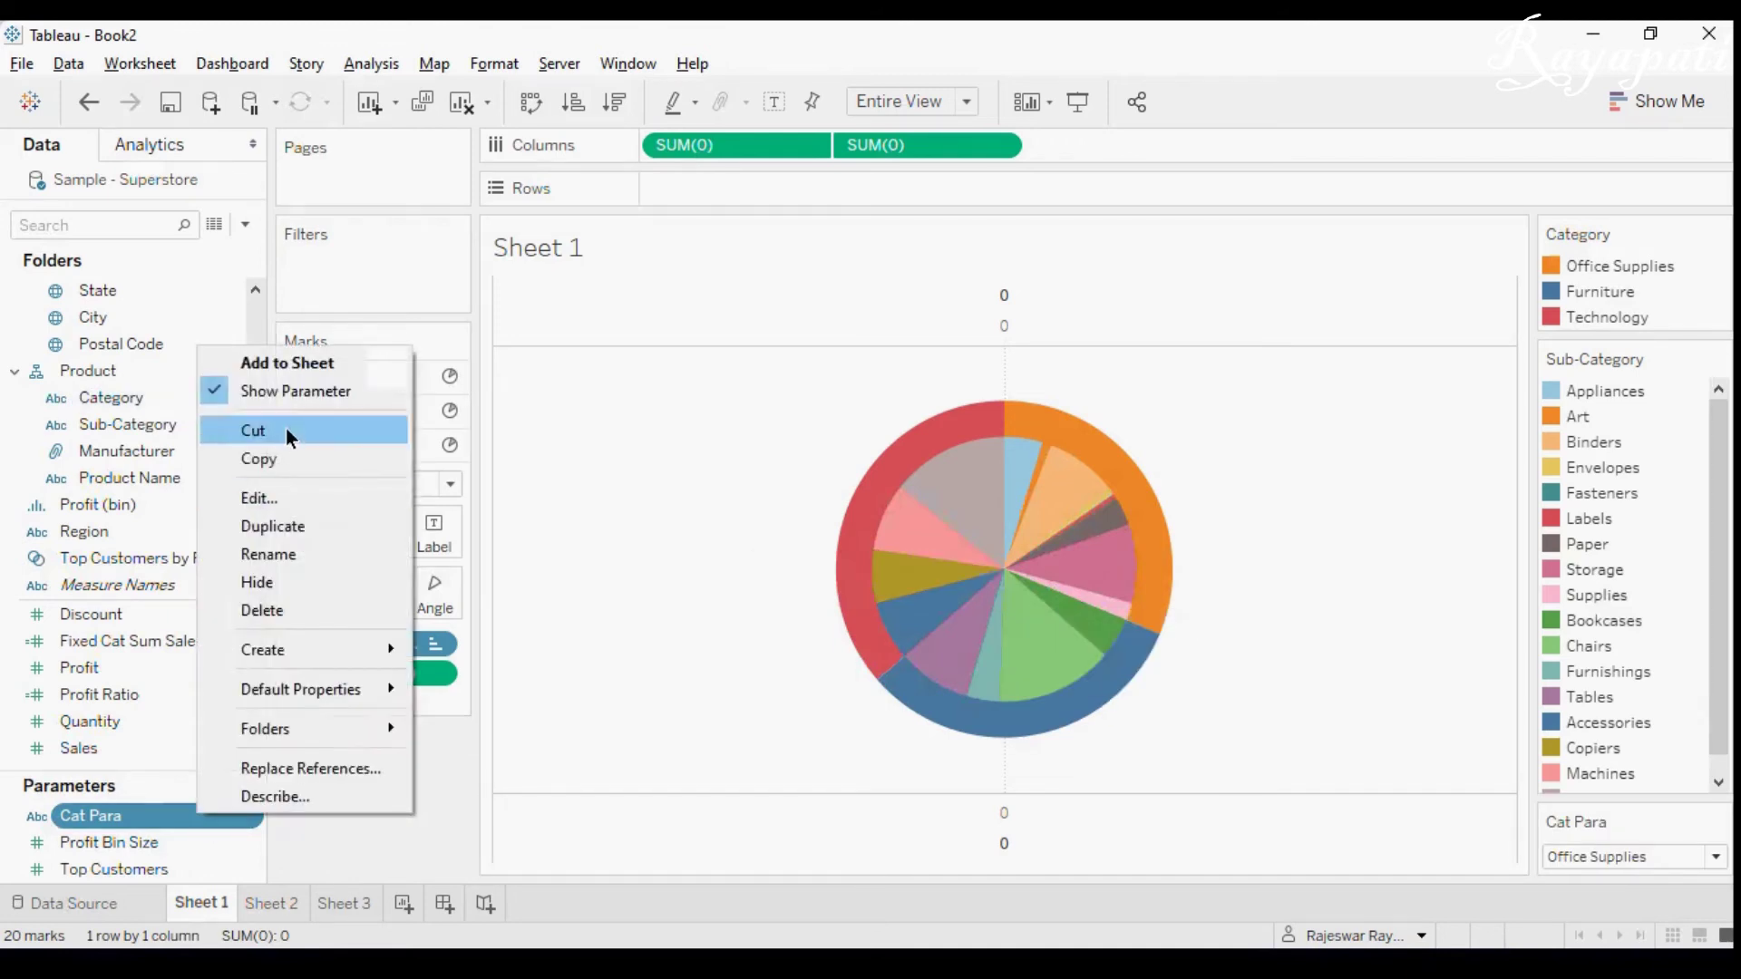
click(286, 491)
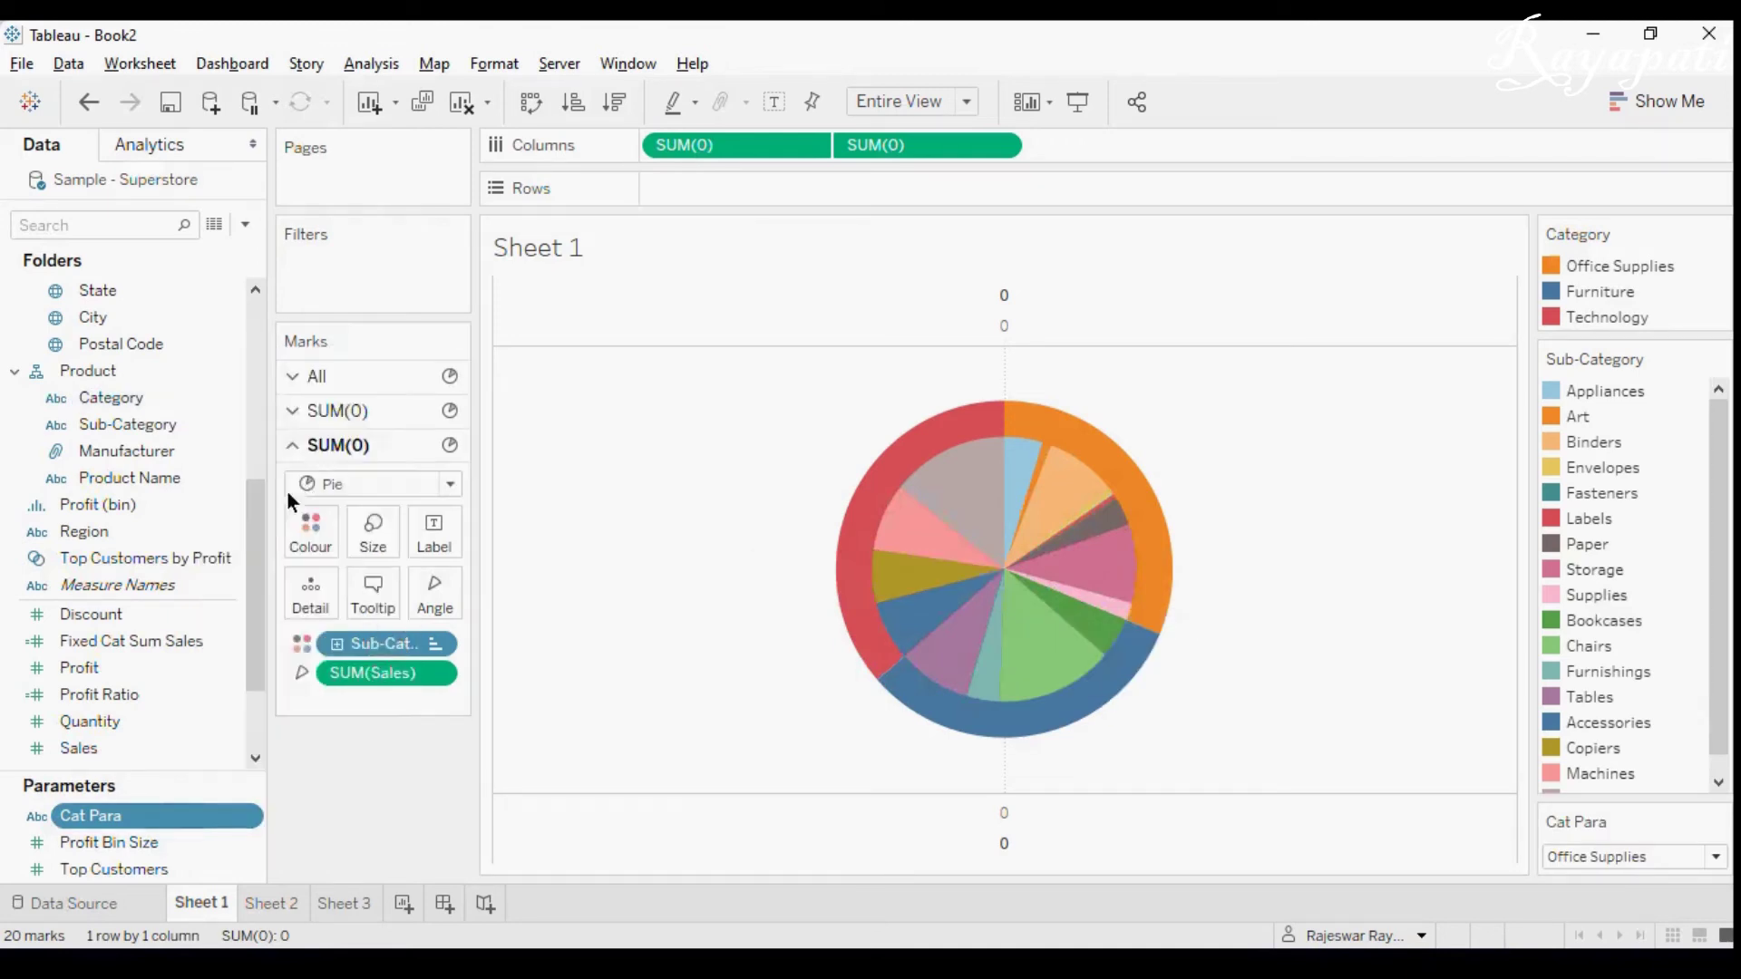
right_click(194, 818)
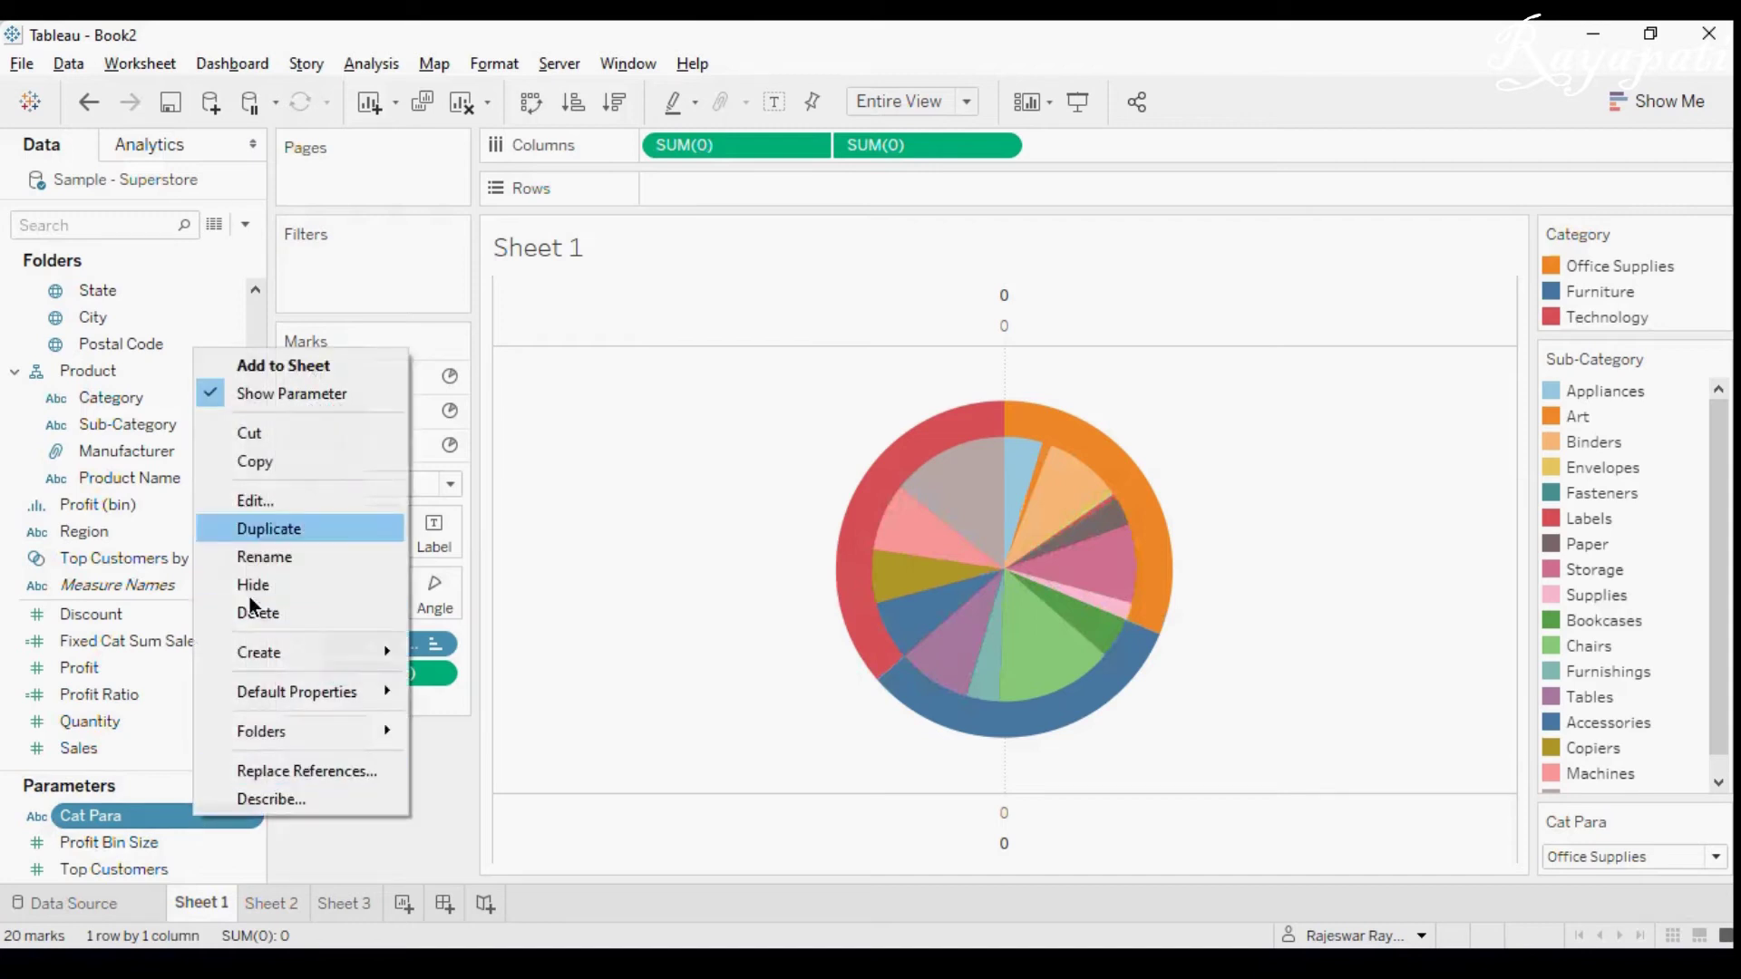
click(270, 498)
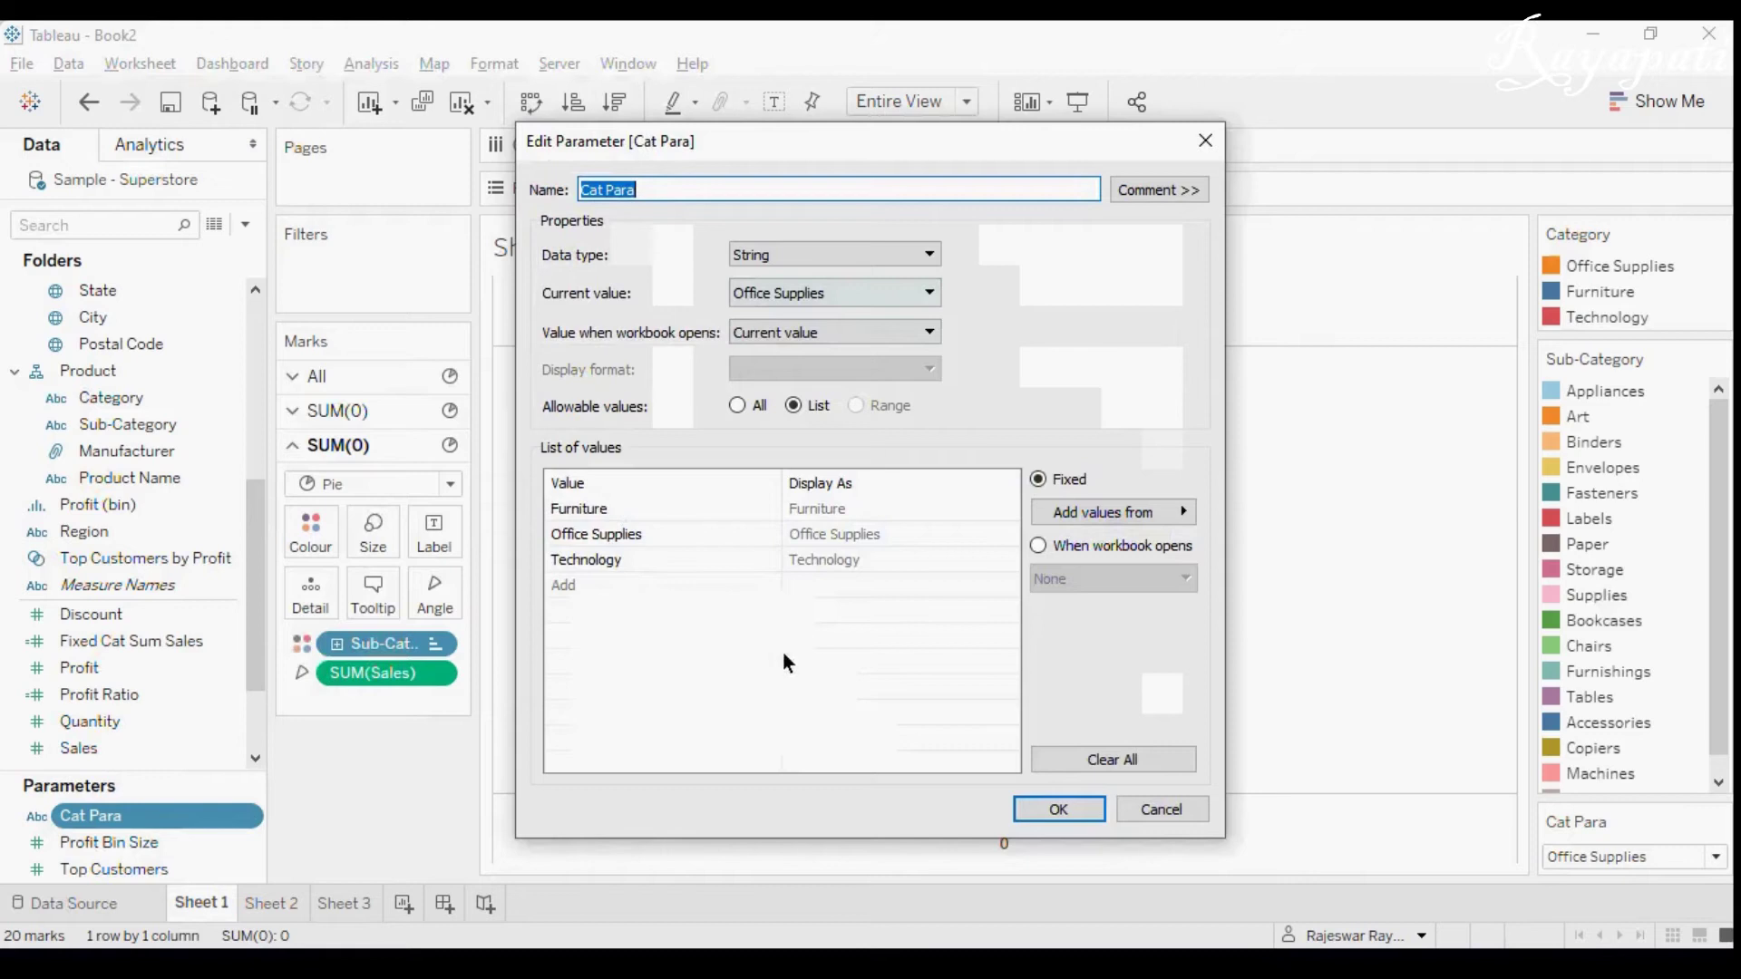
click(1206, 139)
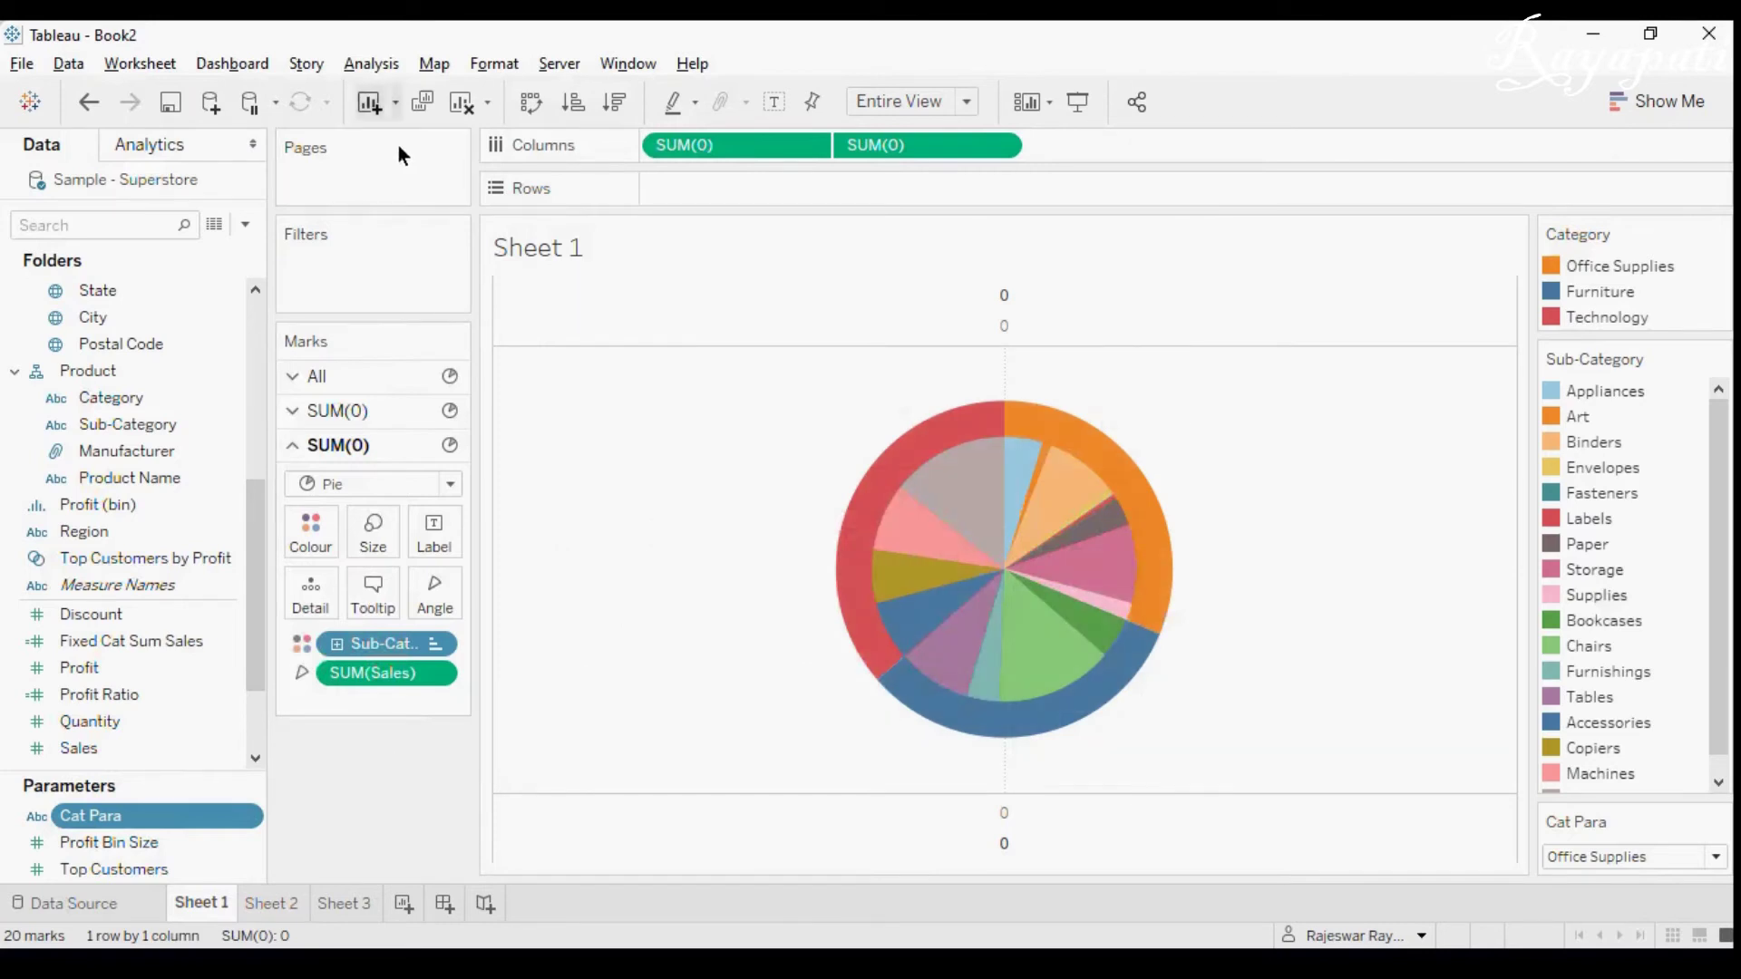
Create a calculated field named Cat Select Subcat.
click(363, 63)
click(425, 591)
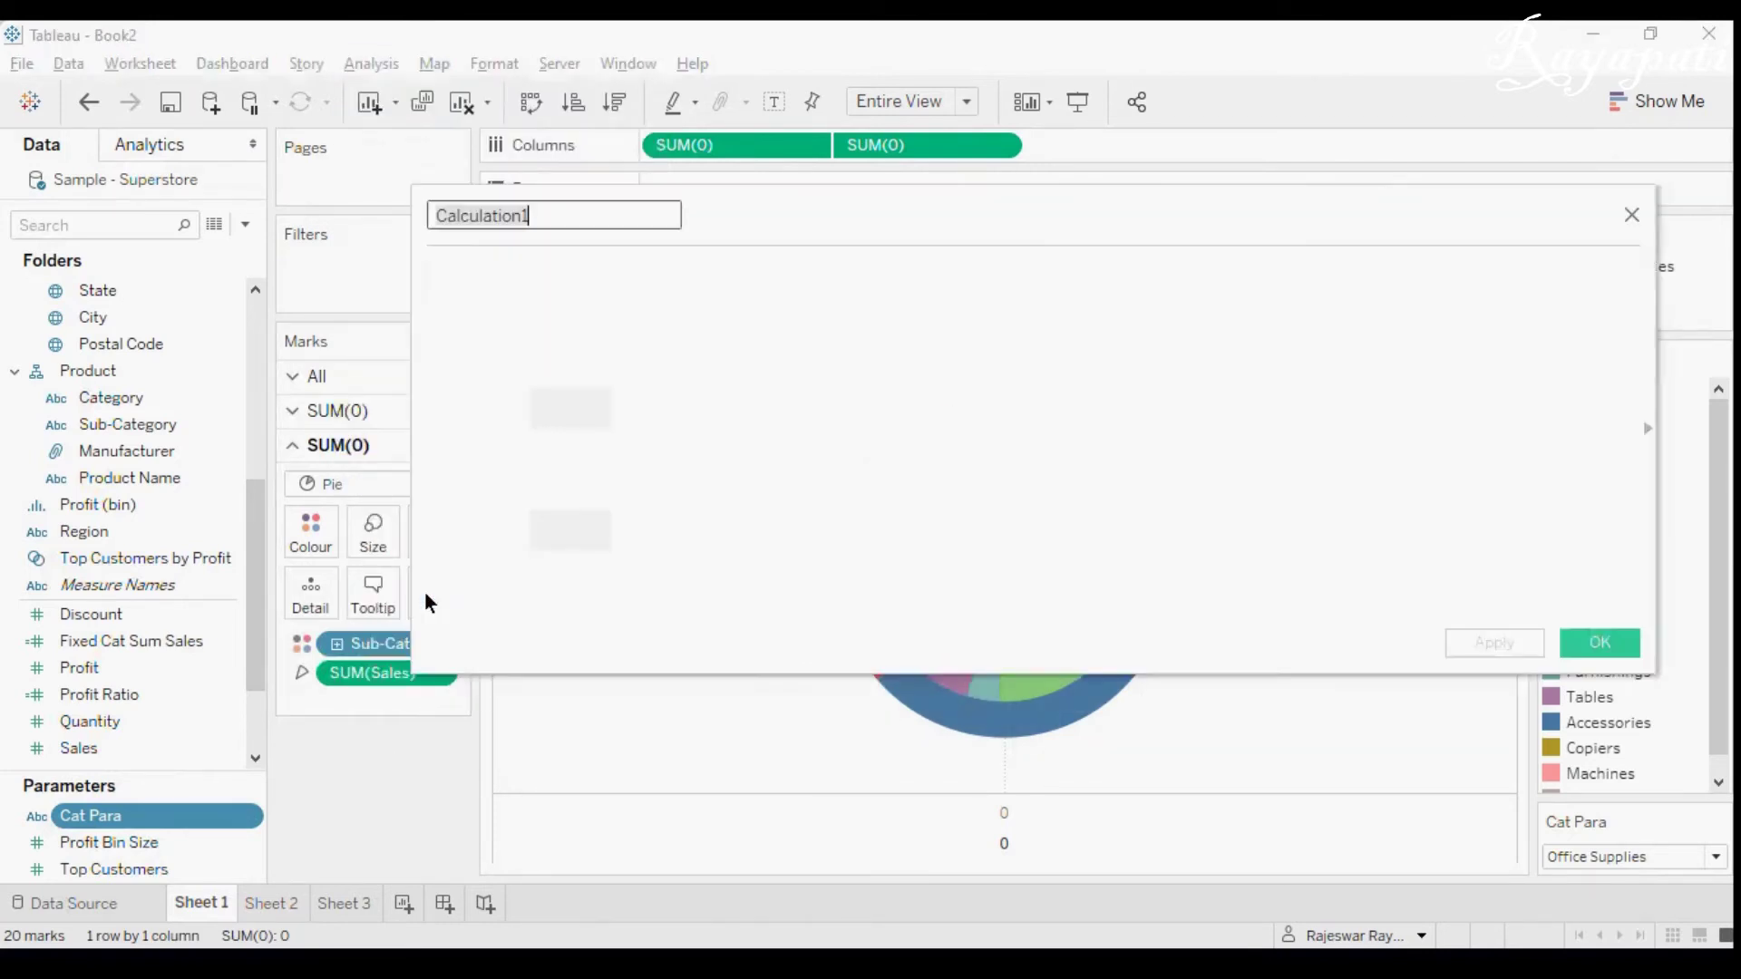
click(555, 220)
key(BackSpace)
key(BackSpace)
key(BackSpace)
key(BackSpace)
key(BackSpace)
key(BackSpace)
key(BackSpace)
key(BackSpace)
key(BackSpace)
key(BackSpace)
key(BackSpace)
key(BackSpace)
text(Cat Select Subc)
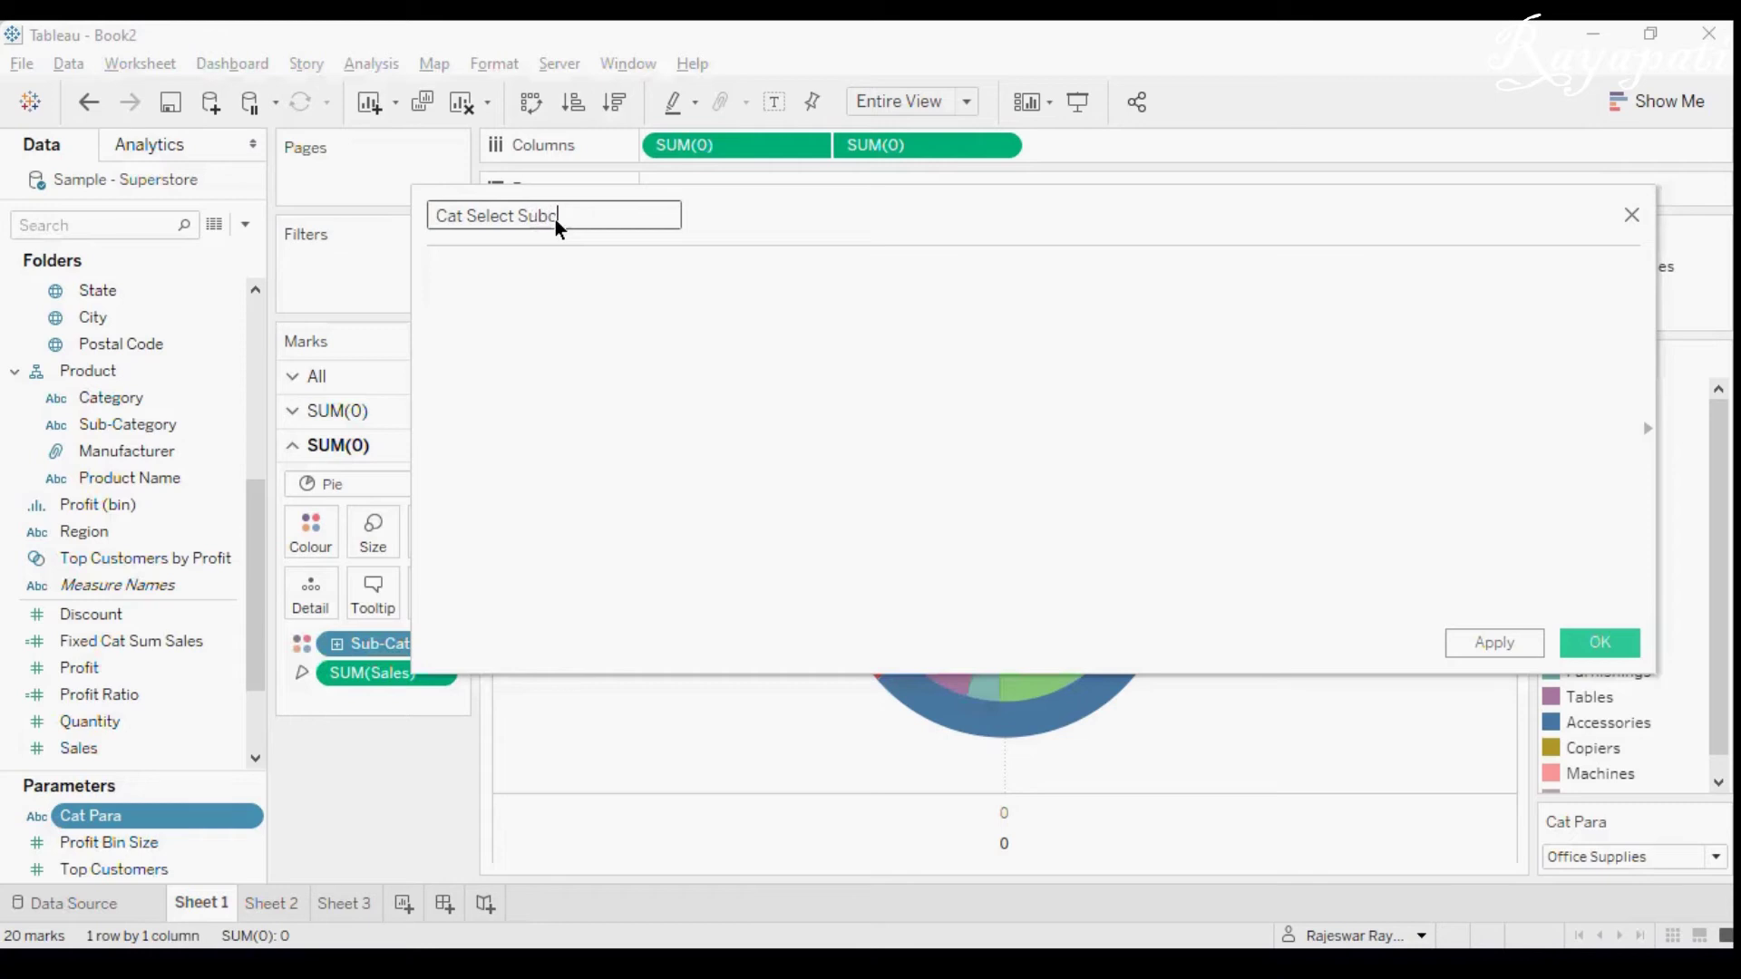
Write the formula's condition in Cat Select Subcat: If [Category] = [Cat Para] Then [Sub-Category].
click(601, 350)
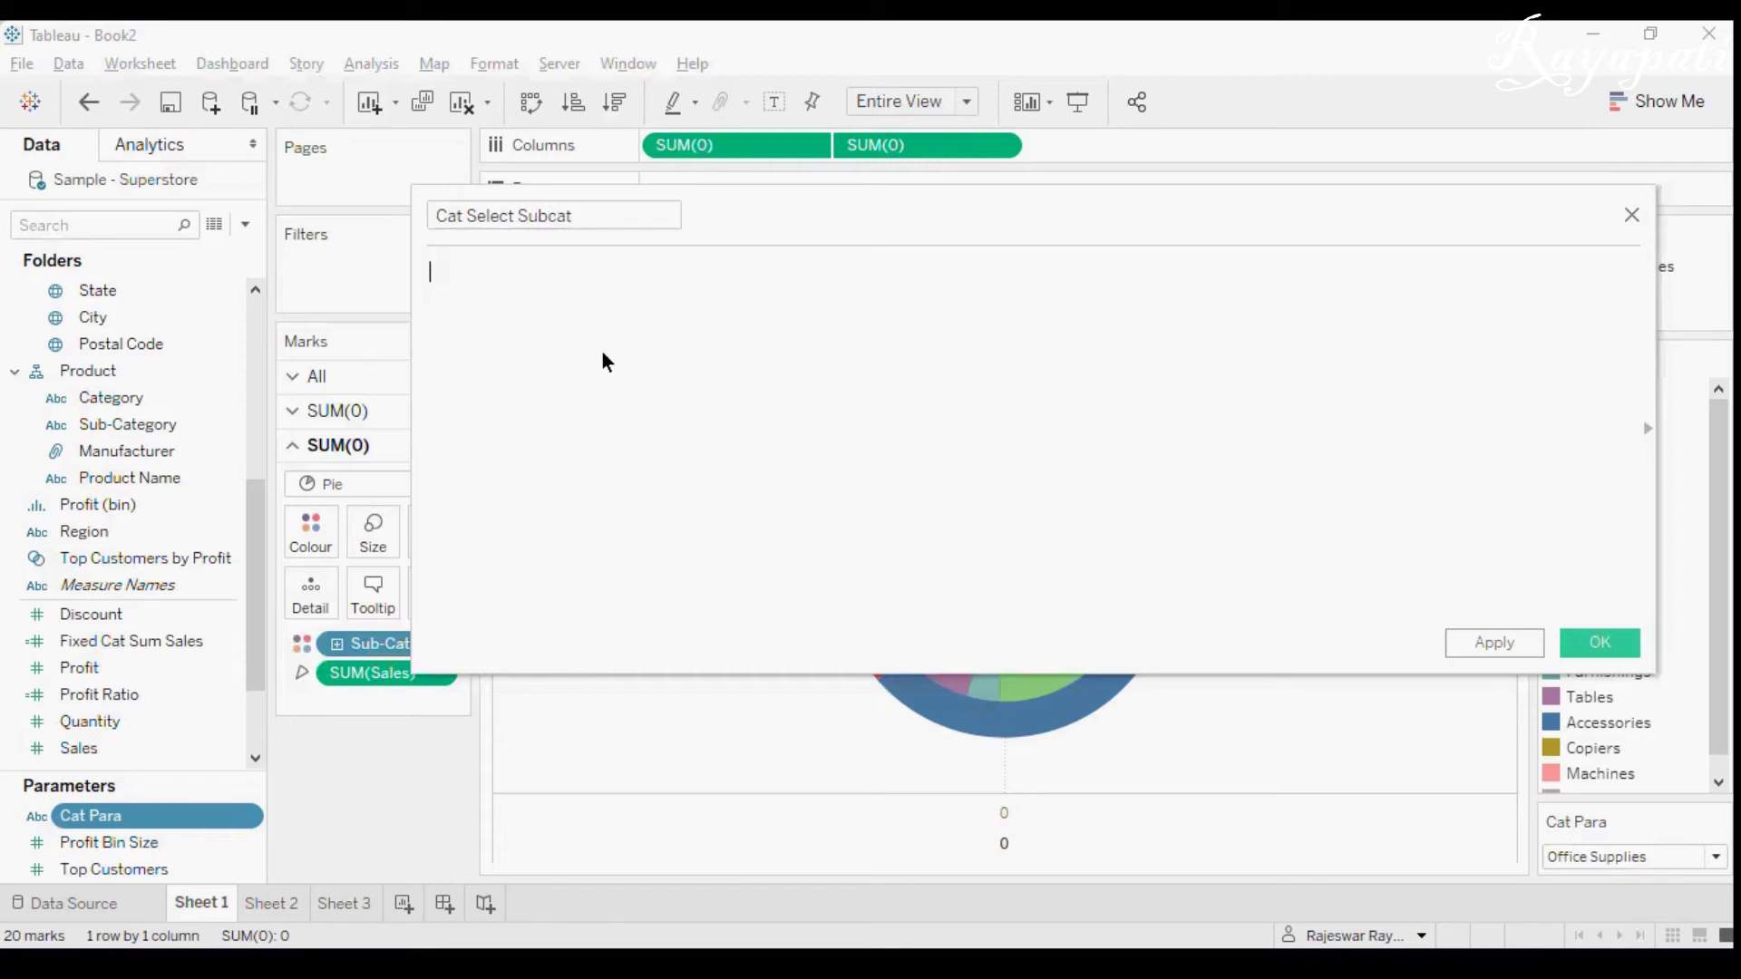
text(If [Cat)
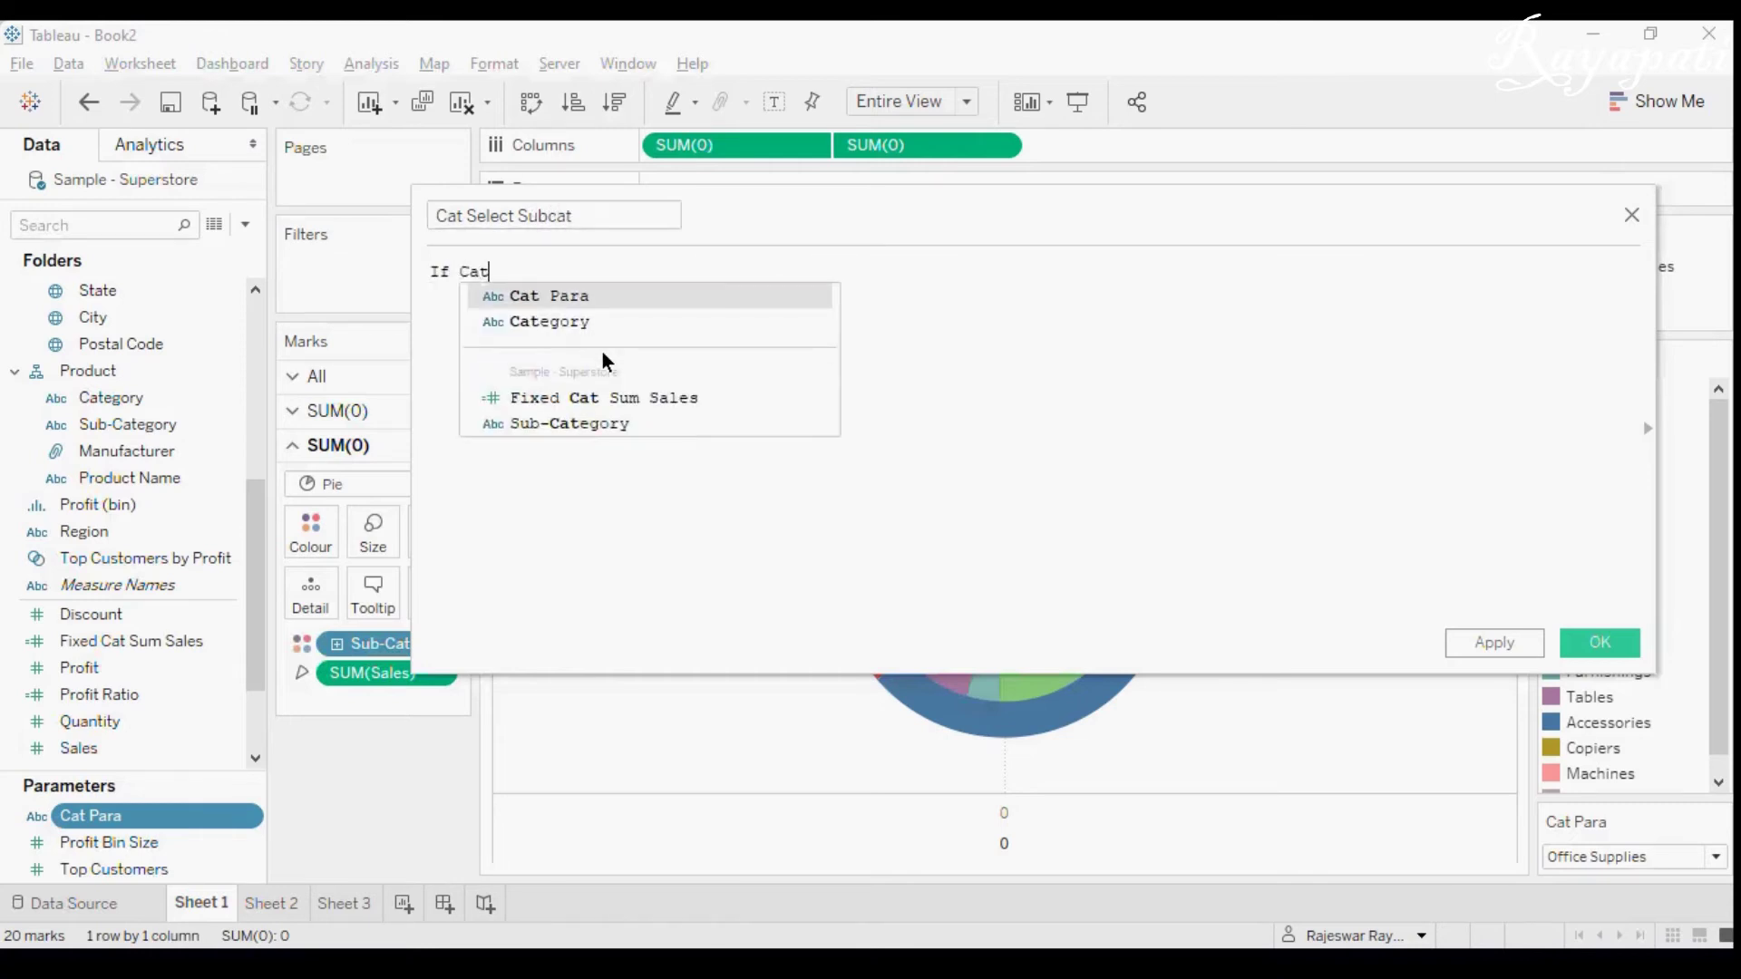
key(Down)
key(Return)
text(= Cat)
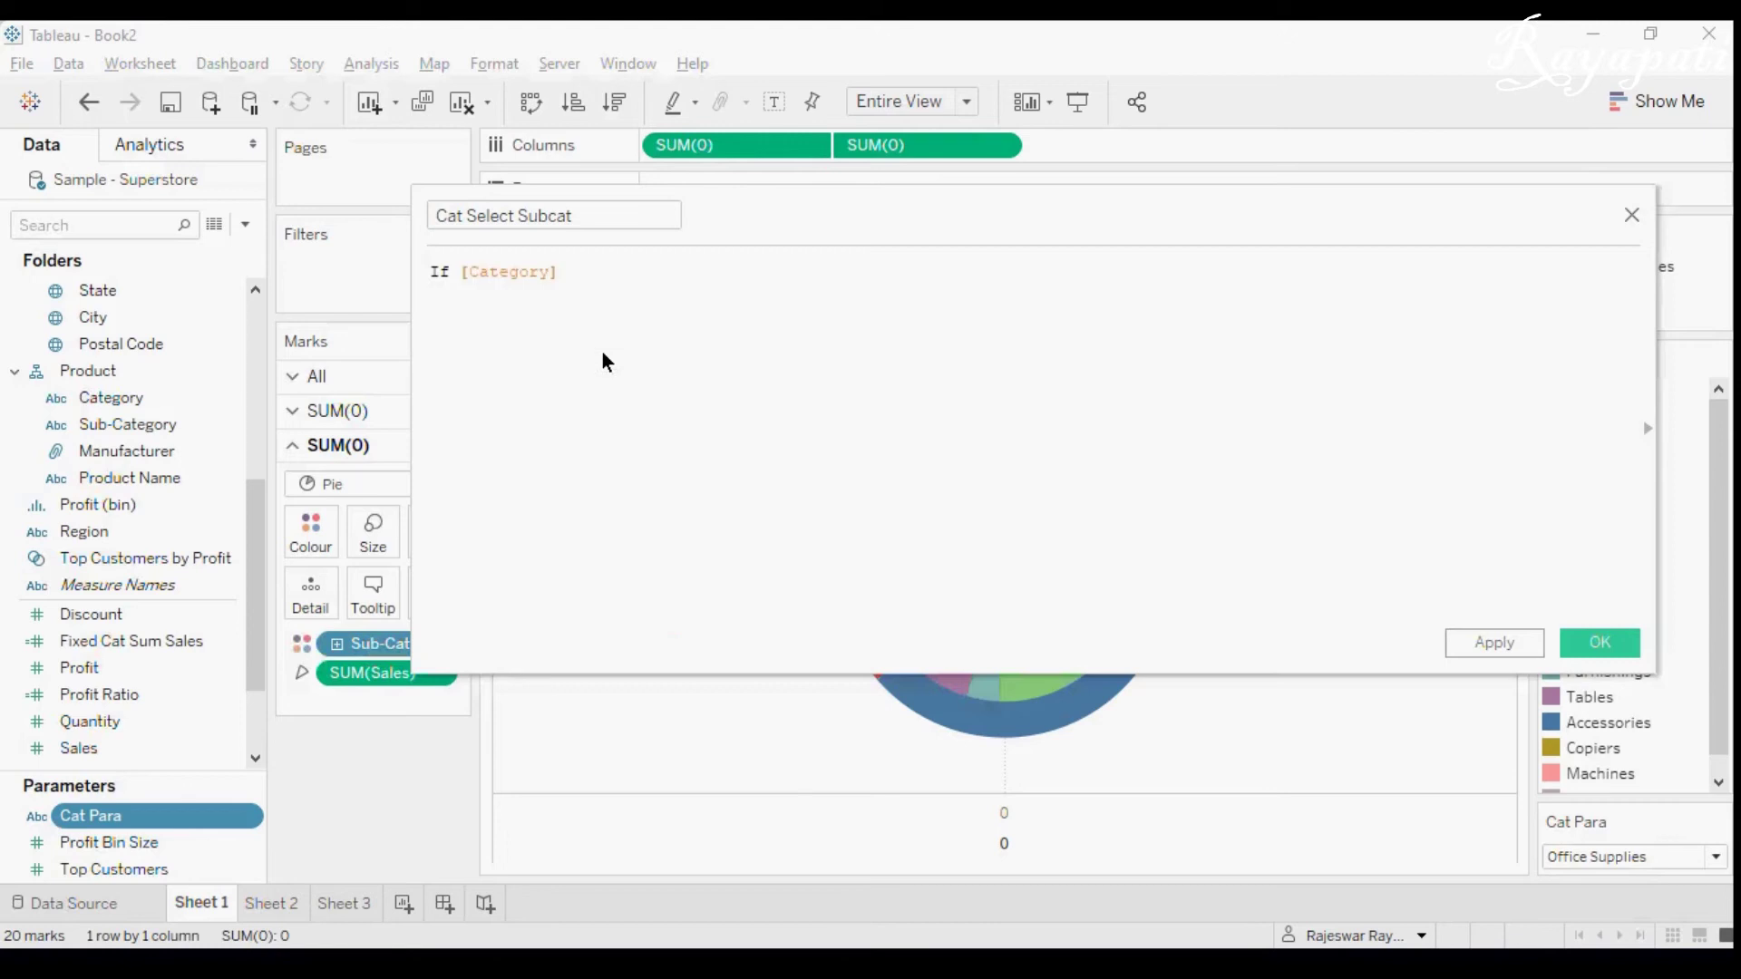
key(Return)
text(The Sum)
key(BackSpace)
key(BackSpace)
text(um)
key(BackSpace)
key(BackSpace)
key(BackSpace)
key(BackSpace)
text(n [Sub-Category])
Finish the Cat Select Subcat formula with Else [Category] and End, and save the calculated field.
key(Return)
text(Else Cat)
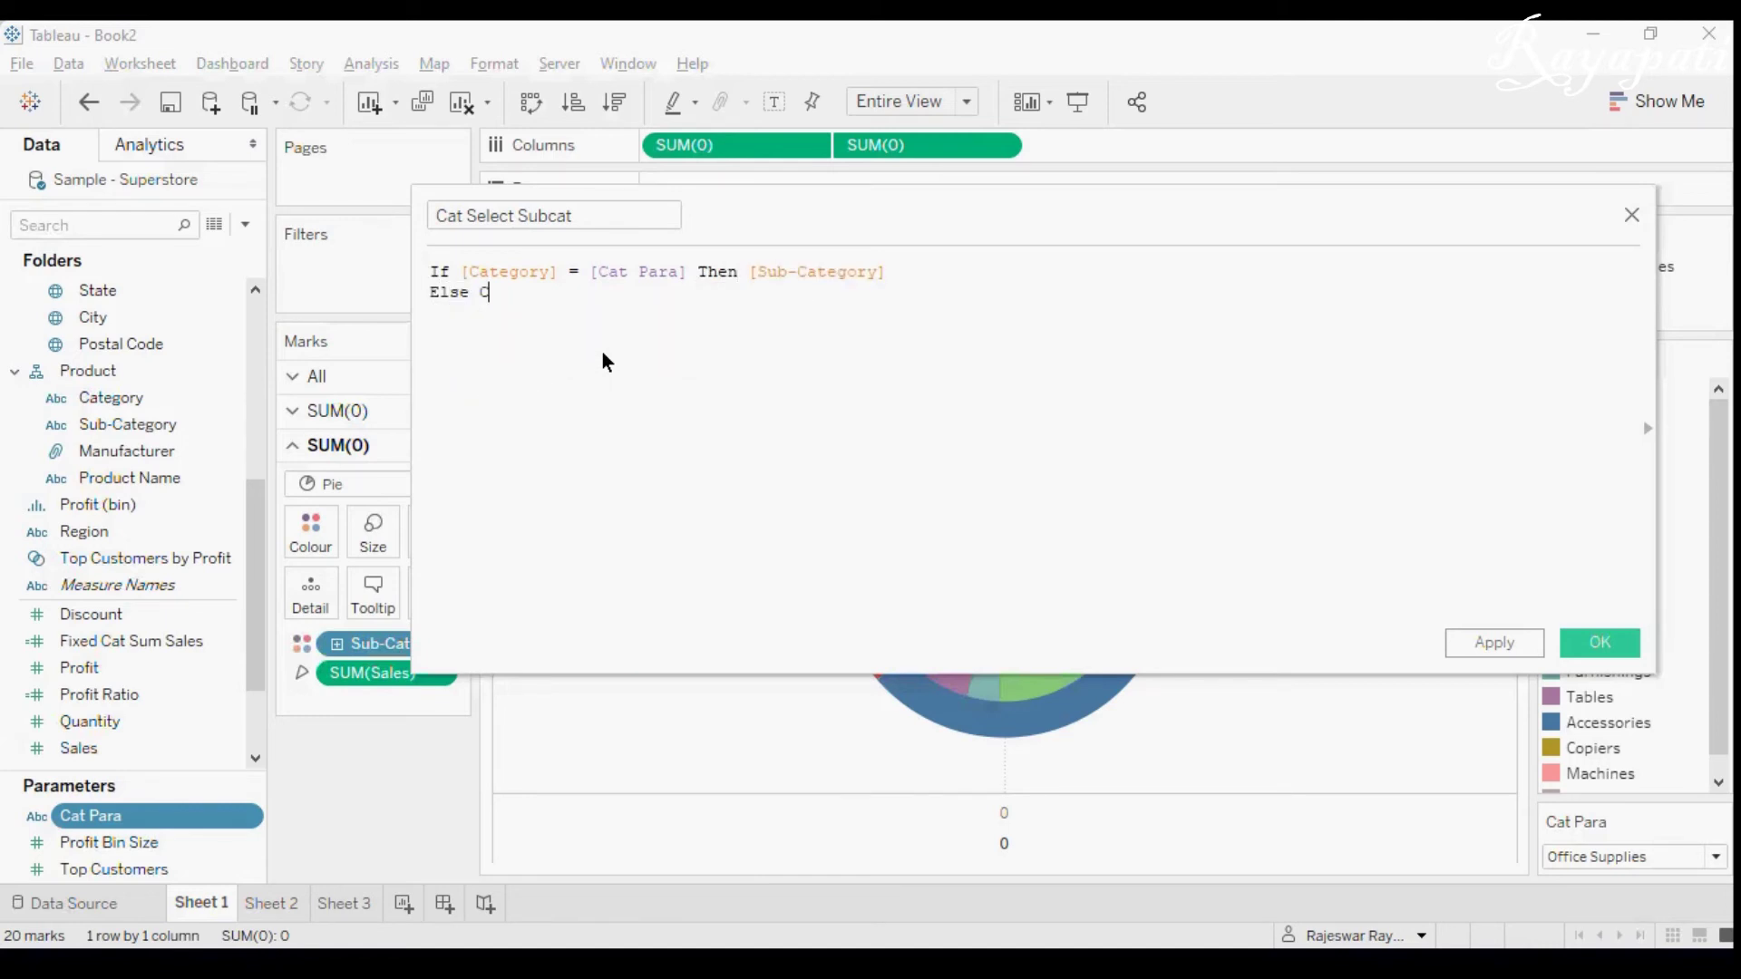
key(Up)
key(Up)
key(Up)
key(Up)
key(Down)
key(Return)
key(Return)
text(End)
key(Escape)
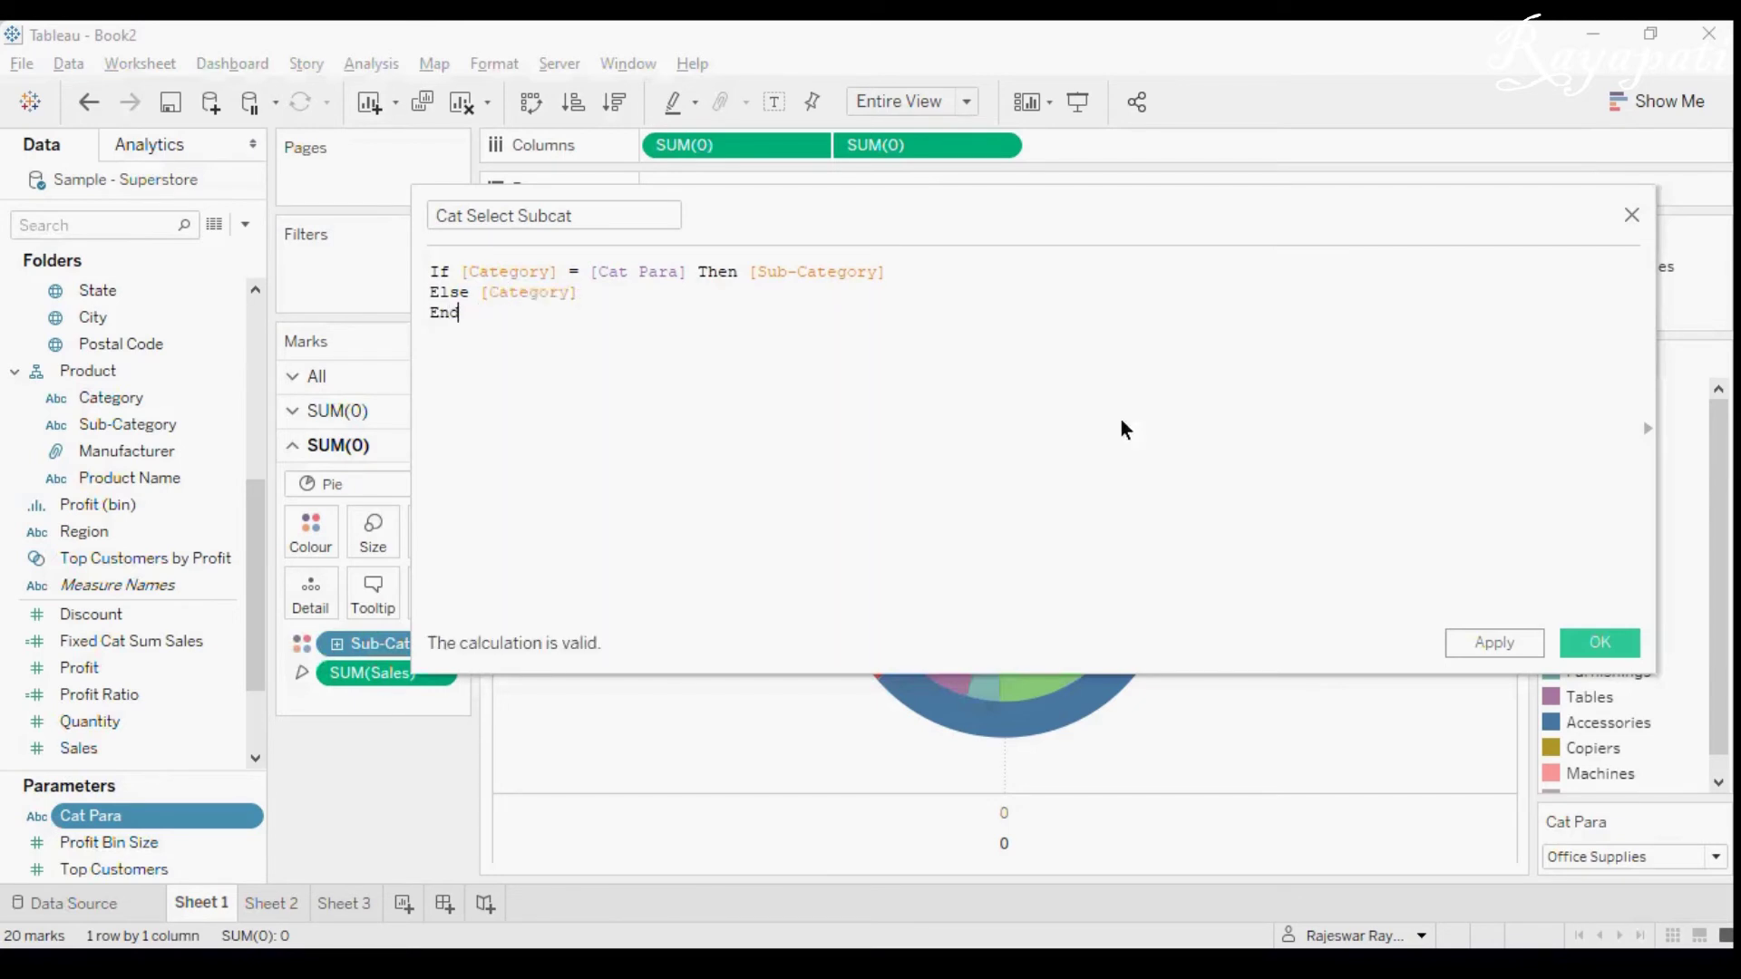
click(1494, 643)
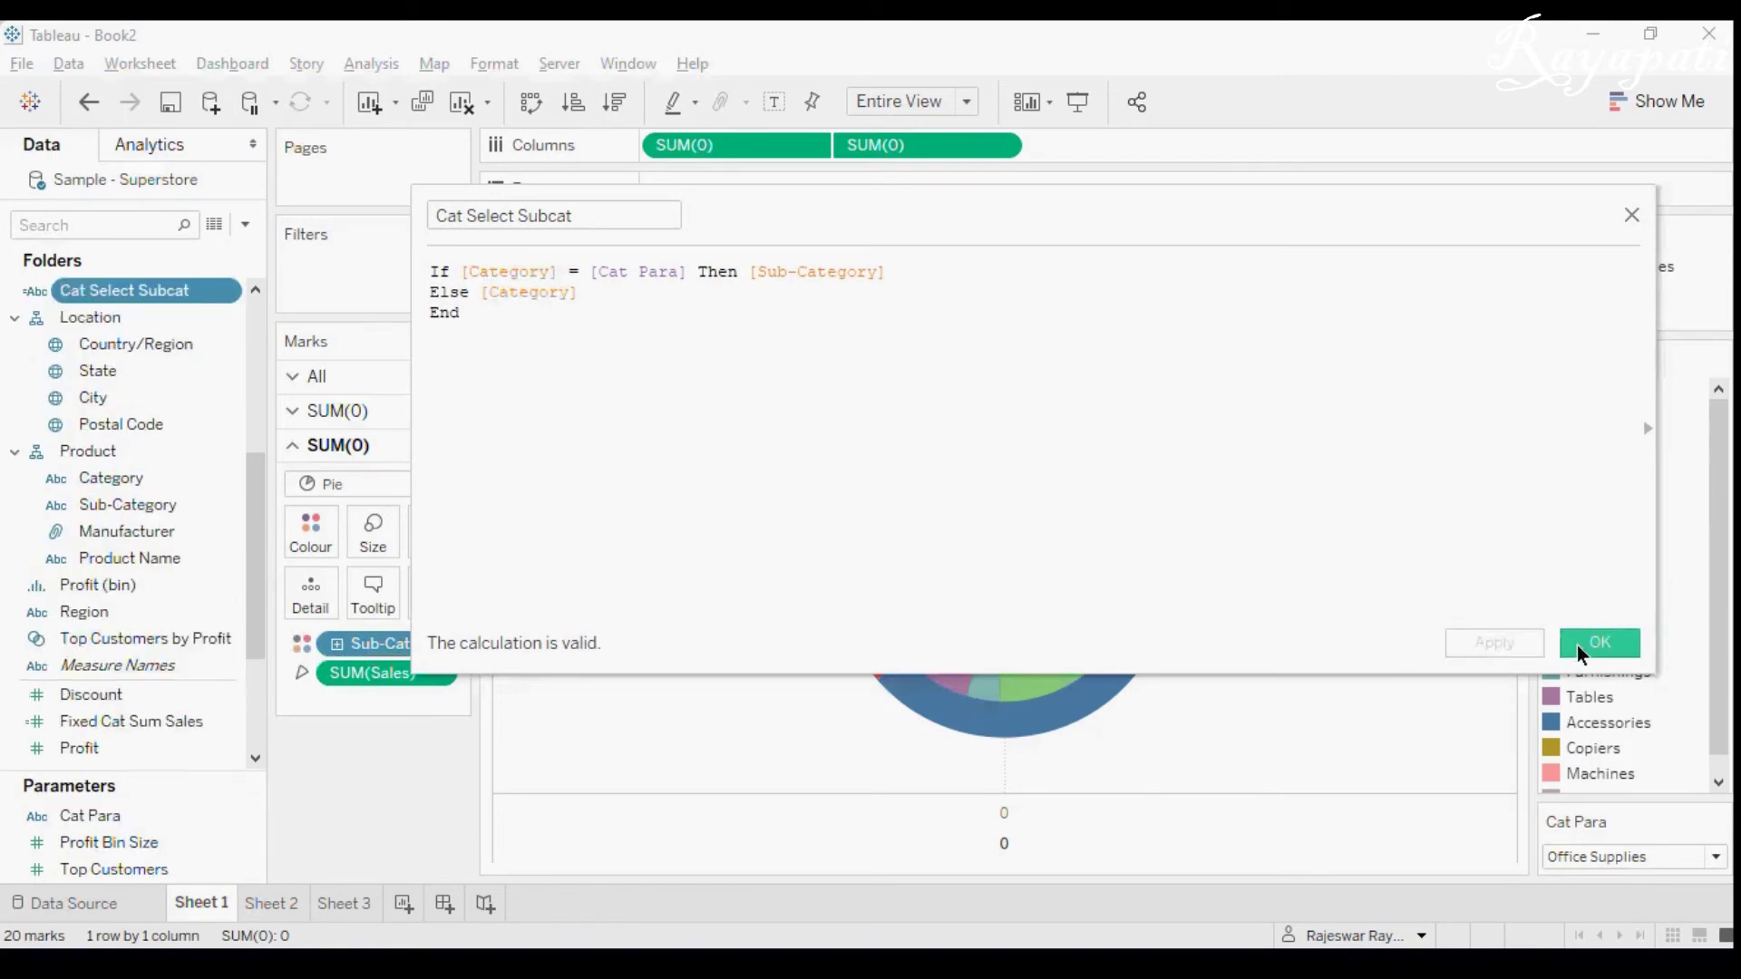
click(1598, 643)
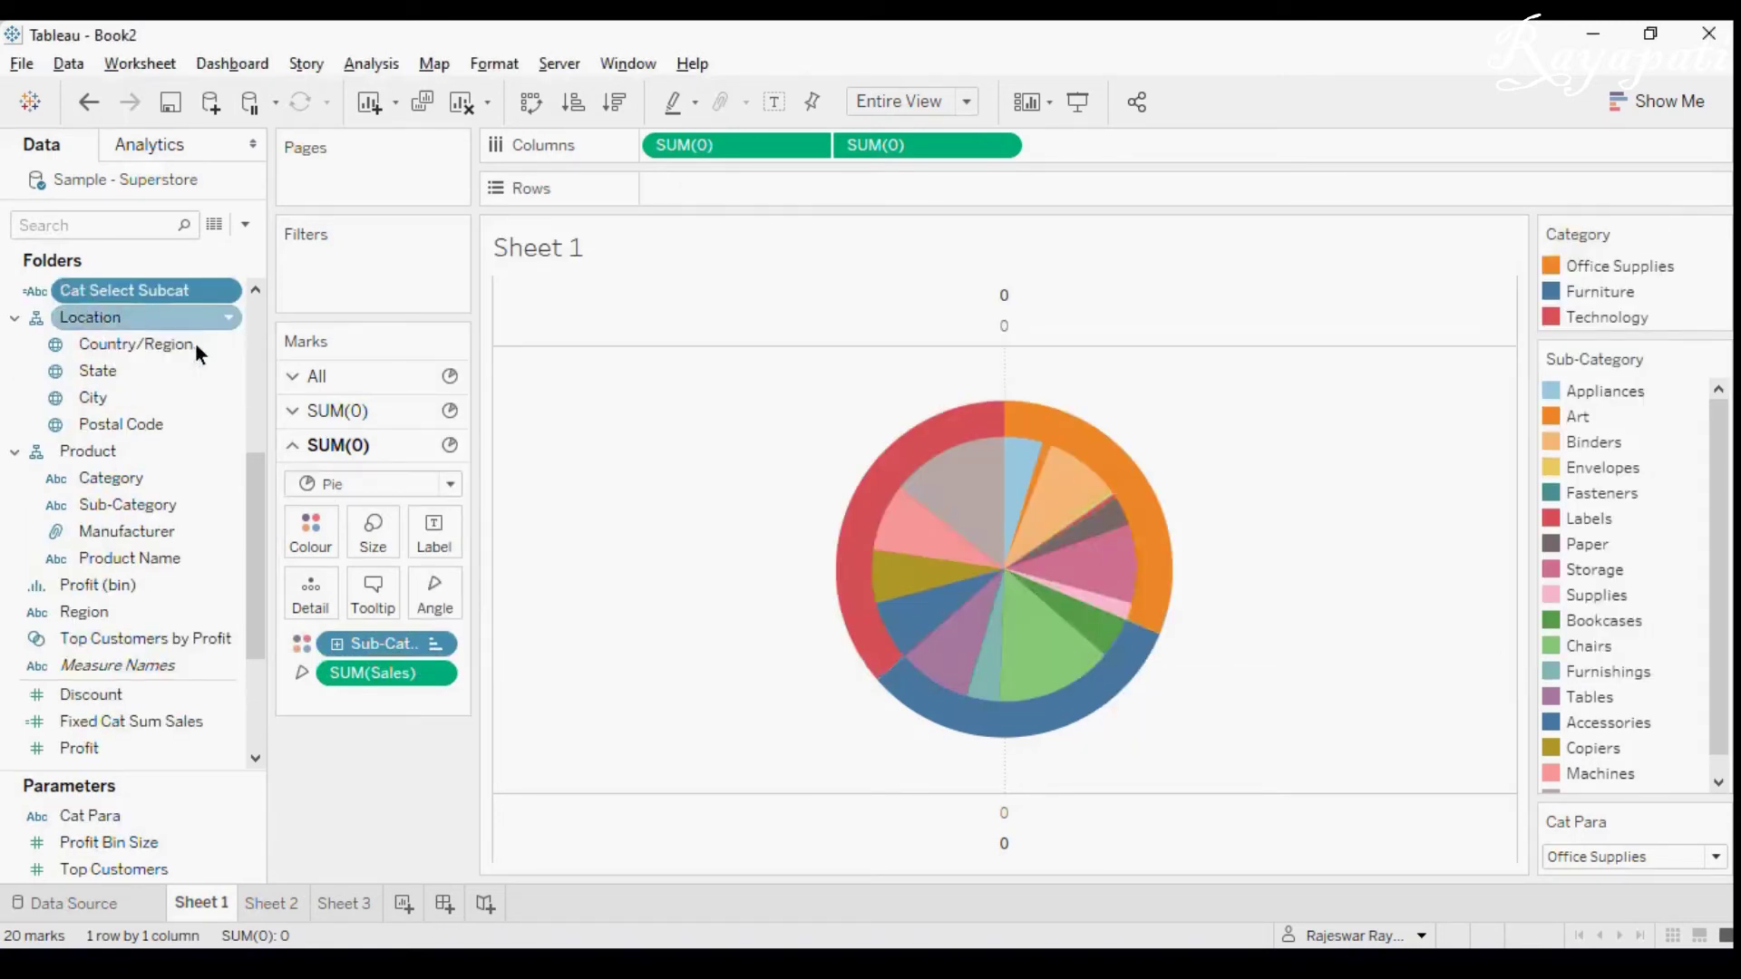
Replace Sub-Category with Cat Select Subcat as the second pie's colour field.
drag(354, 645, 361, 763)
drag(114, 292, 309, 541)
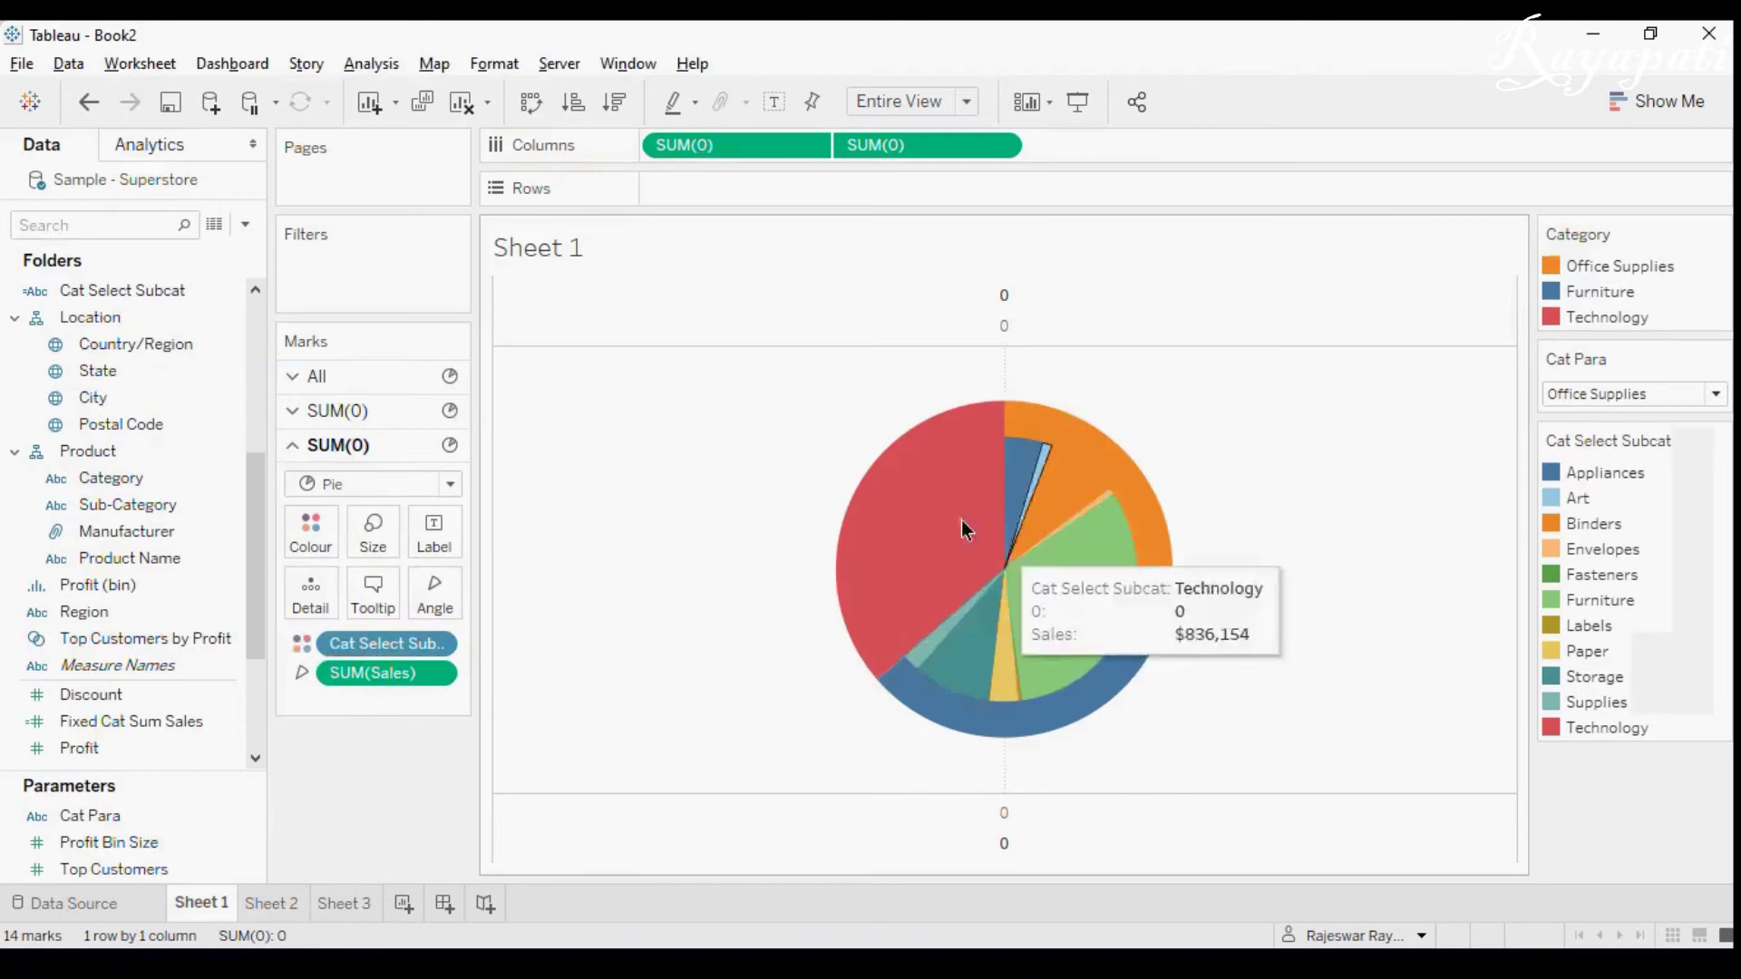
mouse_move(994, 517)
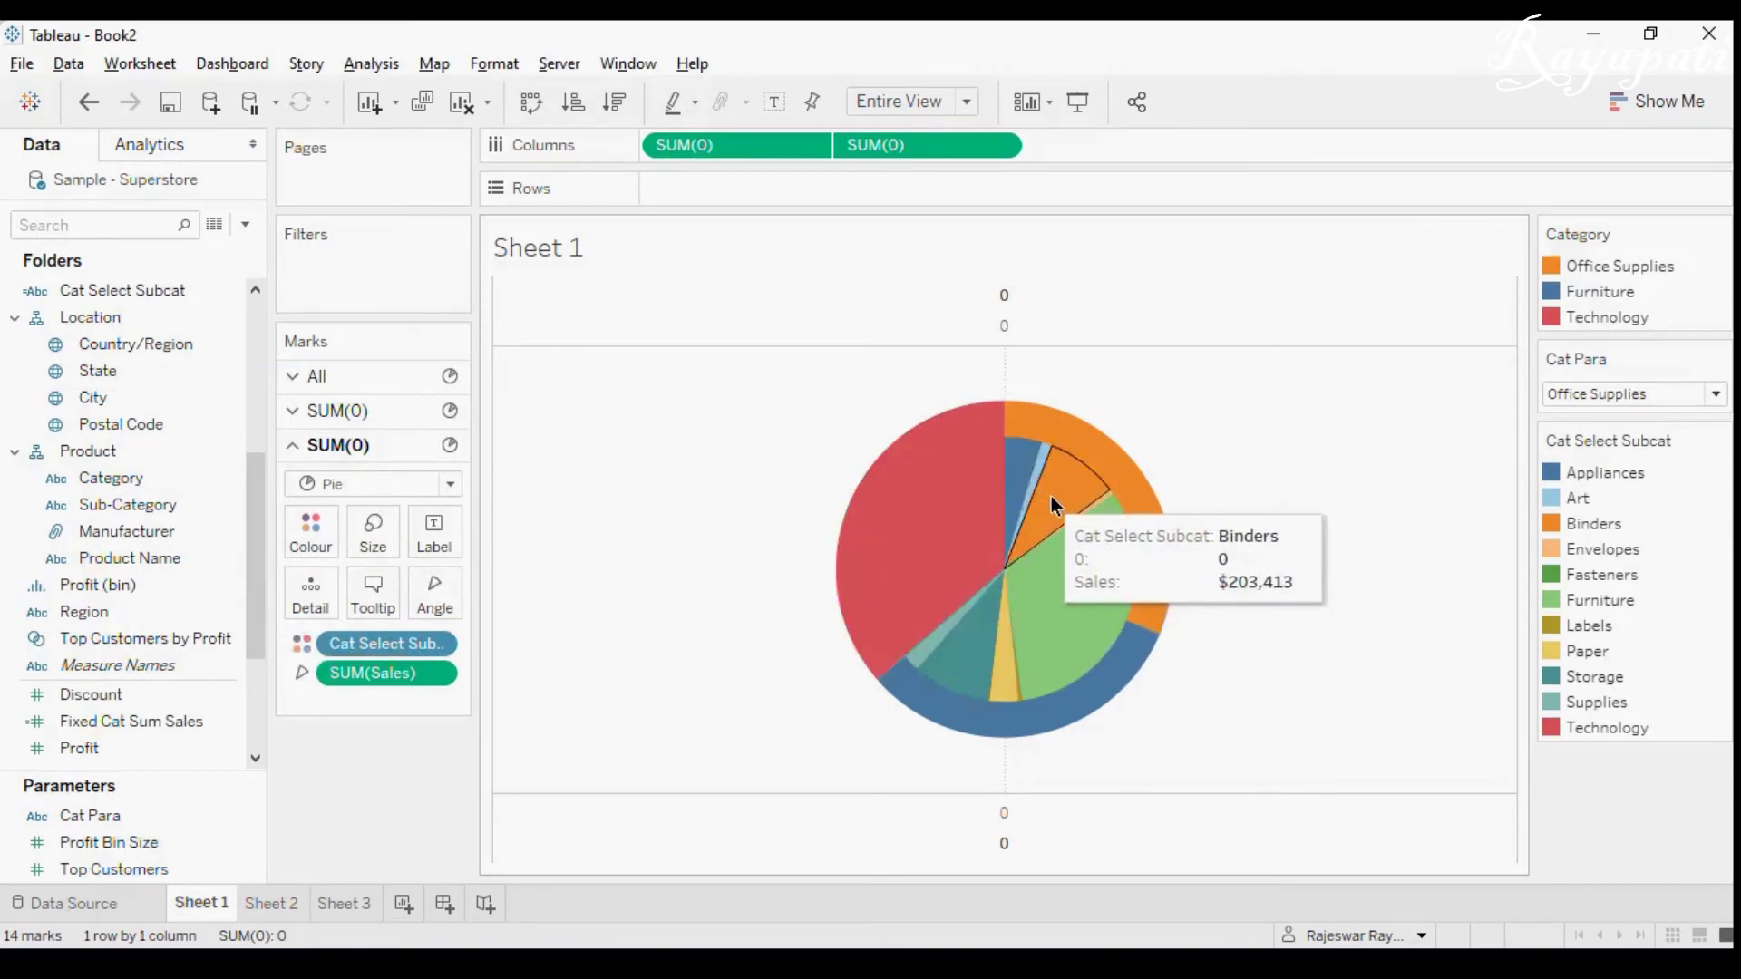
Sort Cat Select Subcat on the second pie ascending by the sum of the Fixed Cat Sum Sales field.
right_click(438, 646)
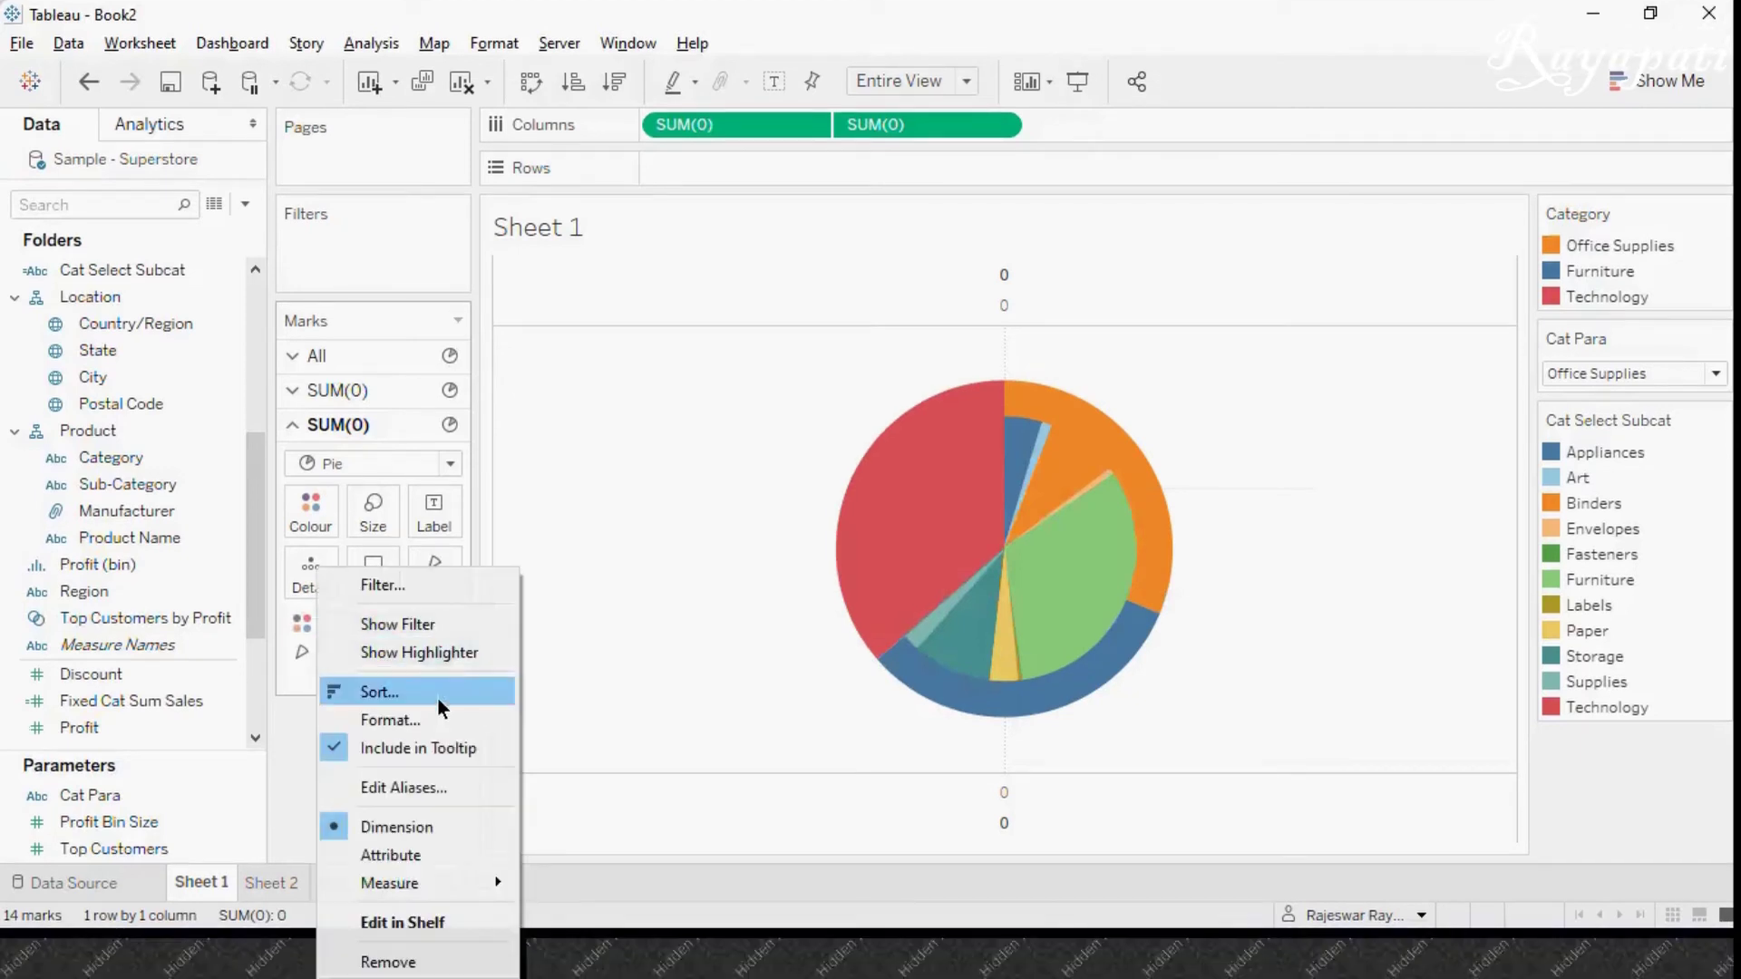
click(379, 691)
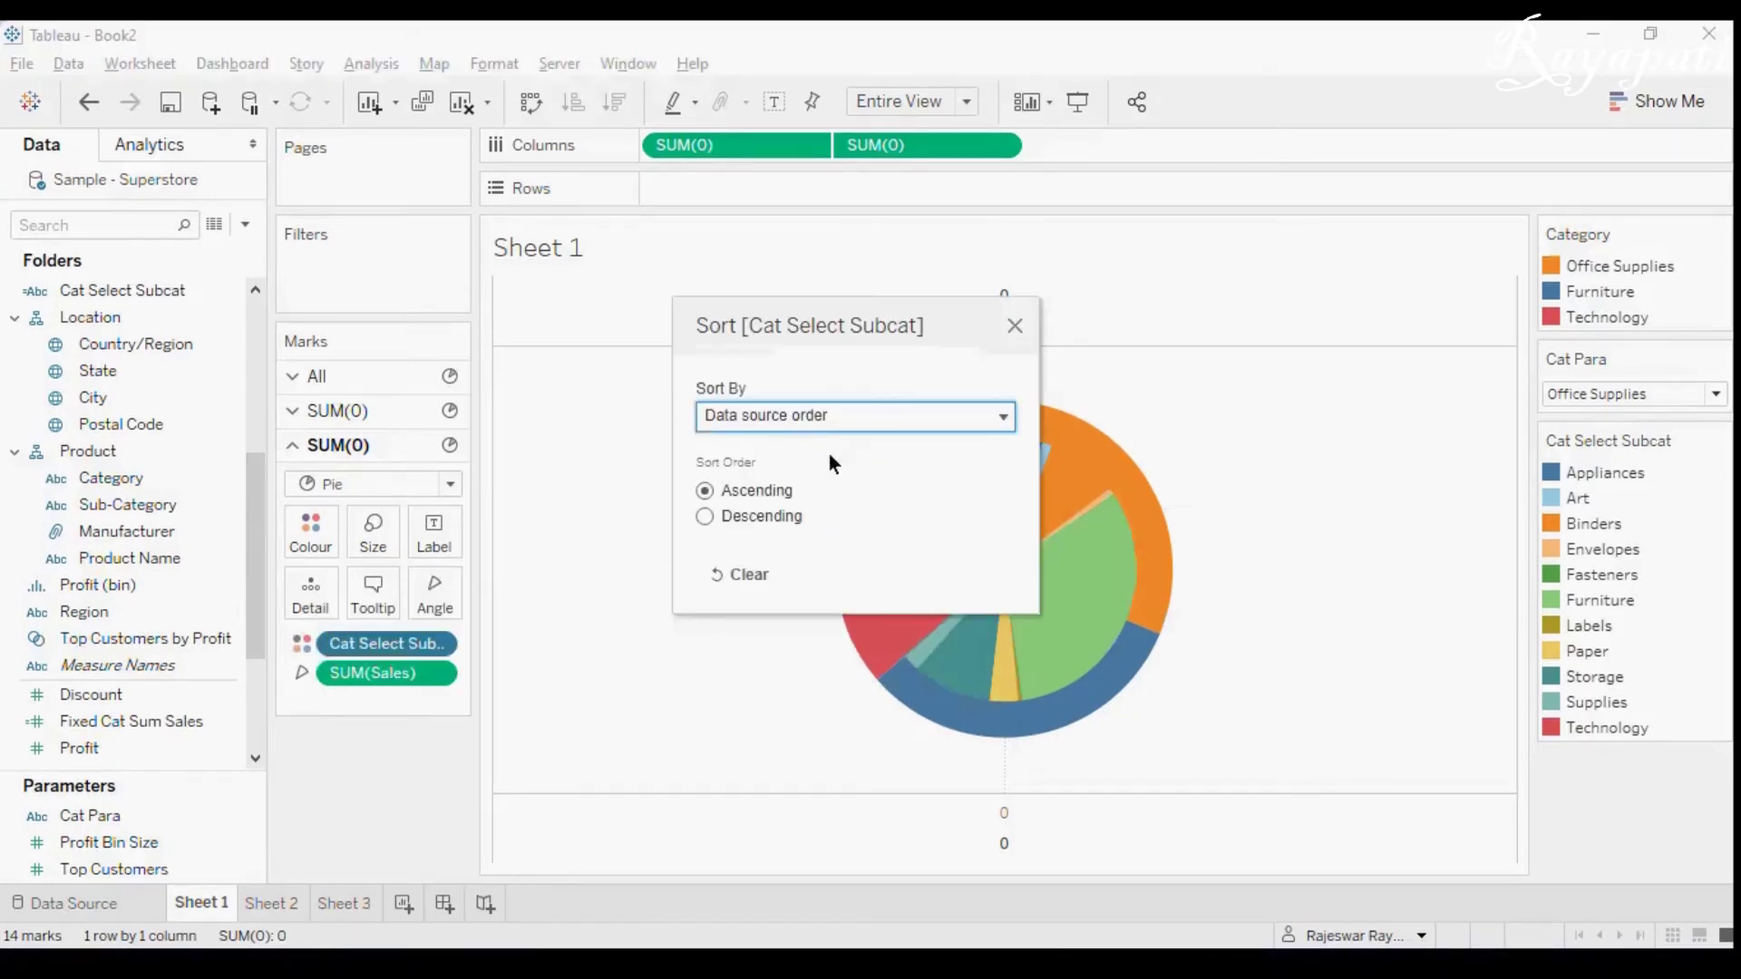
click(863, 424)
click(802, 481)
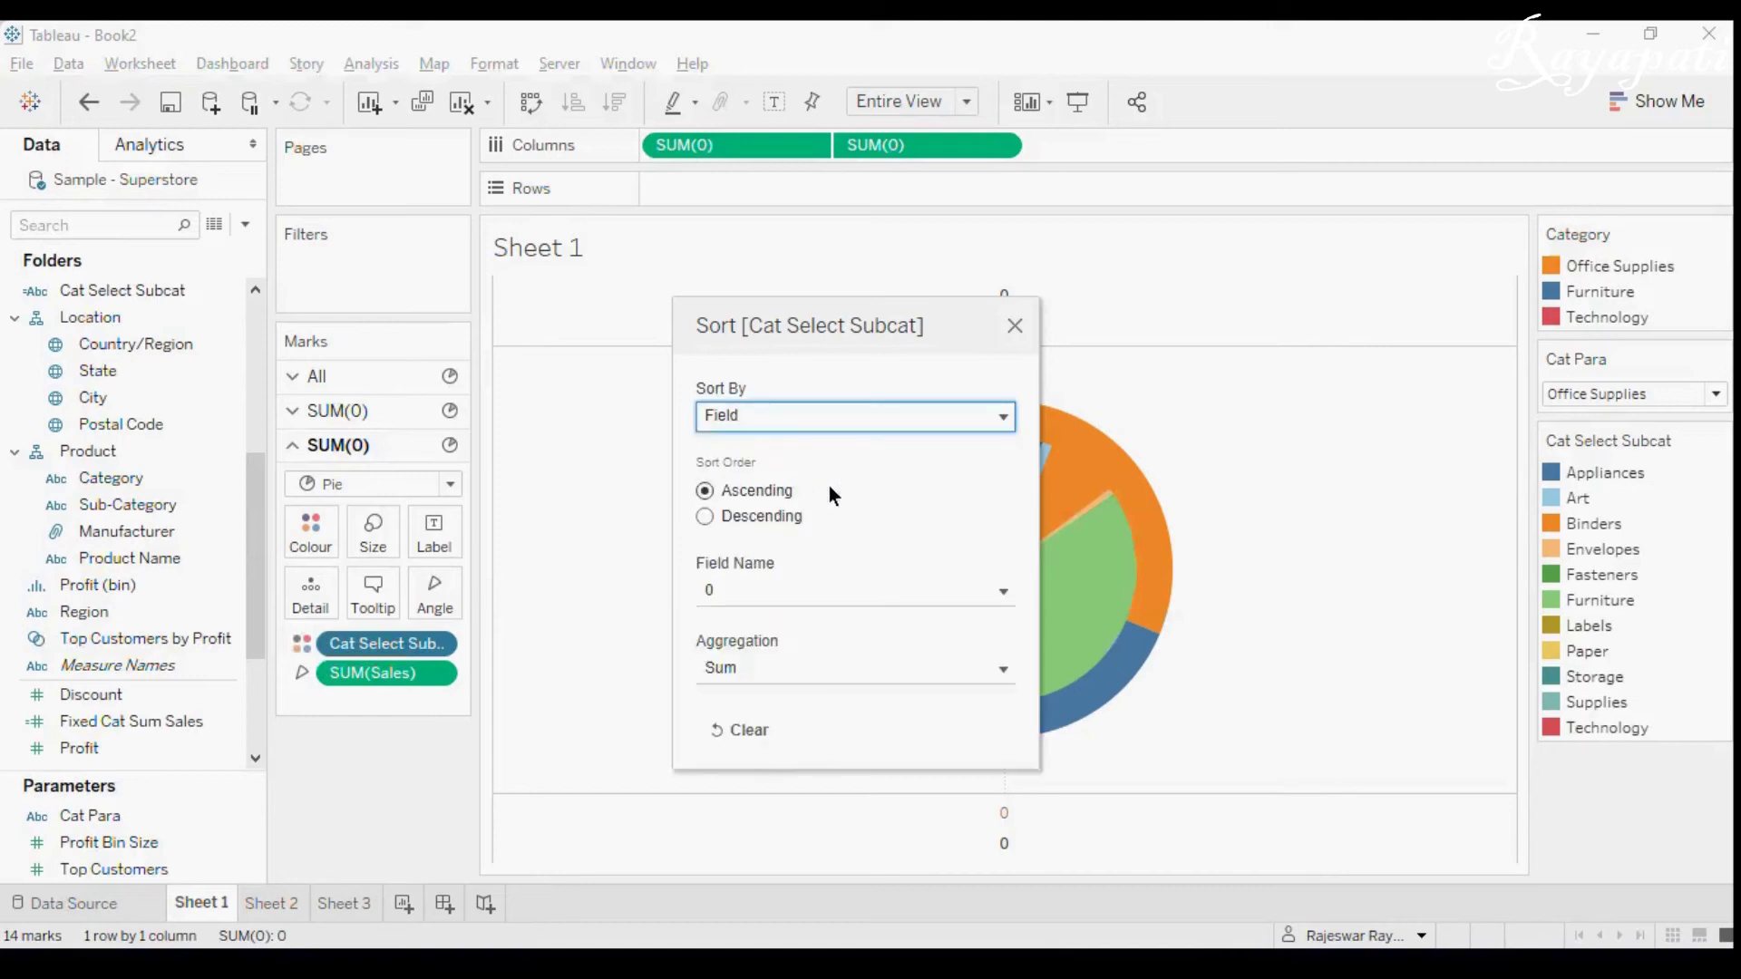
click(767, 585)
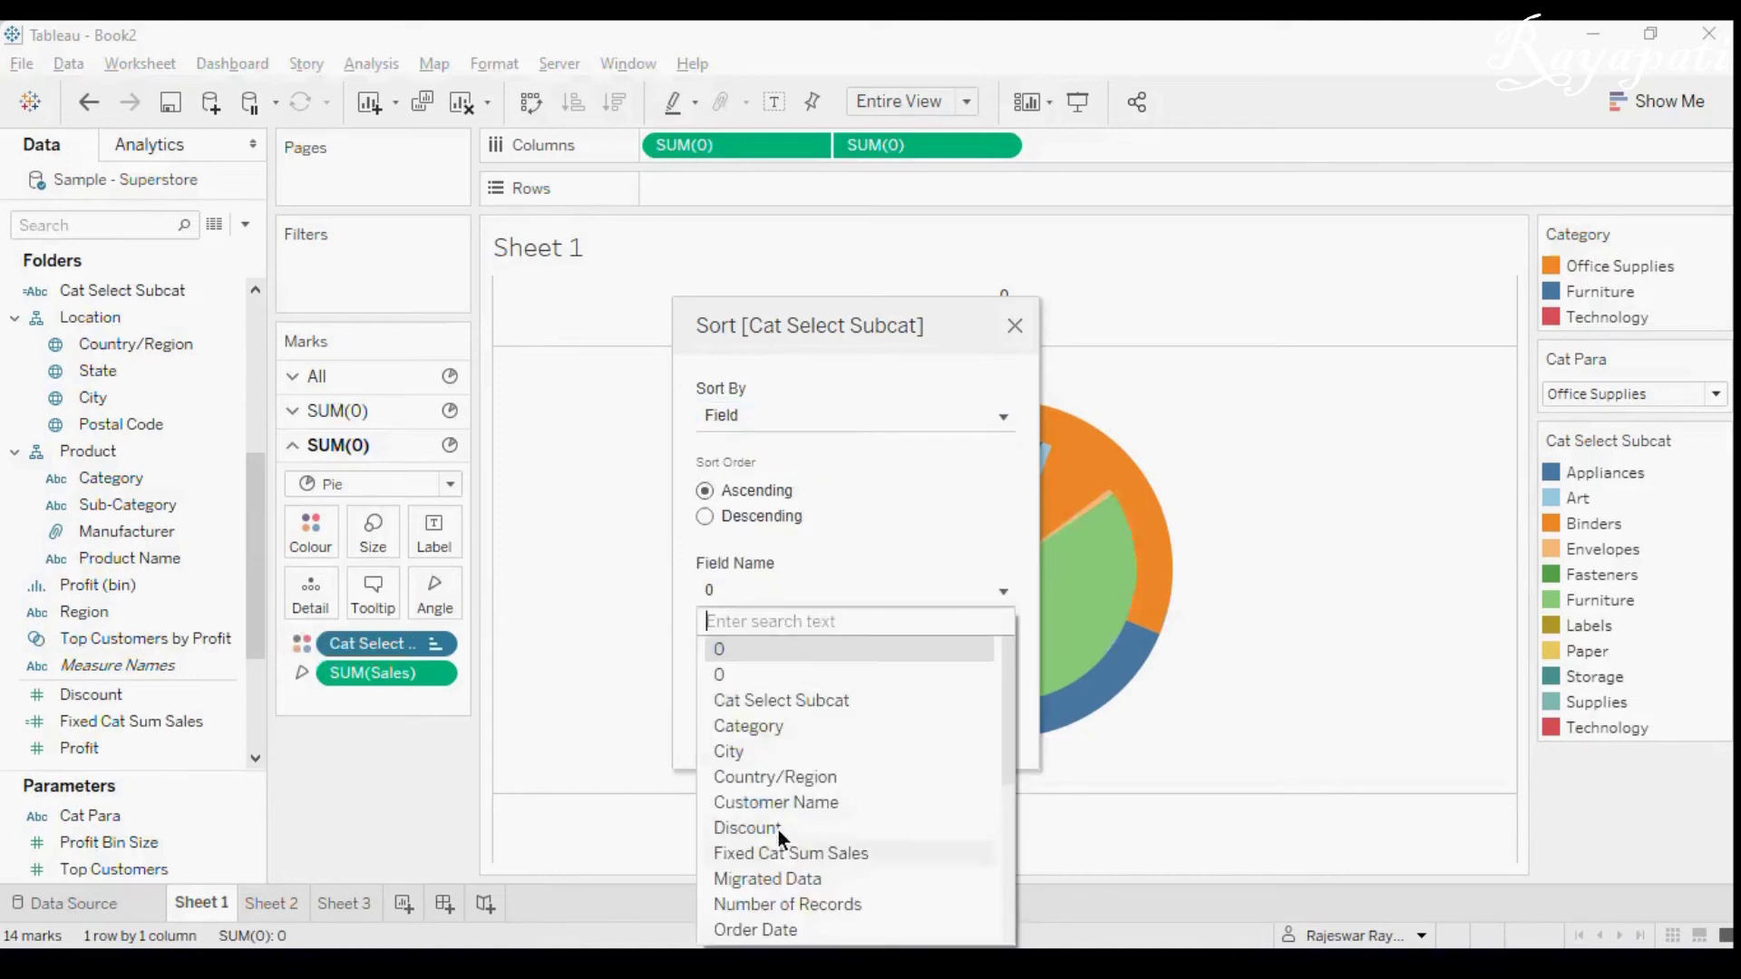
click(778, 852)
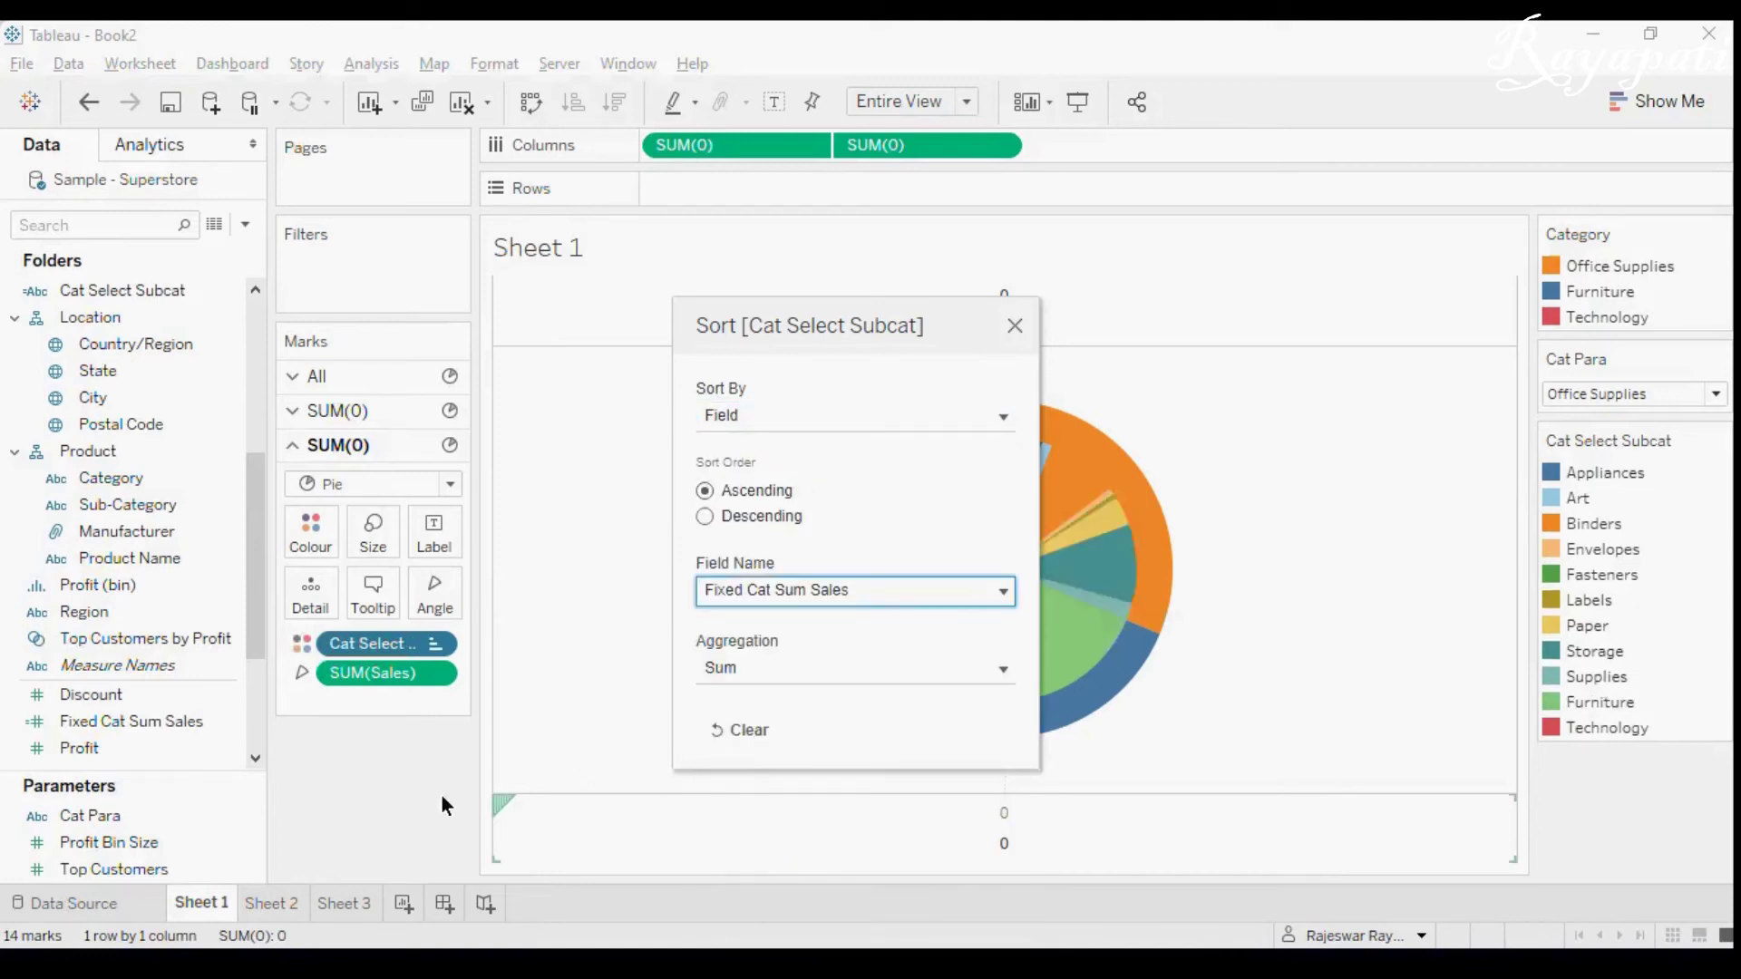
click(1014, 323)
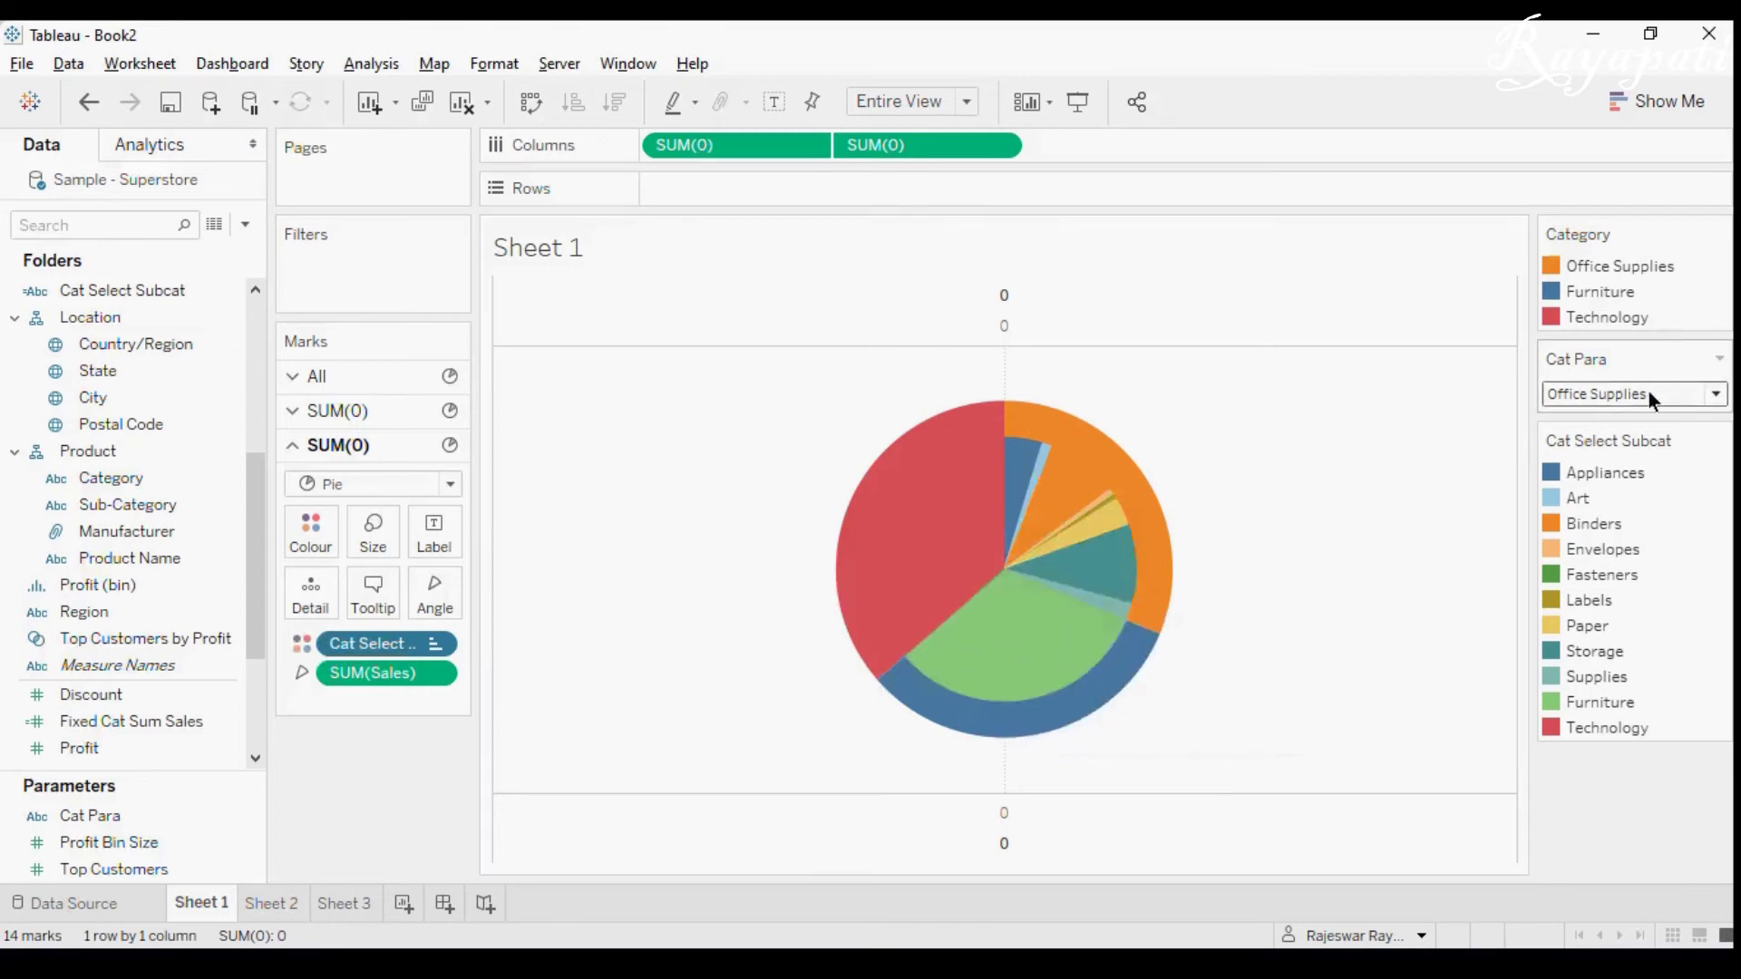
Try assigning the Orange palette to the Cat Select Subcat items from Art through Furniture in the second pie.
mouse_move(1117, 450)
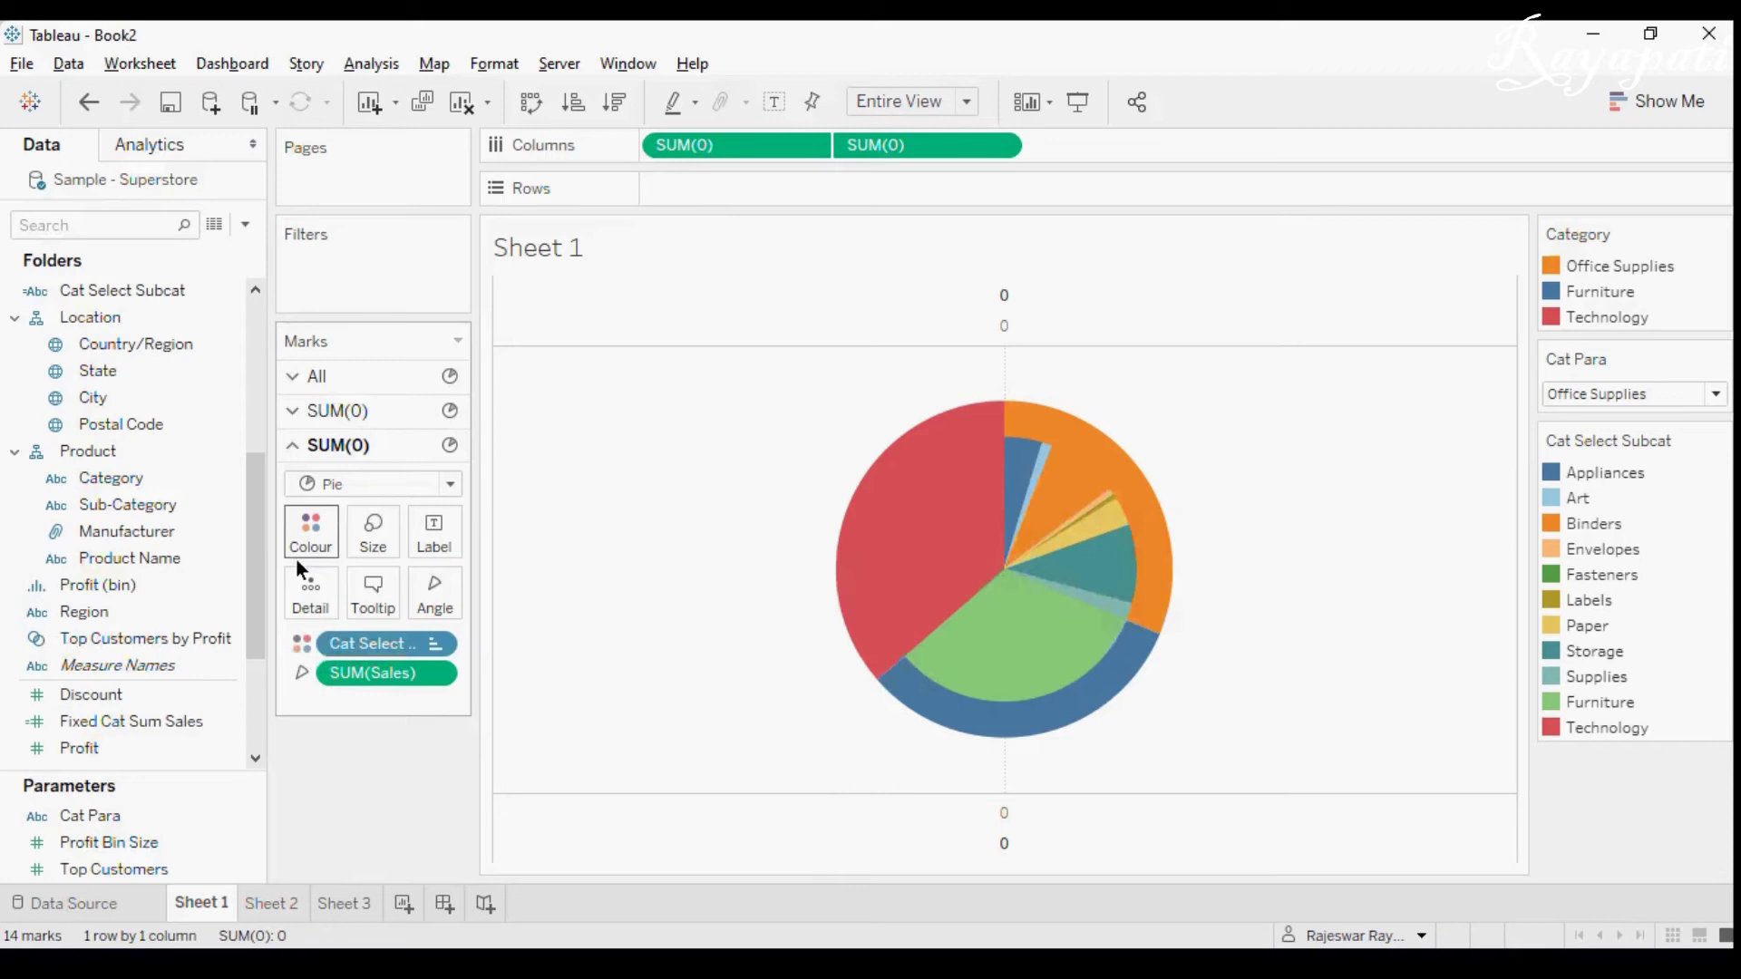
click(317, 542)
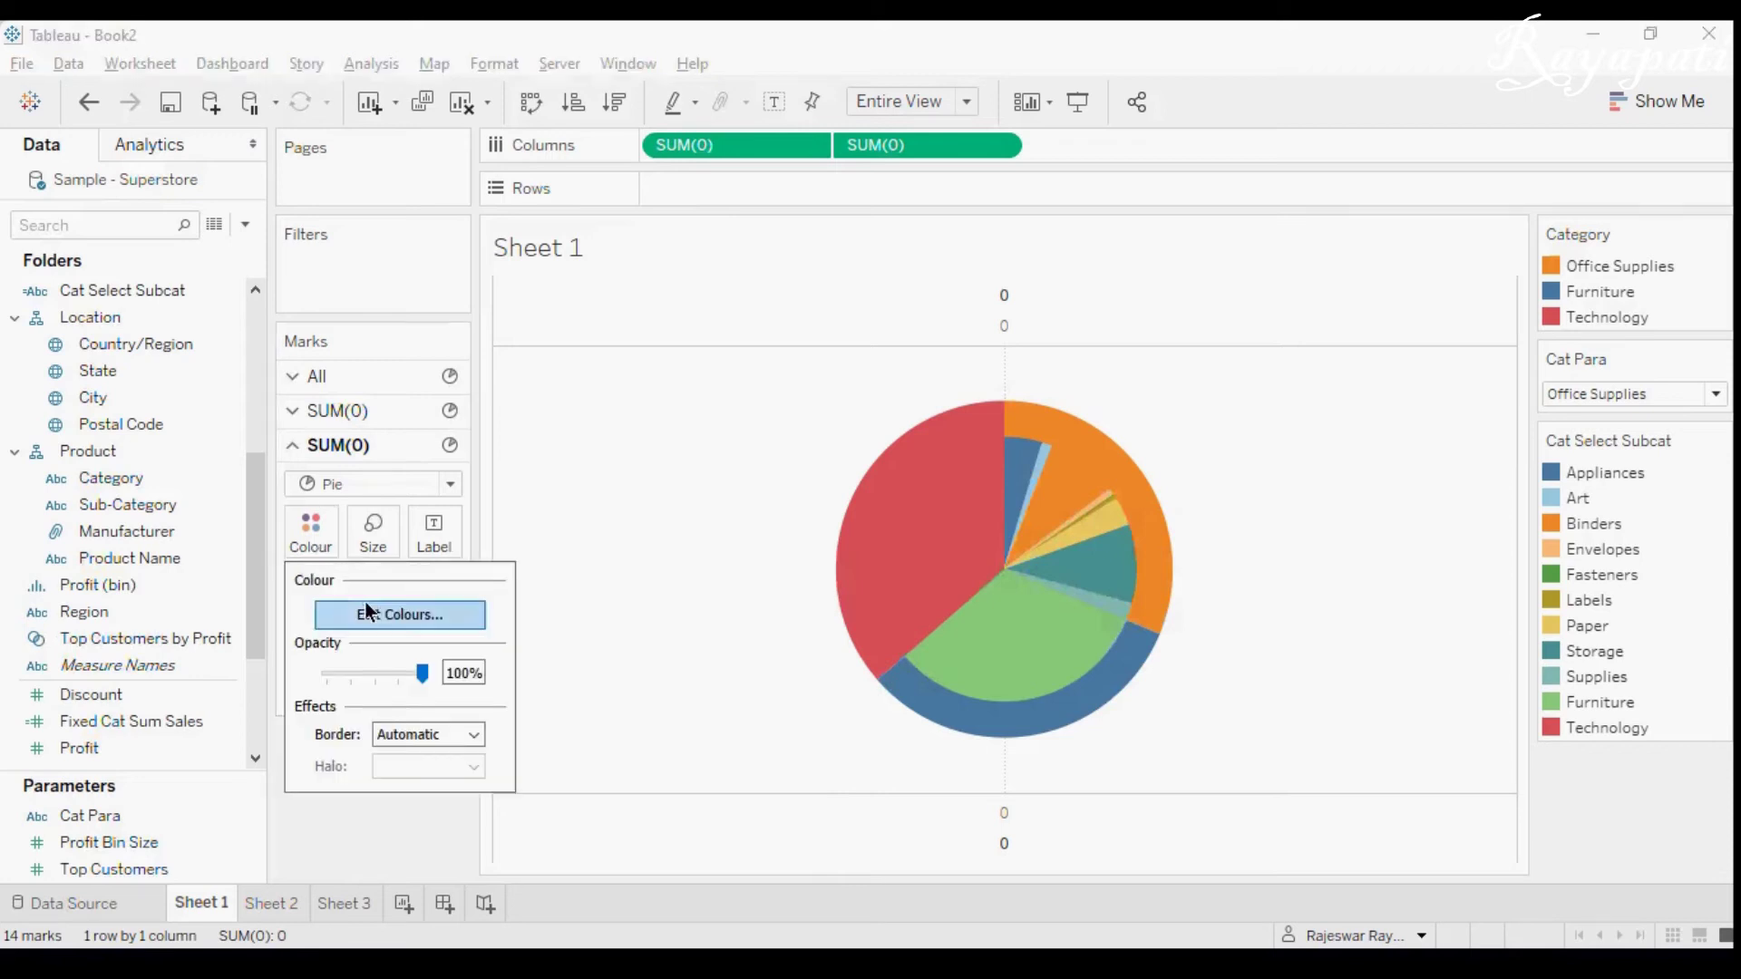
click(377, 614)
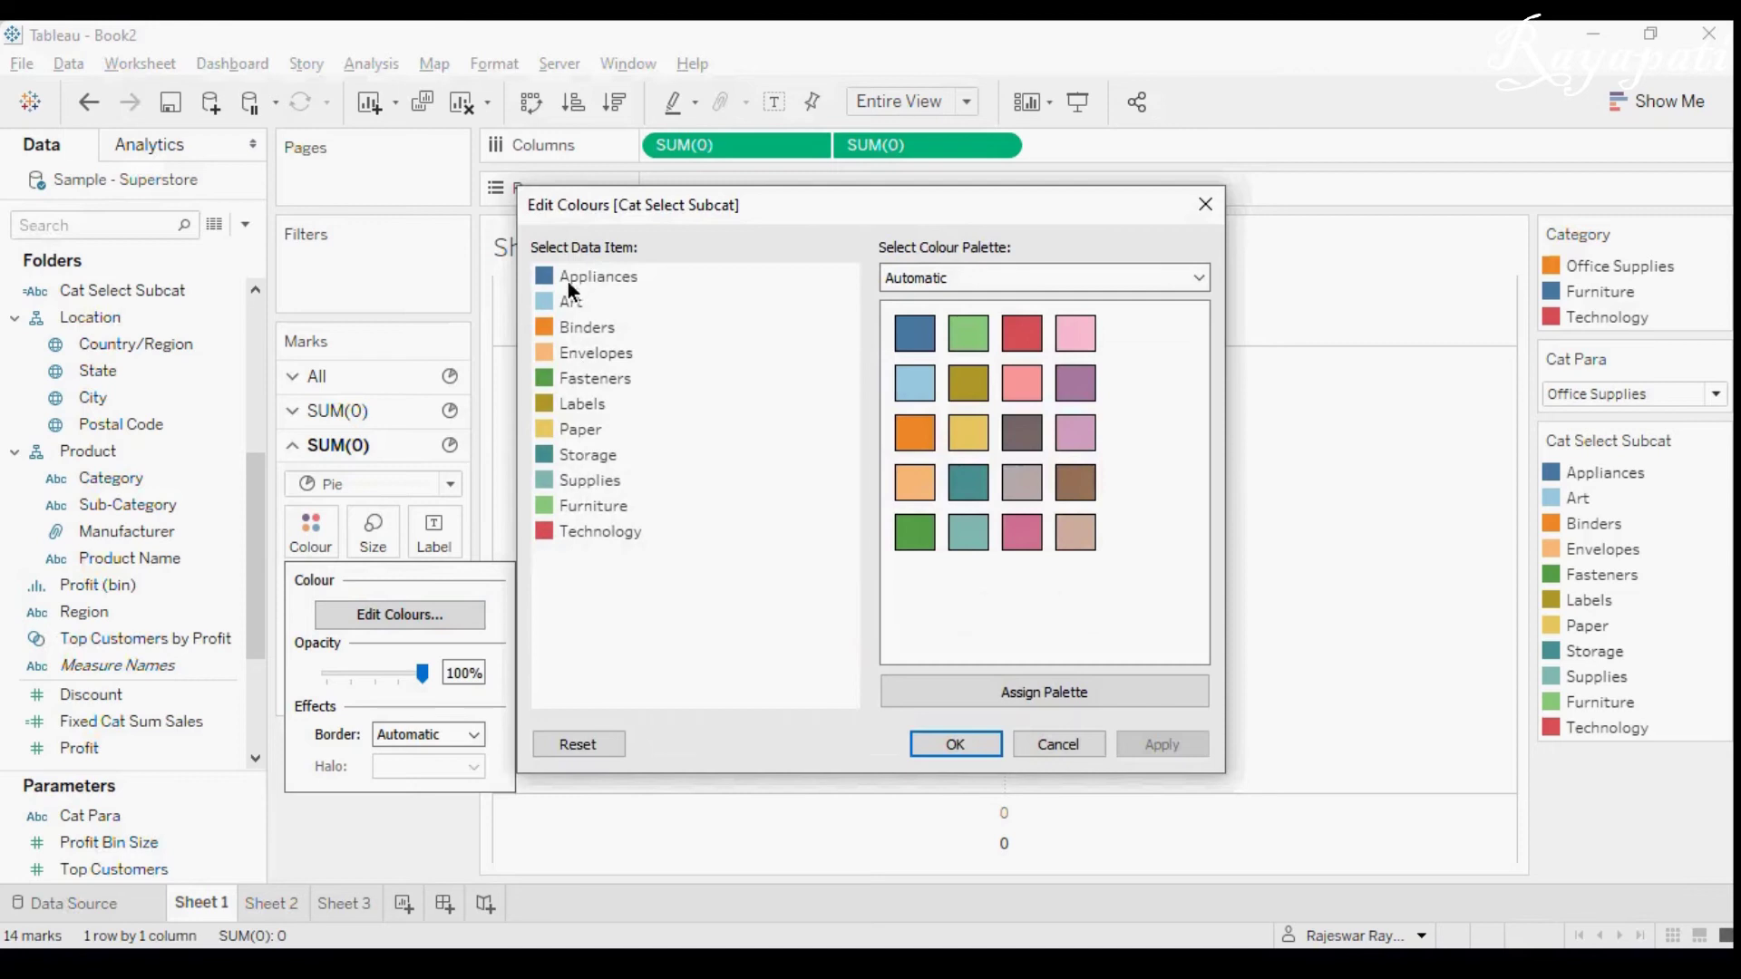
click(550, 504)
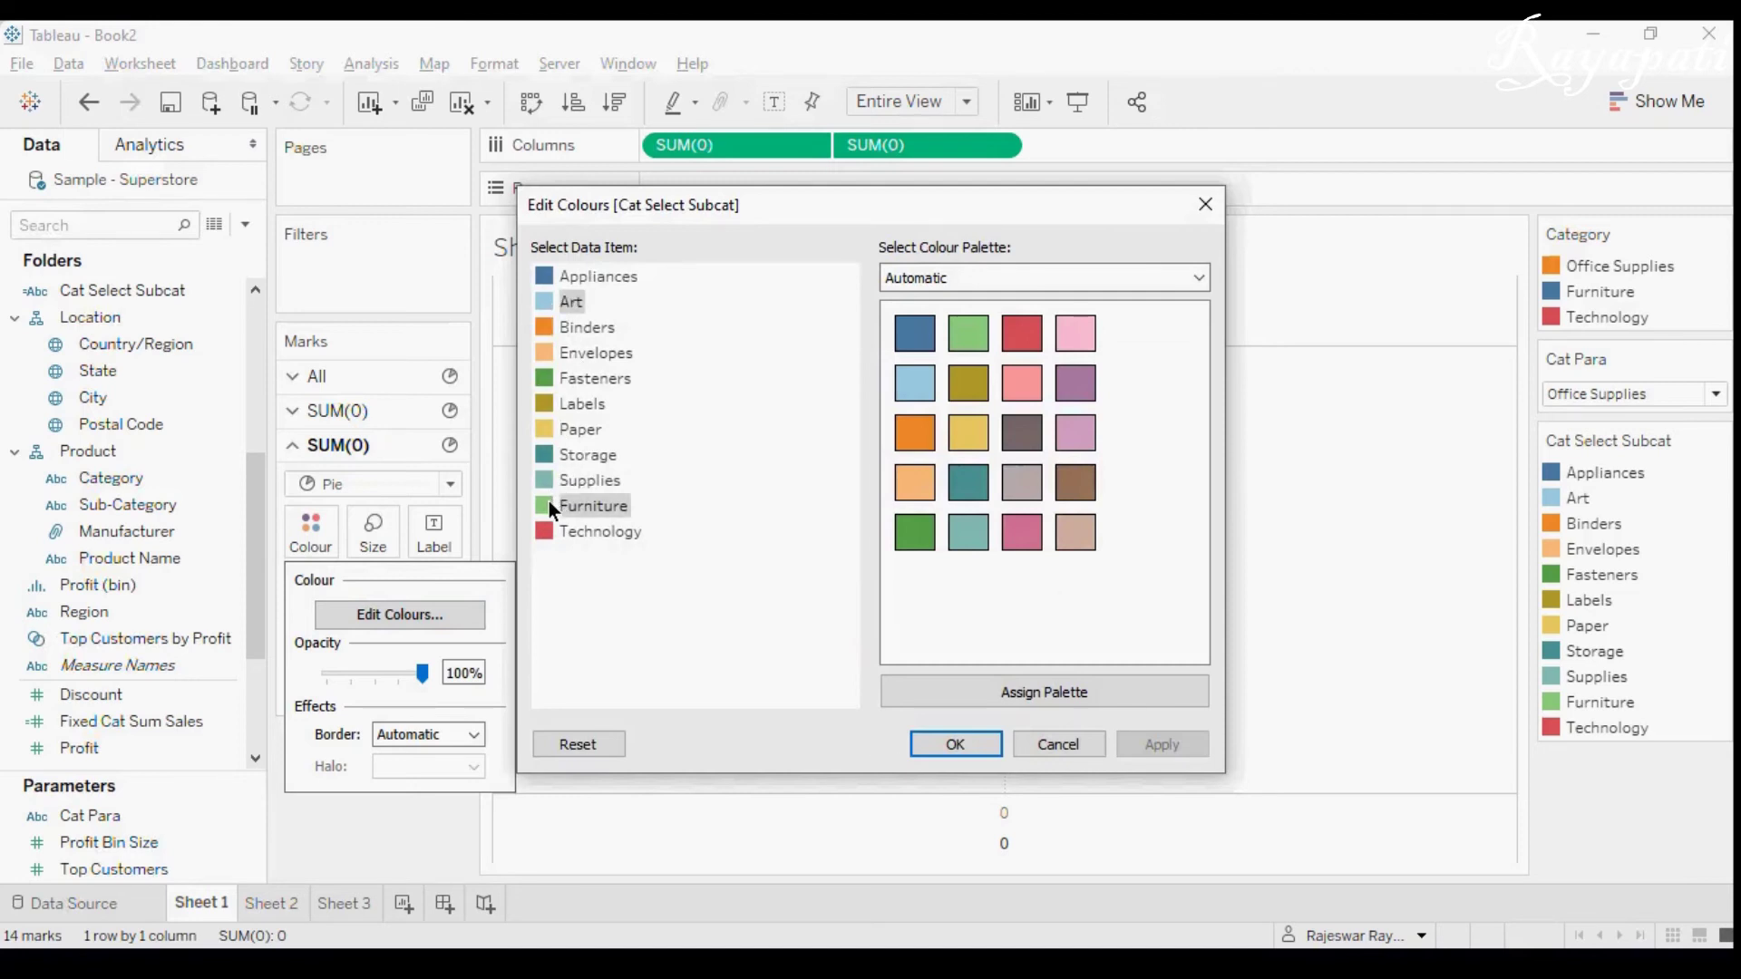
click(571, 306)
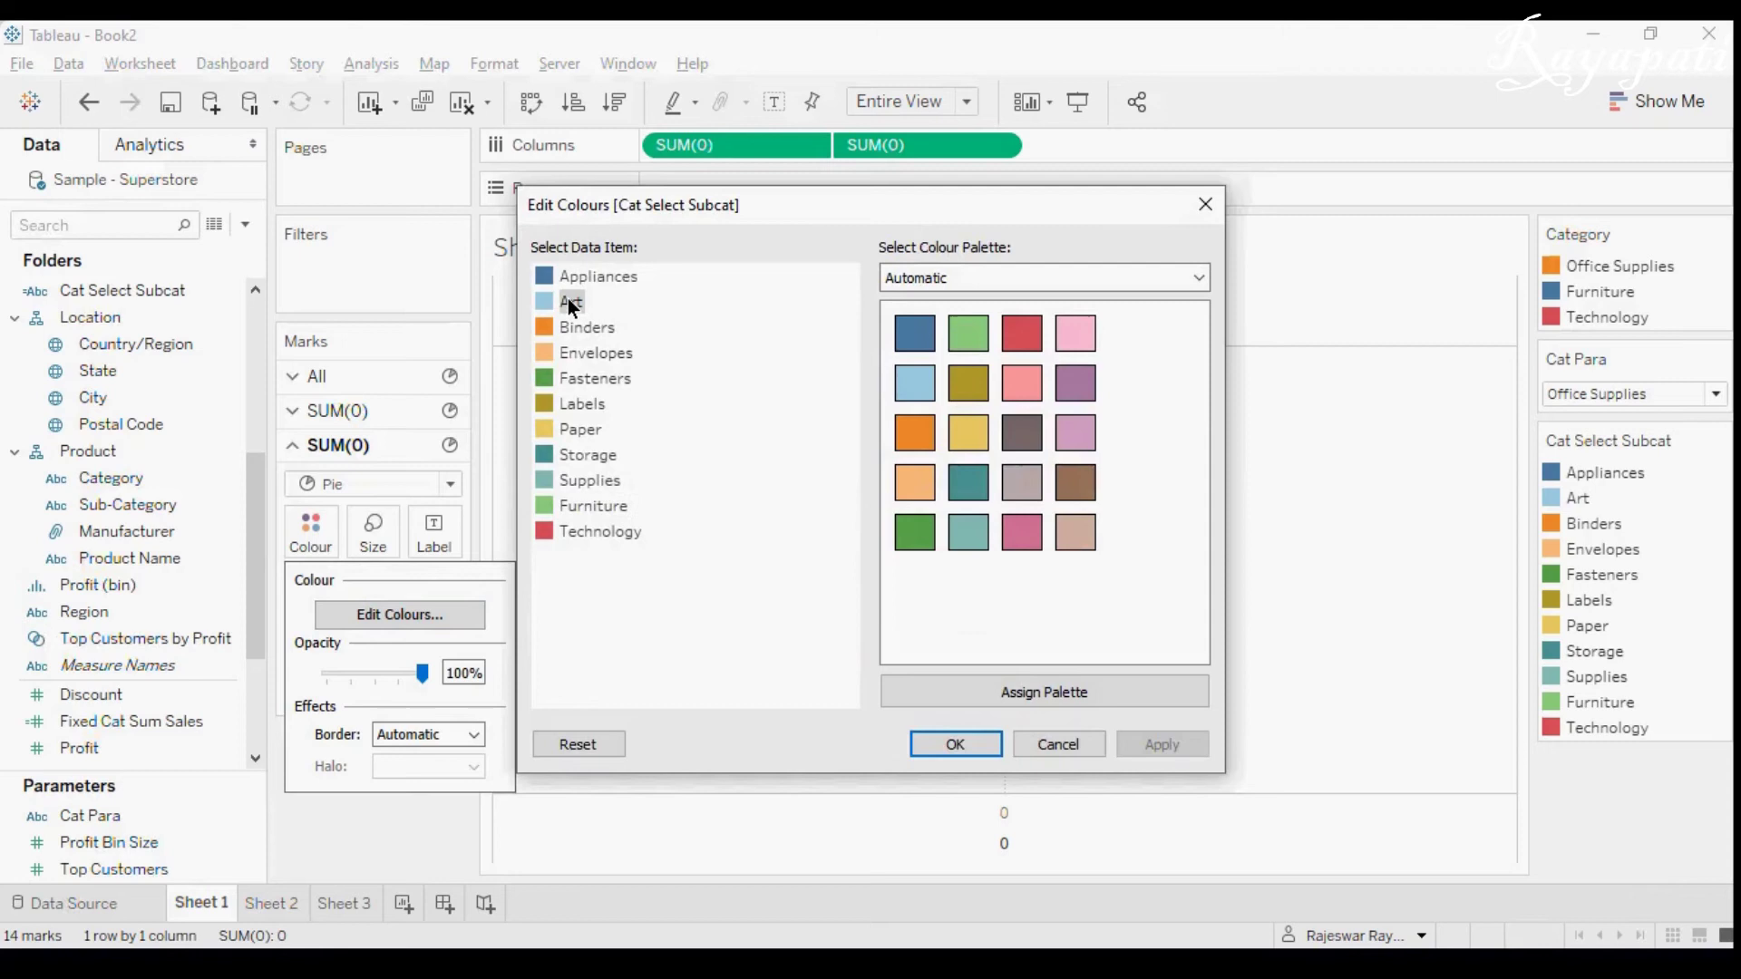
shift+click(583, 506)
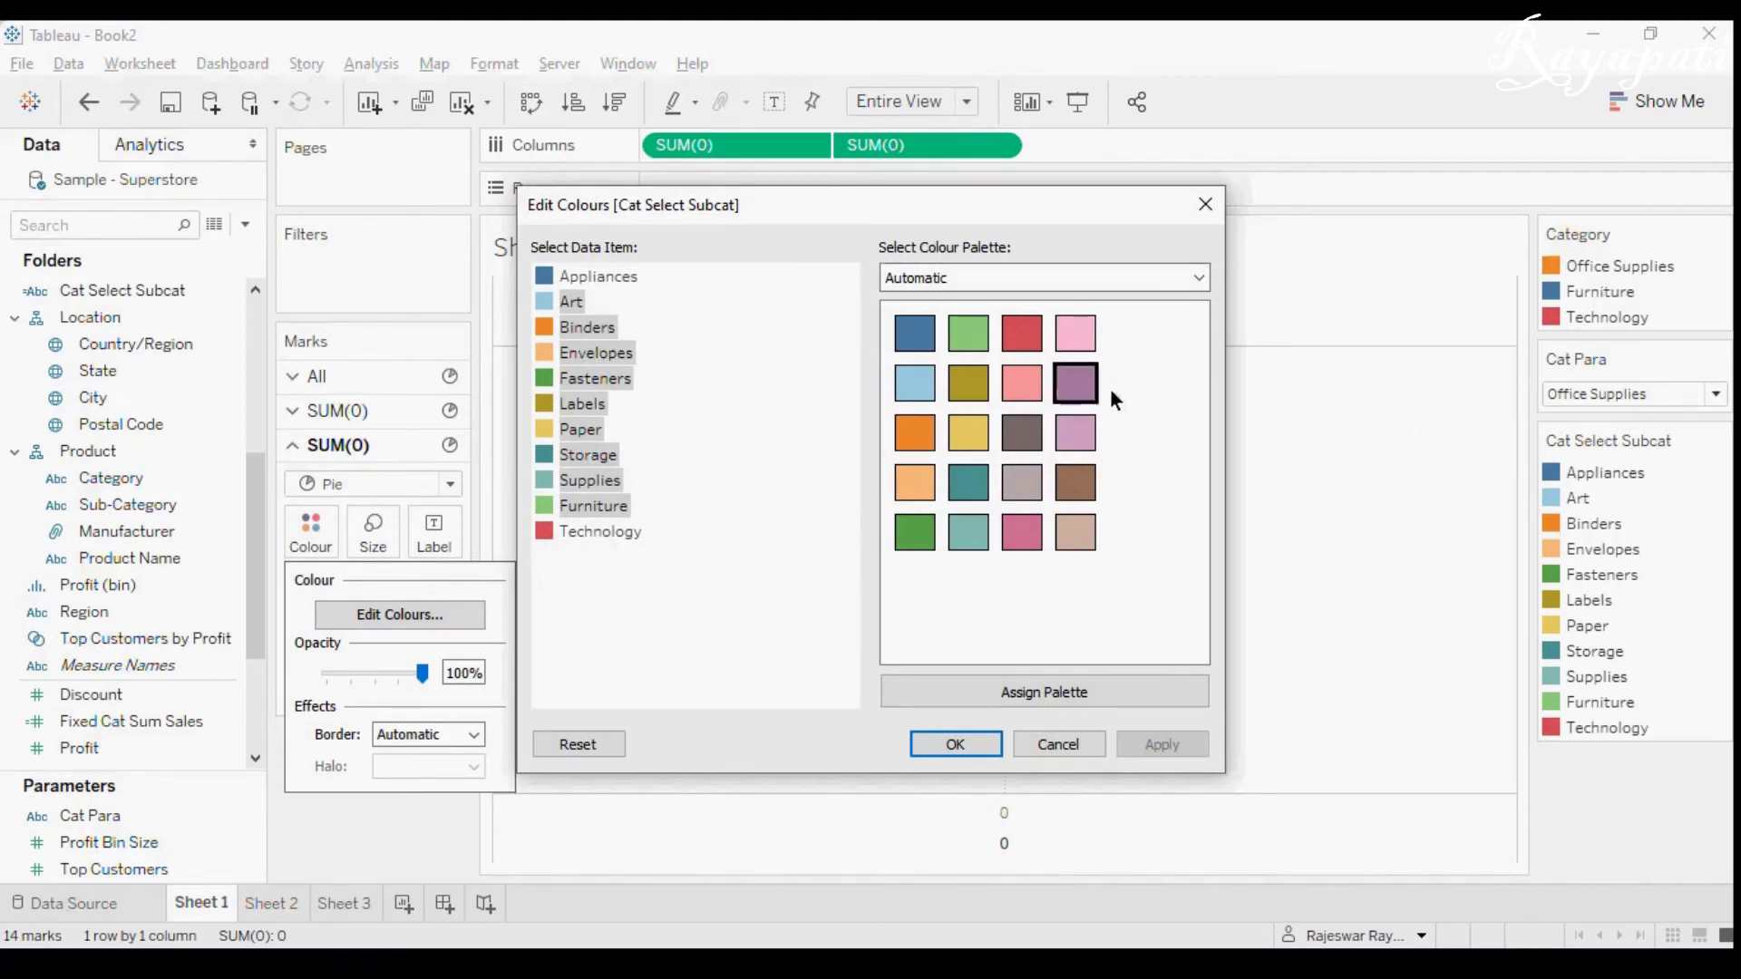
click(1198, 277)
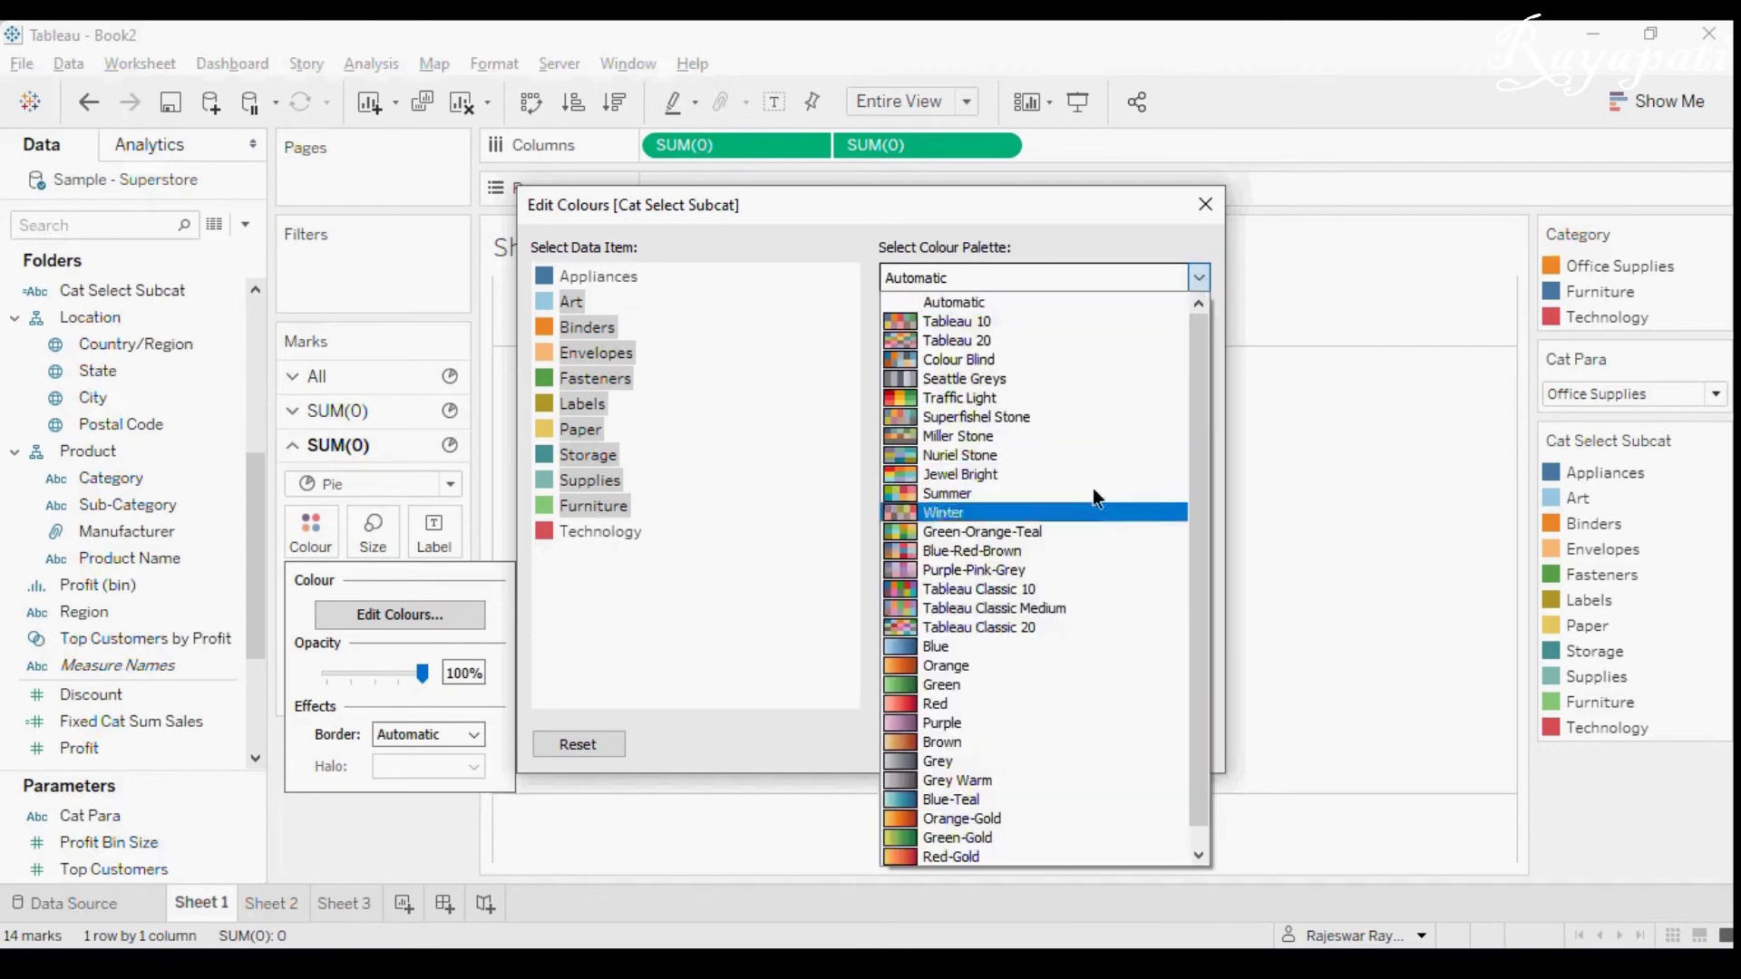
click(936, 671)
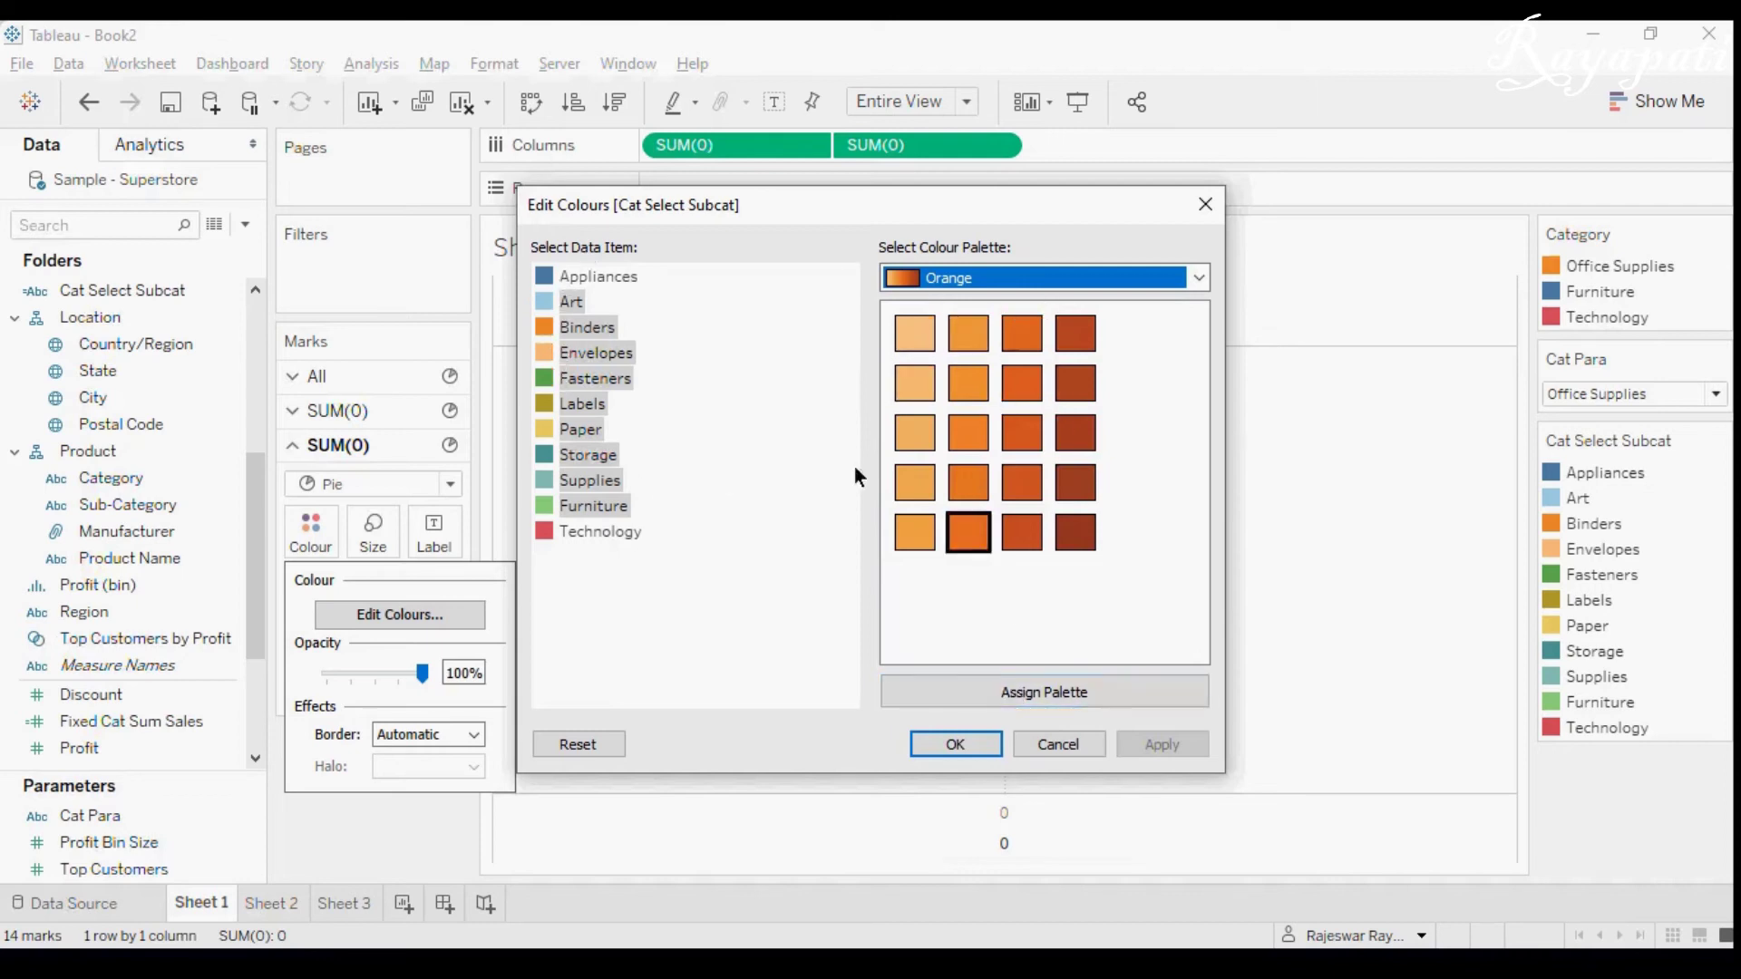
click(1017, 689)
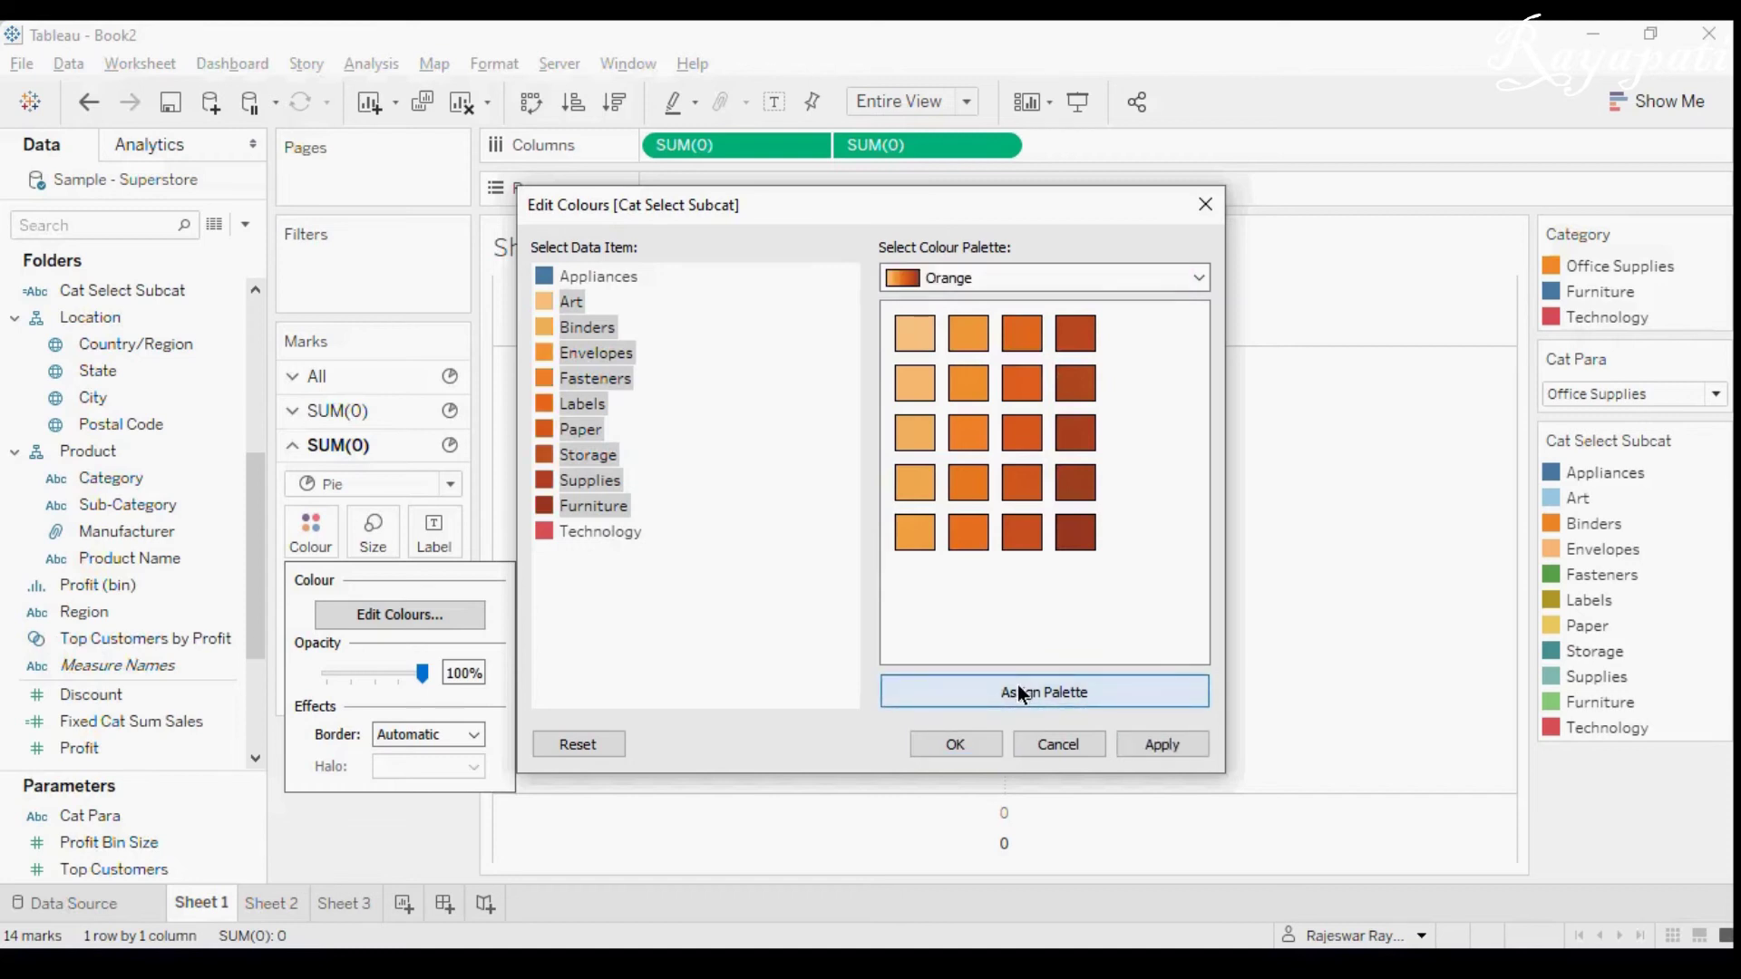
click(1150, 741)
drag(995, 225, 857, 282)
drag(690, 289, 372, 263)
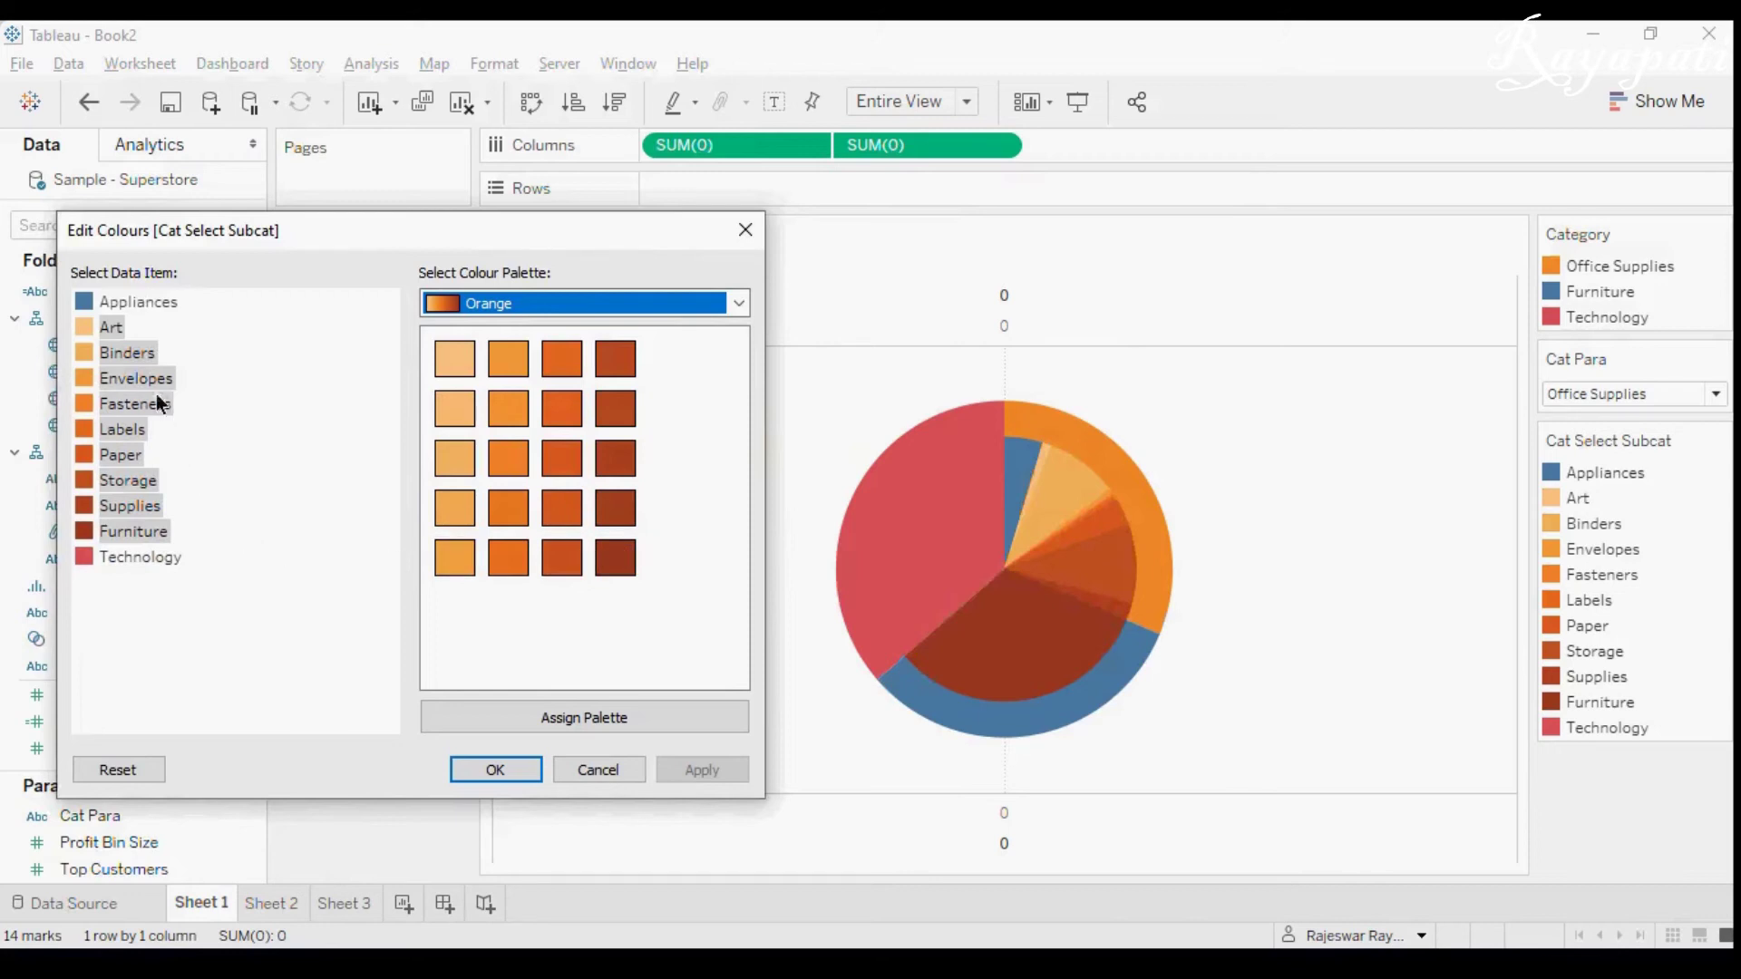
drag(386, 253, 772, 302)
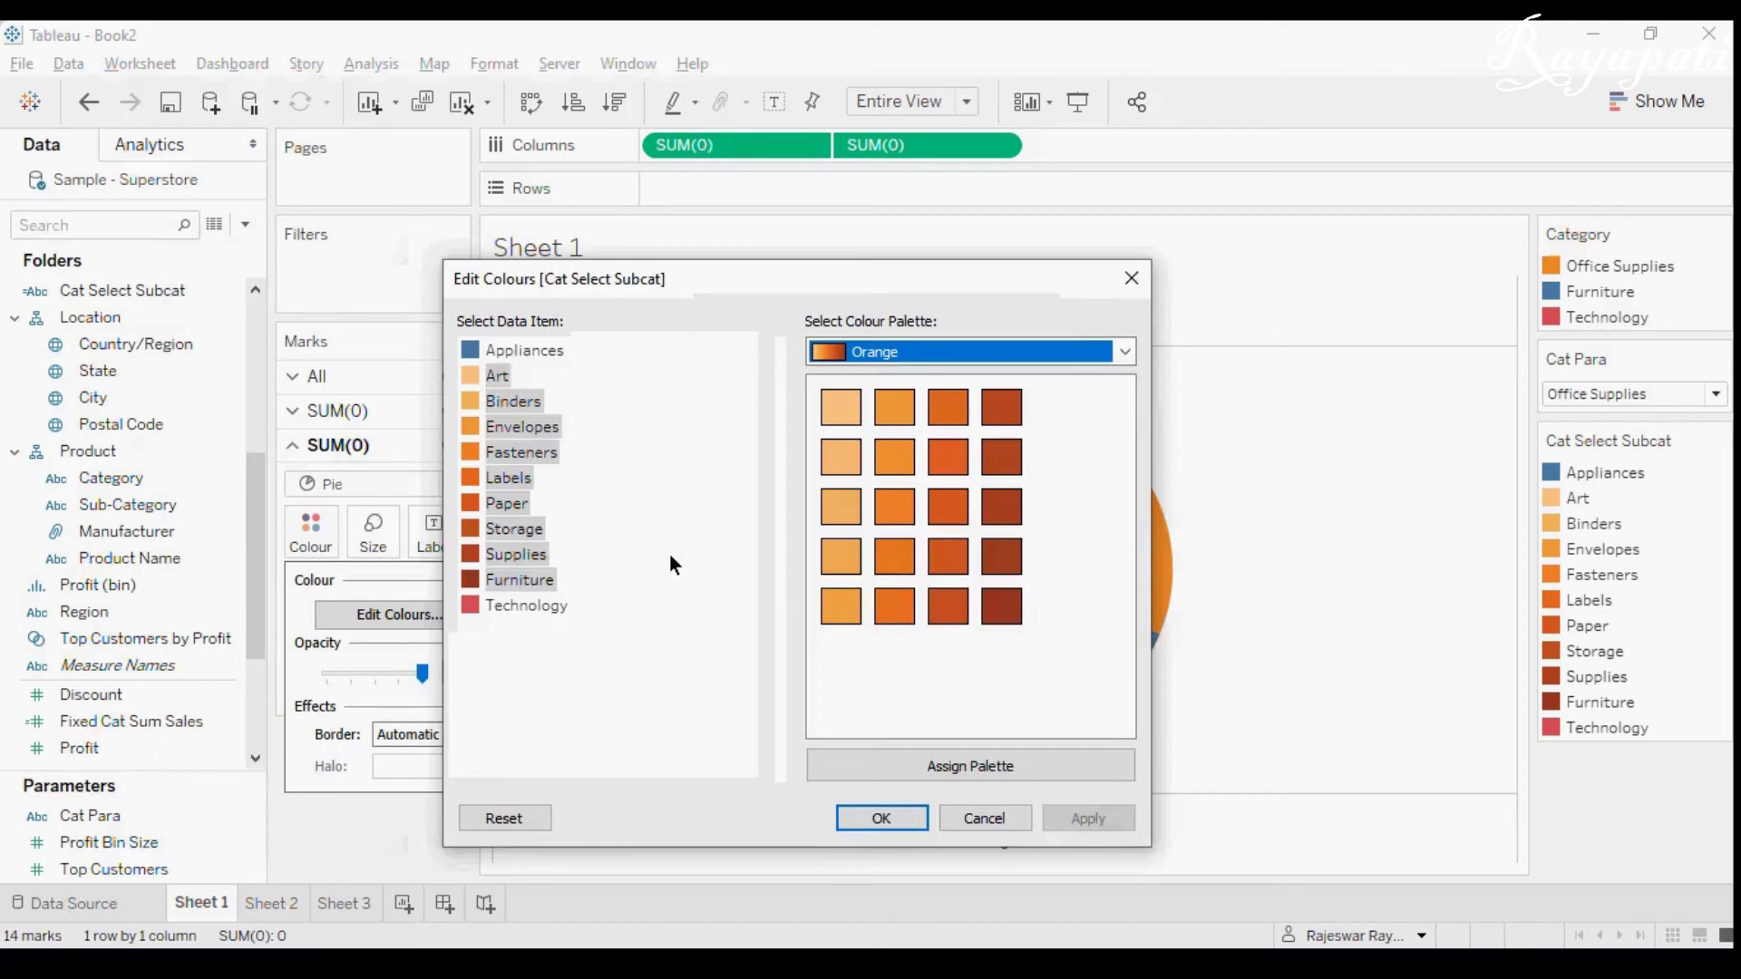
click(857, 814)
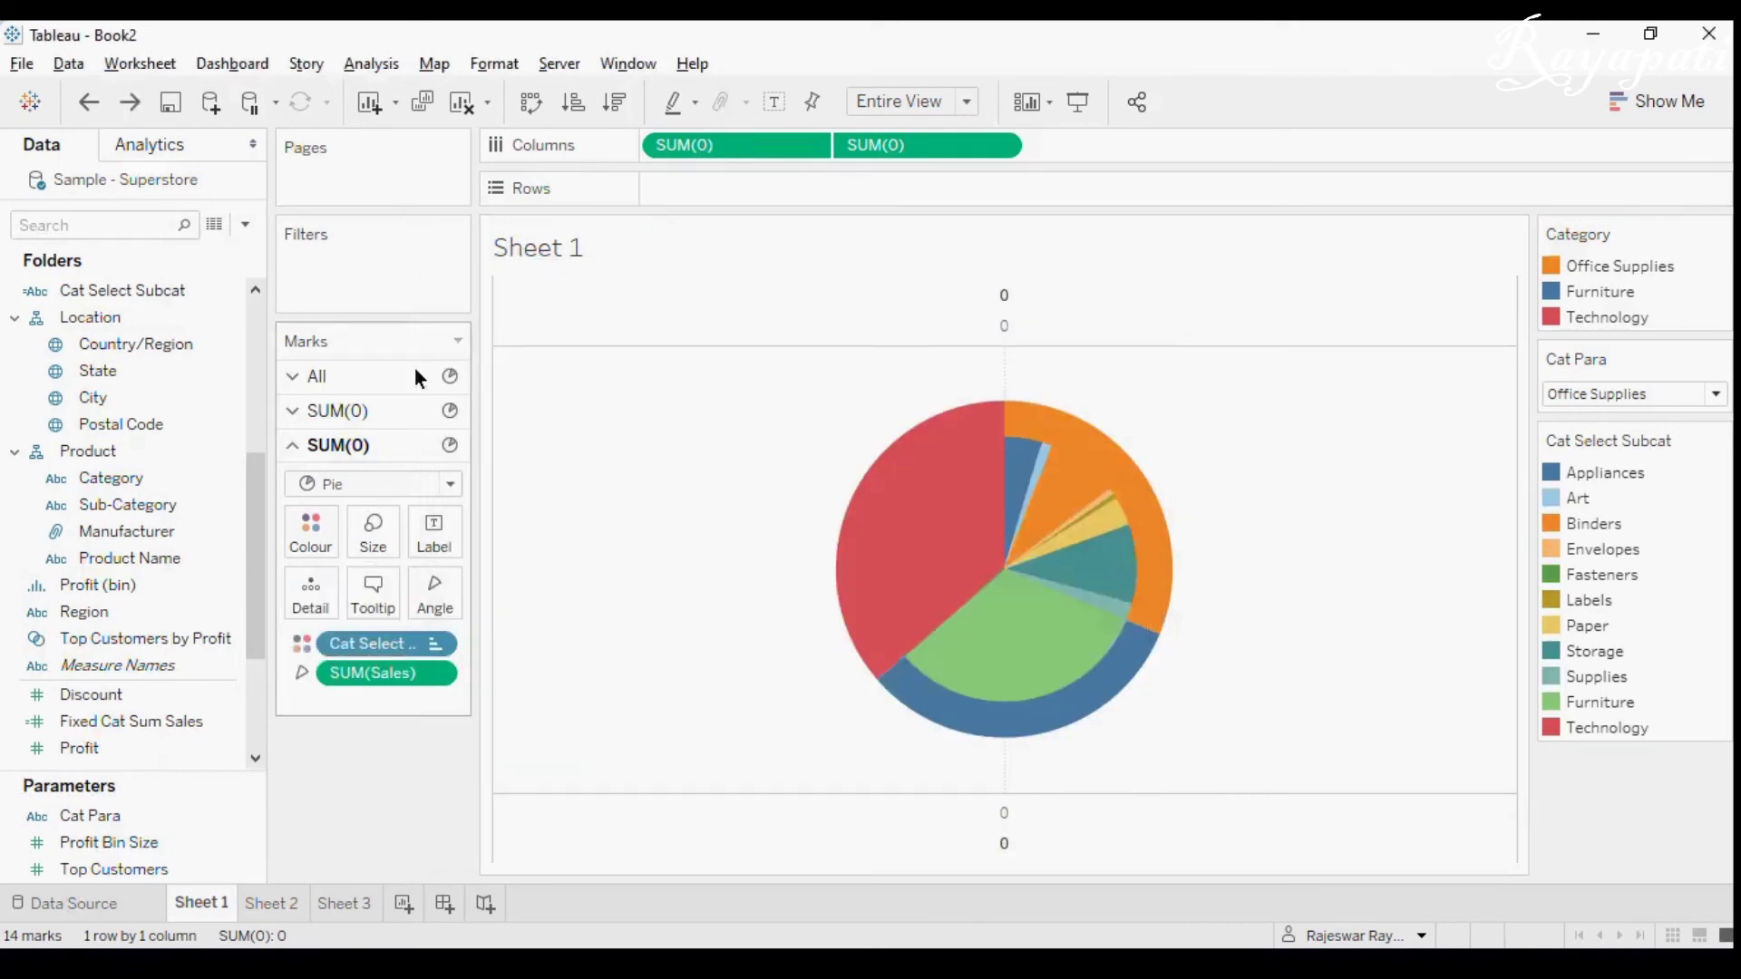
Assign the Orange palette to the Cat Select Subcat items from Appliances through Supplies in the second pie.
click(321, 532)
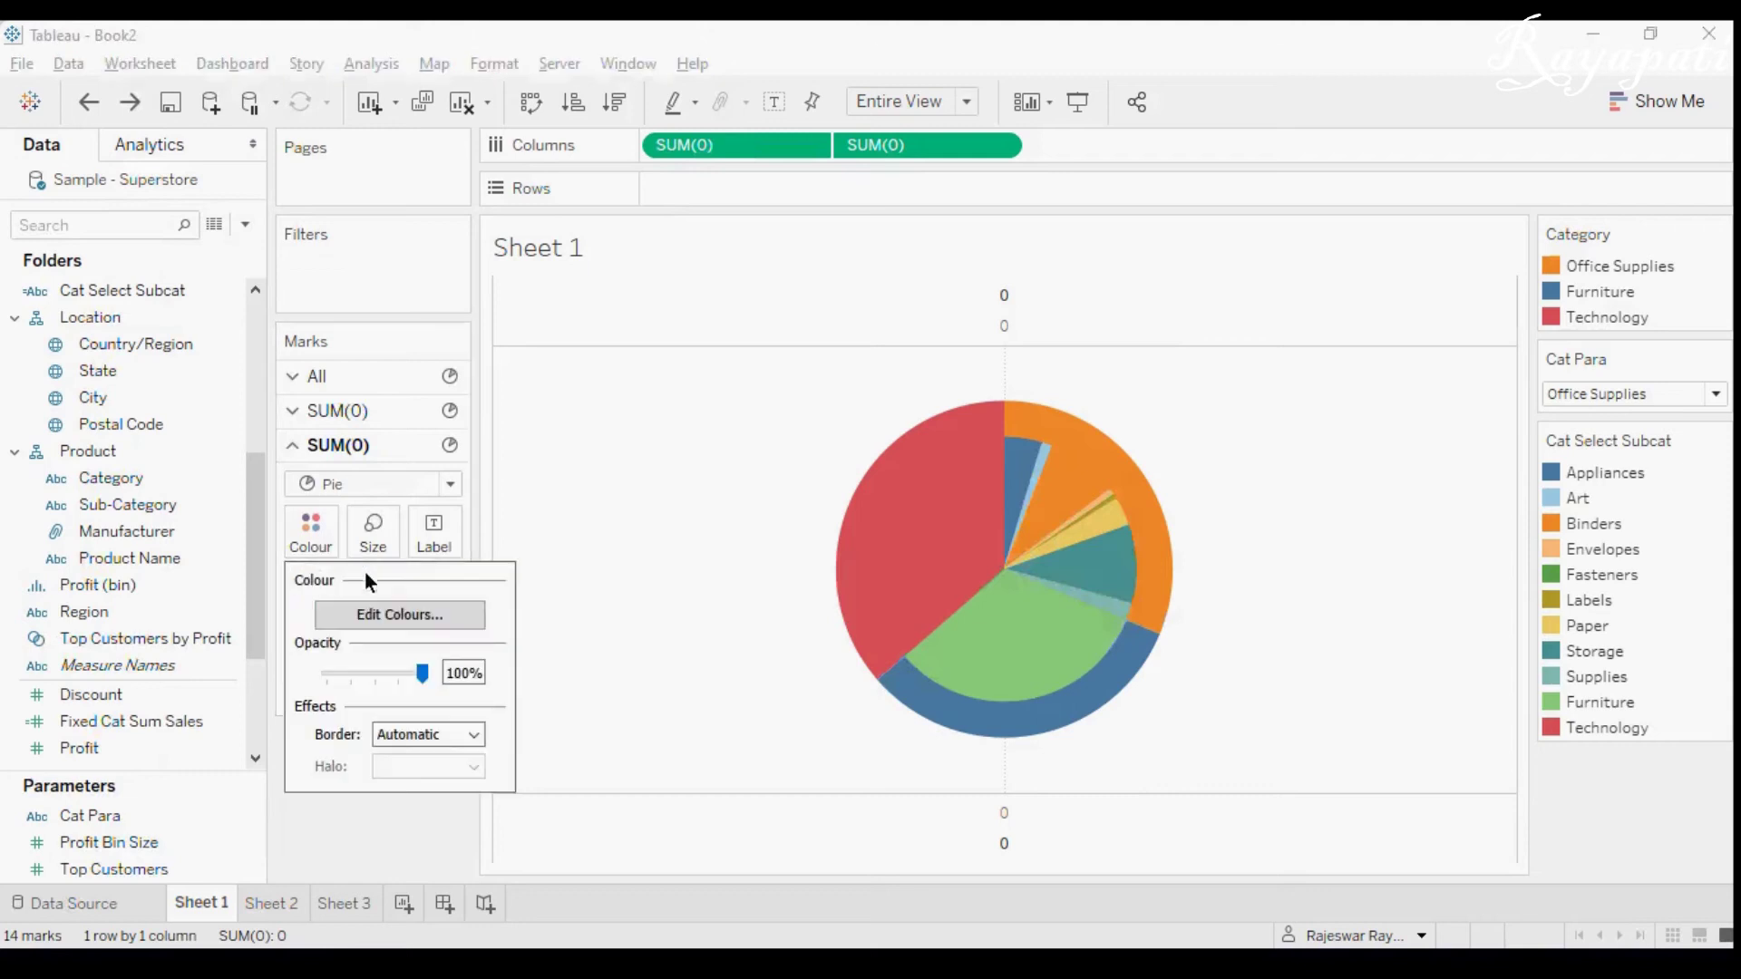
click(393, 611)
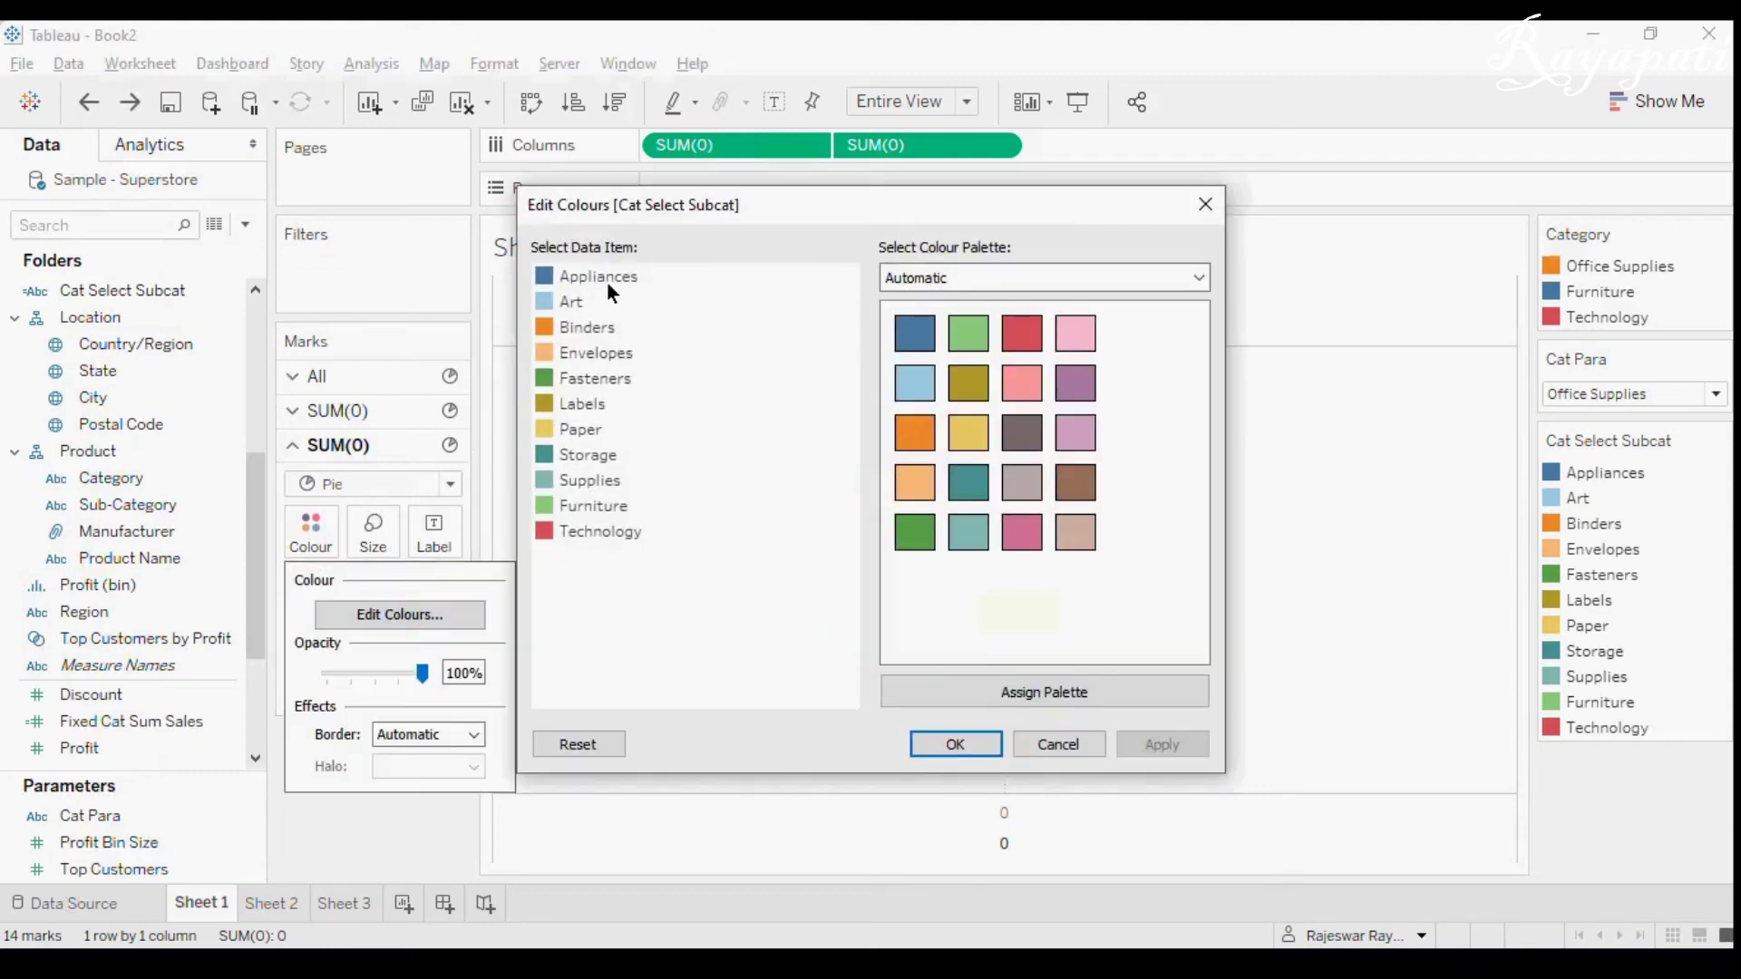
shift+click(577, 487)
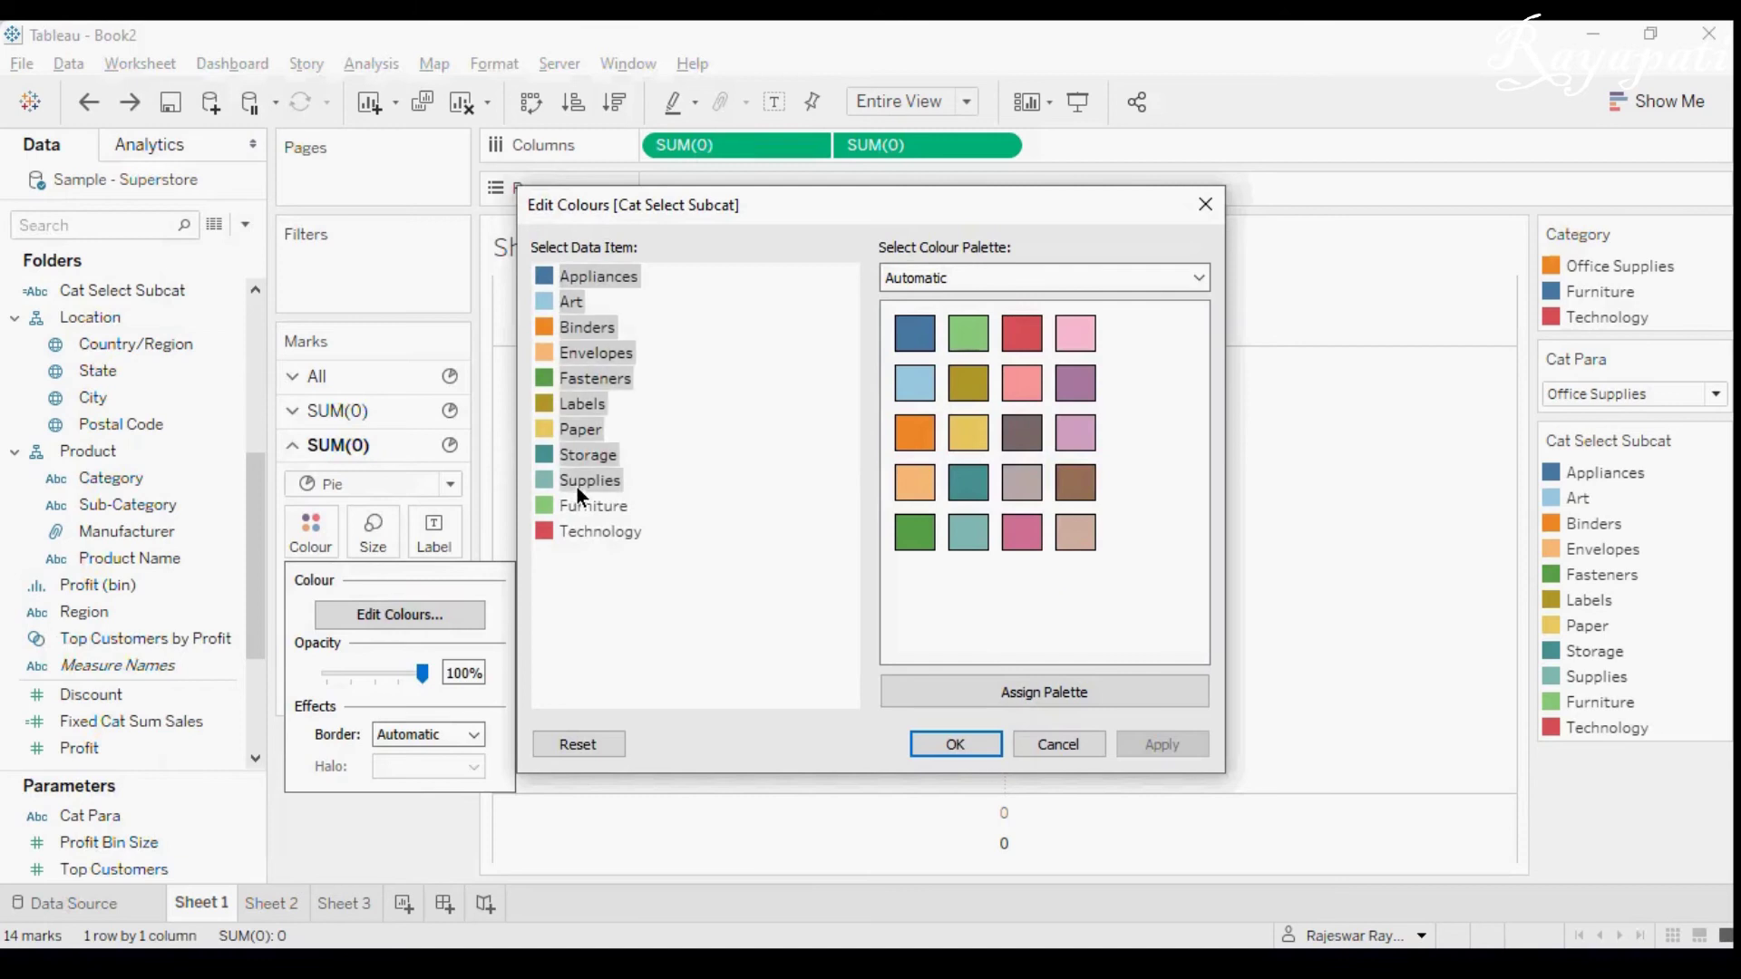
click(1106, 279)
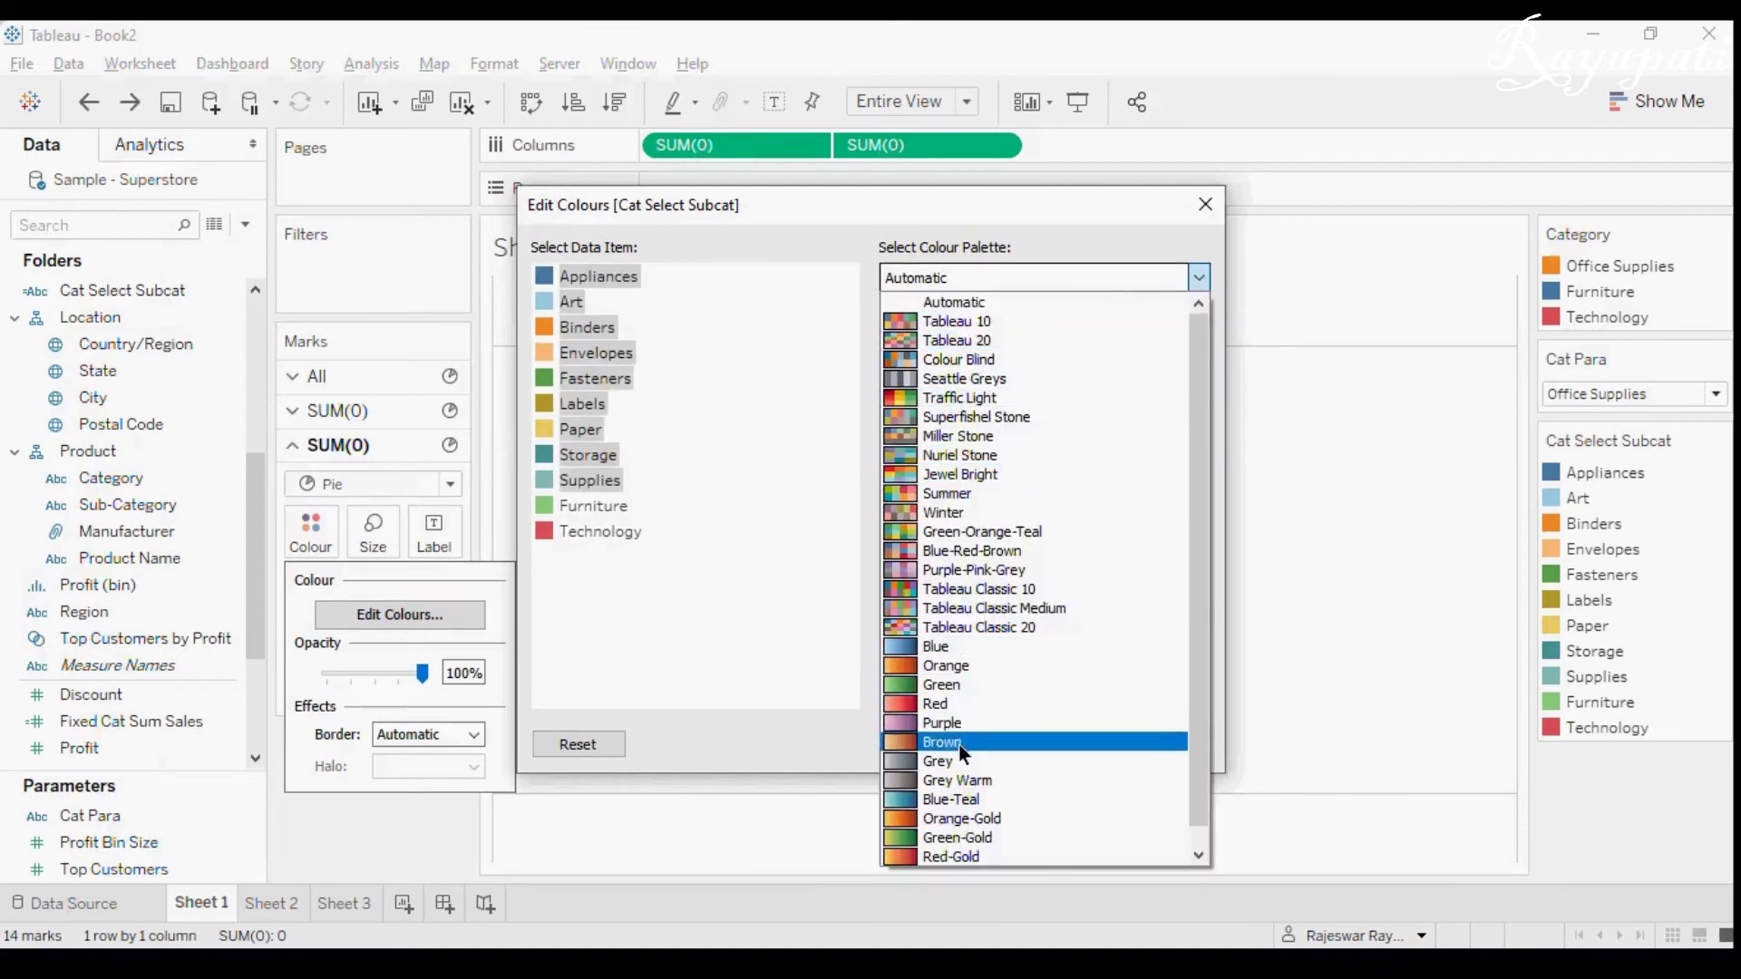
click(934, 675)
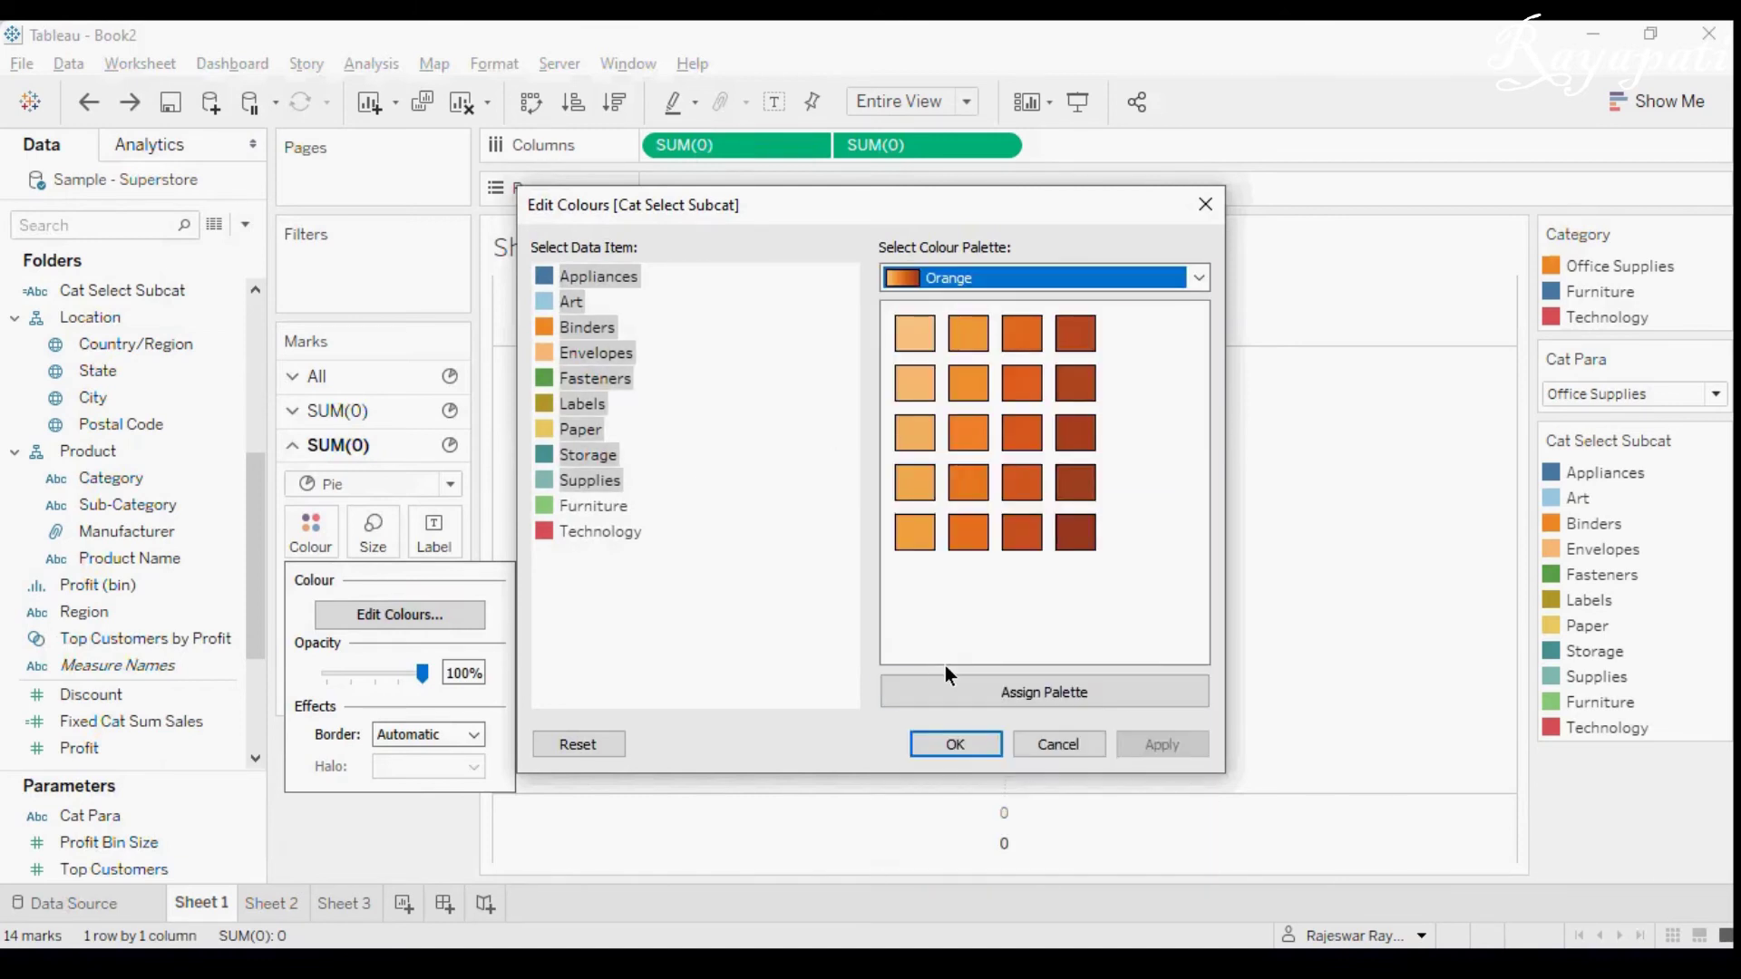
click(1051, 694)
click(1181, 747)
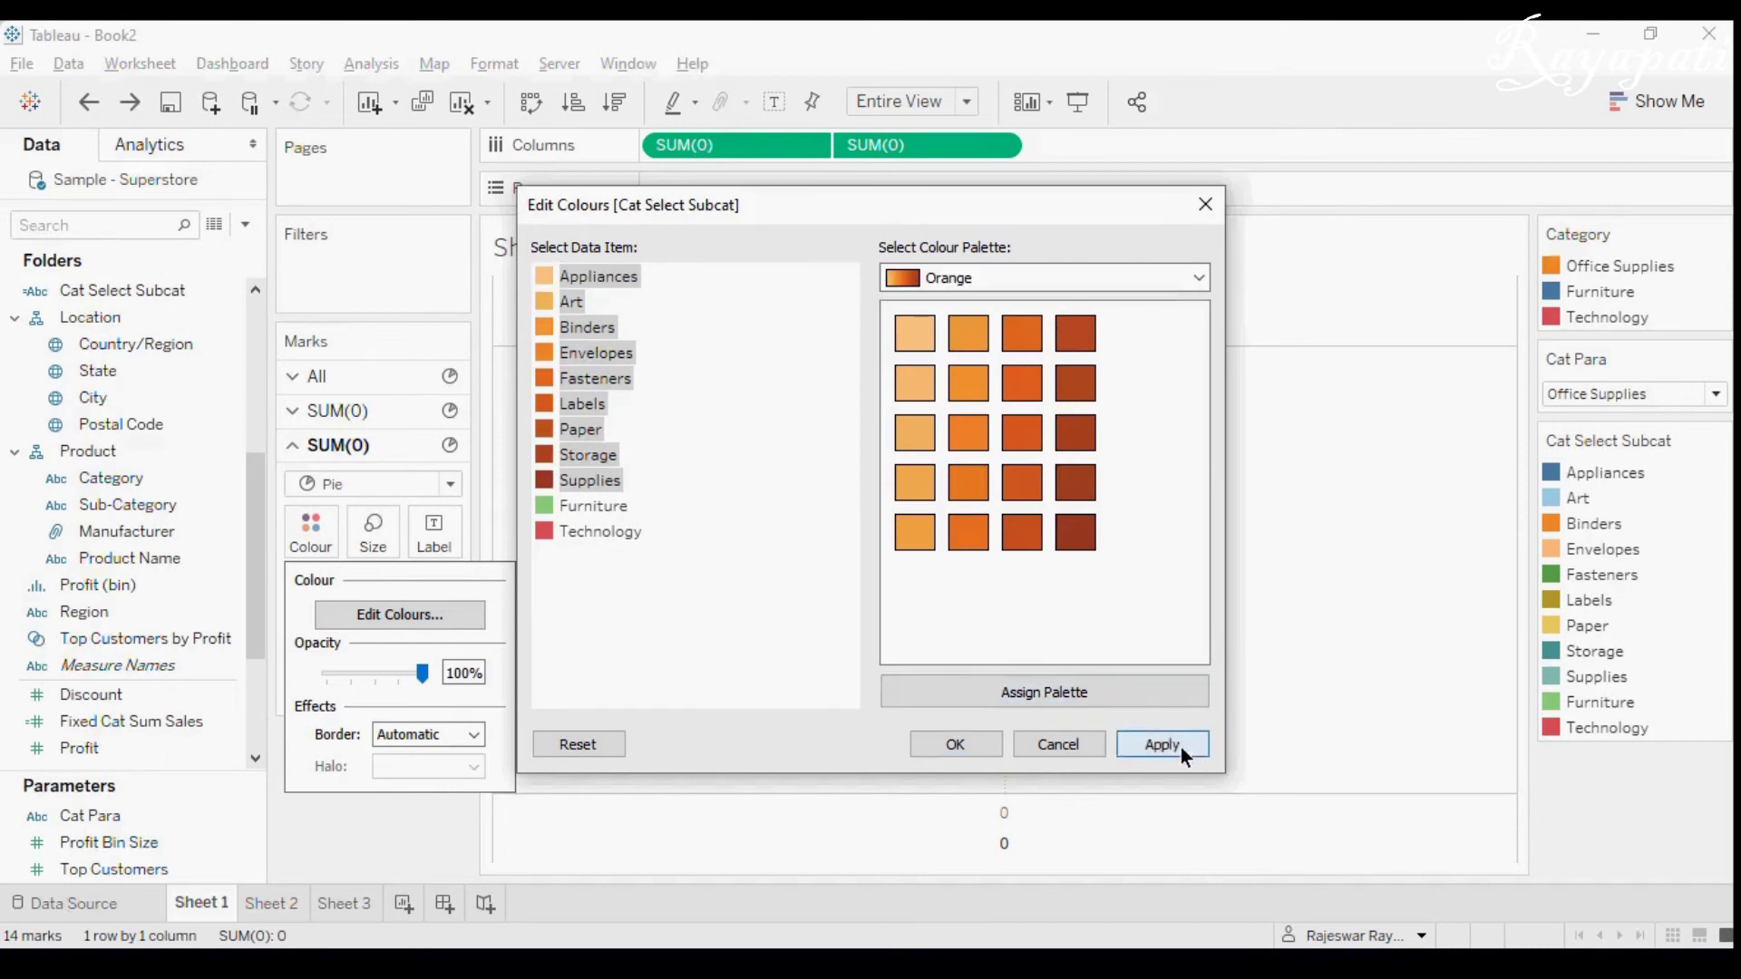
click(976, 740)
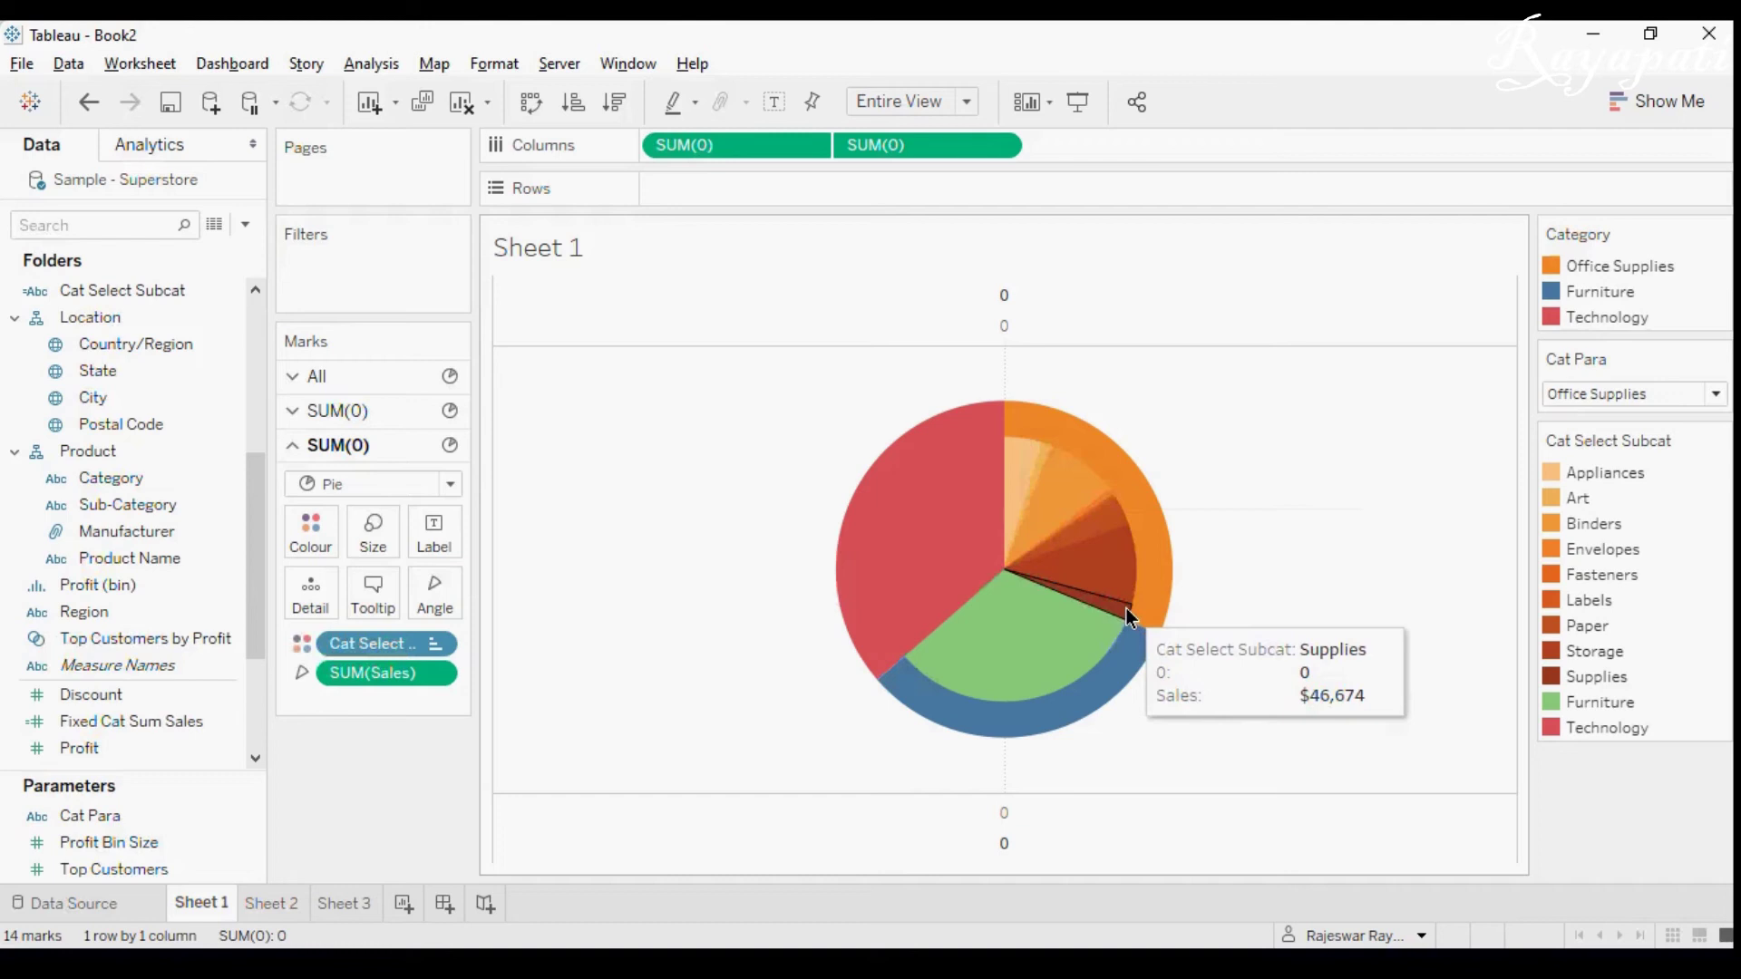
Switch the Cat Para parameter to Furniture and assign the Blue palette to the items from Bookcases through Tables.
click(1710, 393)
click(1354, 399)
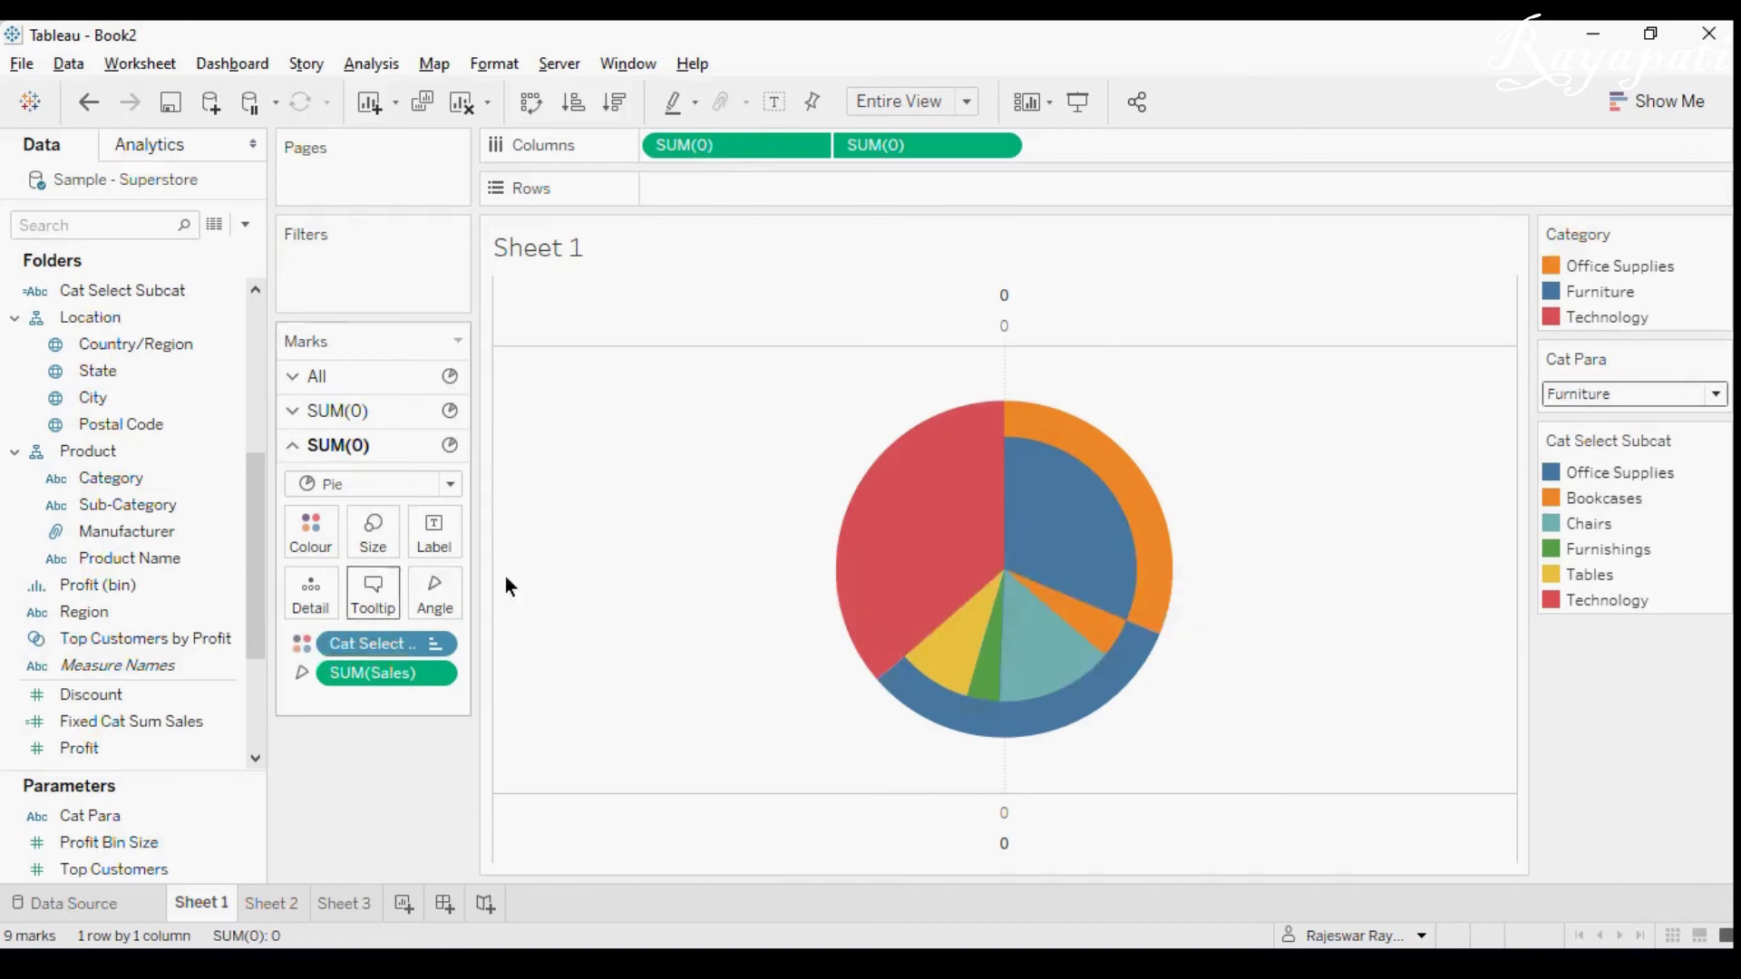
click(313, 544)
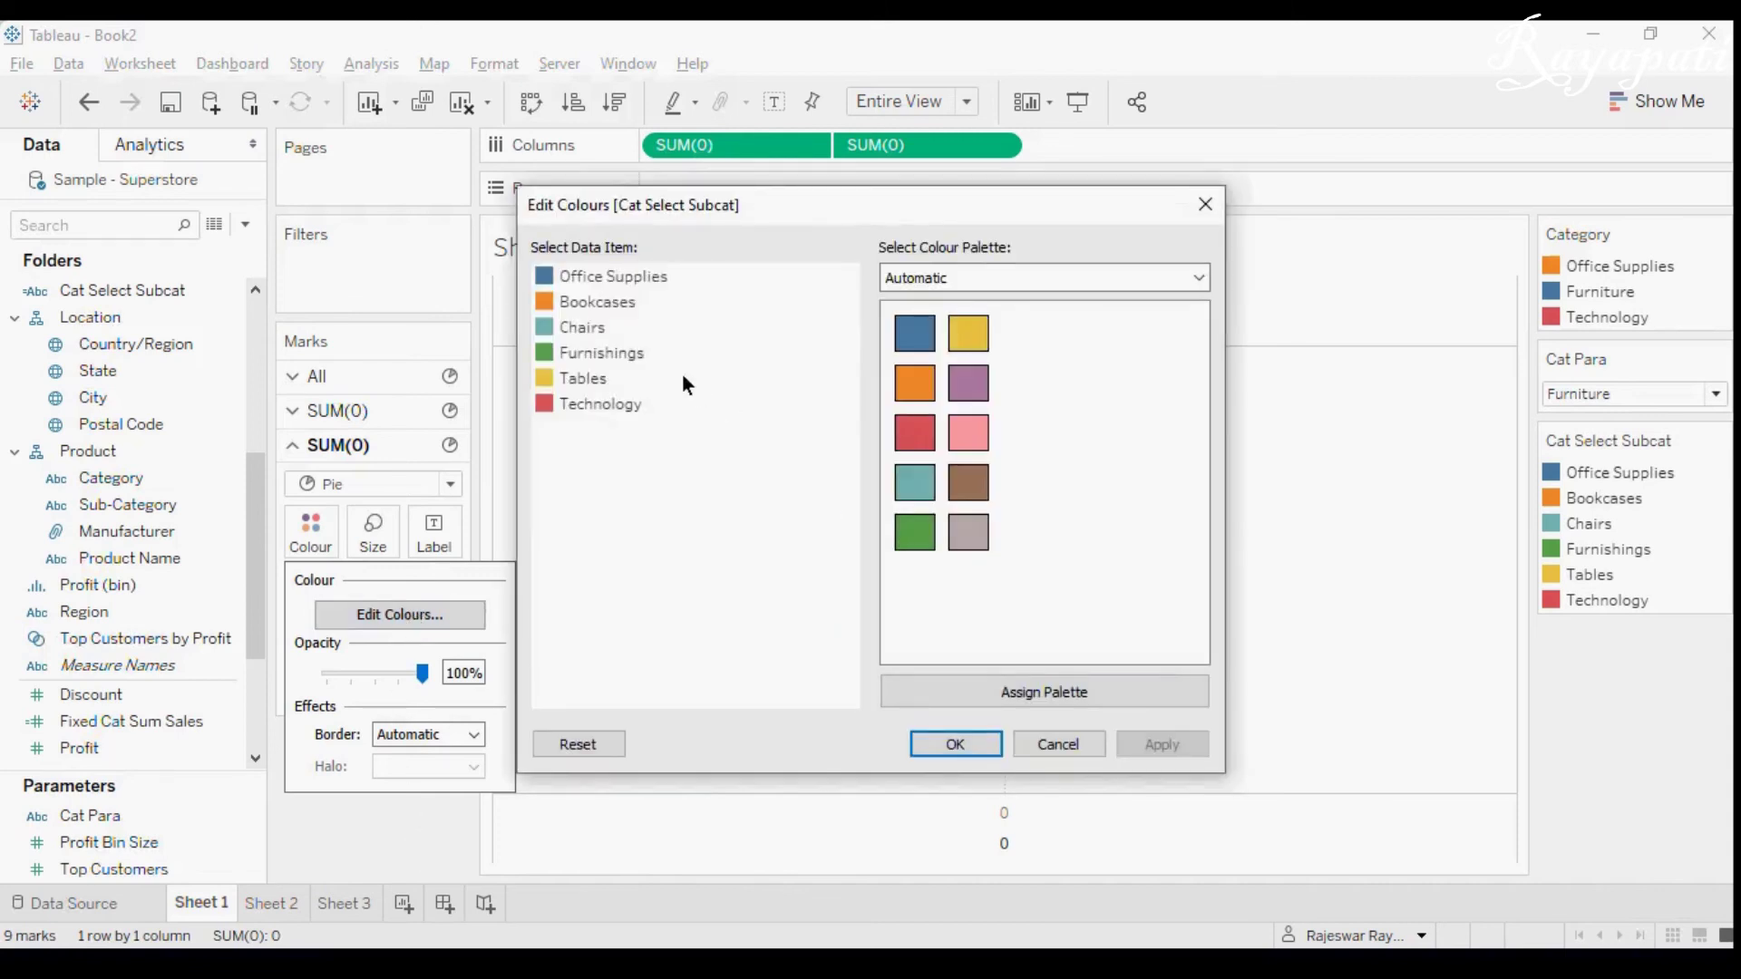
click(577, 299)
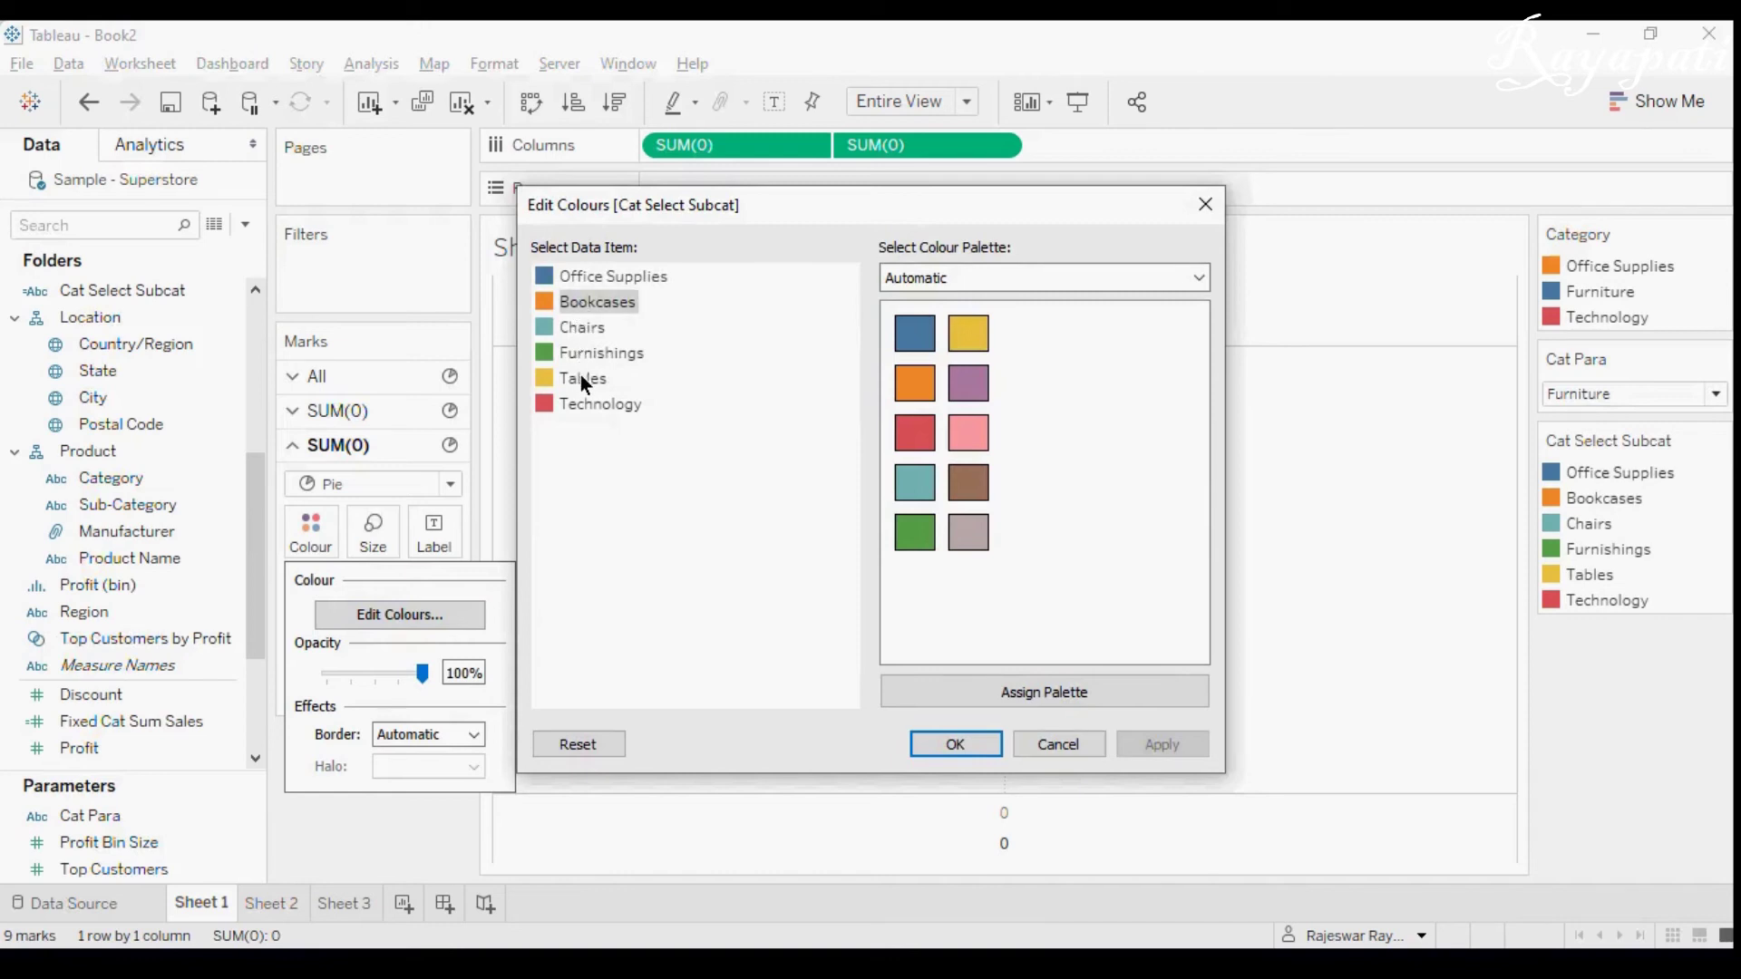
shift+click(582, 379)
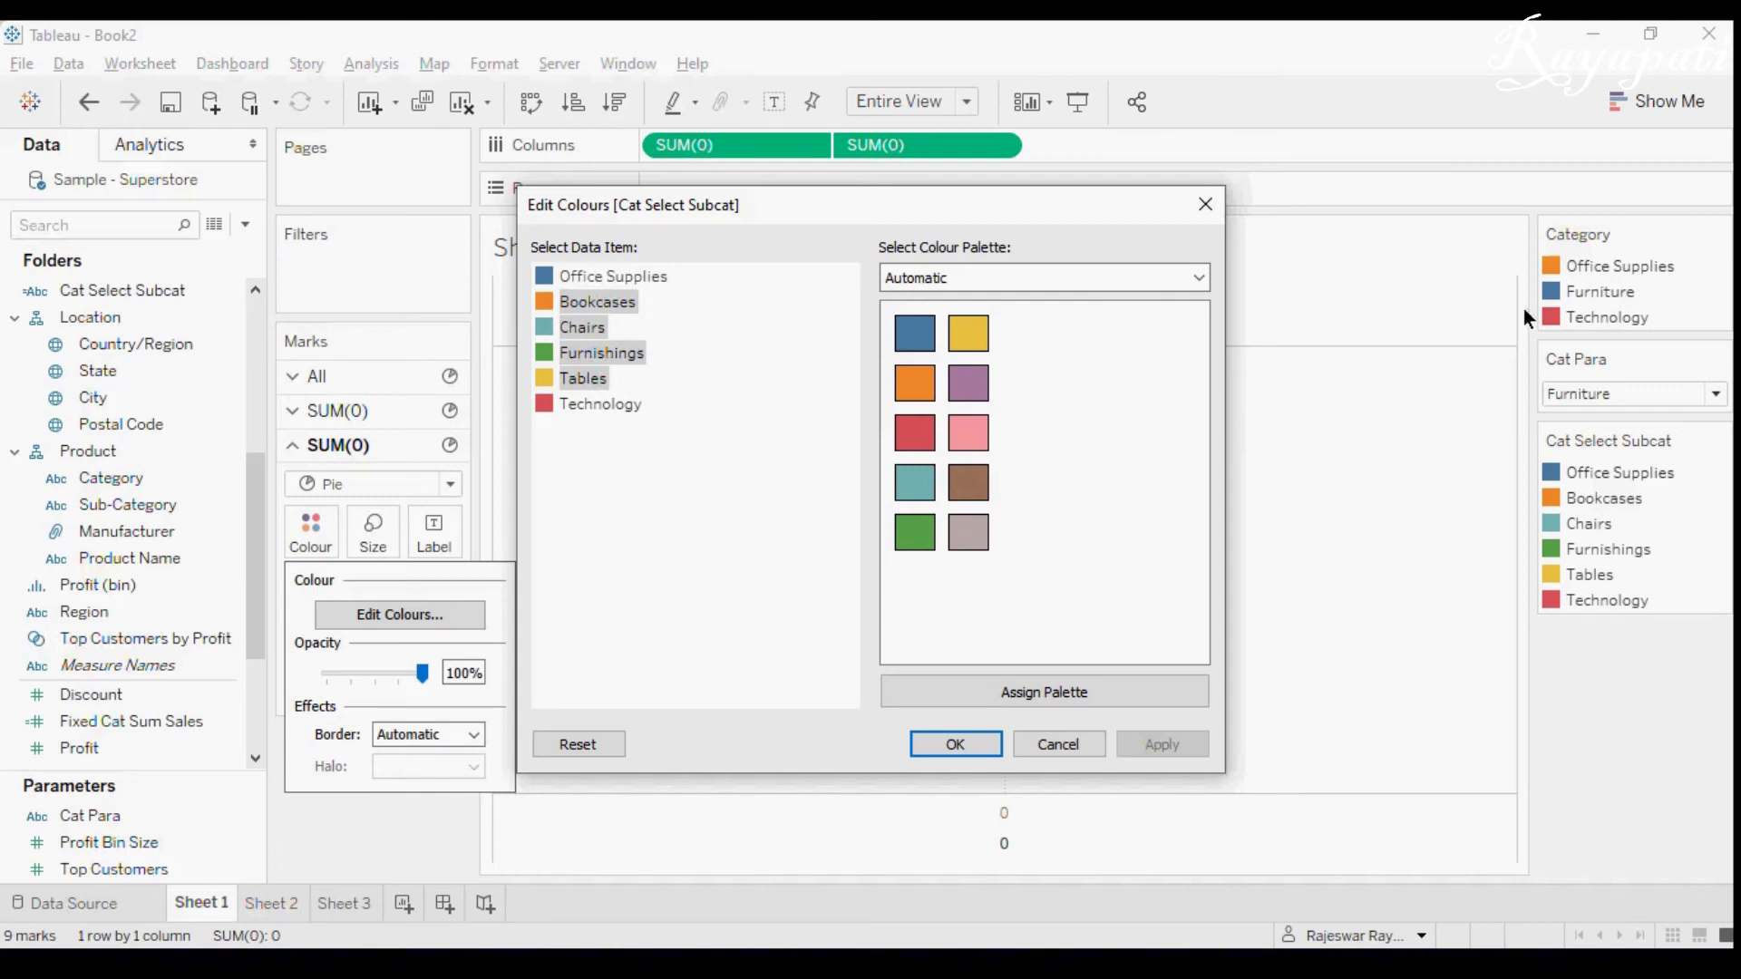
click(1198, 278)
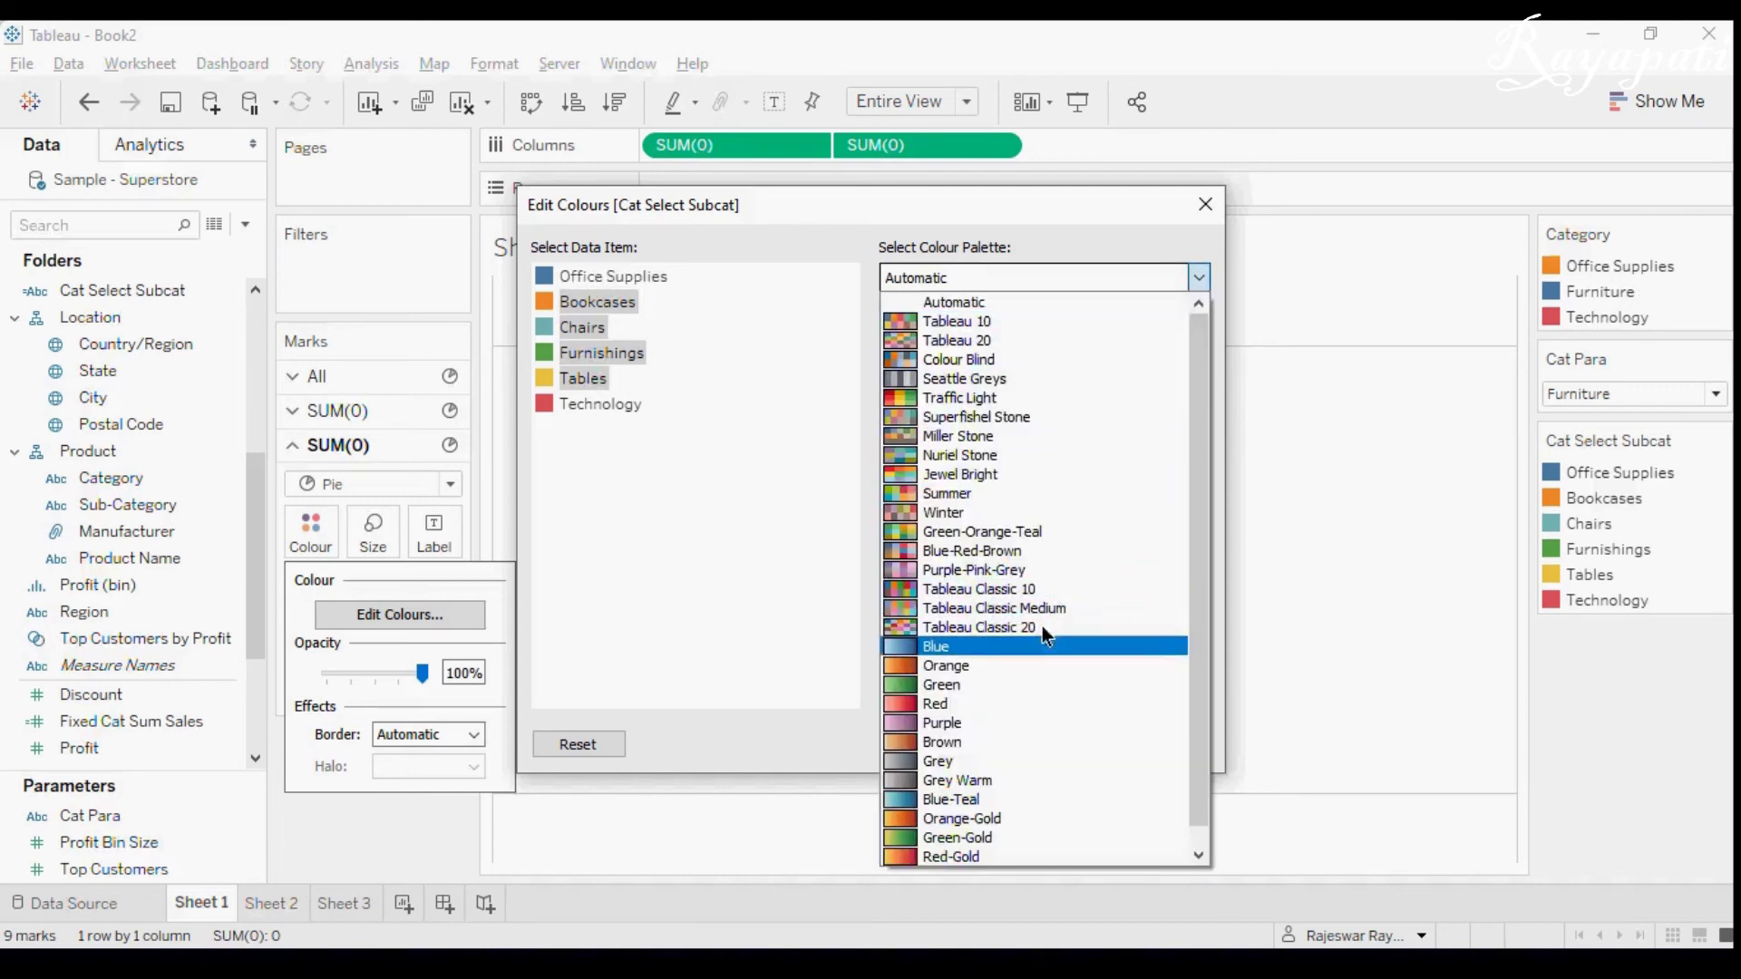
click(961, 648)
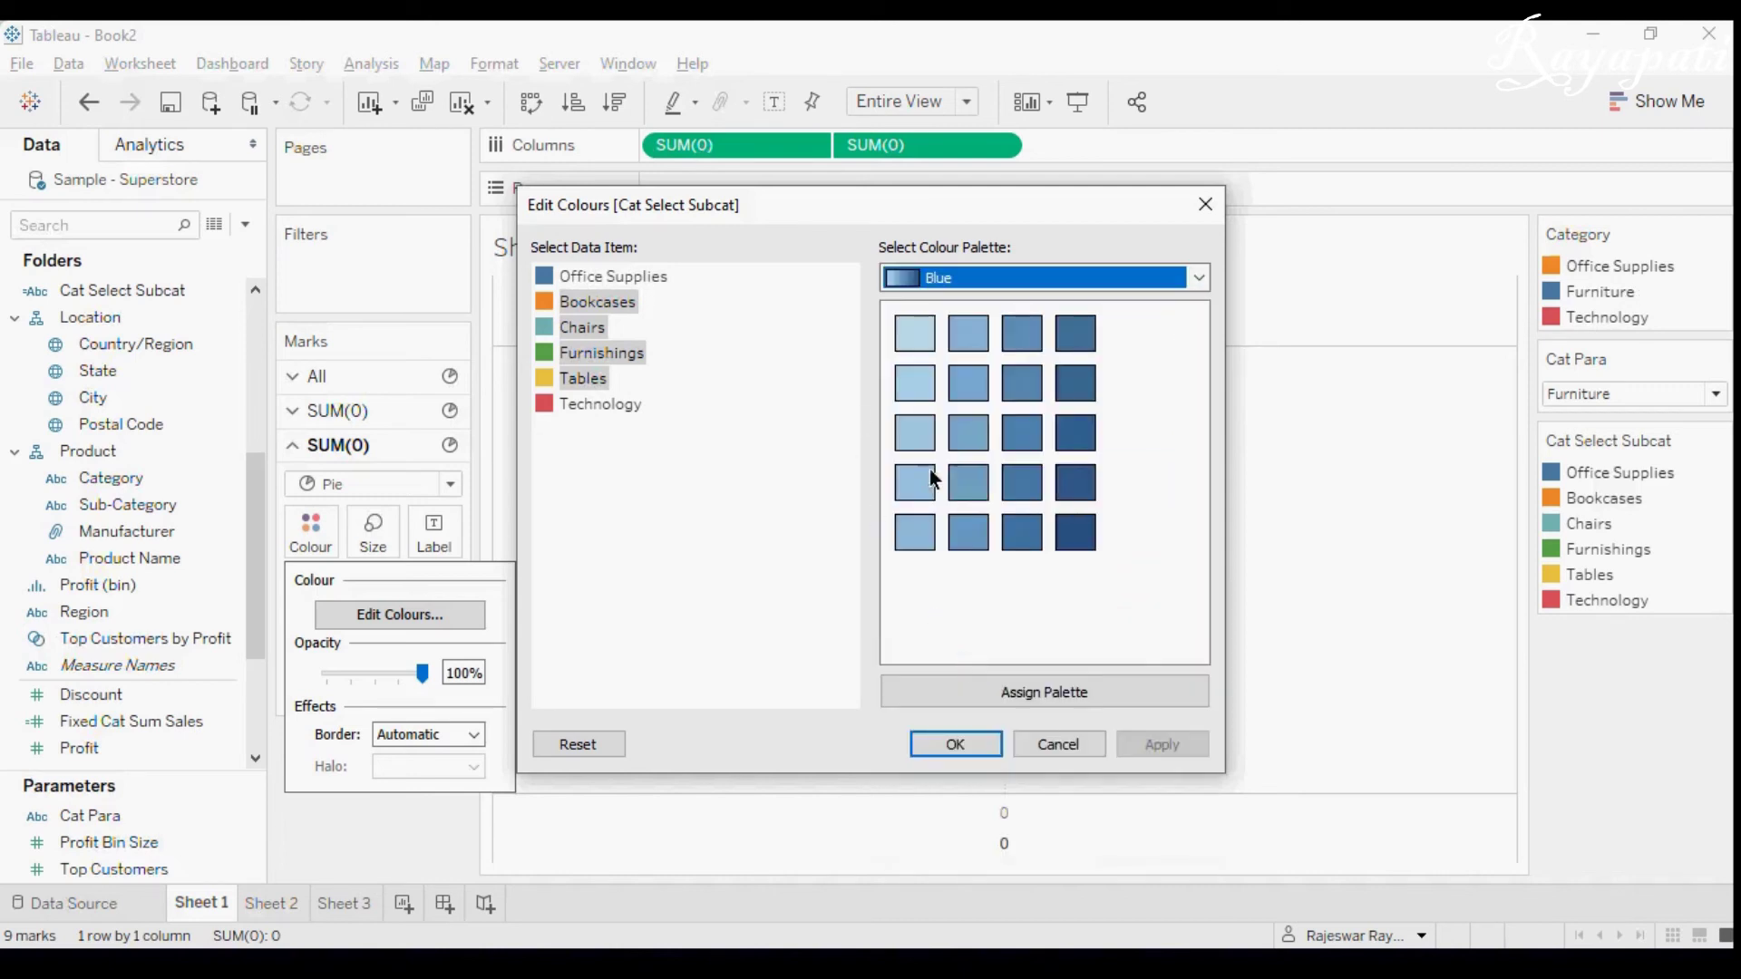
click(1071, 687)
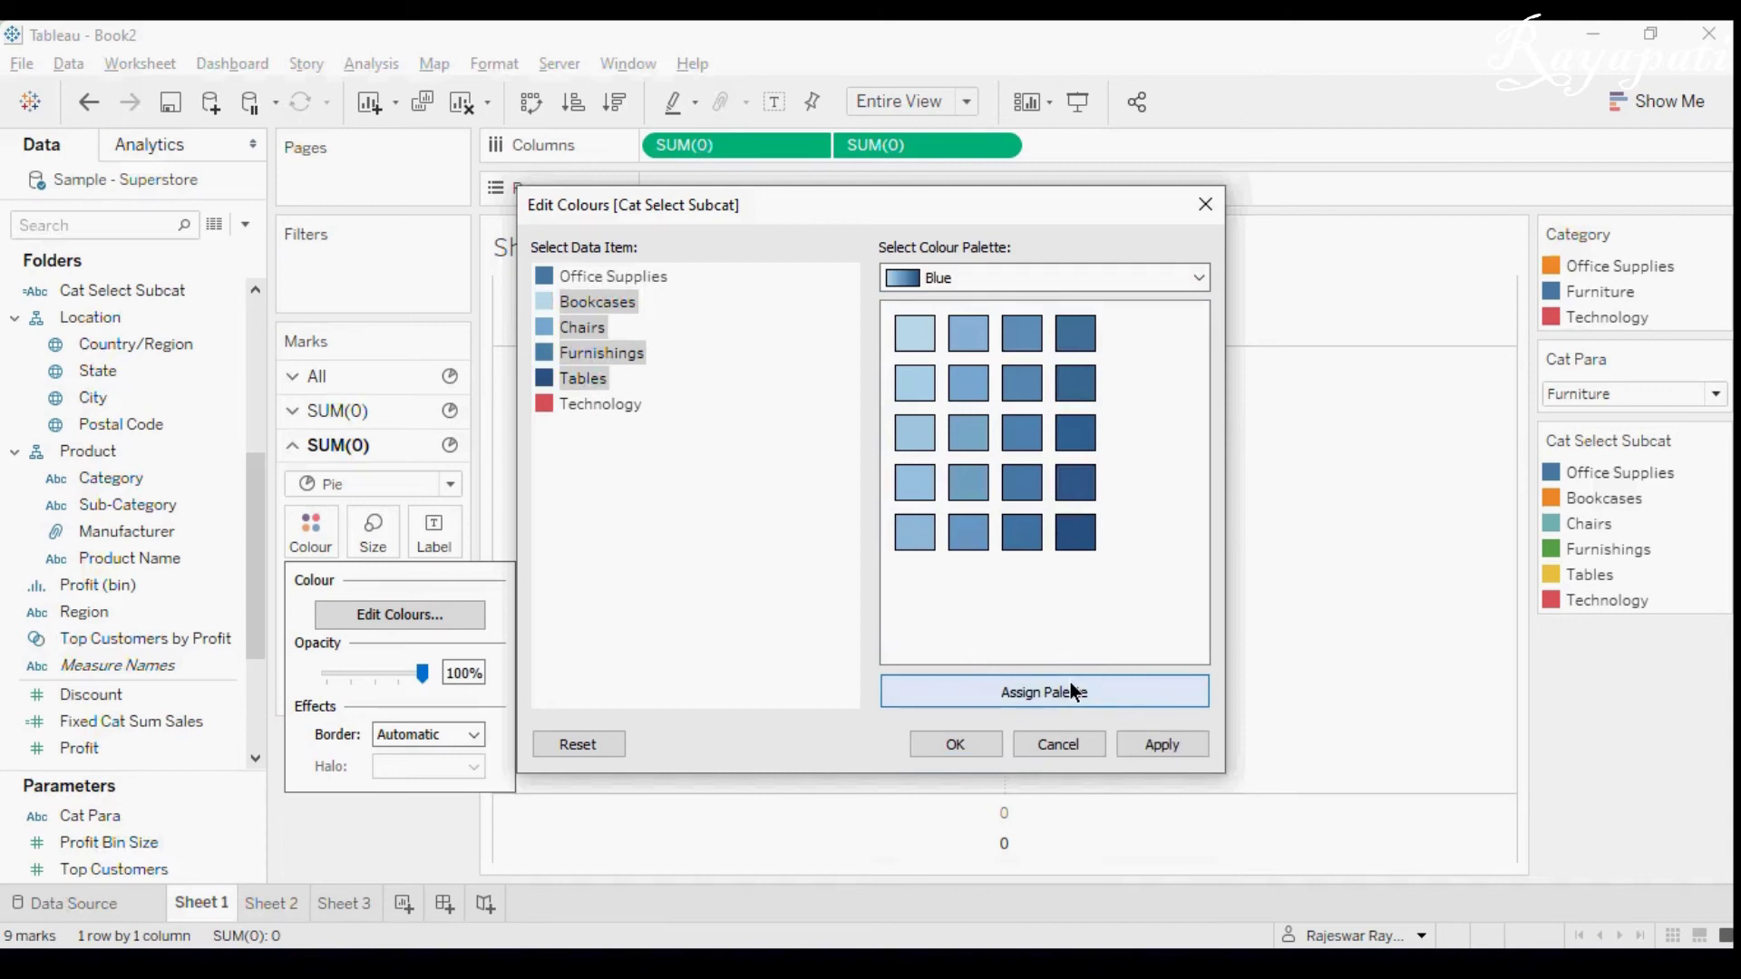
Set the Office Supplies item of Cat Select Subcat to a medium shade of the Orange palette and apply the colour changes.
click(597, 274)
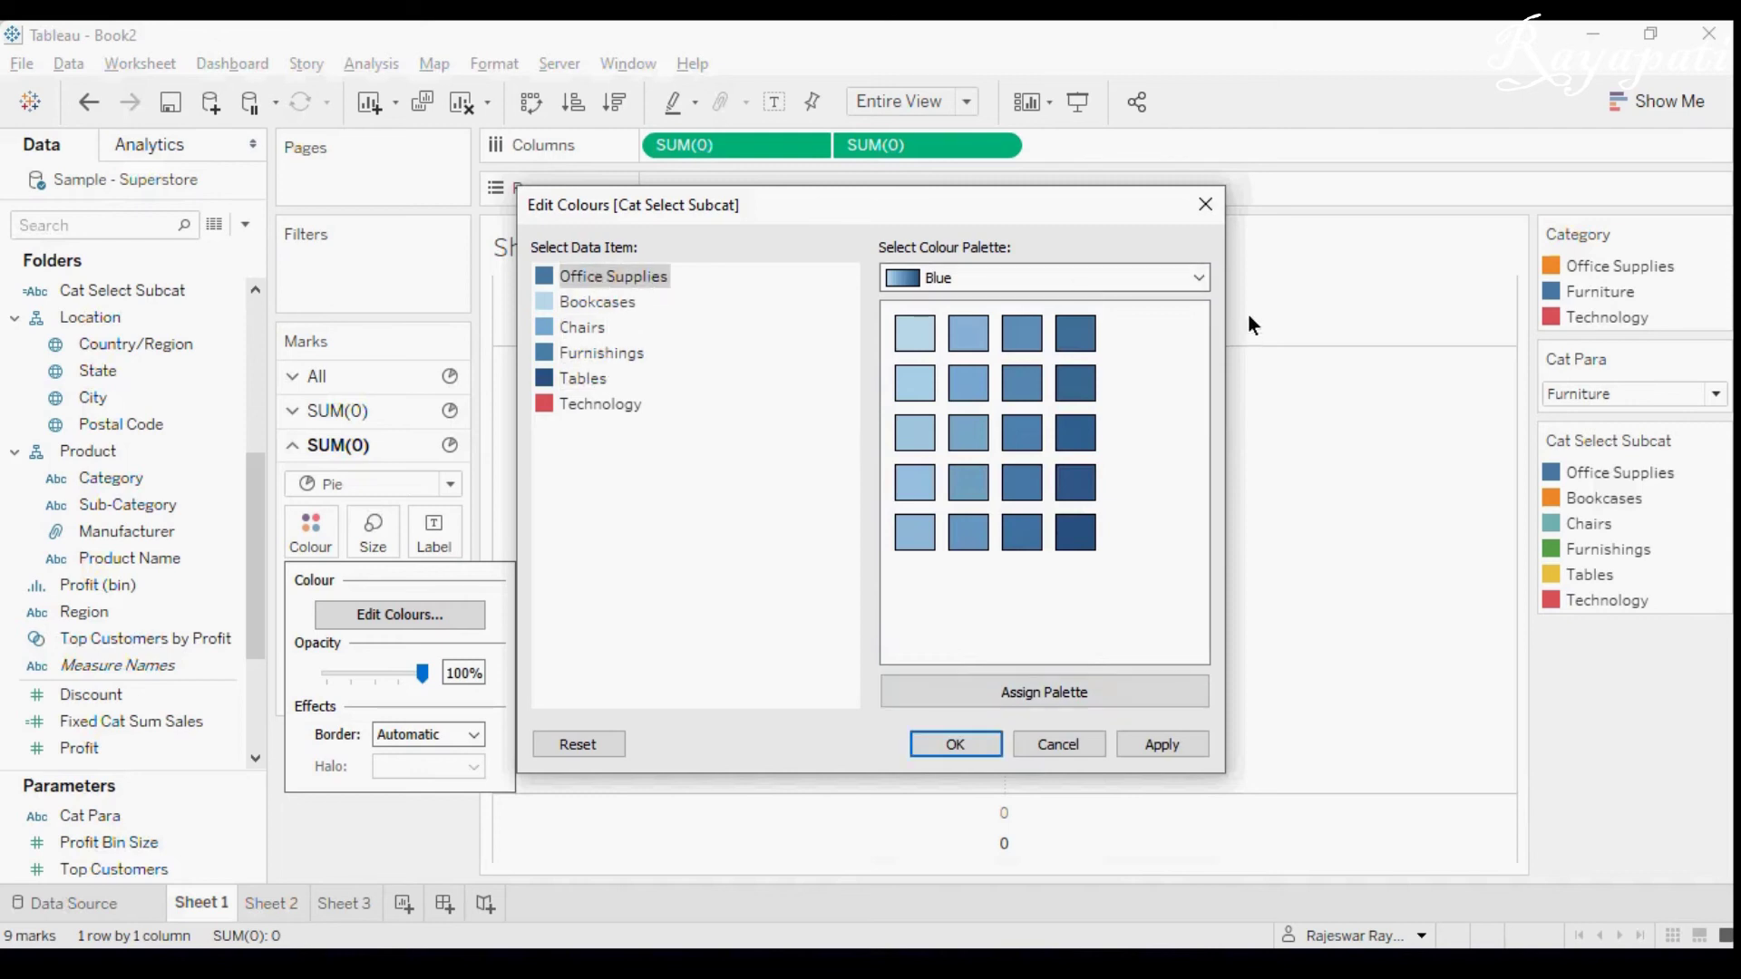
click(1199, 276)
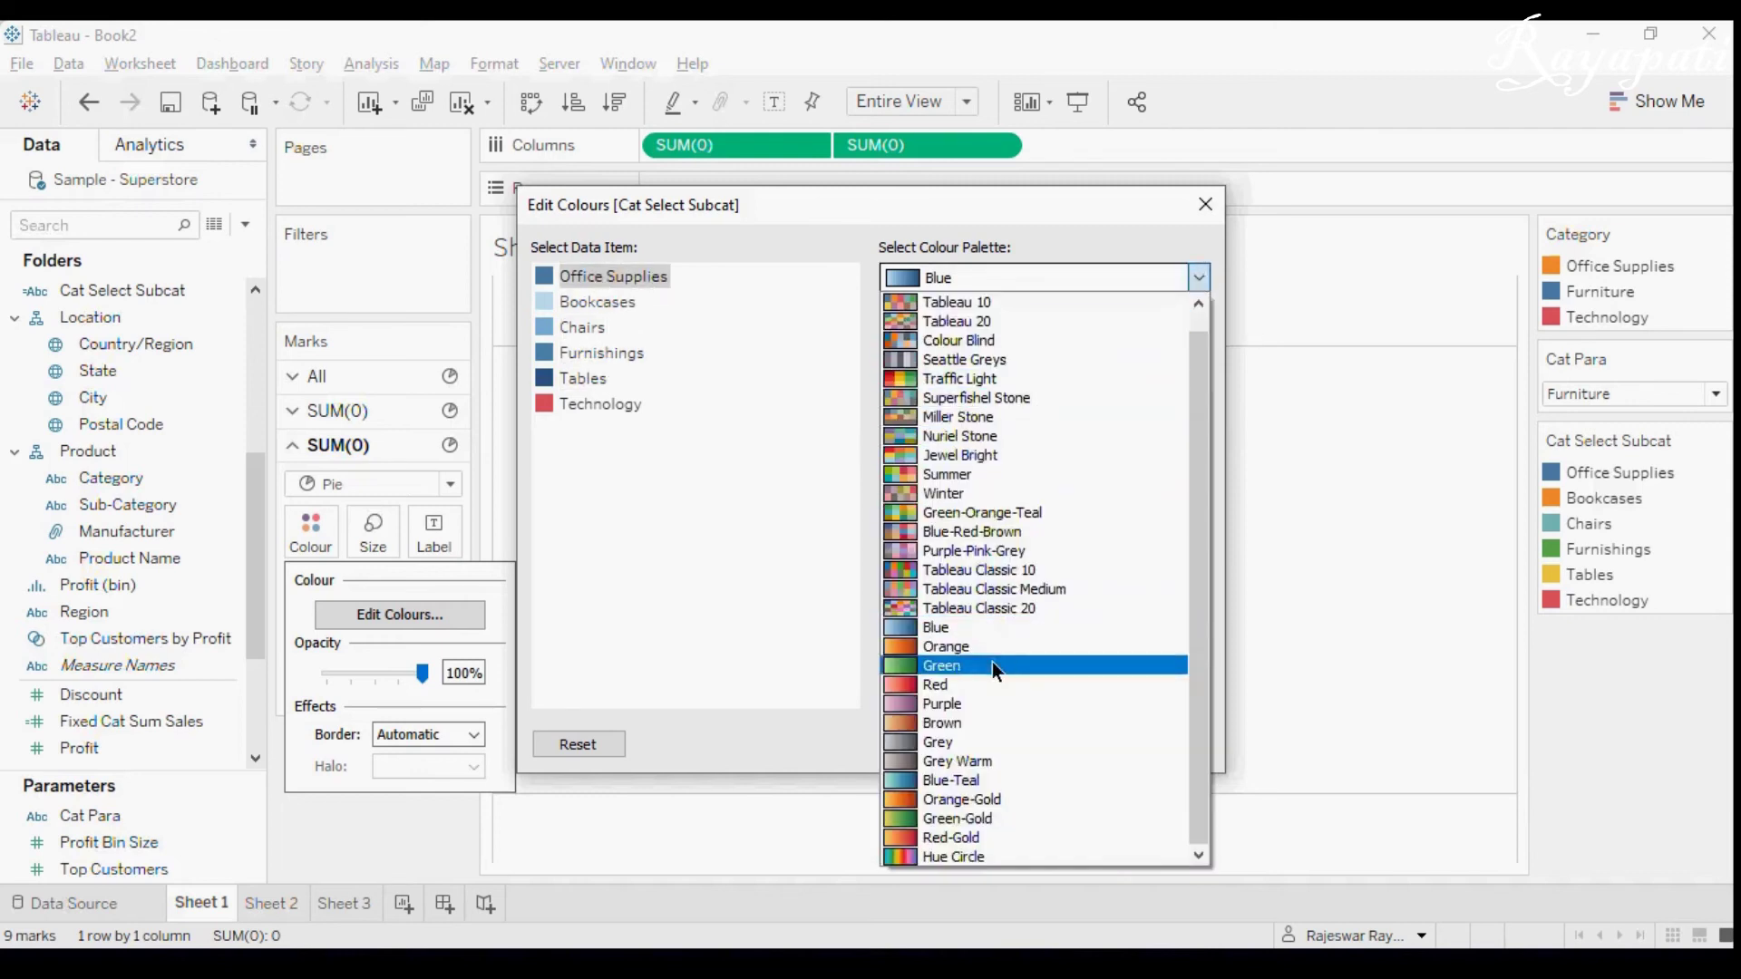
click(970, 645)
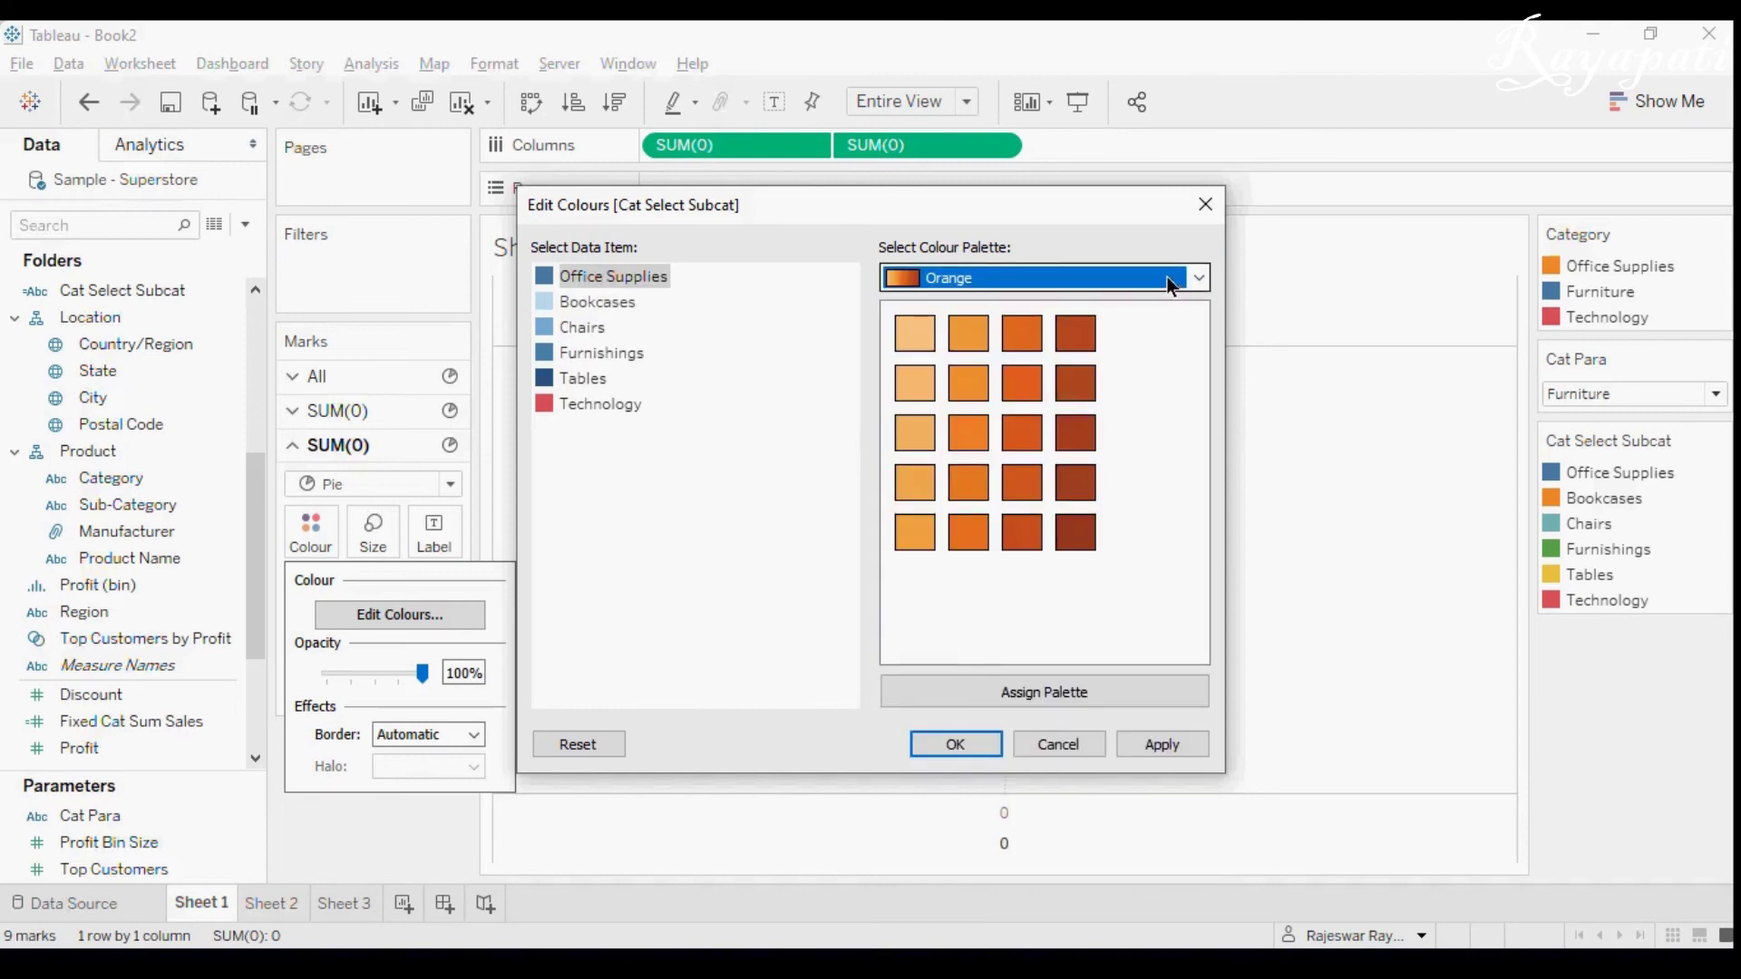
click(972, 483)
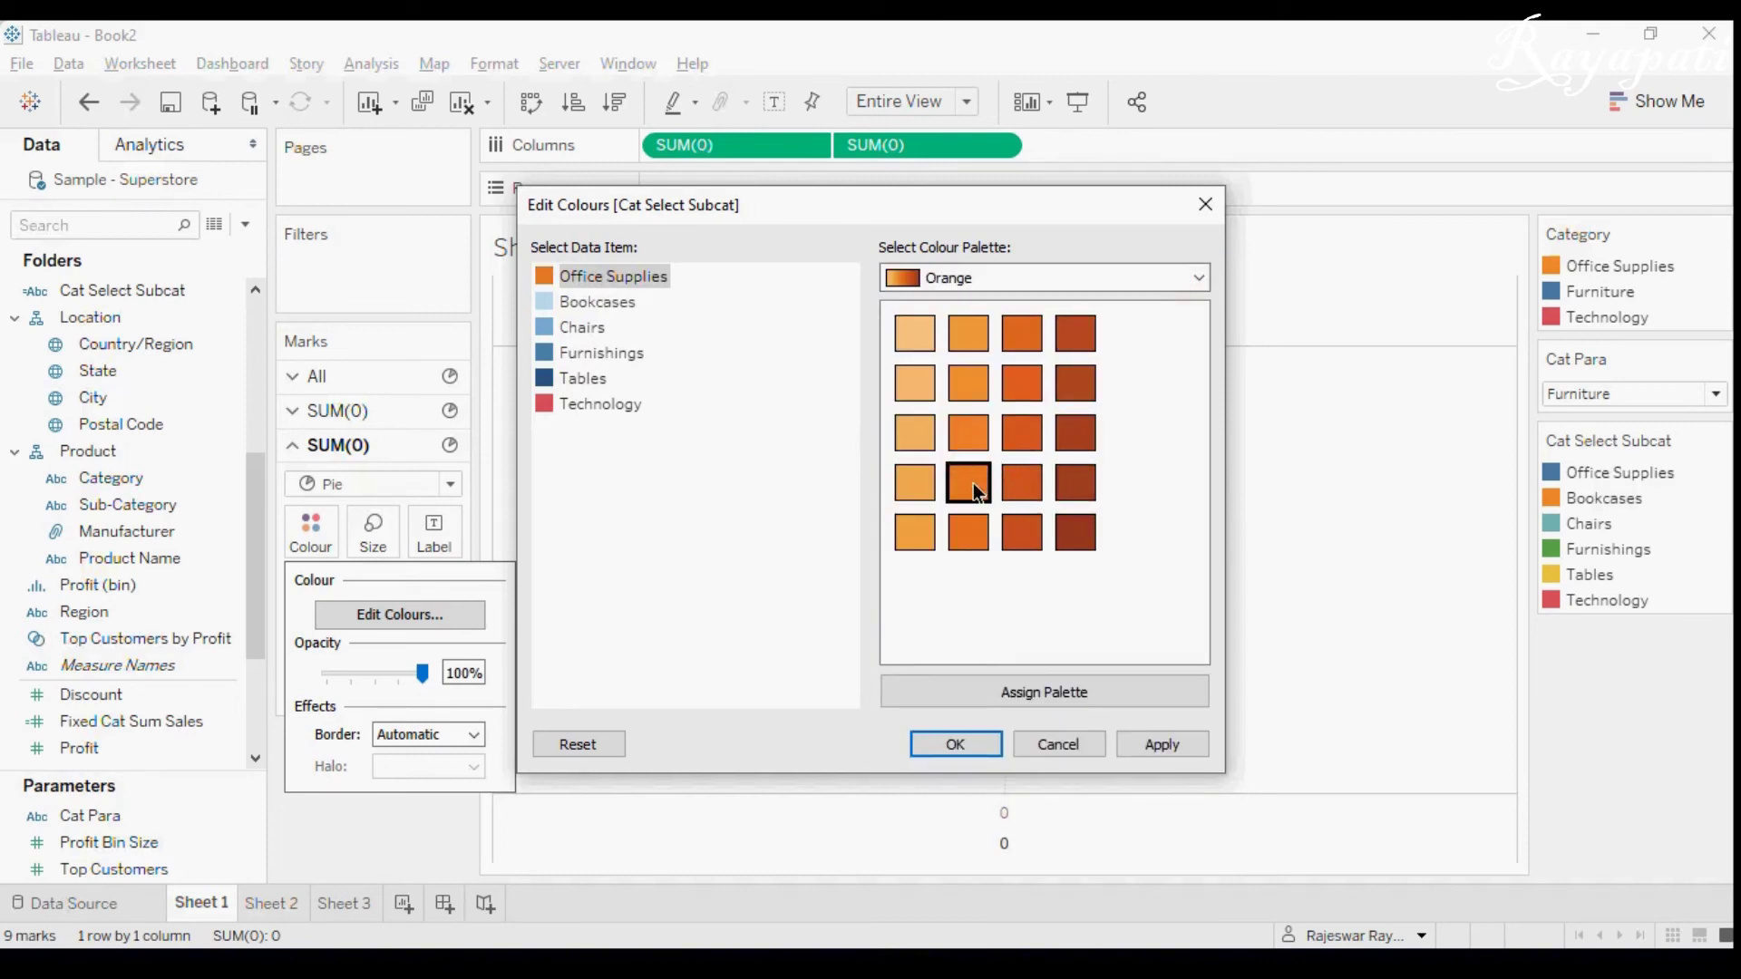
click(1168, 745)
click(956, 745)
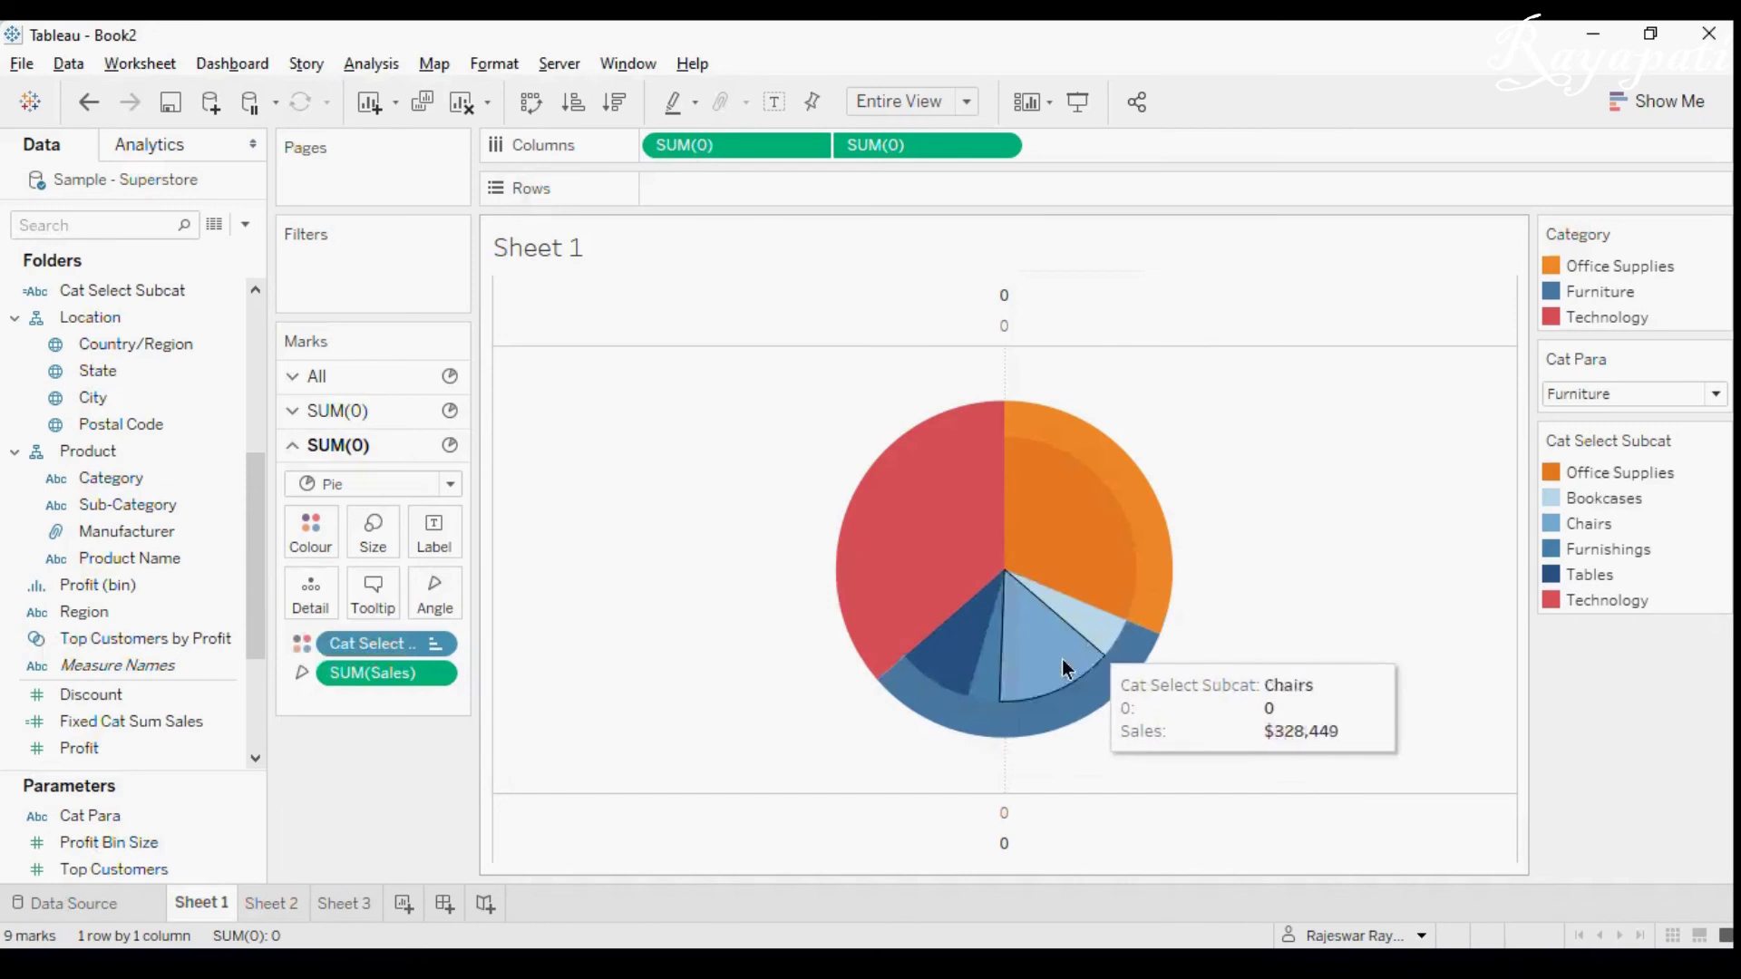
click(932, 511)
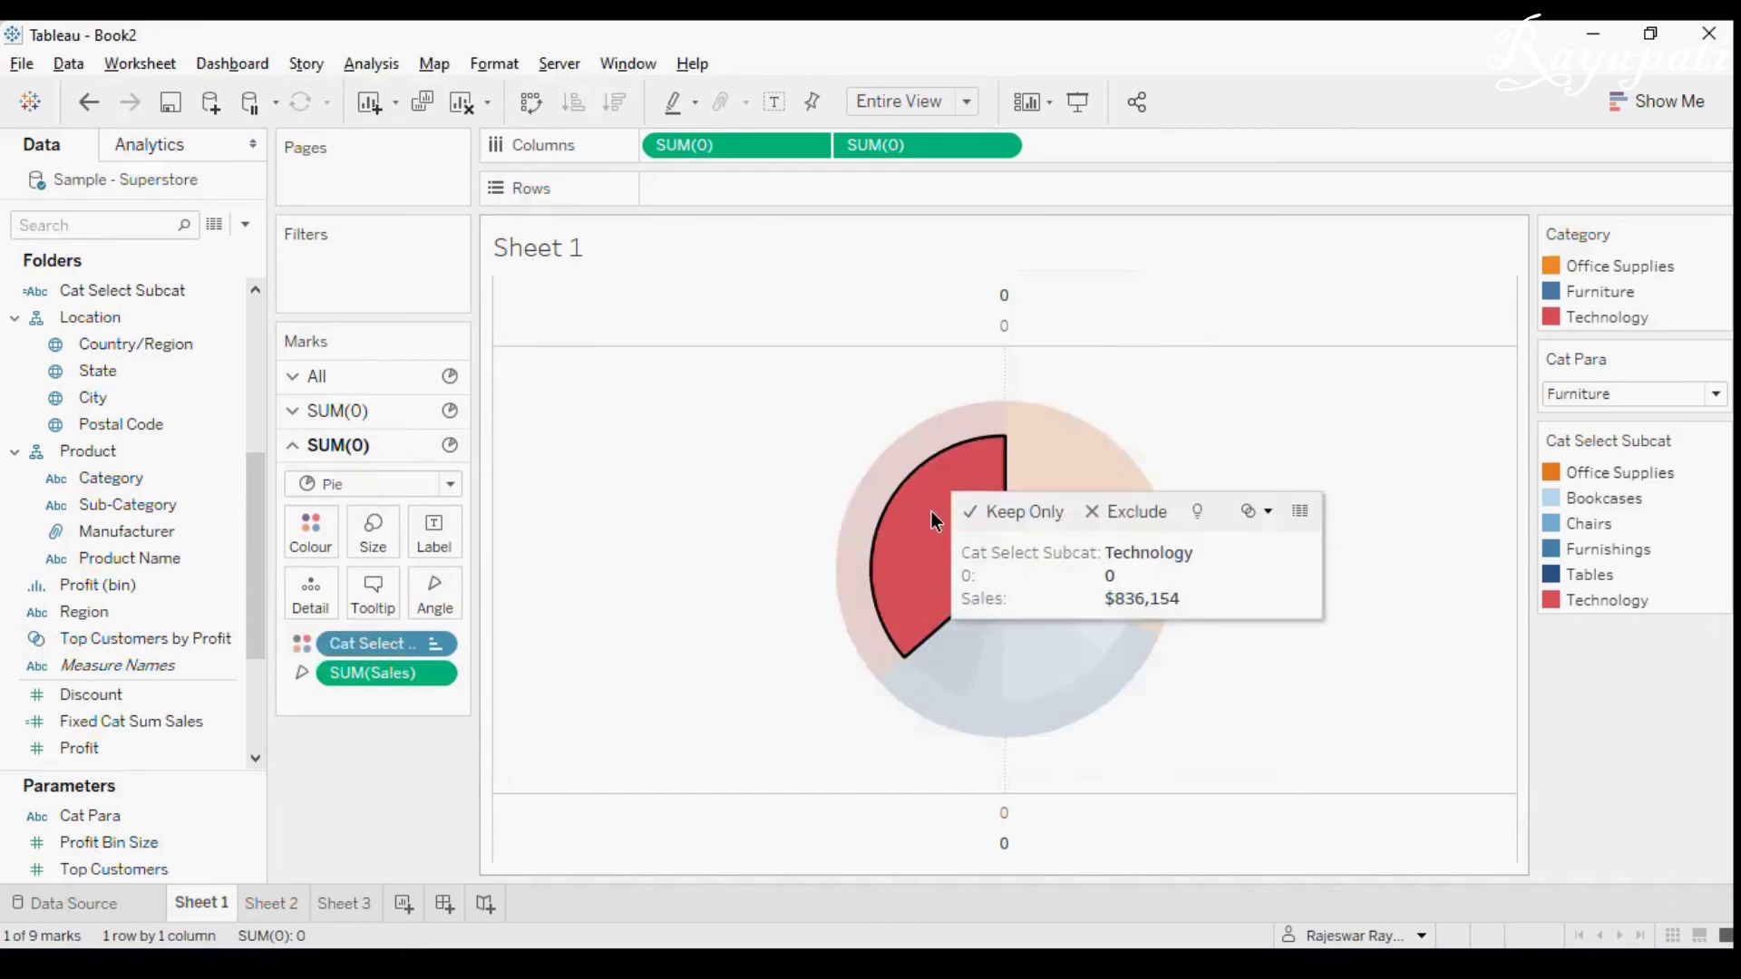
Switch the Cat Para parameter to Technology and assign the Red palette to the items from Accessories through Phones.
click(1711, 397)
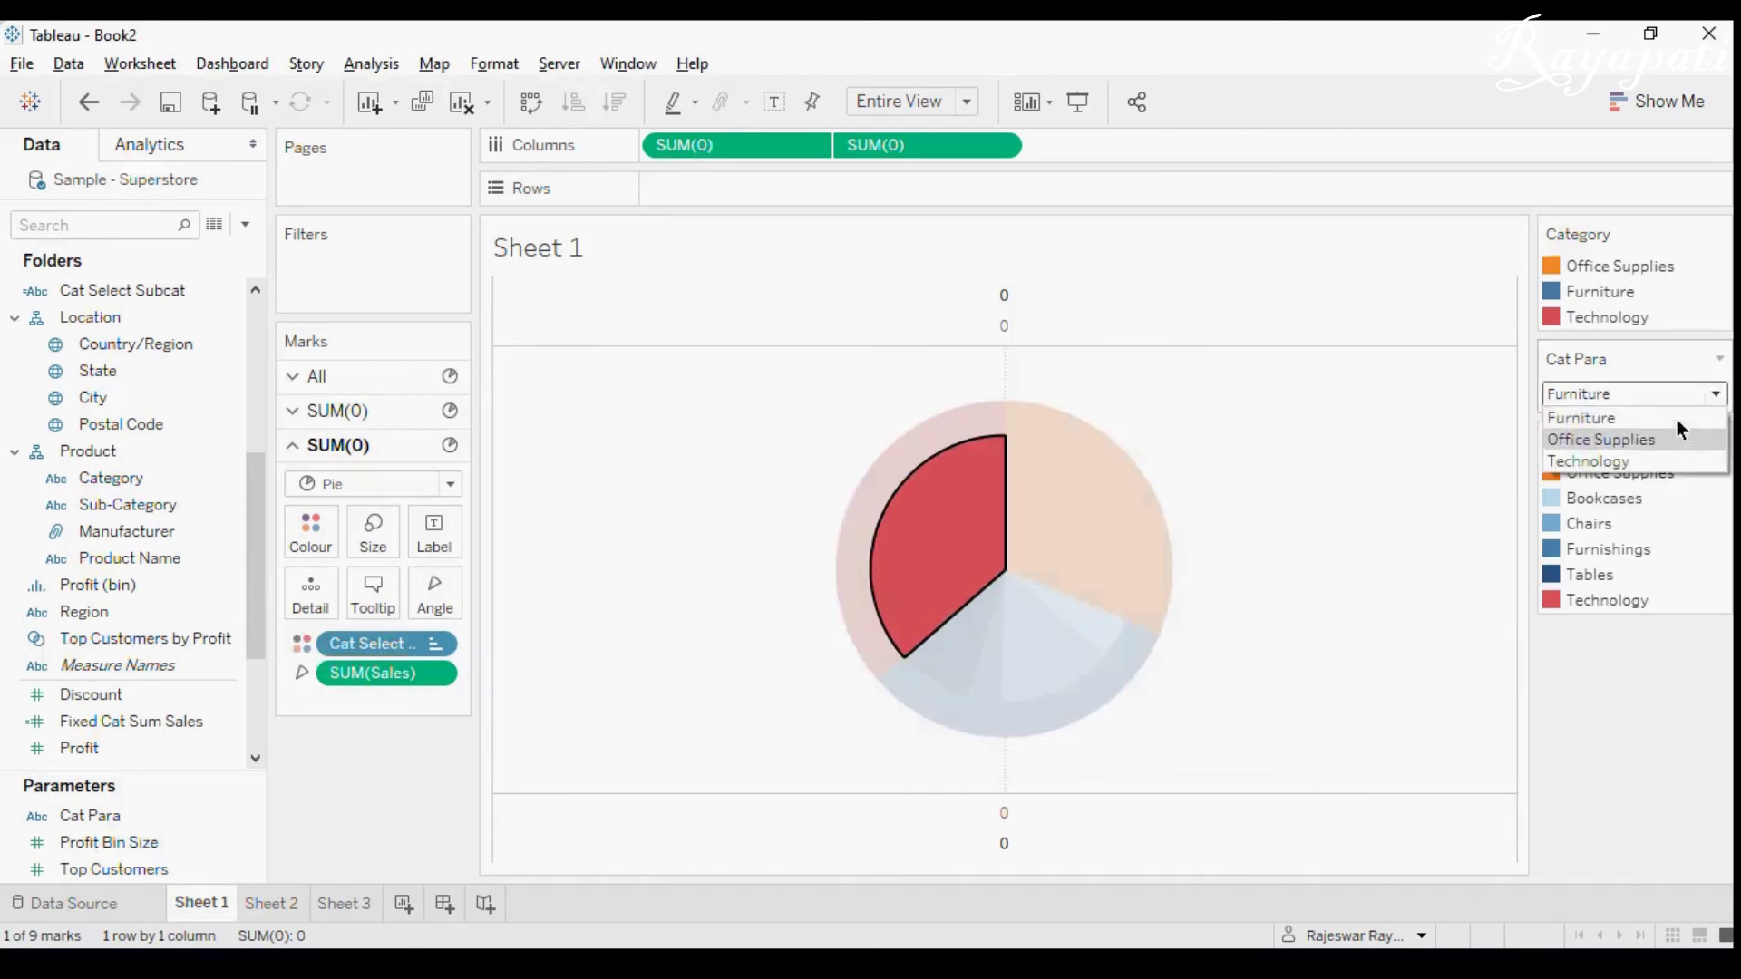
click(1655, 459)
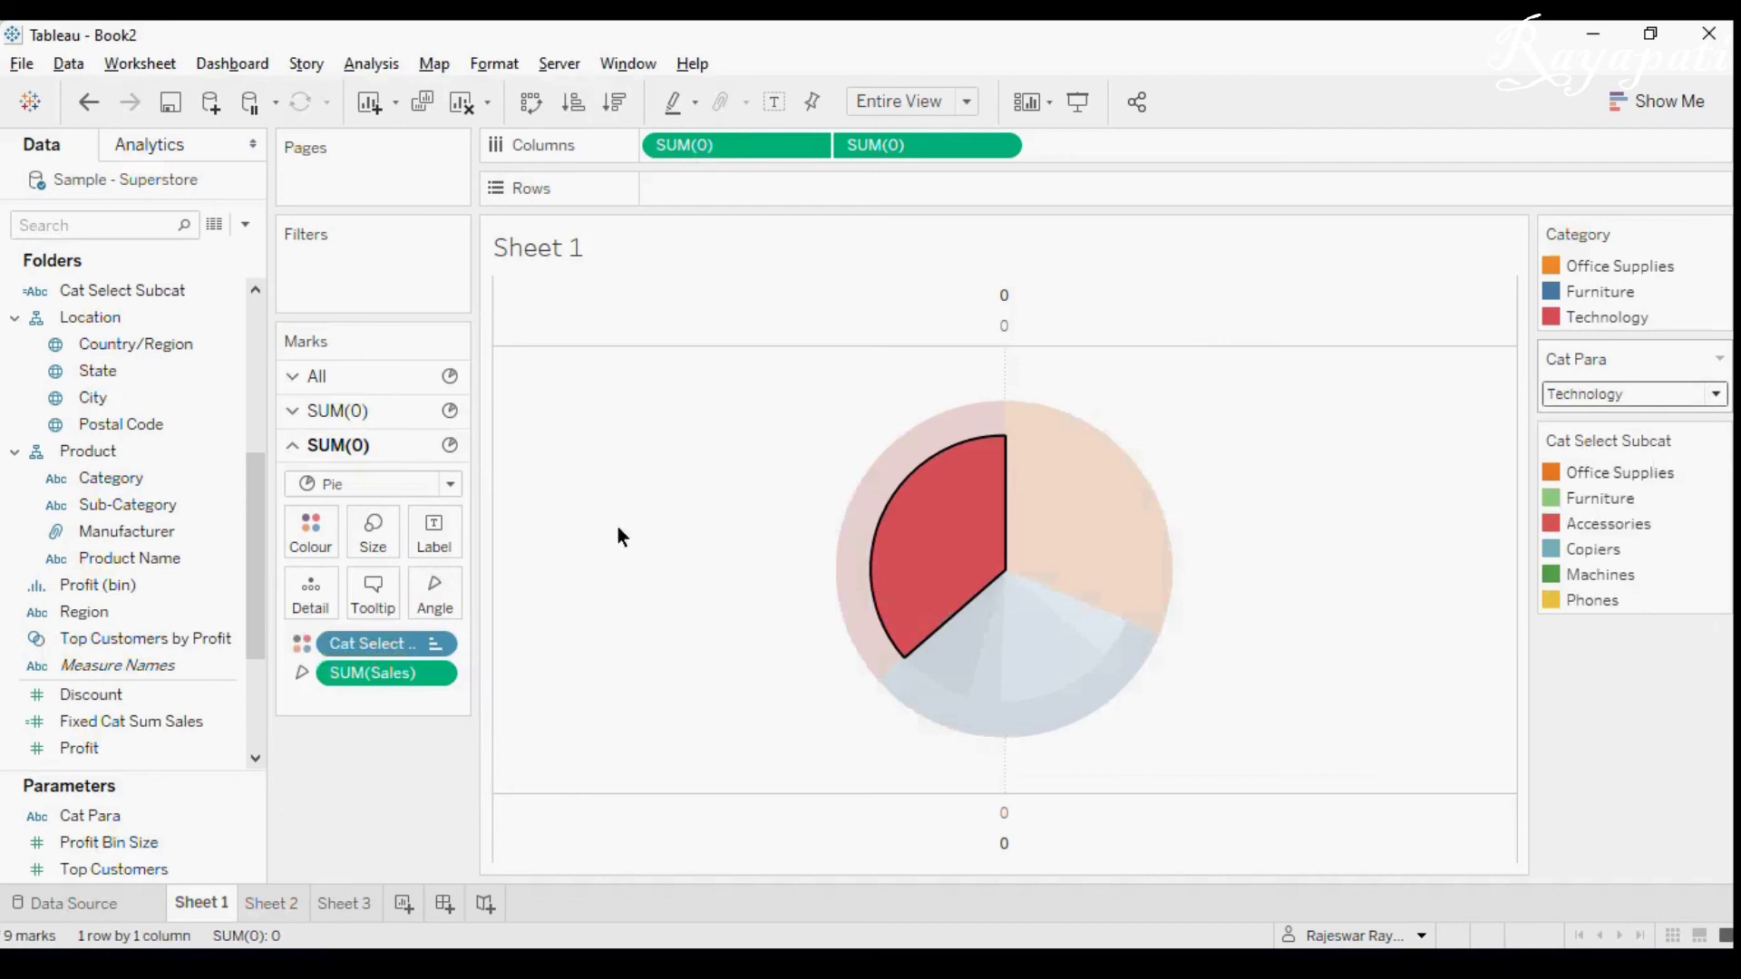
click(312, 531)
click(377, 614)
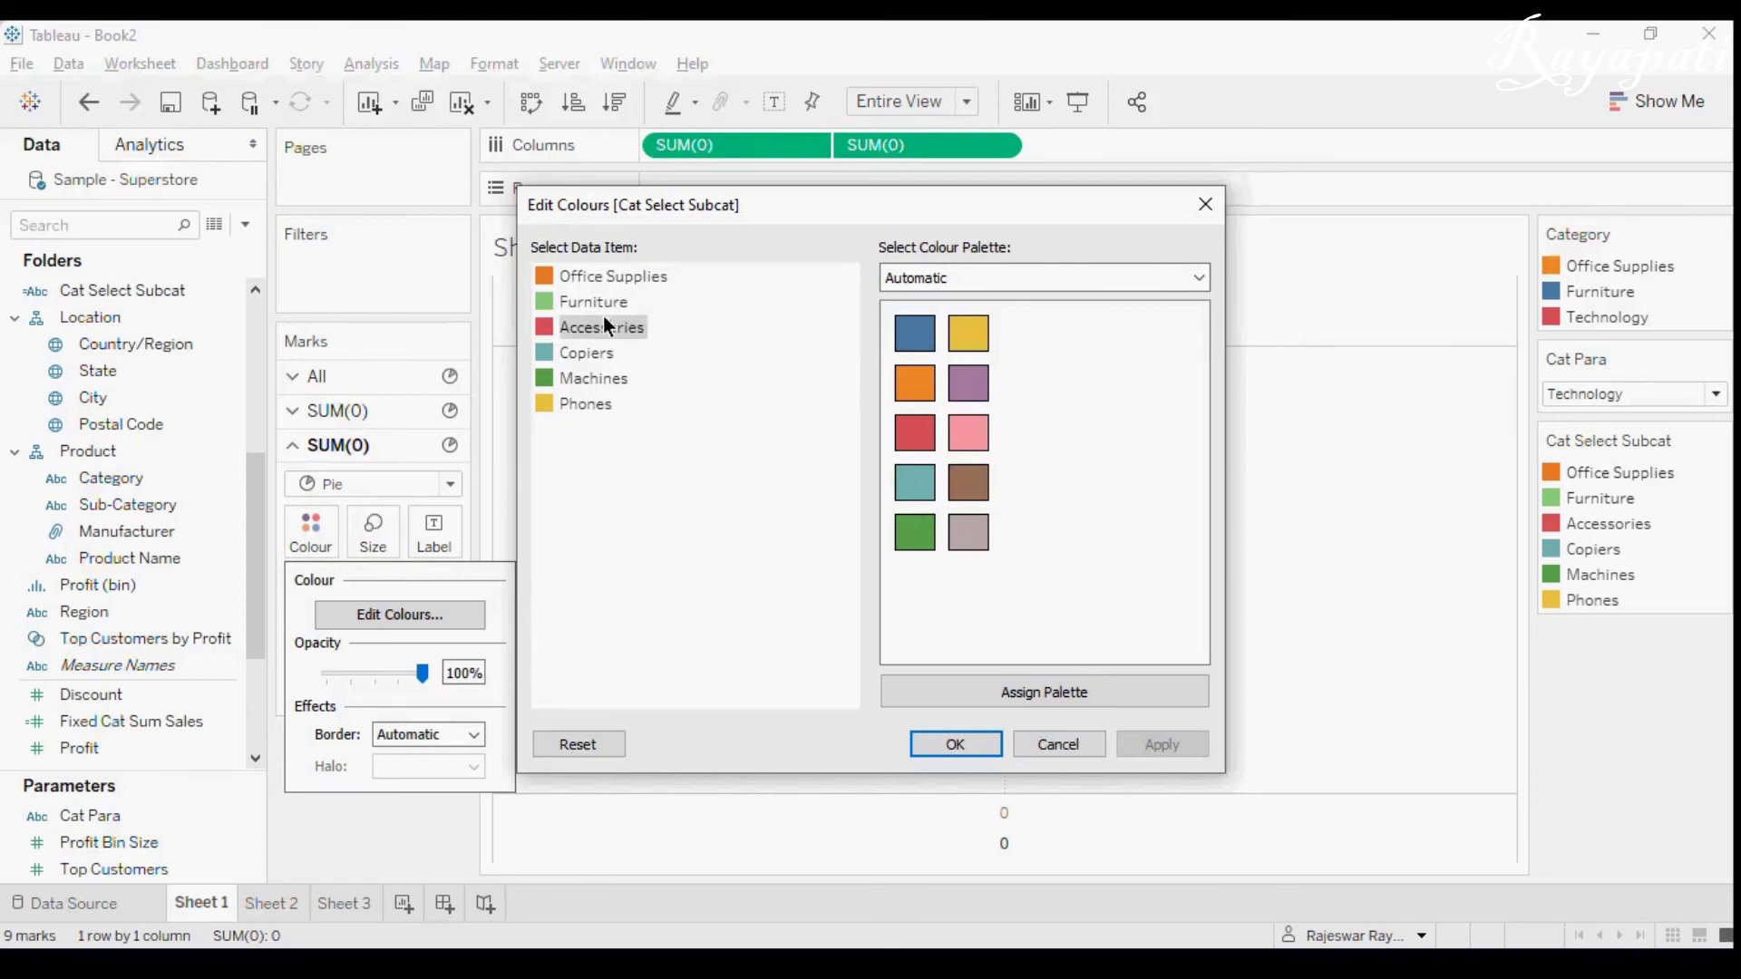
shift+click(599, 404)
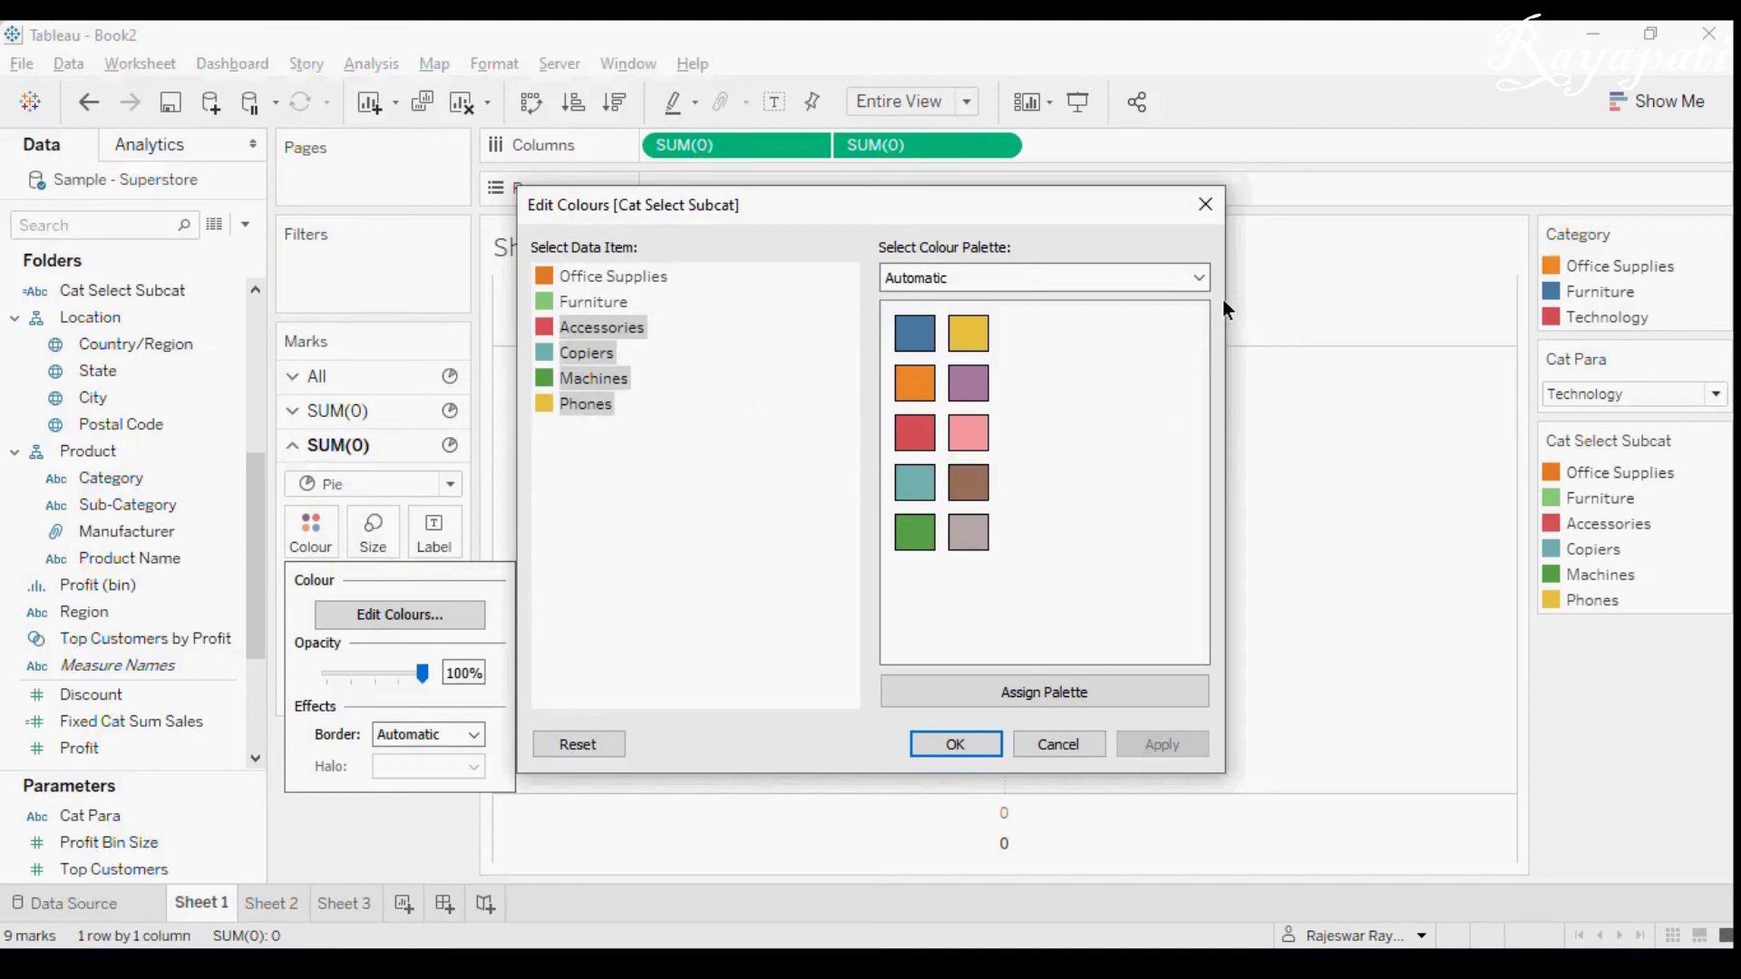
click(1197, 278)
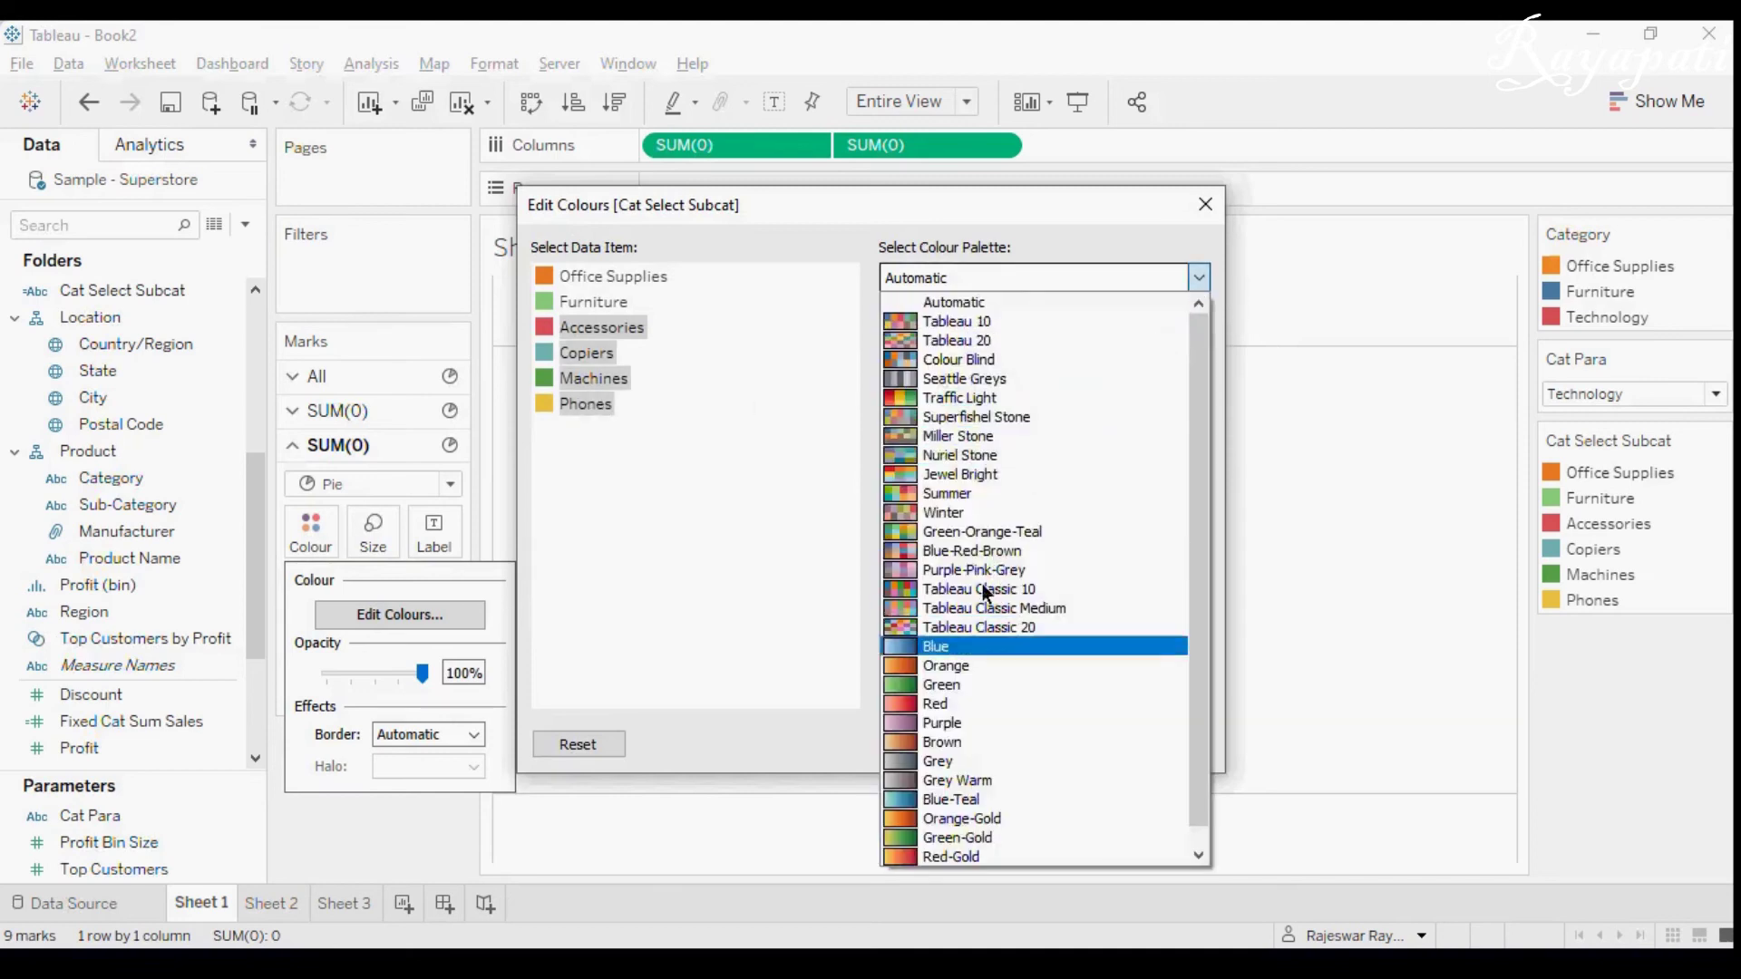
click(955, 707)
click(1023, 695)
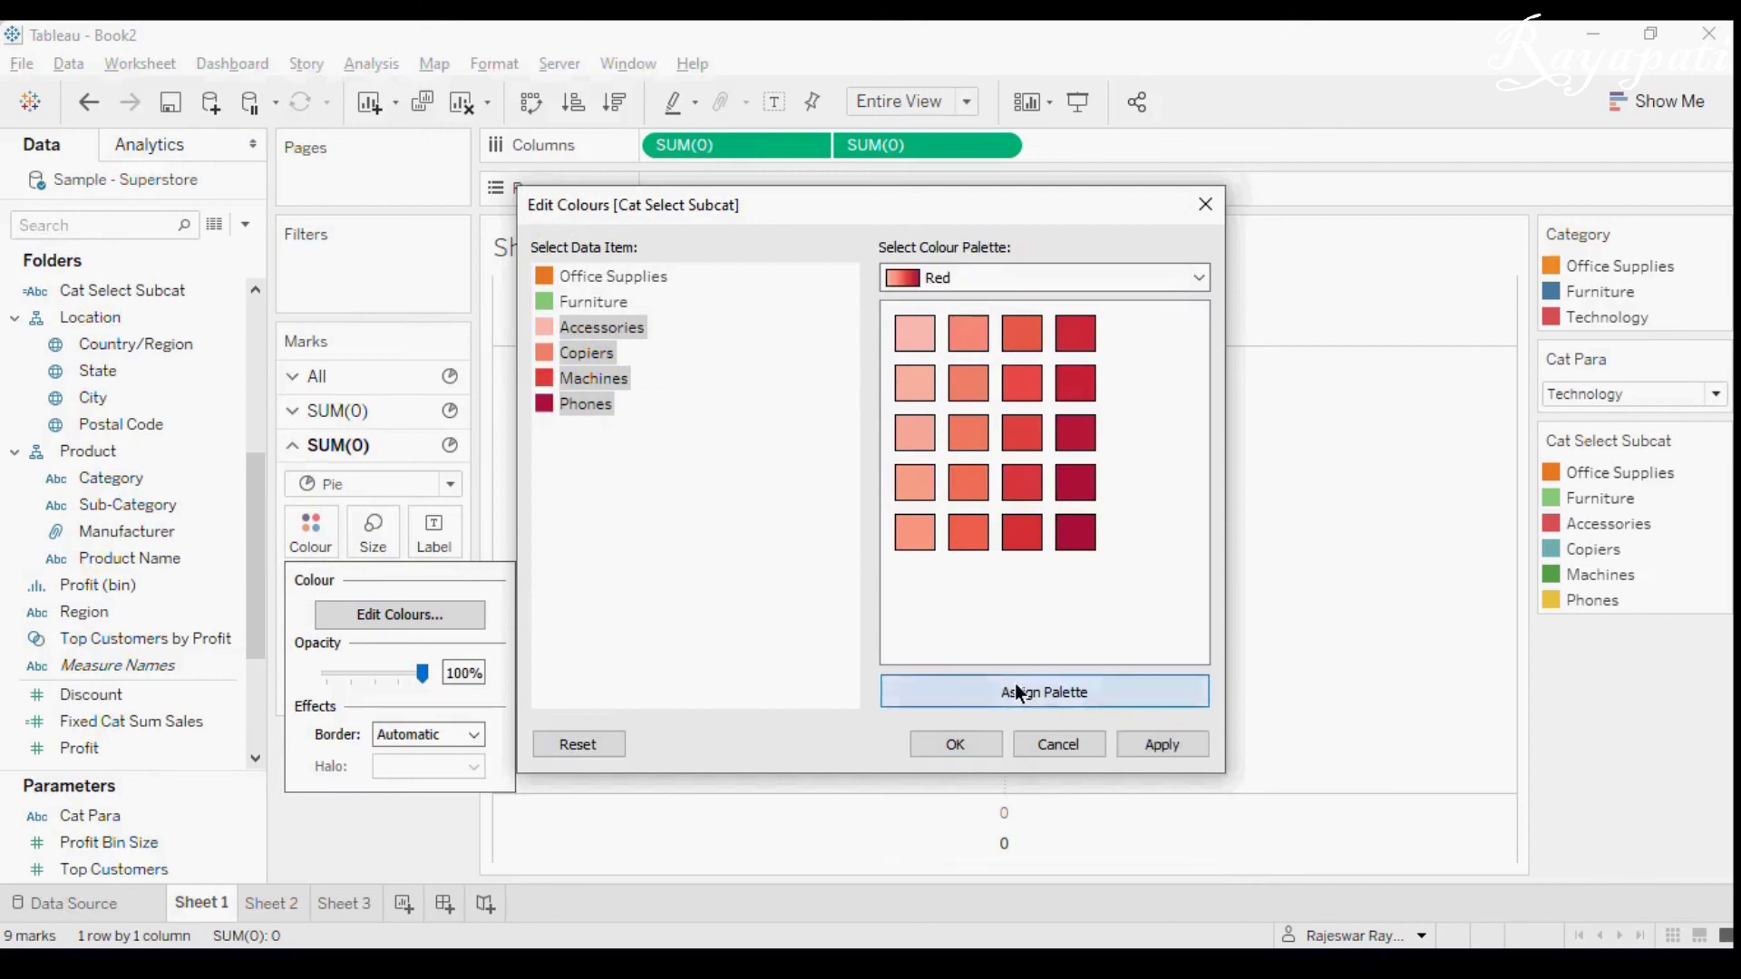
click(1182, 746)
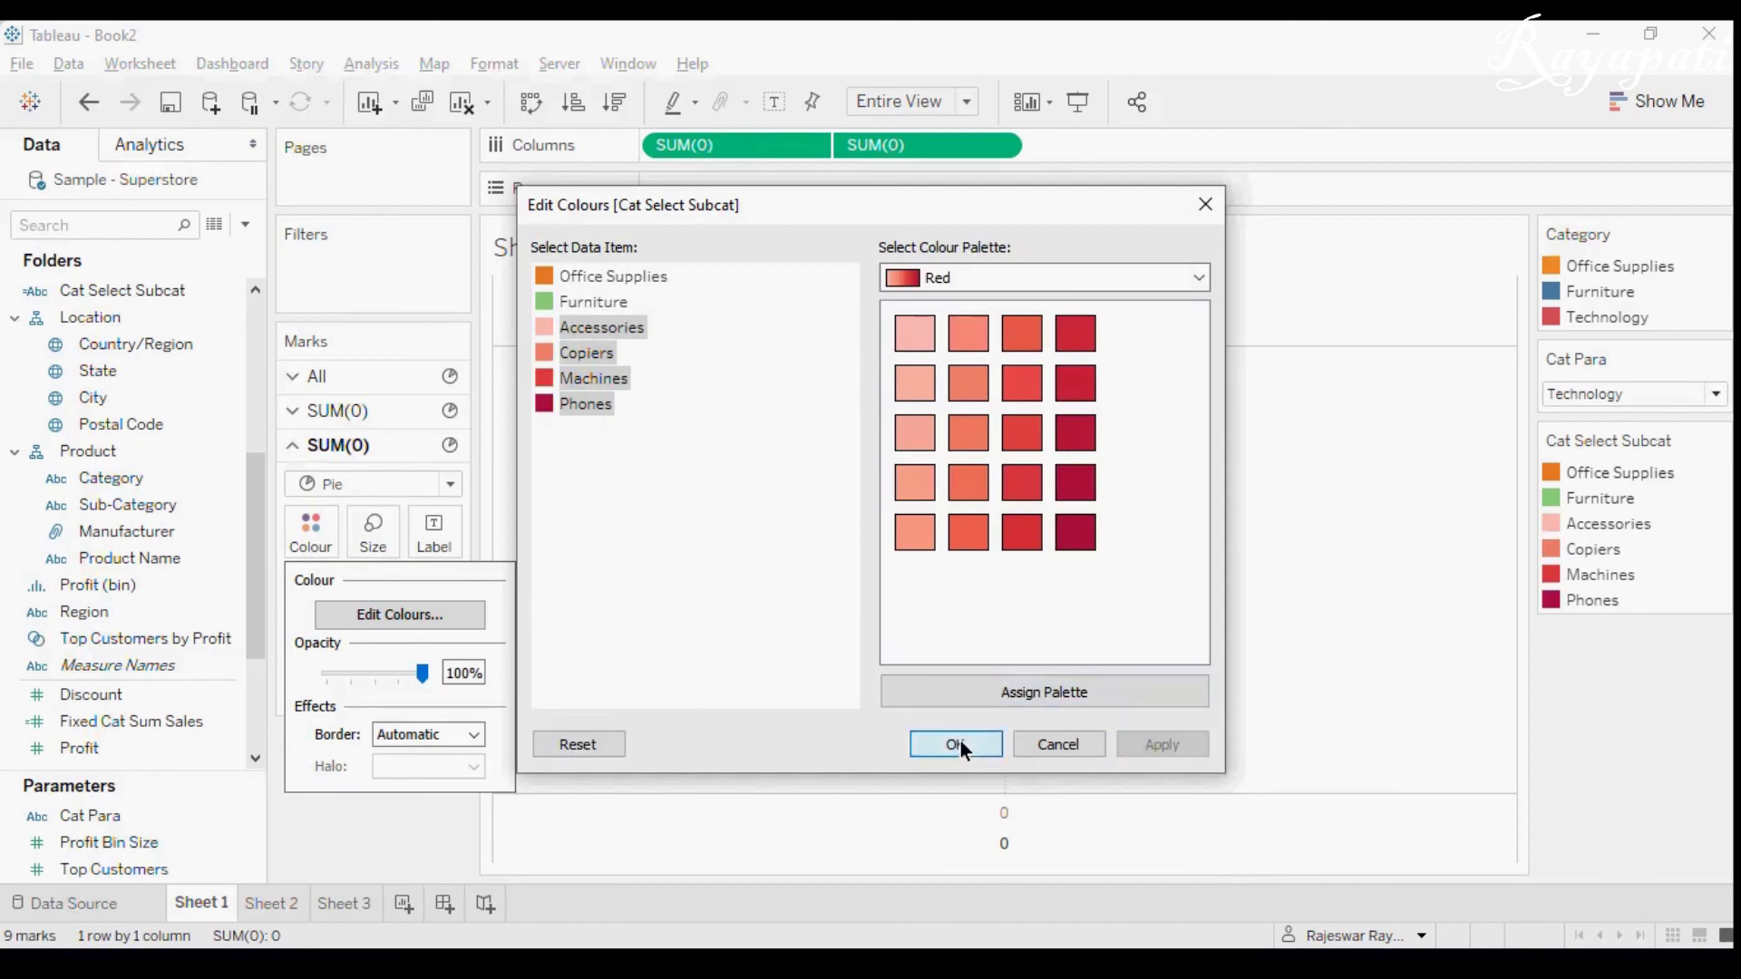
click(958, 743)
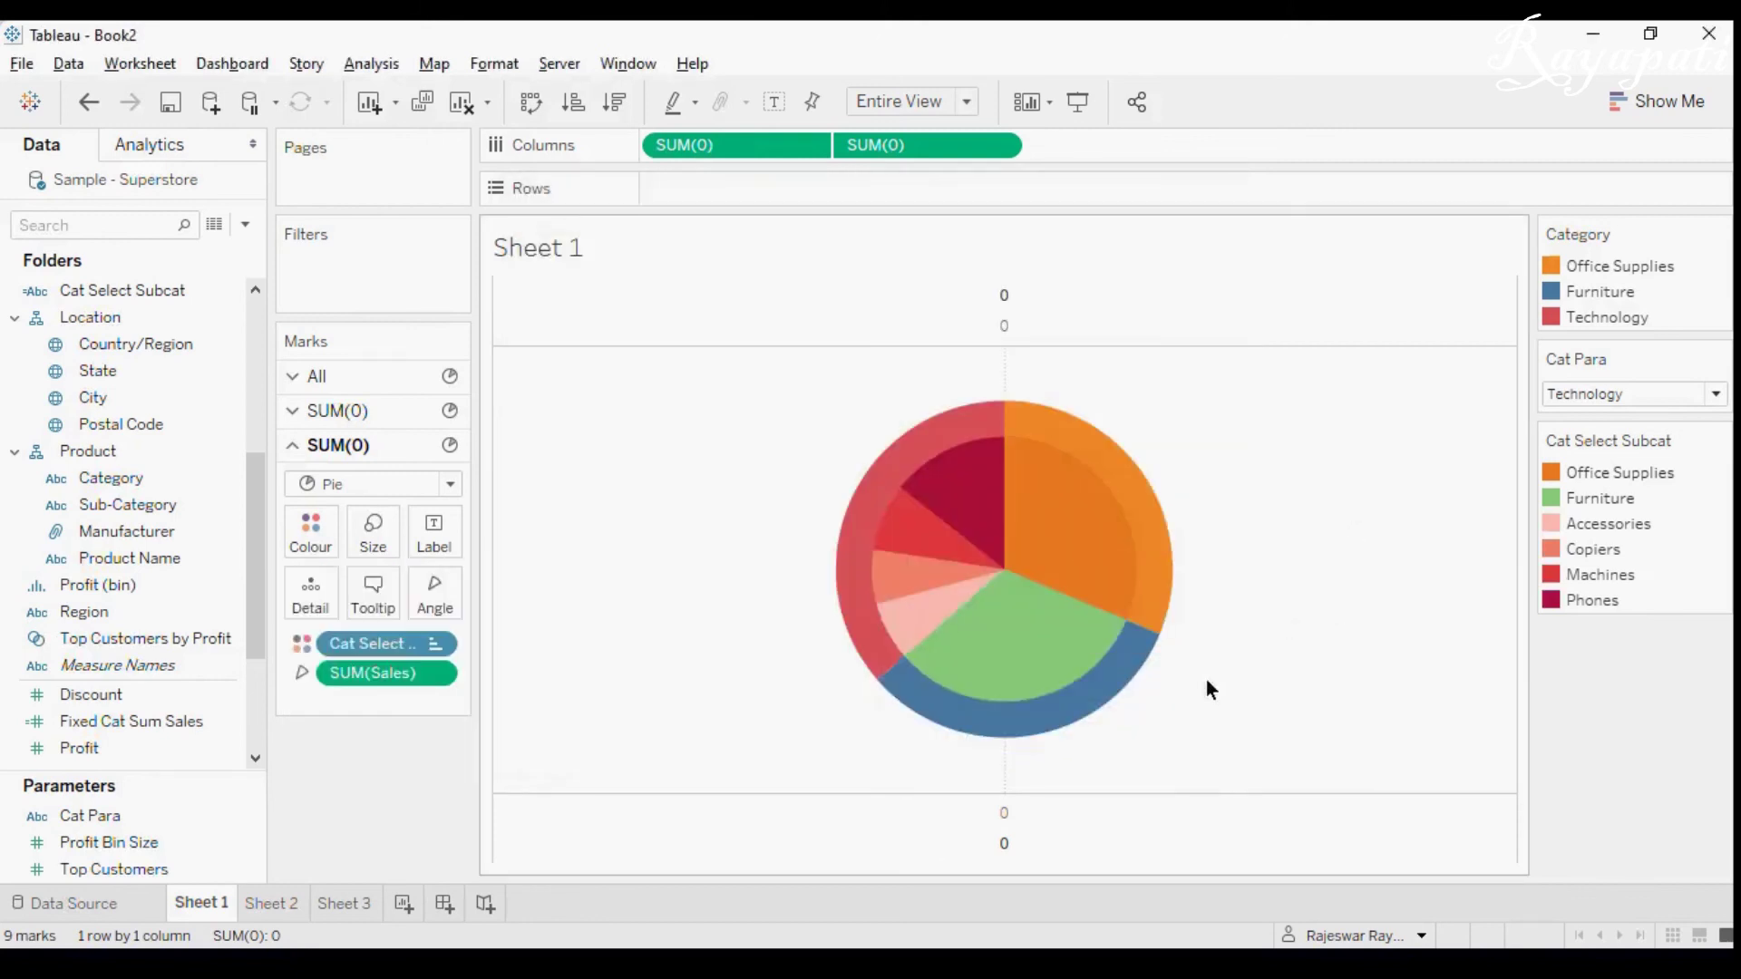
Set the Furniture item of Cat Select Subcat to the blue of the Automatic palette, matching the Category colour.
mouse_move(1043, 633)
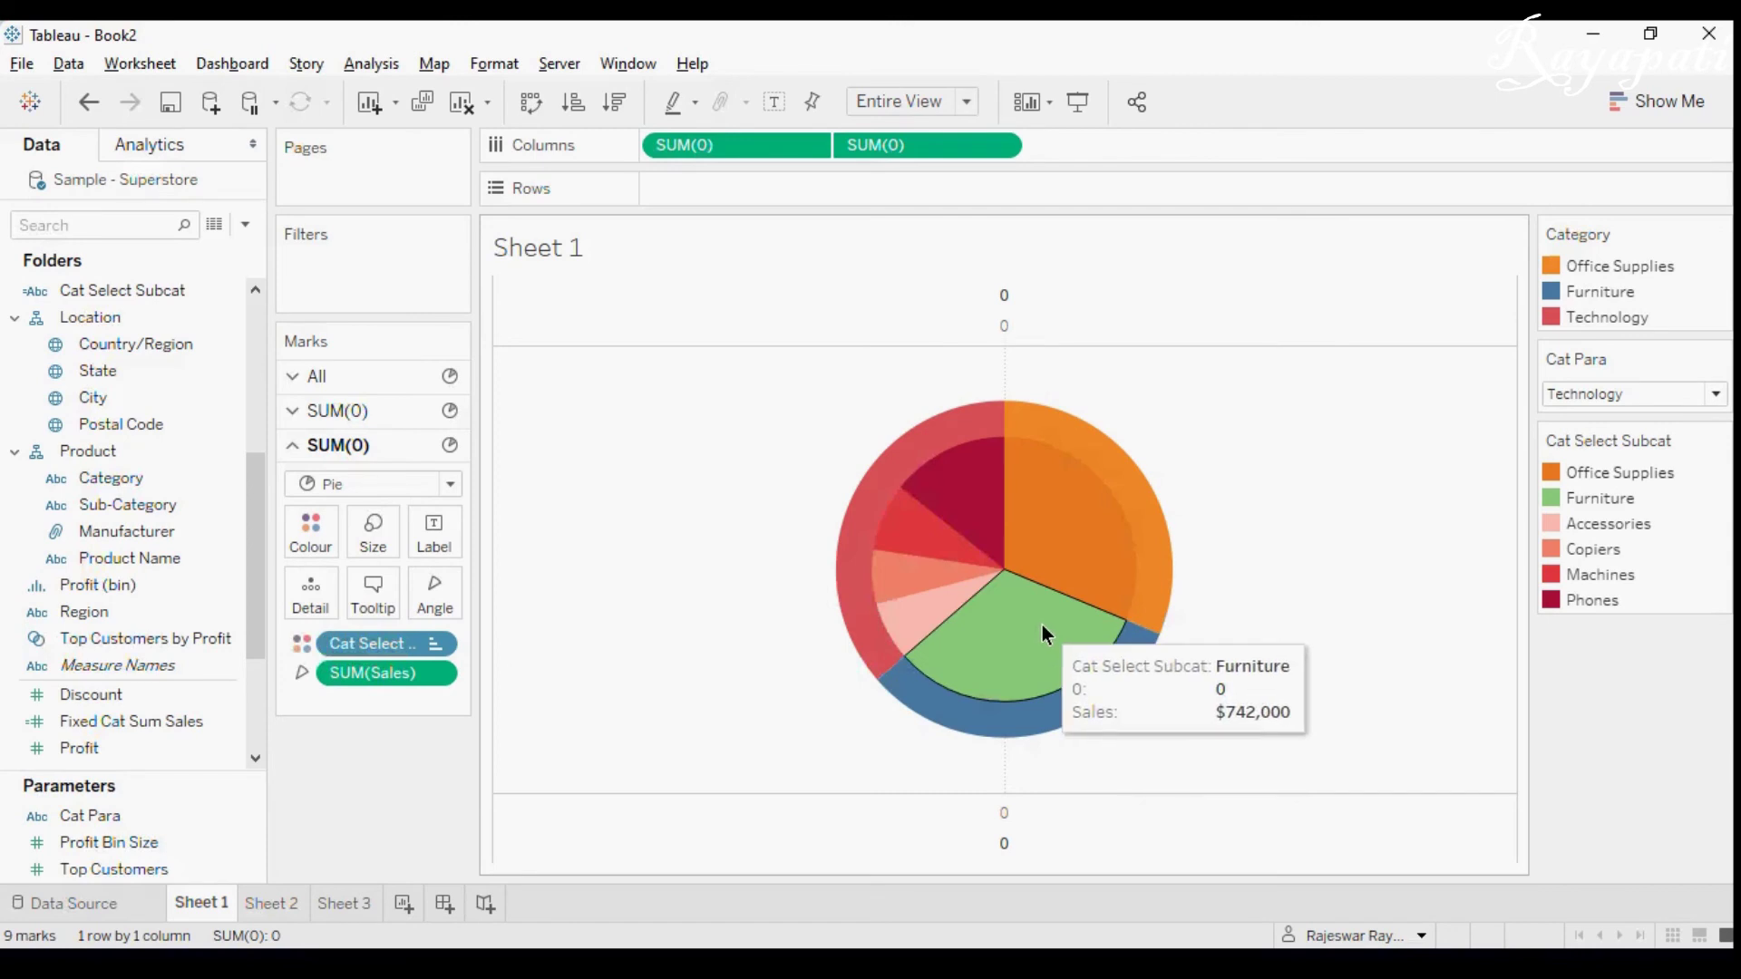
click(313, 544)
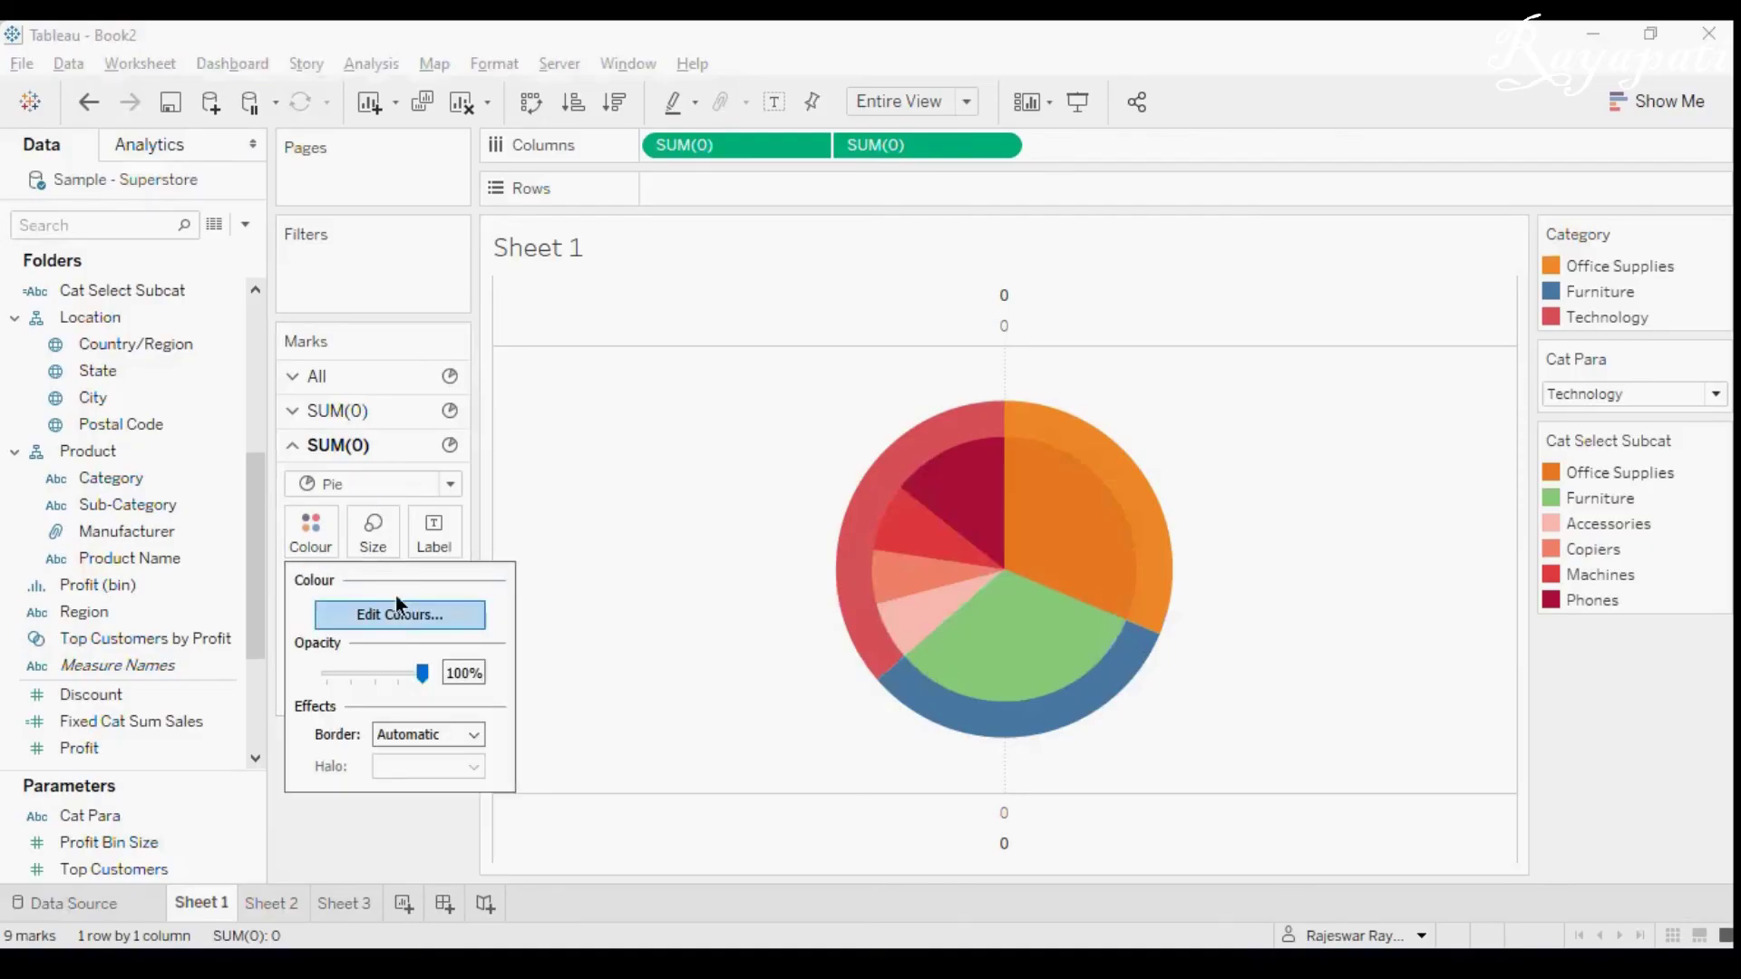
click(402, 616)
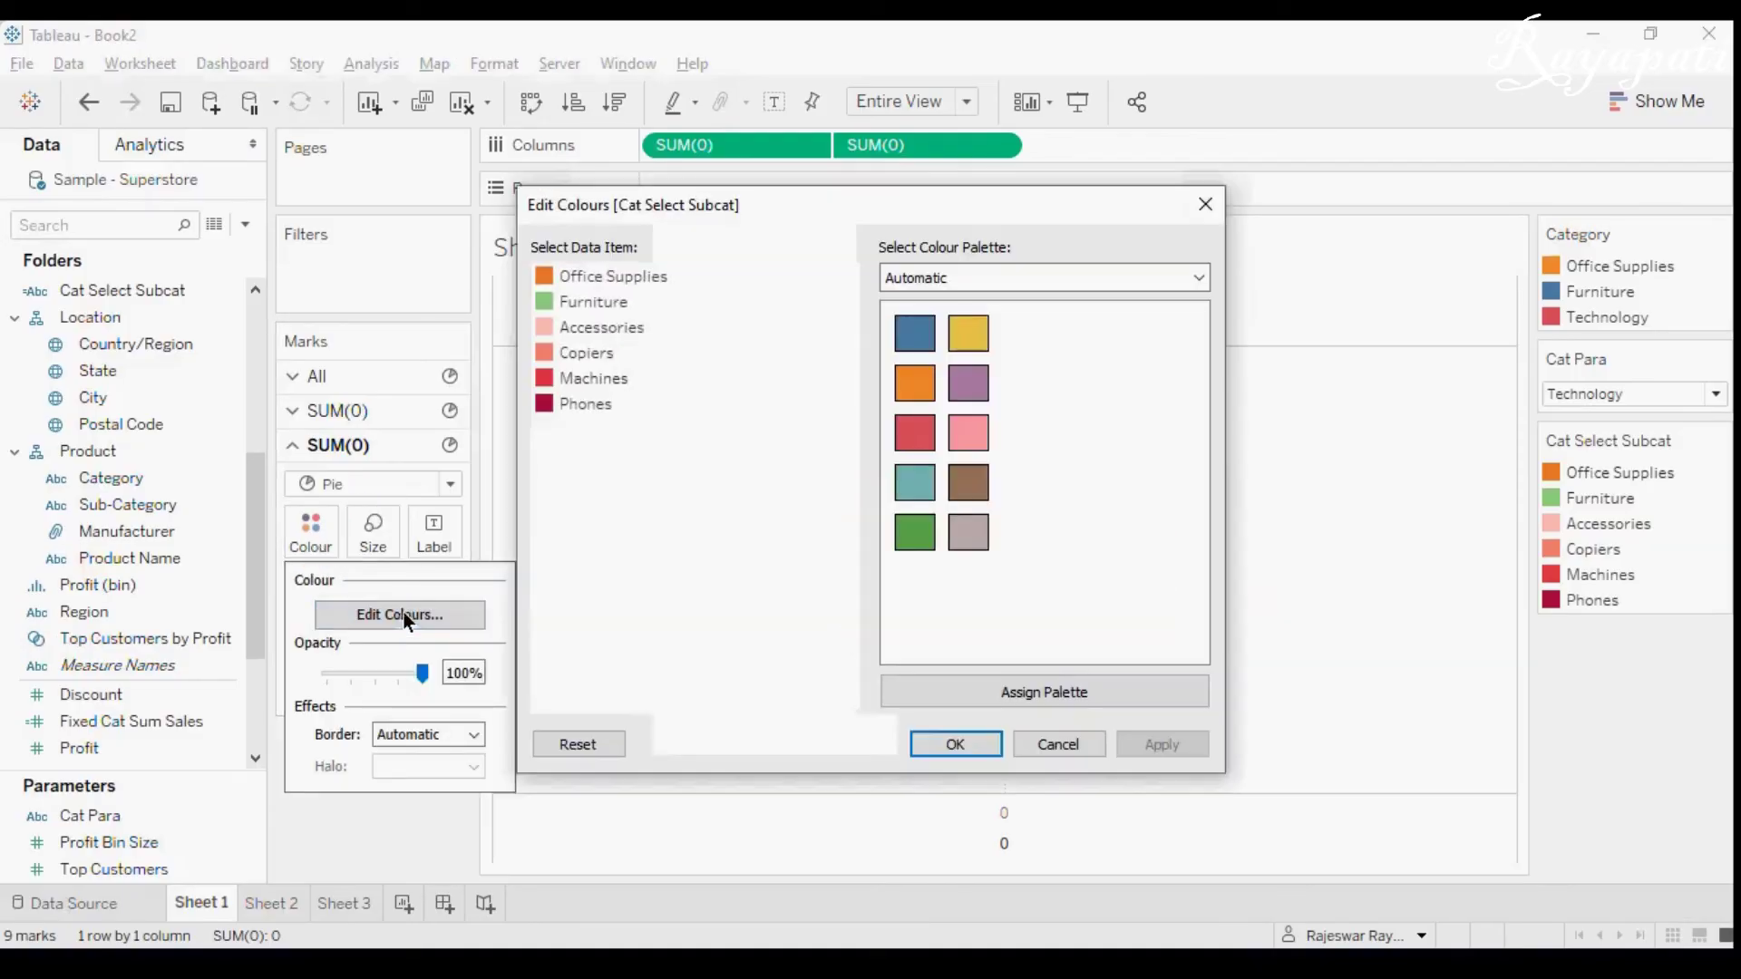
click(599, 302)
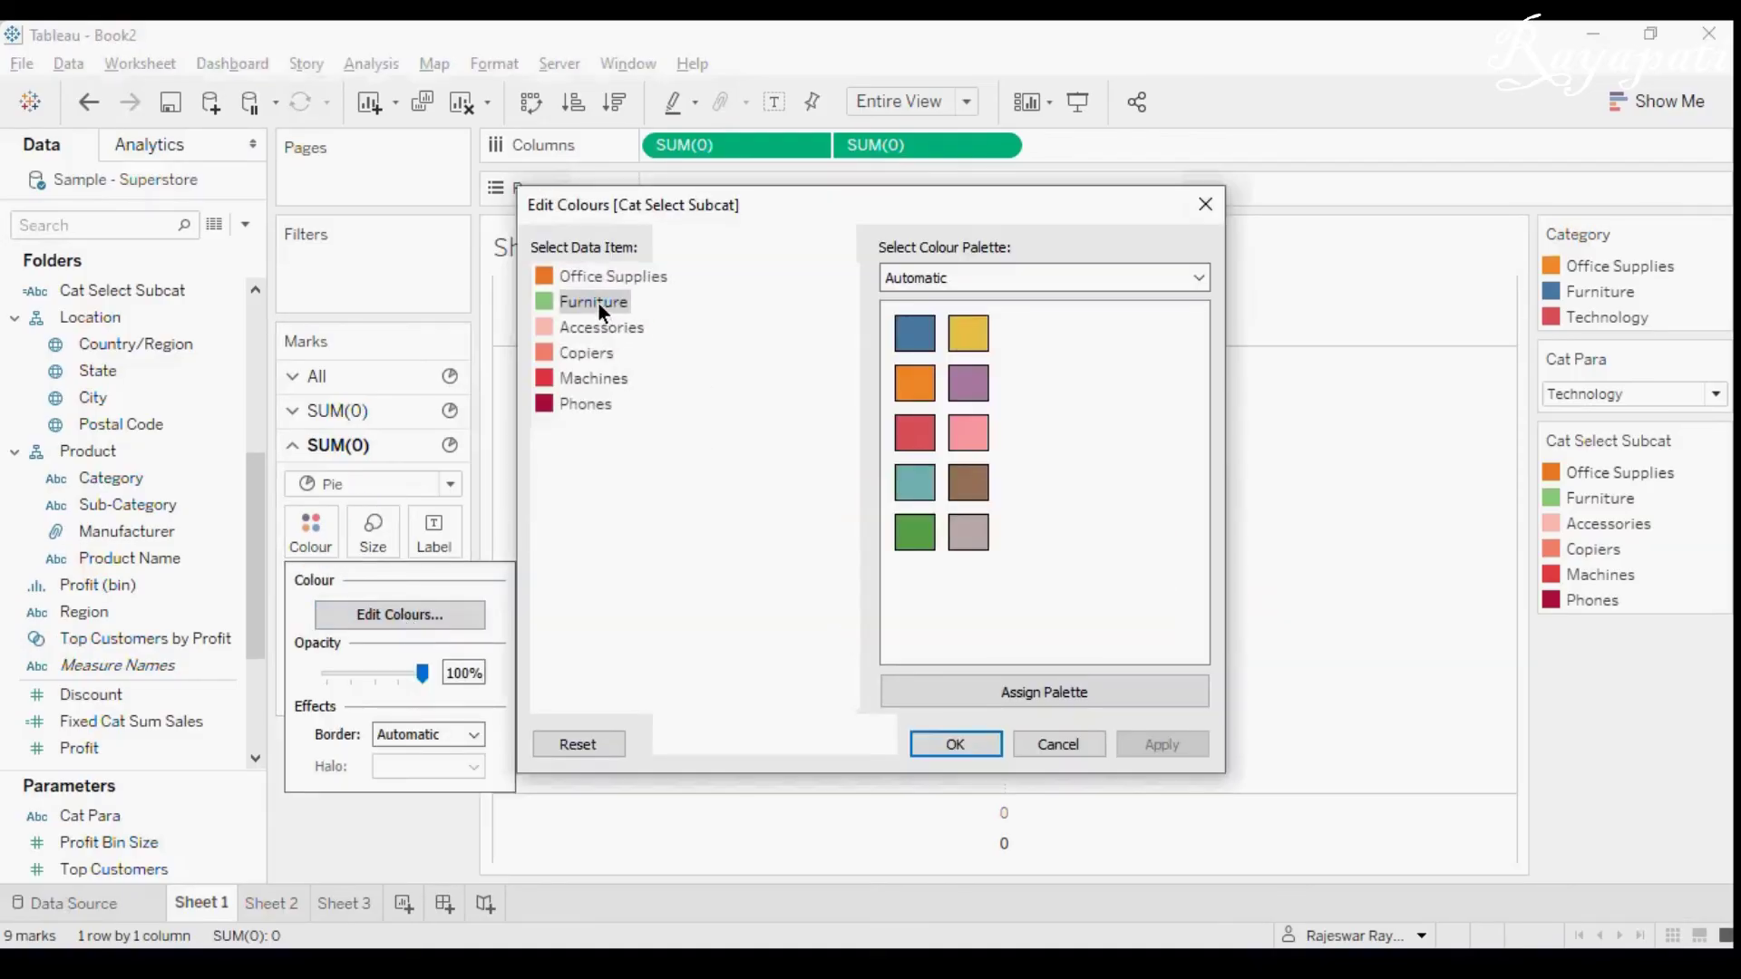
click(917, 334)
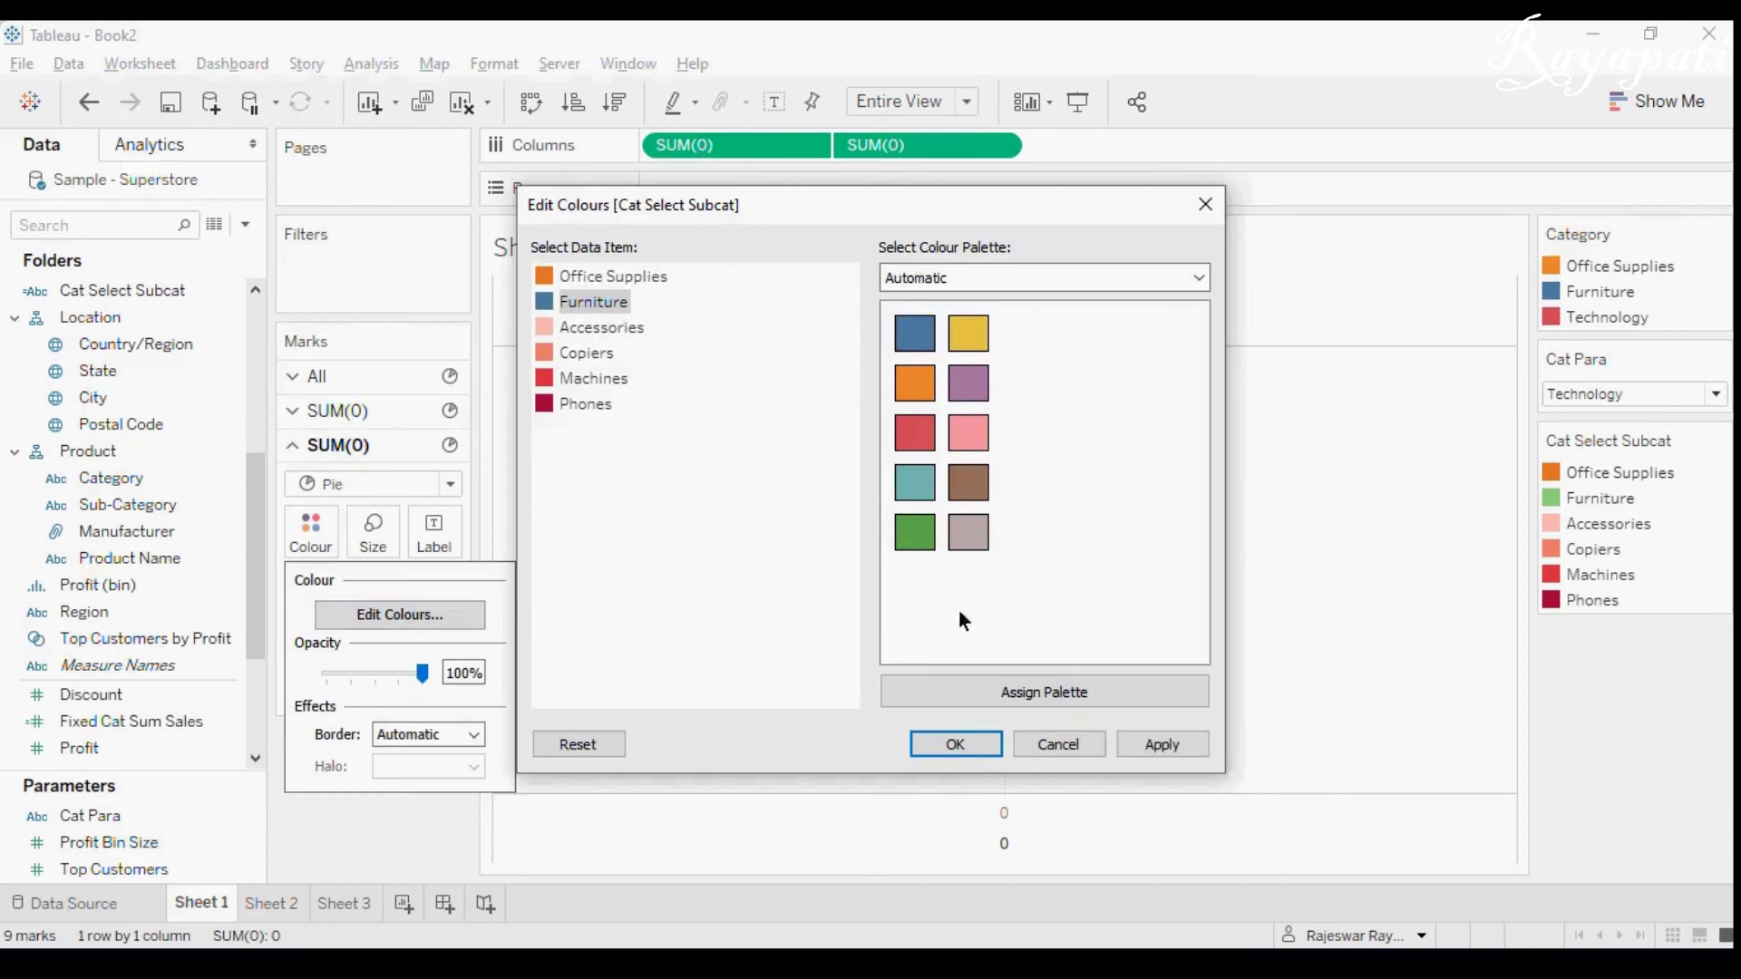
click(992, 743)
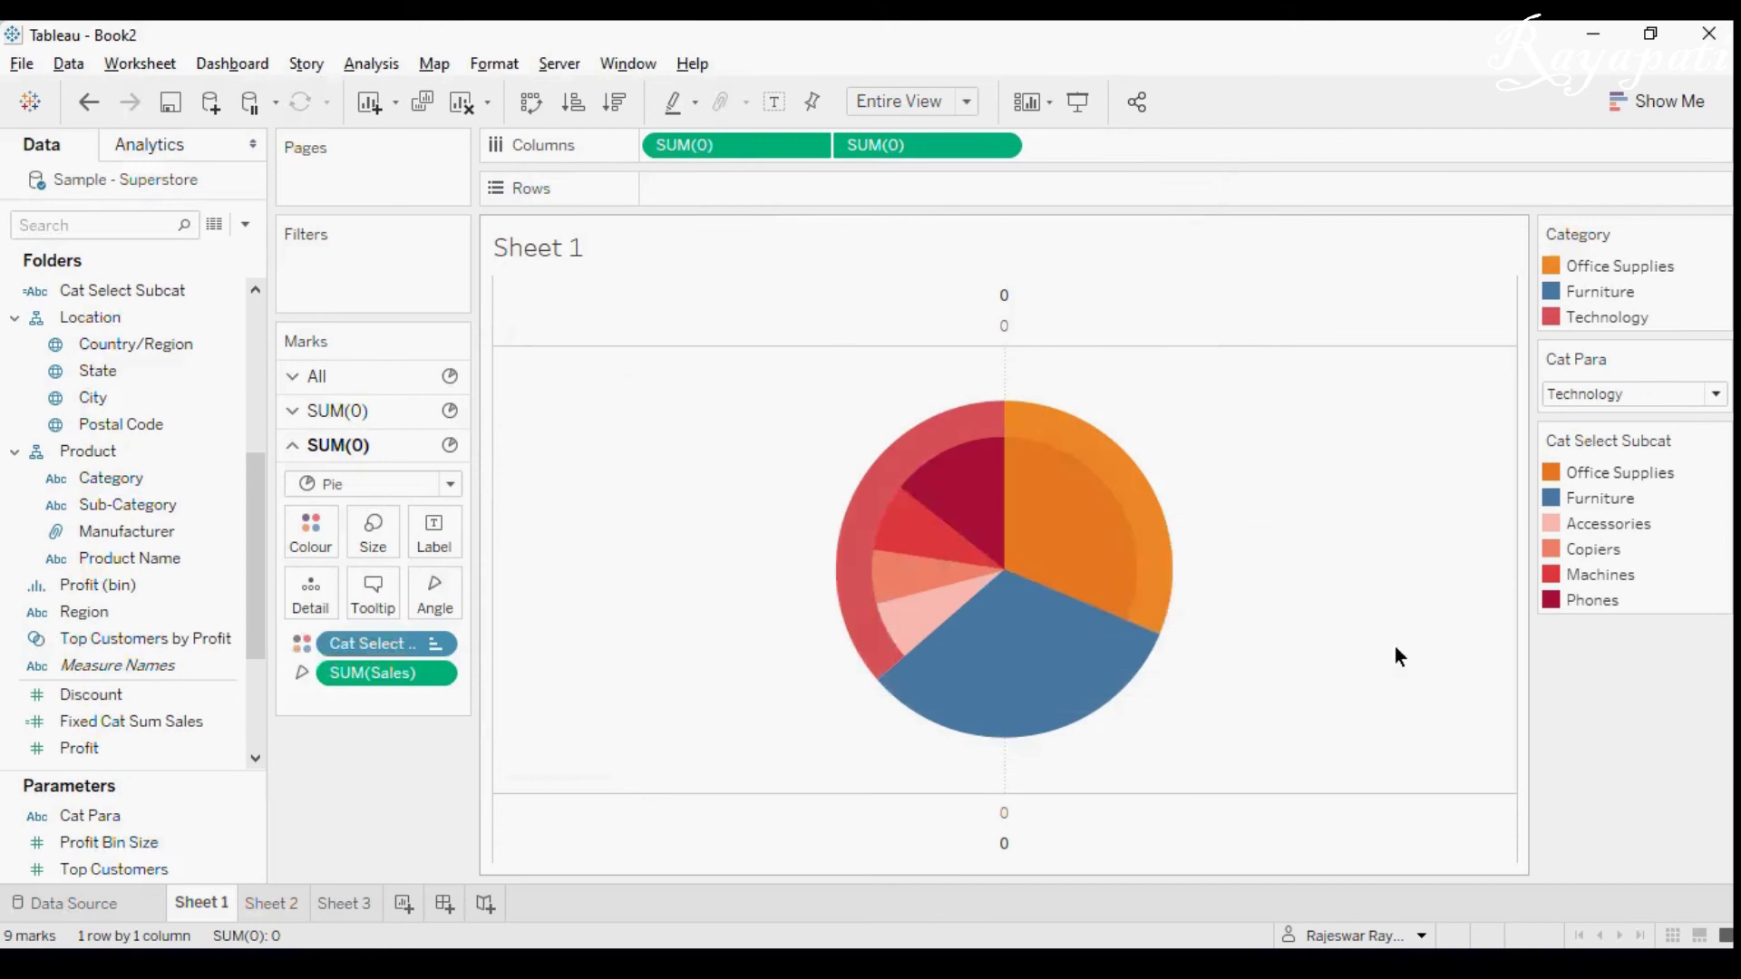
Set the Office Supplies item of Cat Select Subcat to the strong orange of the Tableau 20 palette, matching the Category colour.
mouse_move(1041, 518)
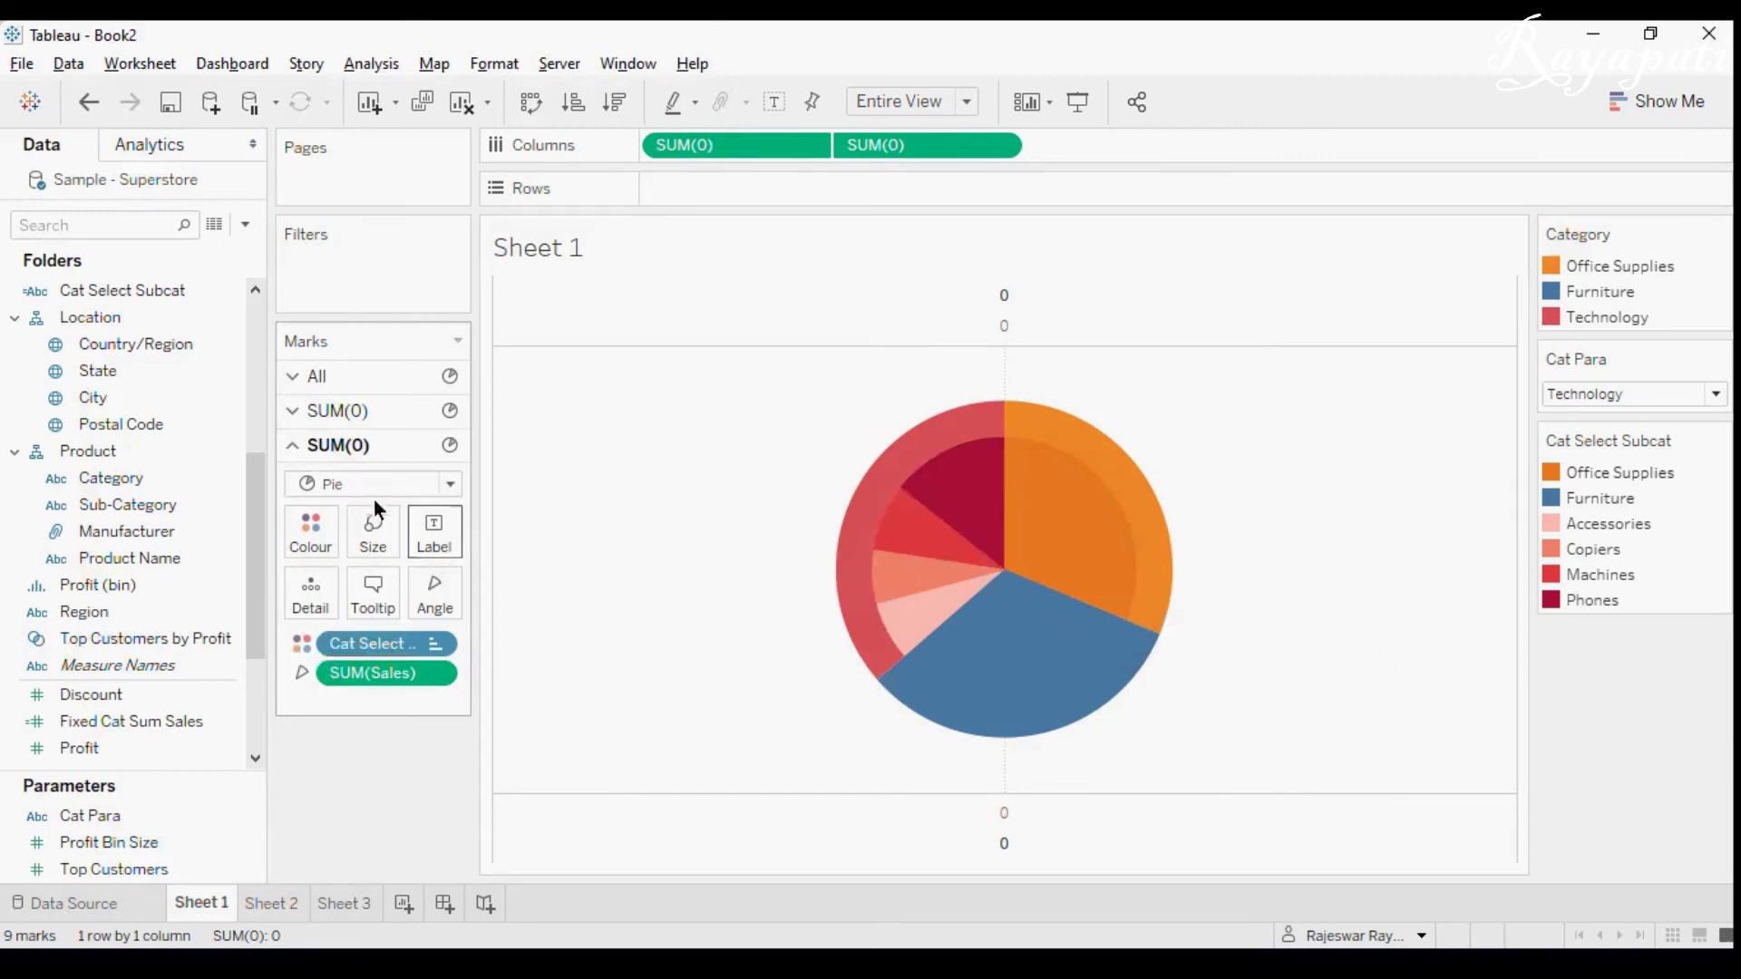
click(1061, 522)
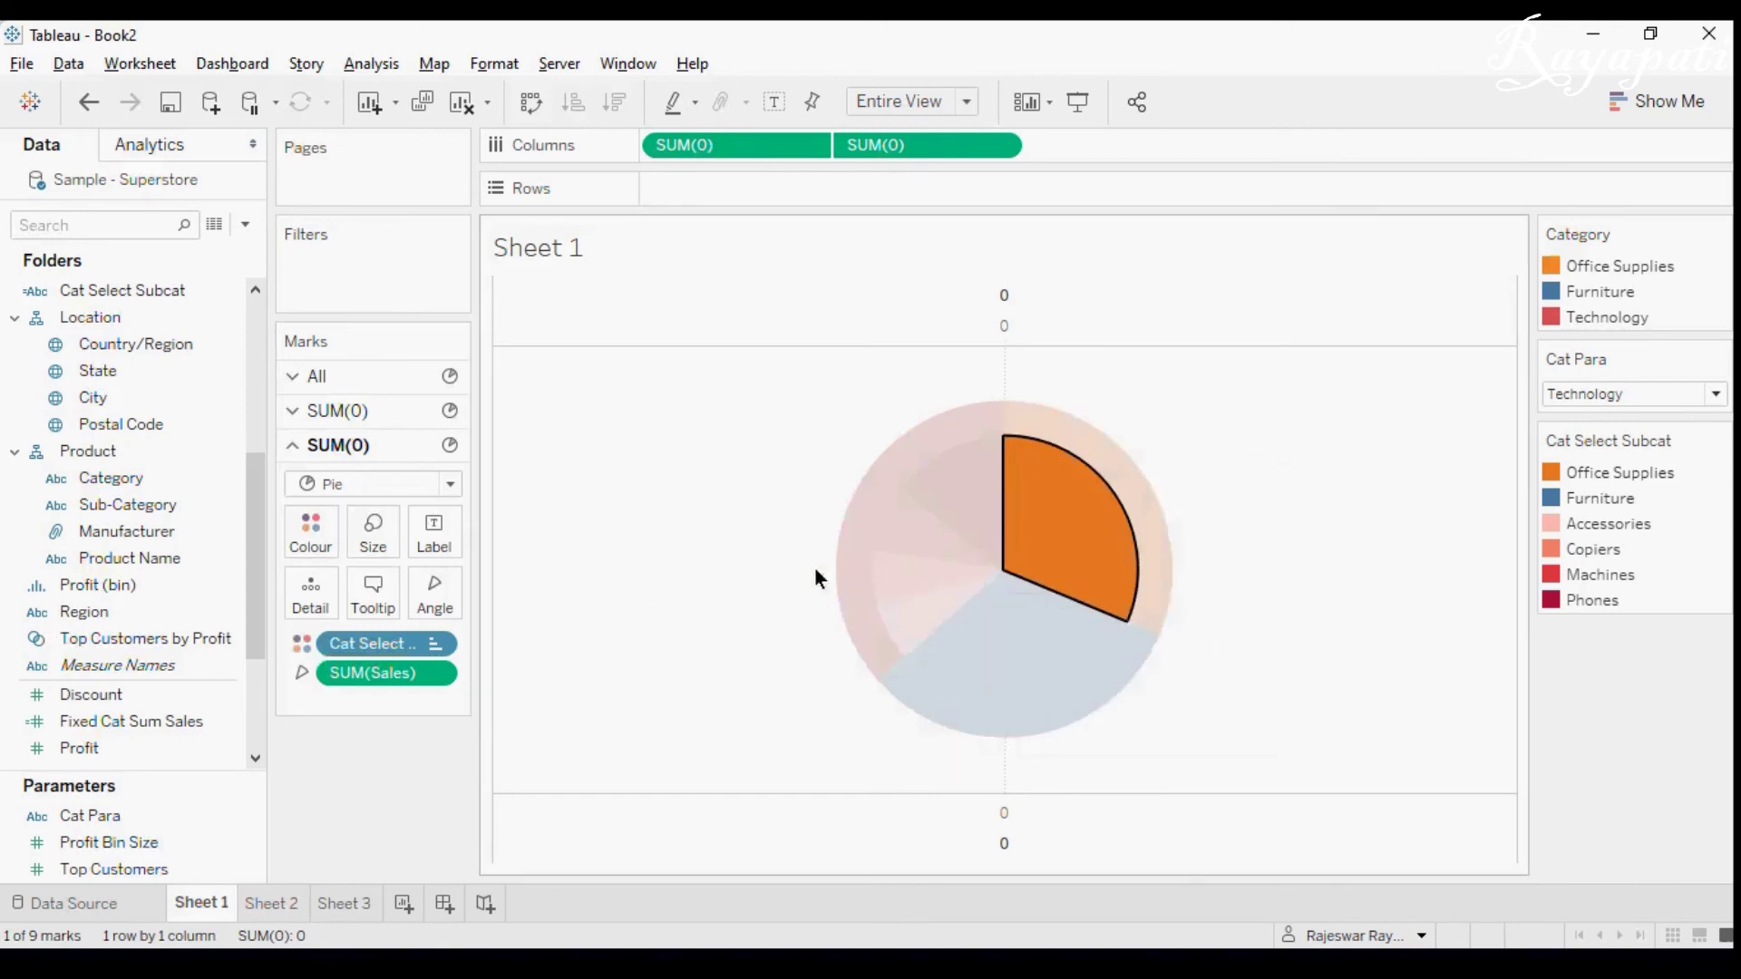
click(315, 526)
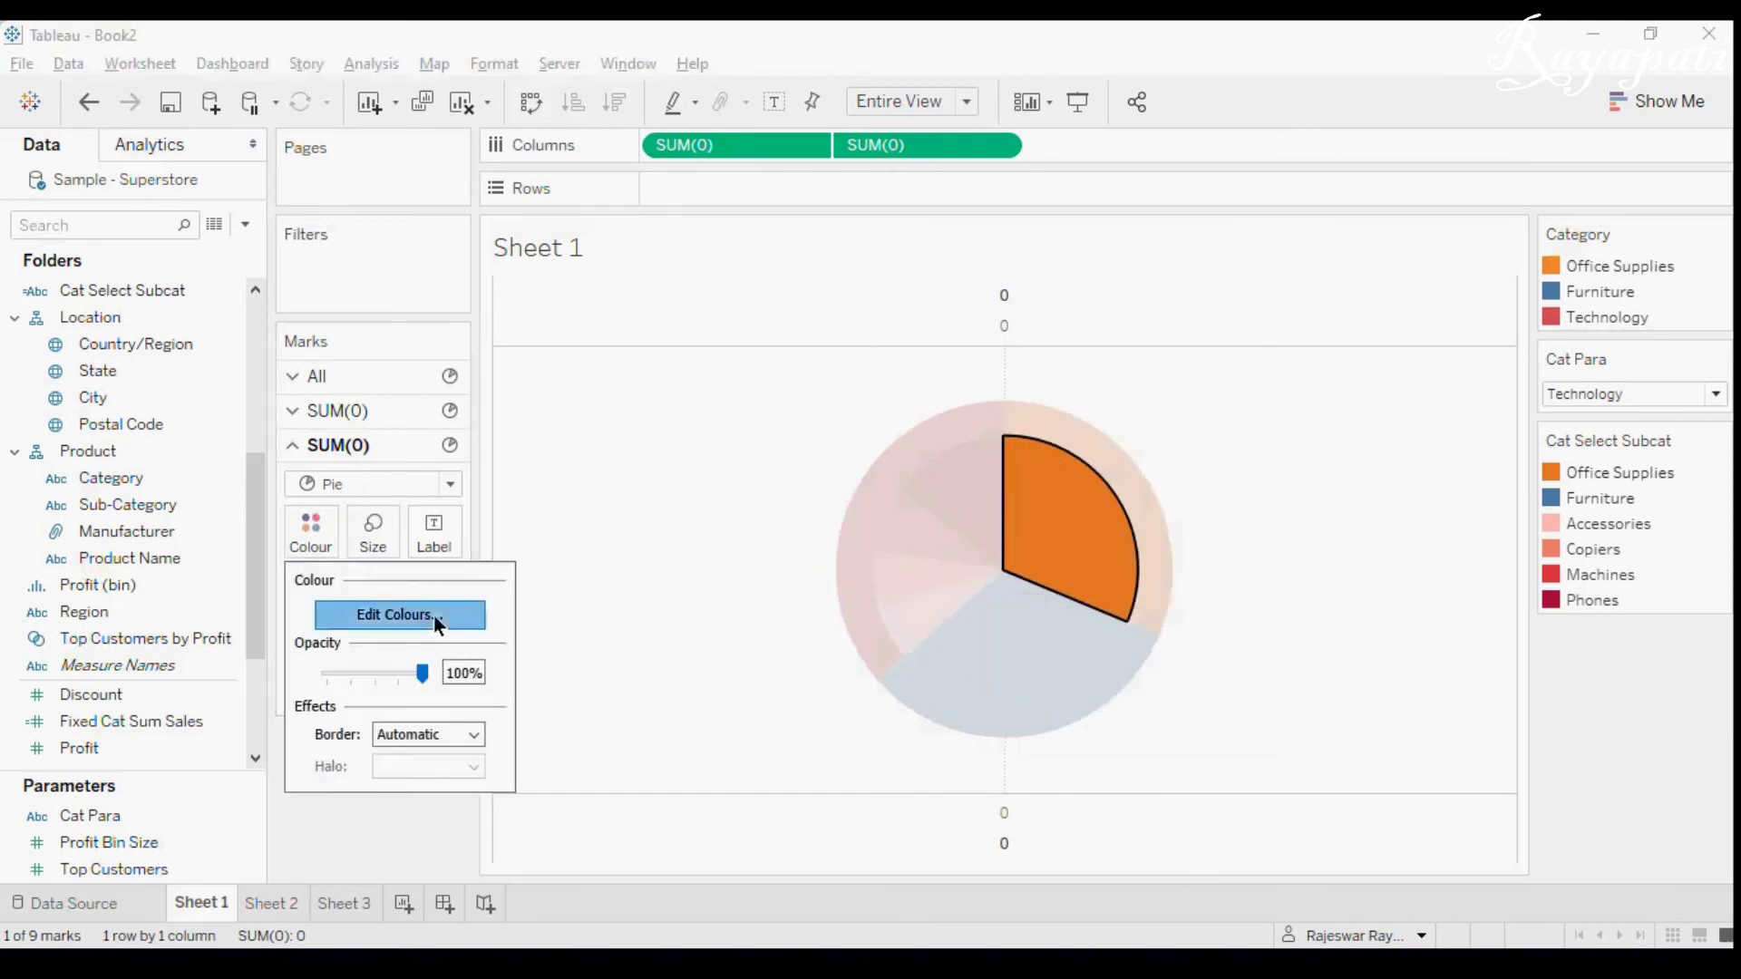
click(433, 616)
click(585, 268)
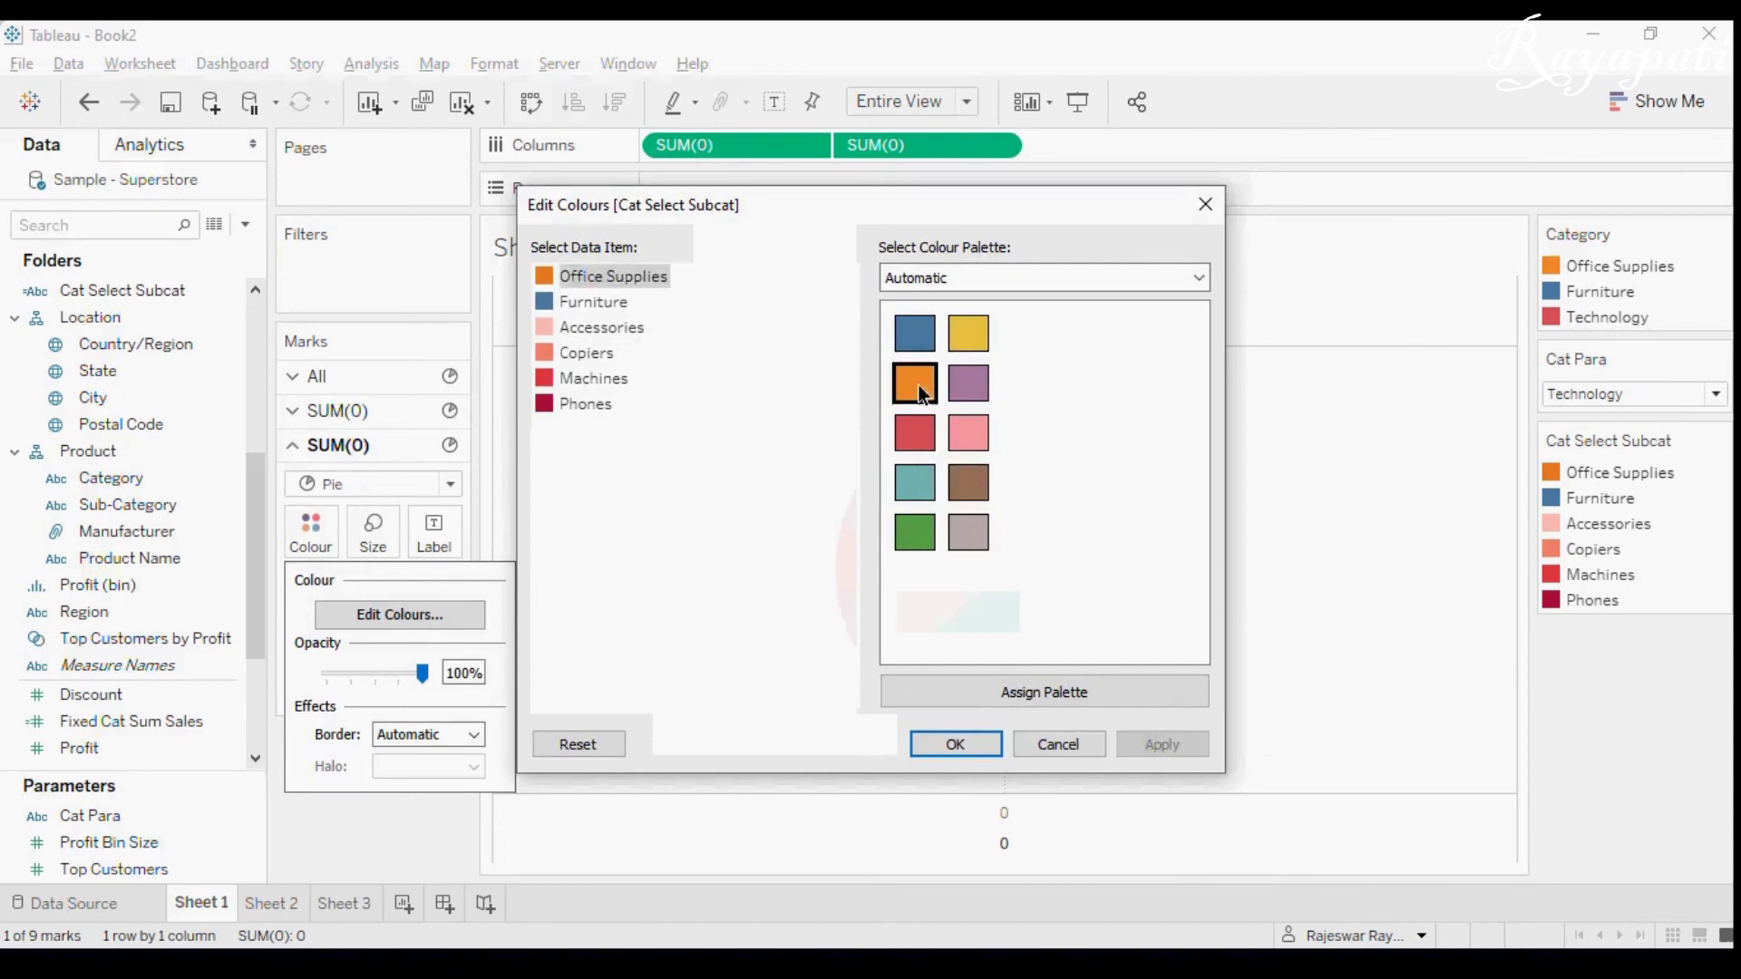
click(1195, 276)
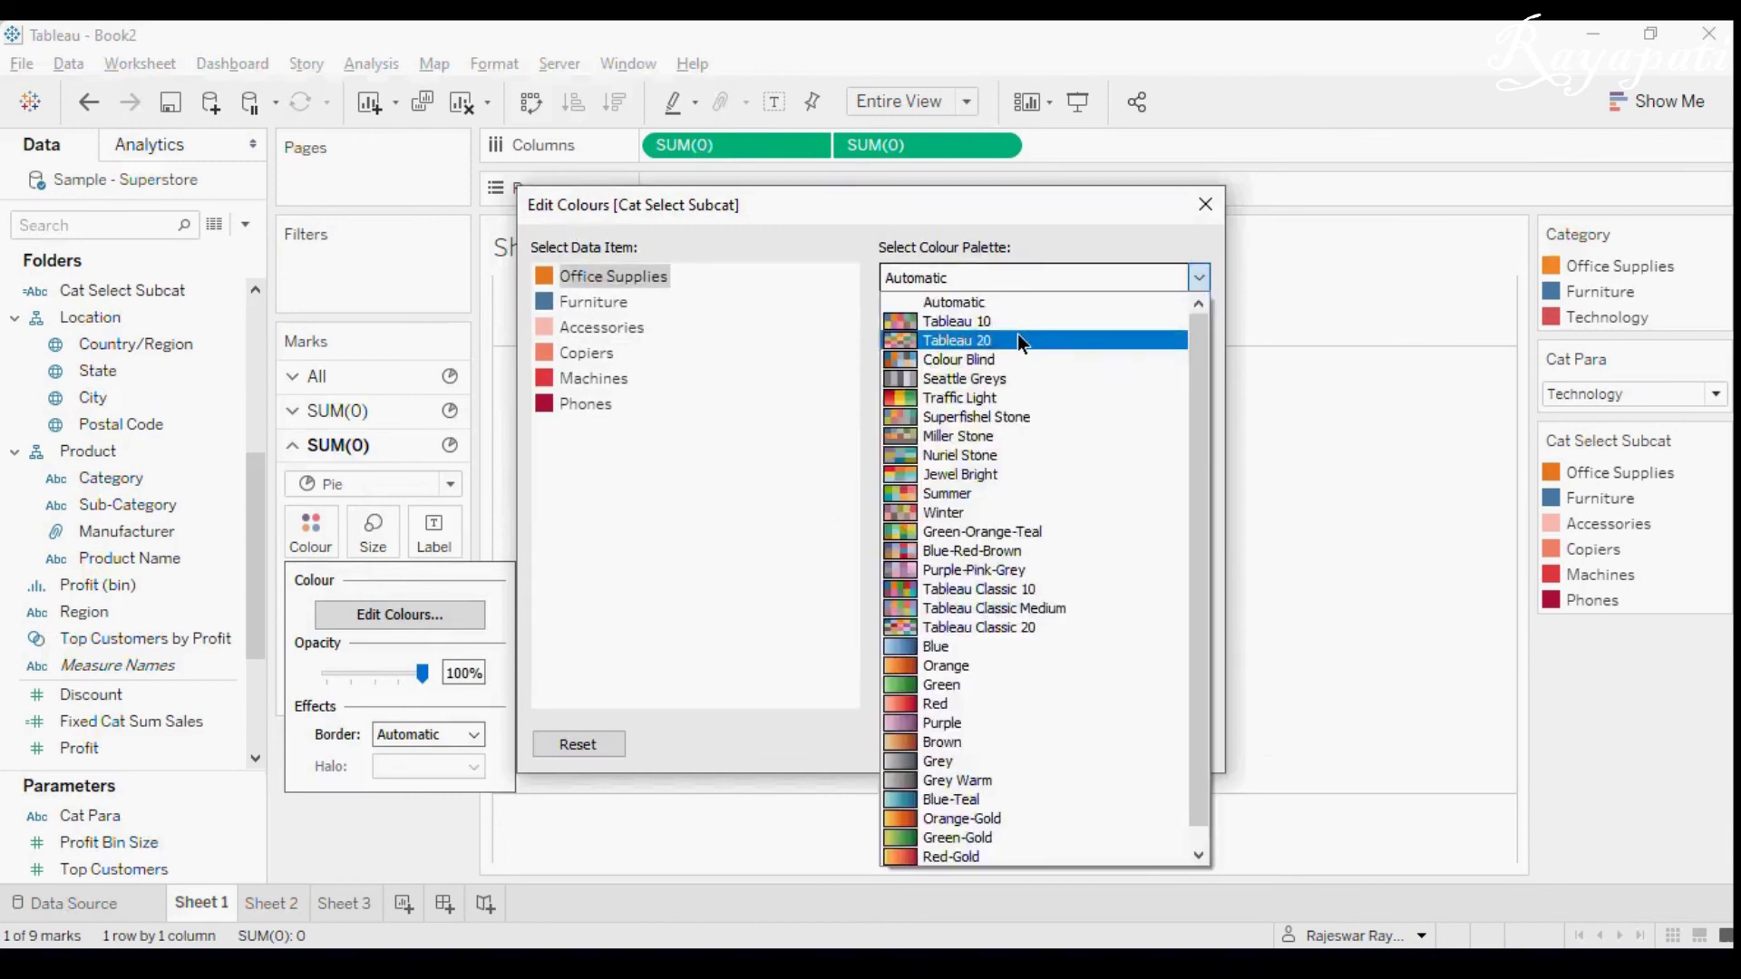
click(1017, 333)
click(921, 431)
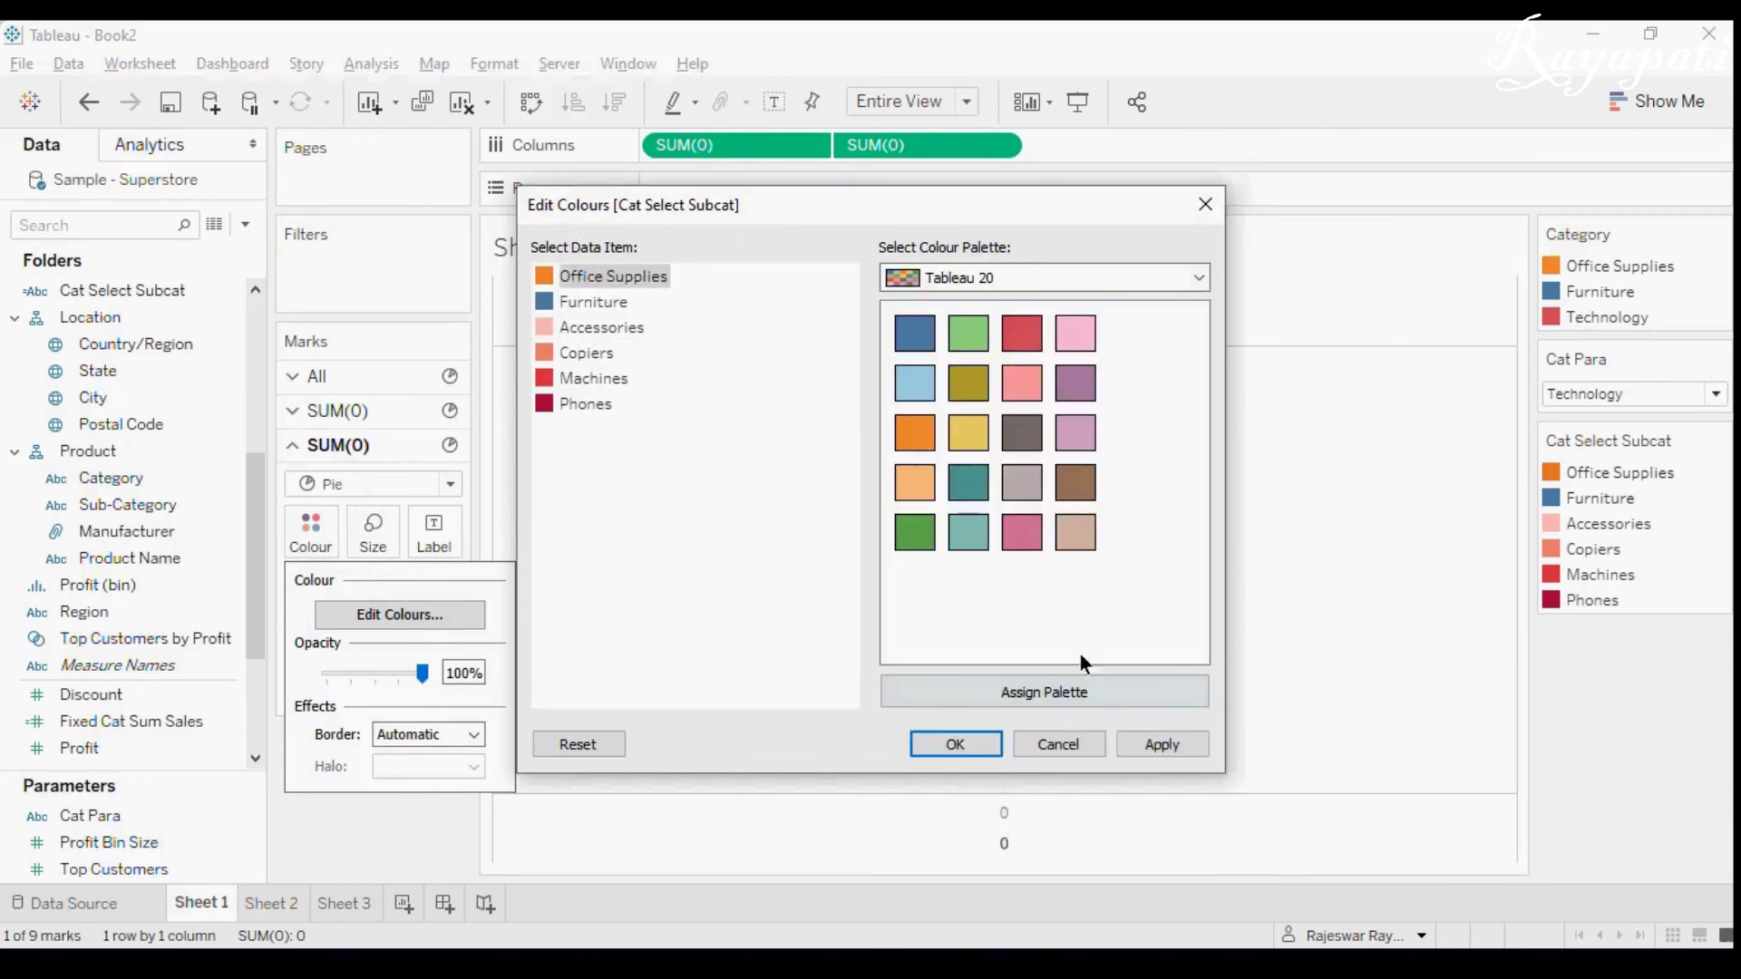
click(1164, 743)
click(966, 737)
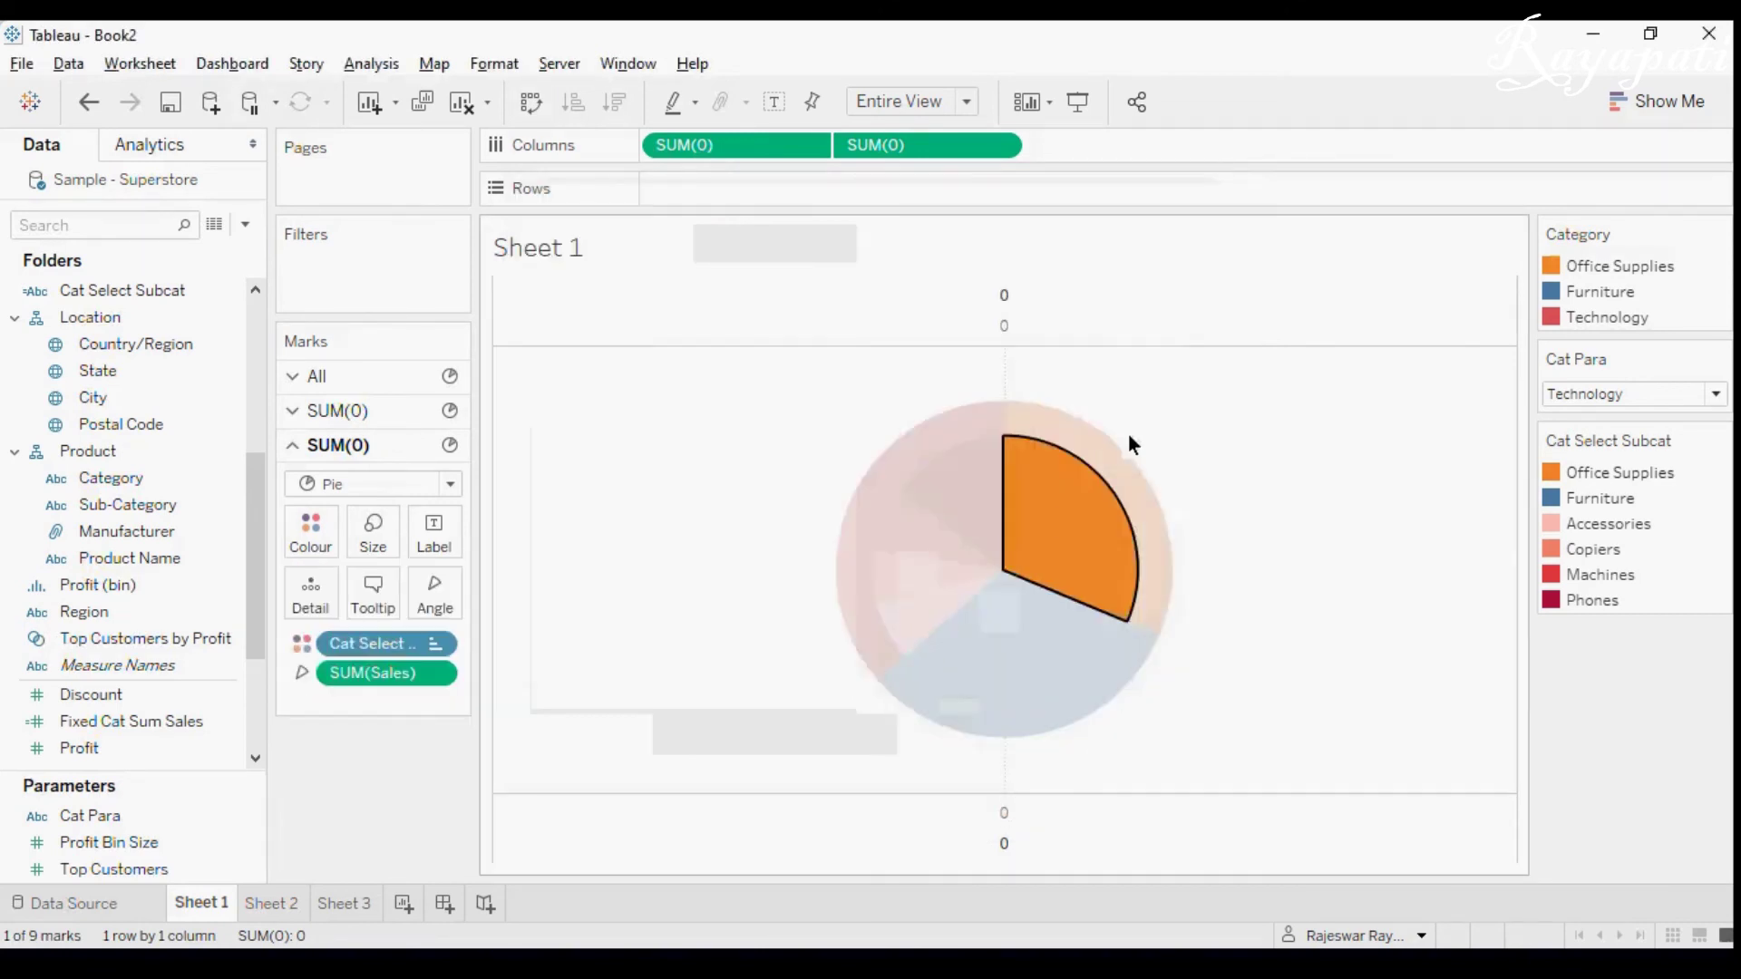
click(1311, 495)
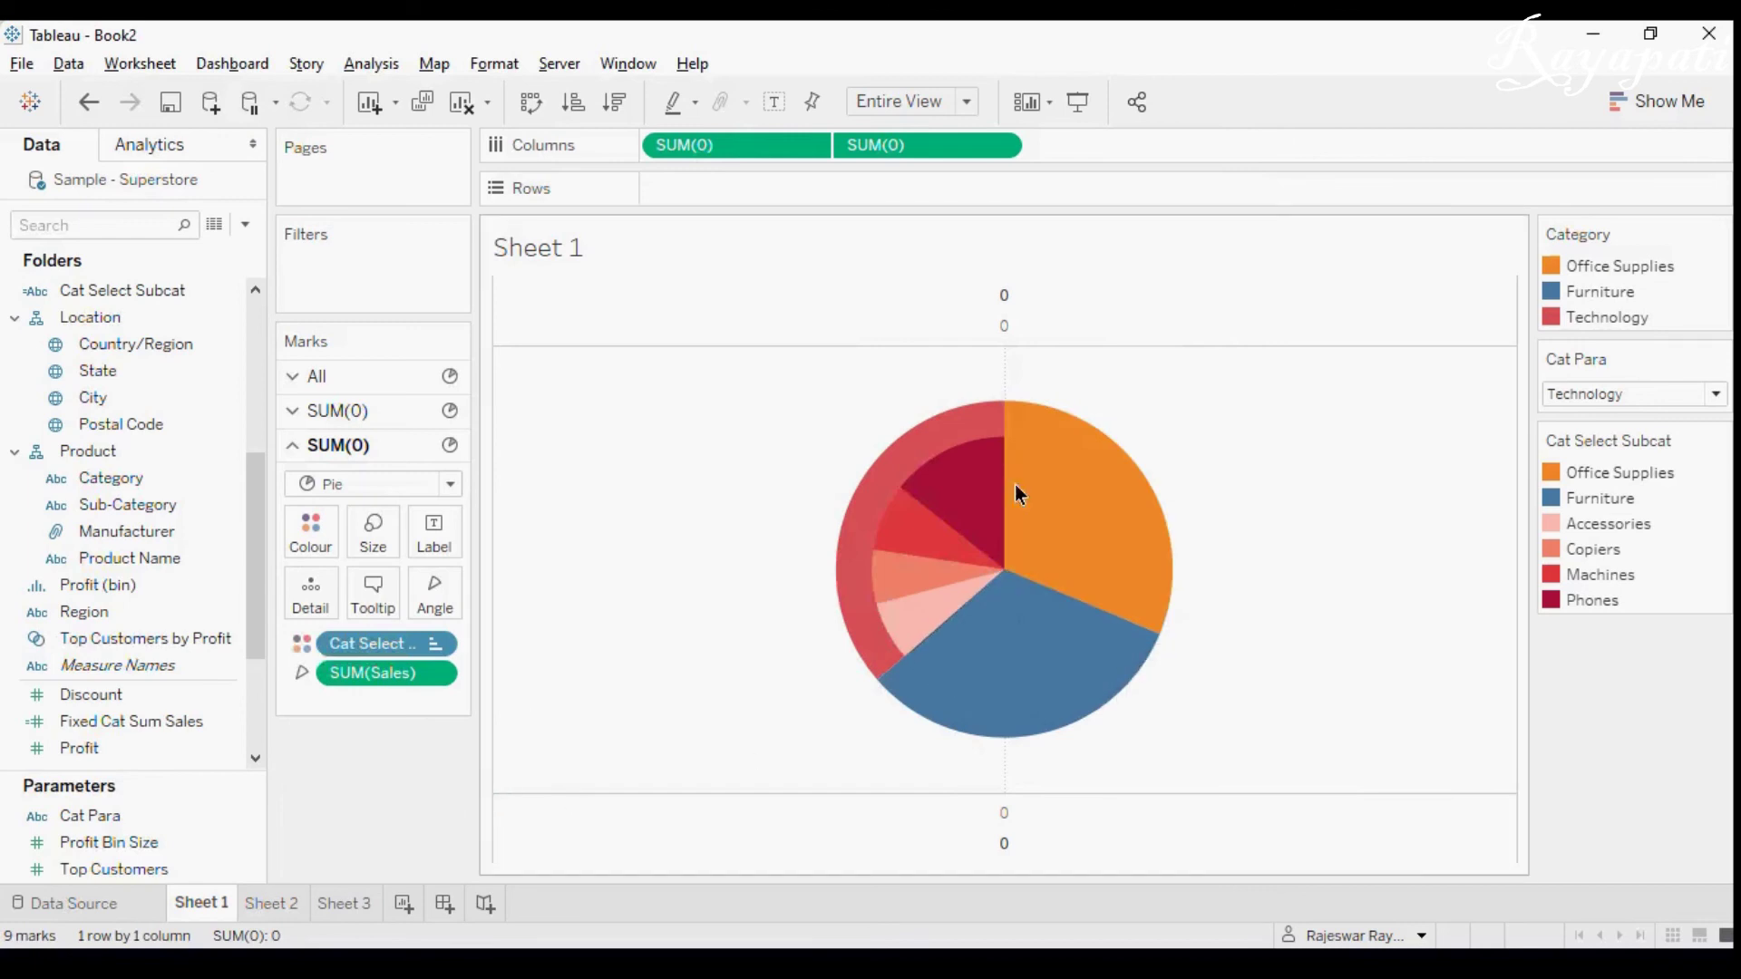
Check the pie colours with the Cat Para parameter set to Office Supplies and finally to Furniture.
click(1715, 393)
click(1679, 438)
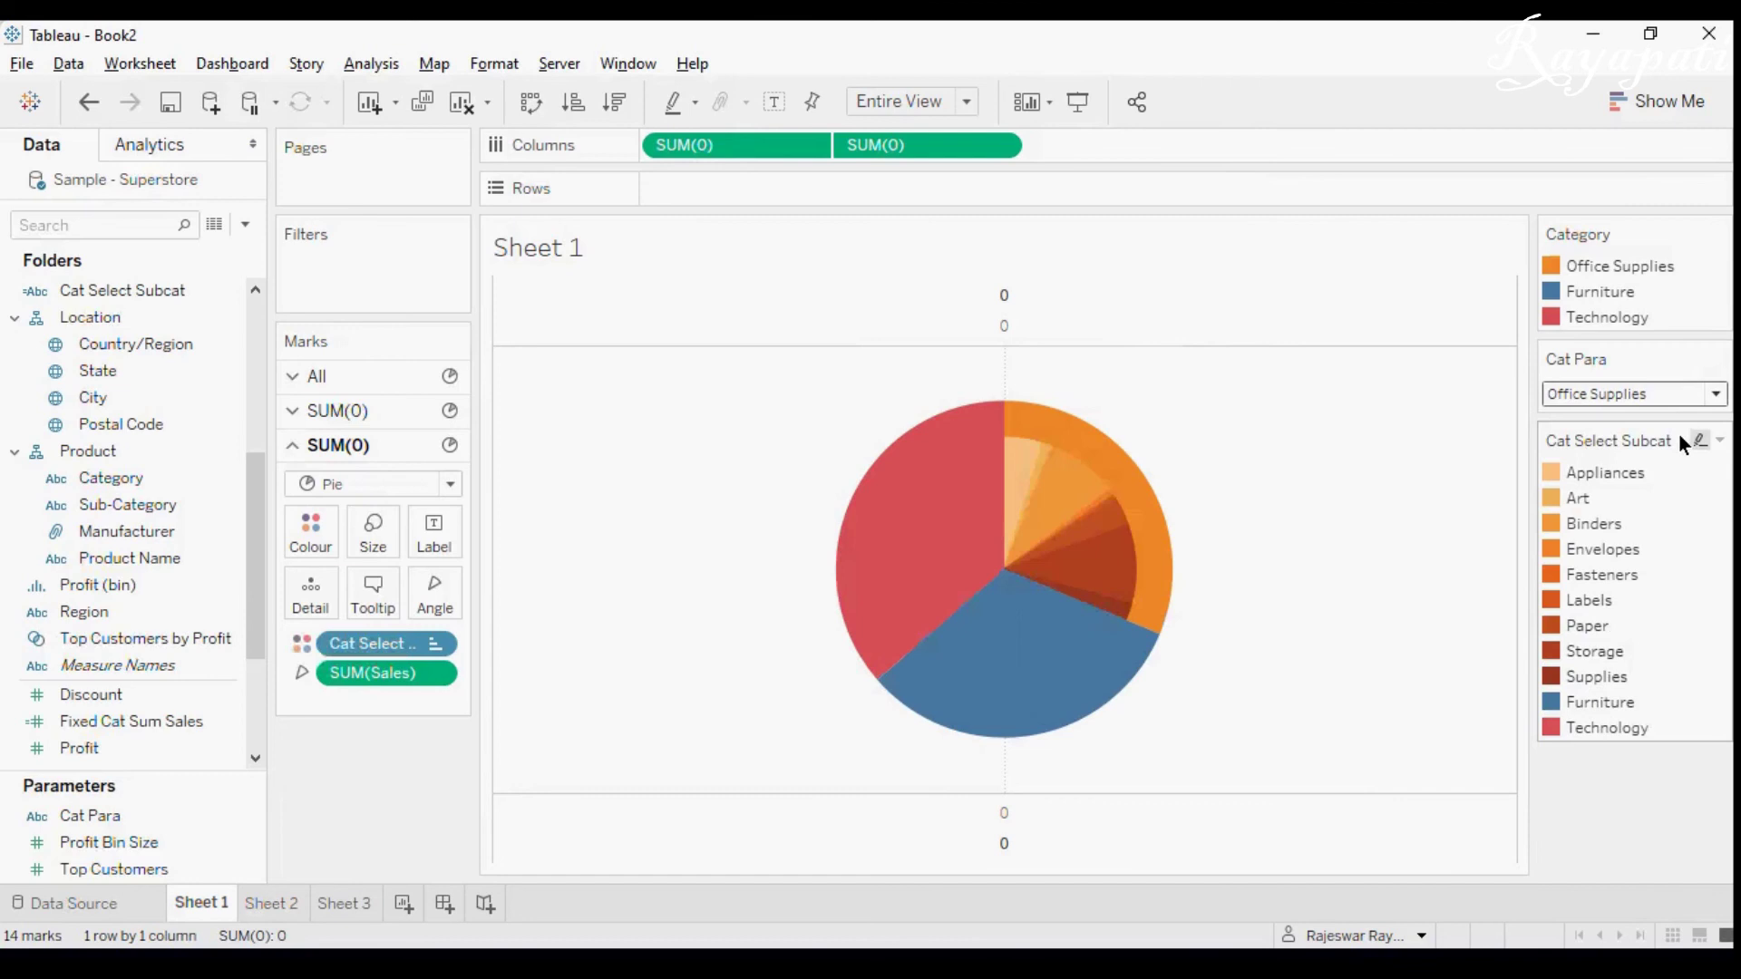
click(1716, 397)
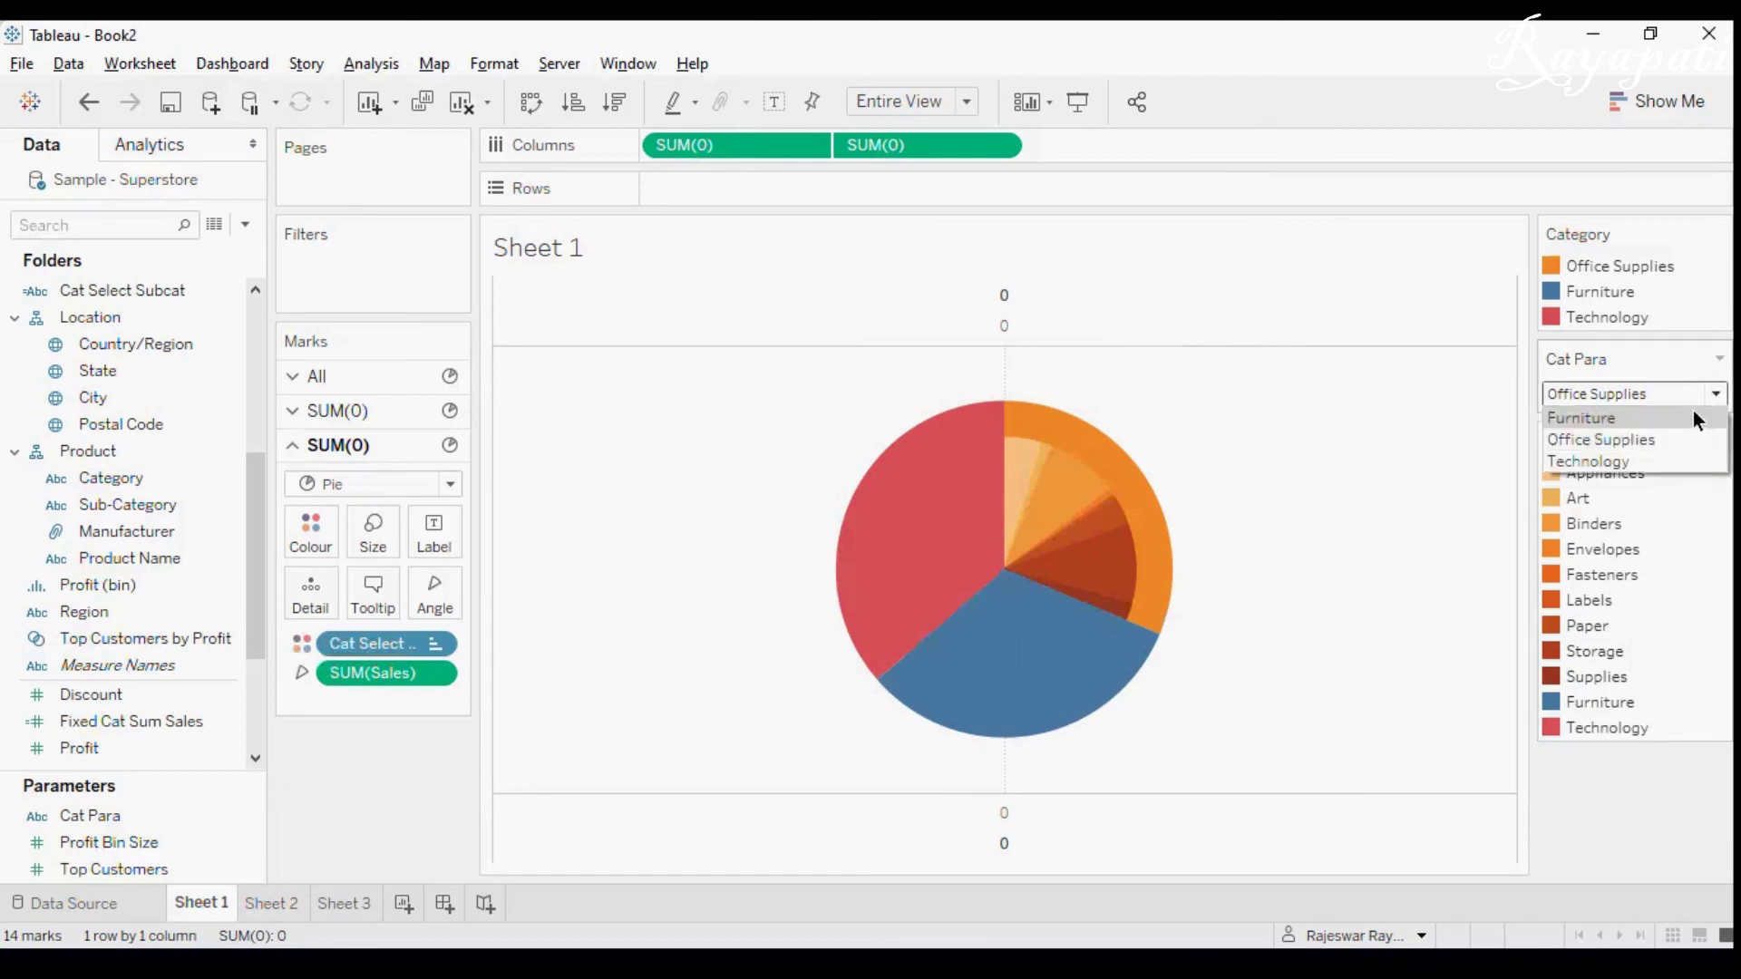
click(1690, 415)
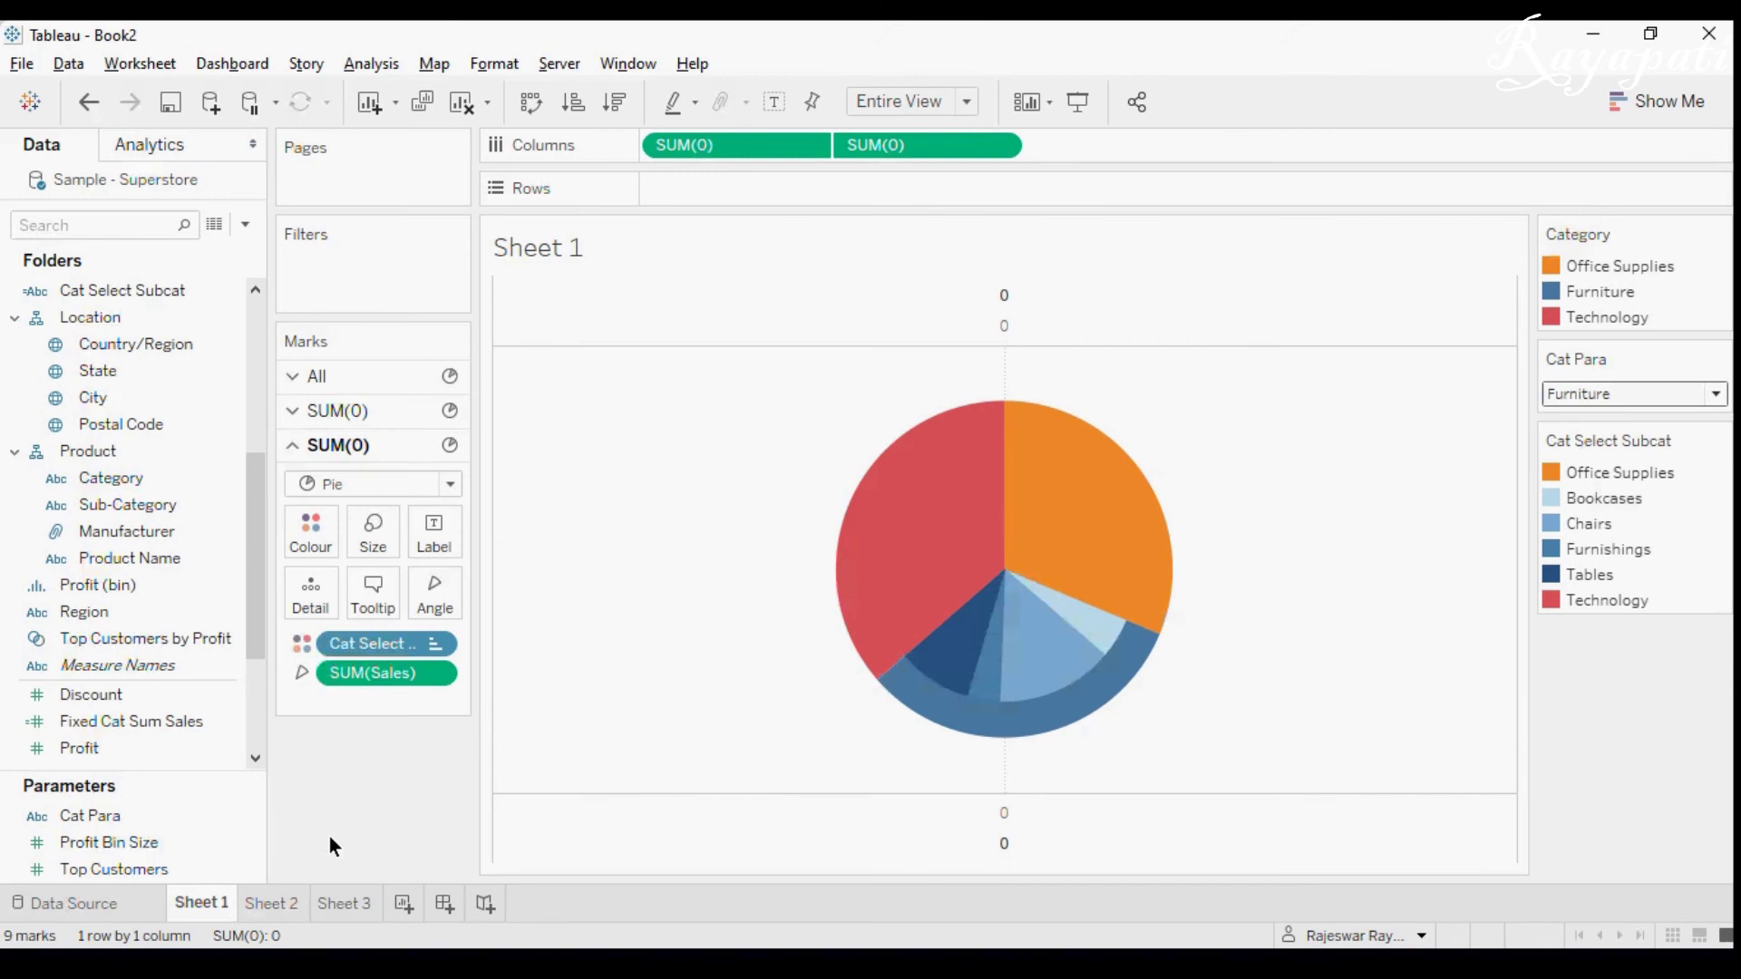
mouse_move(930, 535)
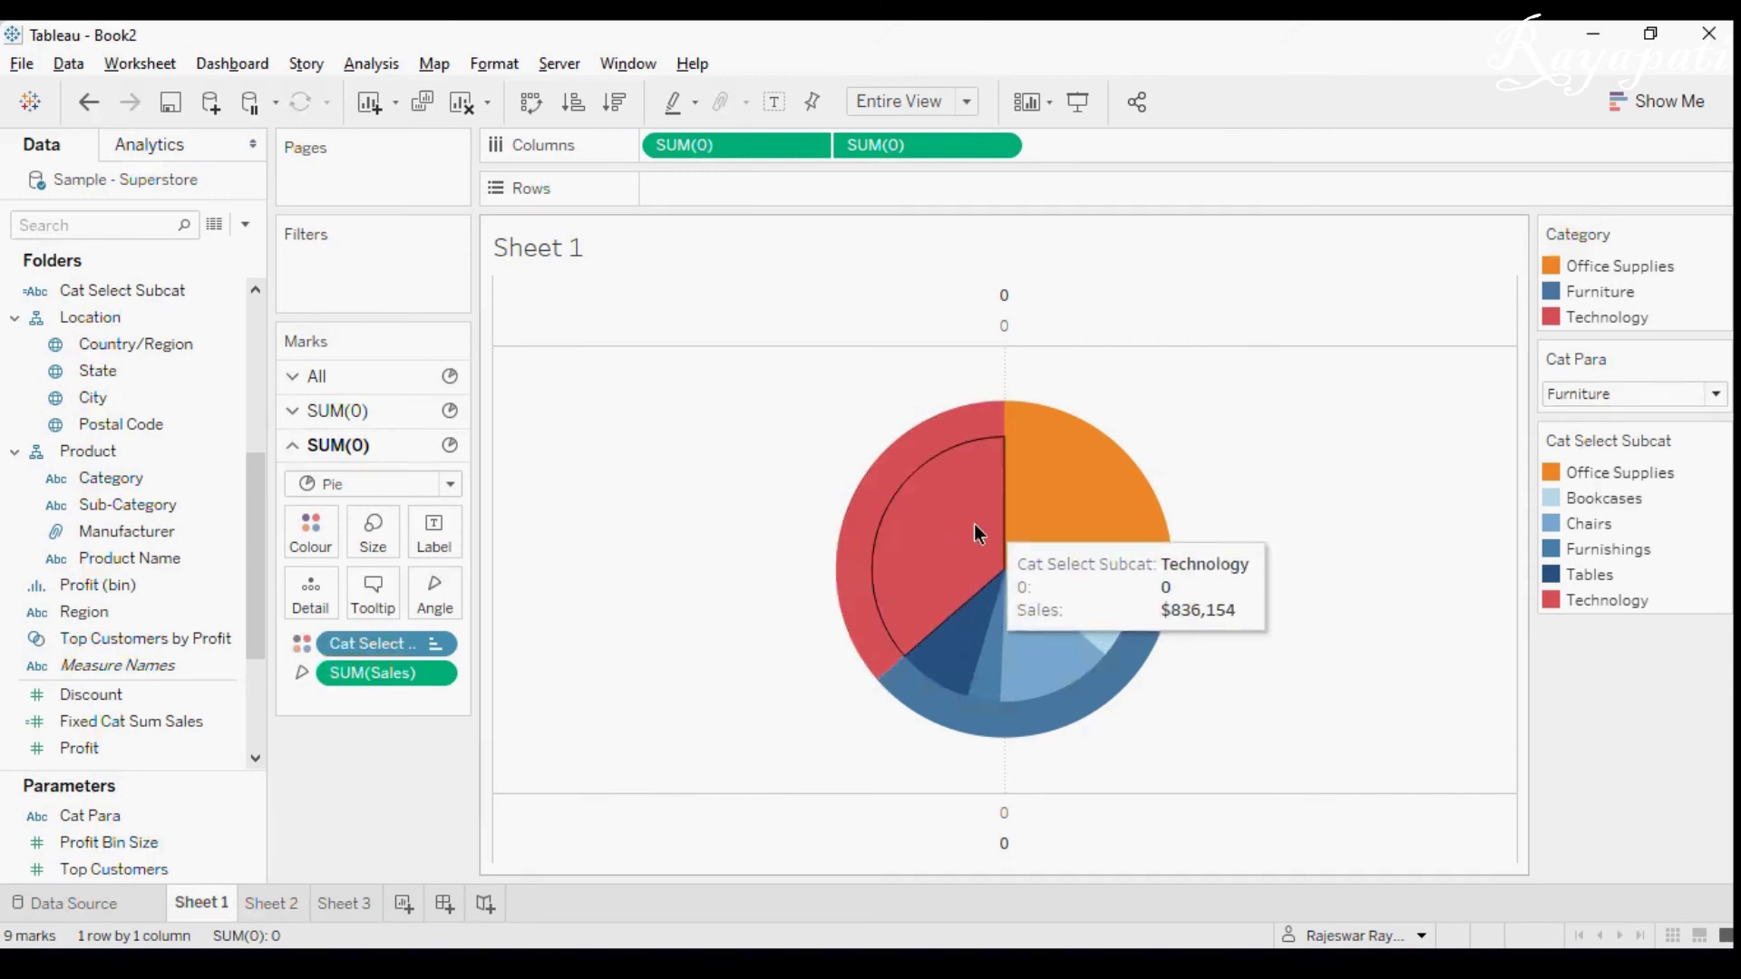
mouse_move(1103, 602)
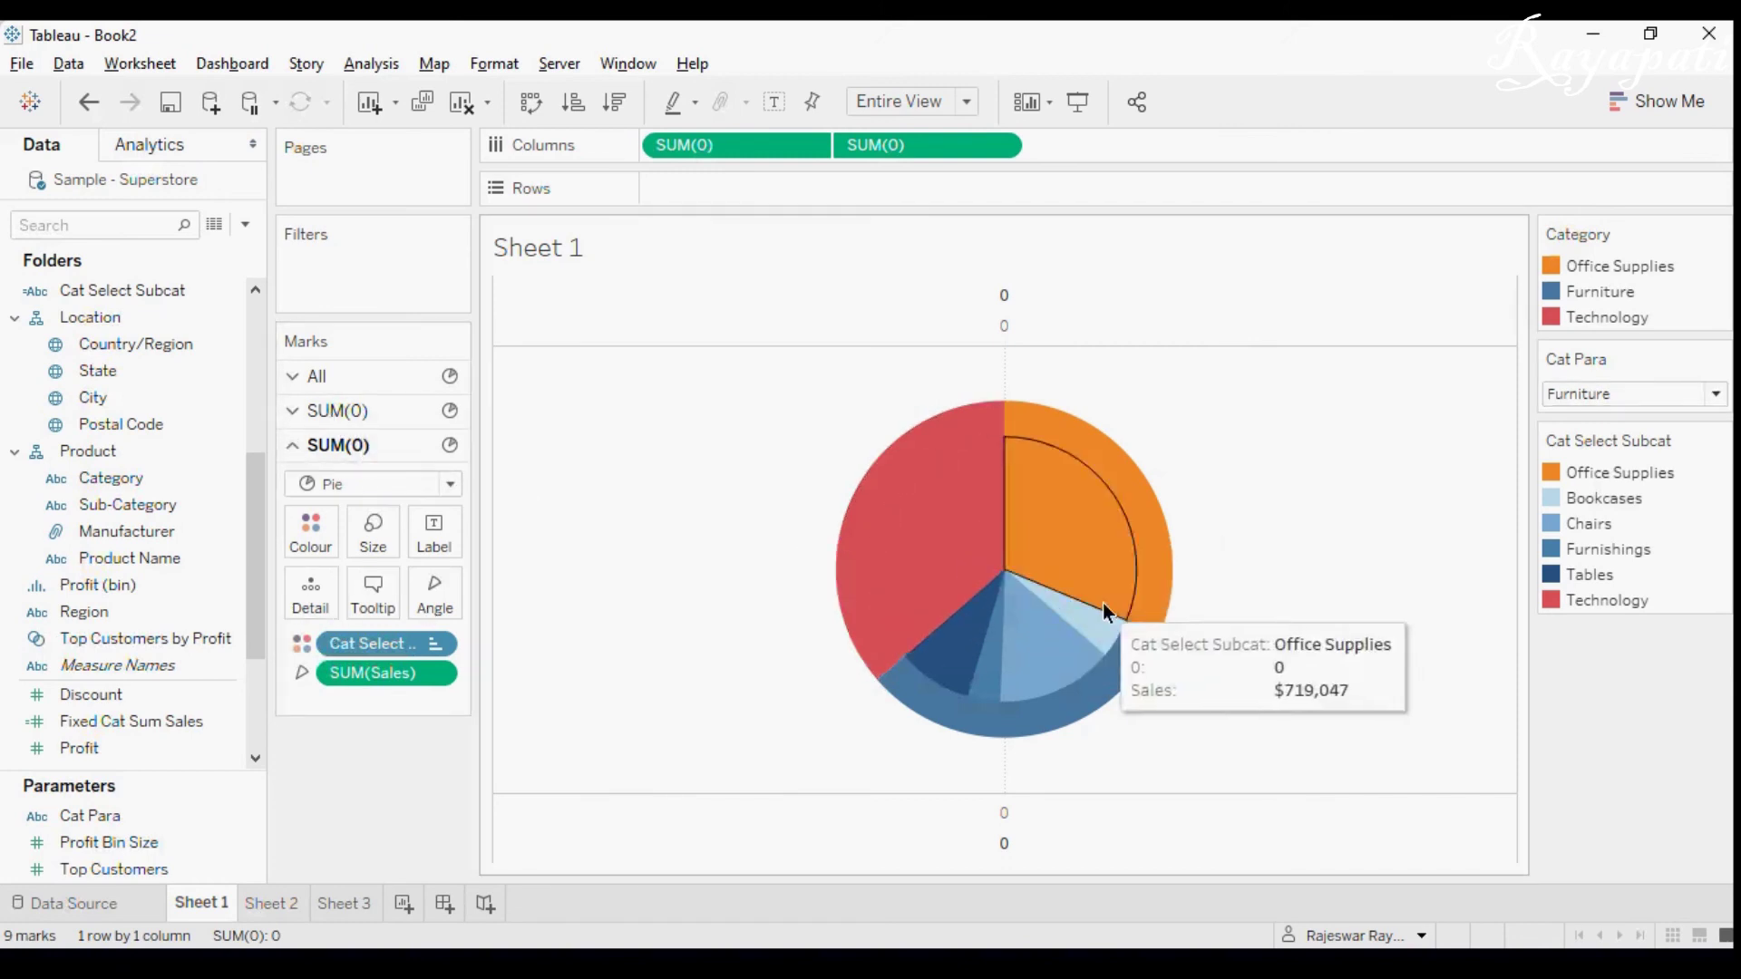
mouse_move(973, 650)
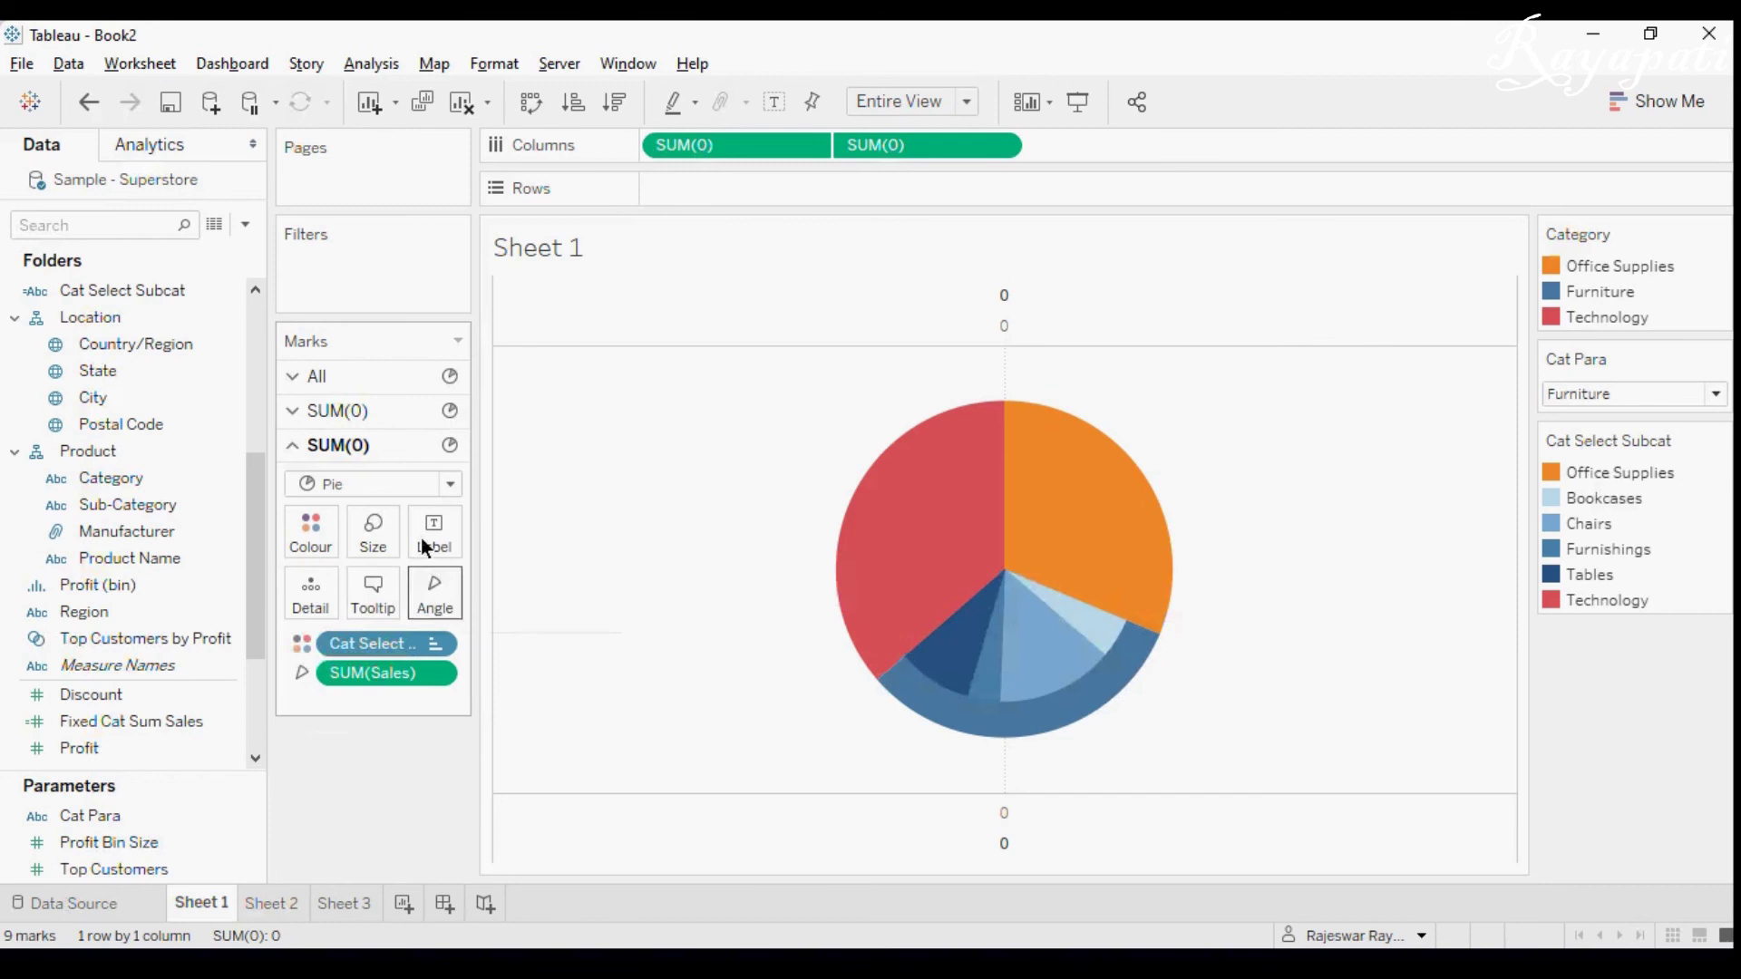
Give the marks of the Cat Select Subcat pie a white border.
click(324, 535)
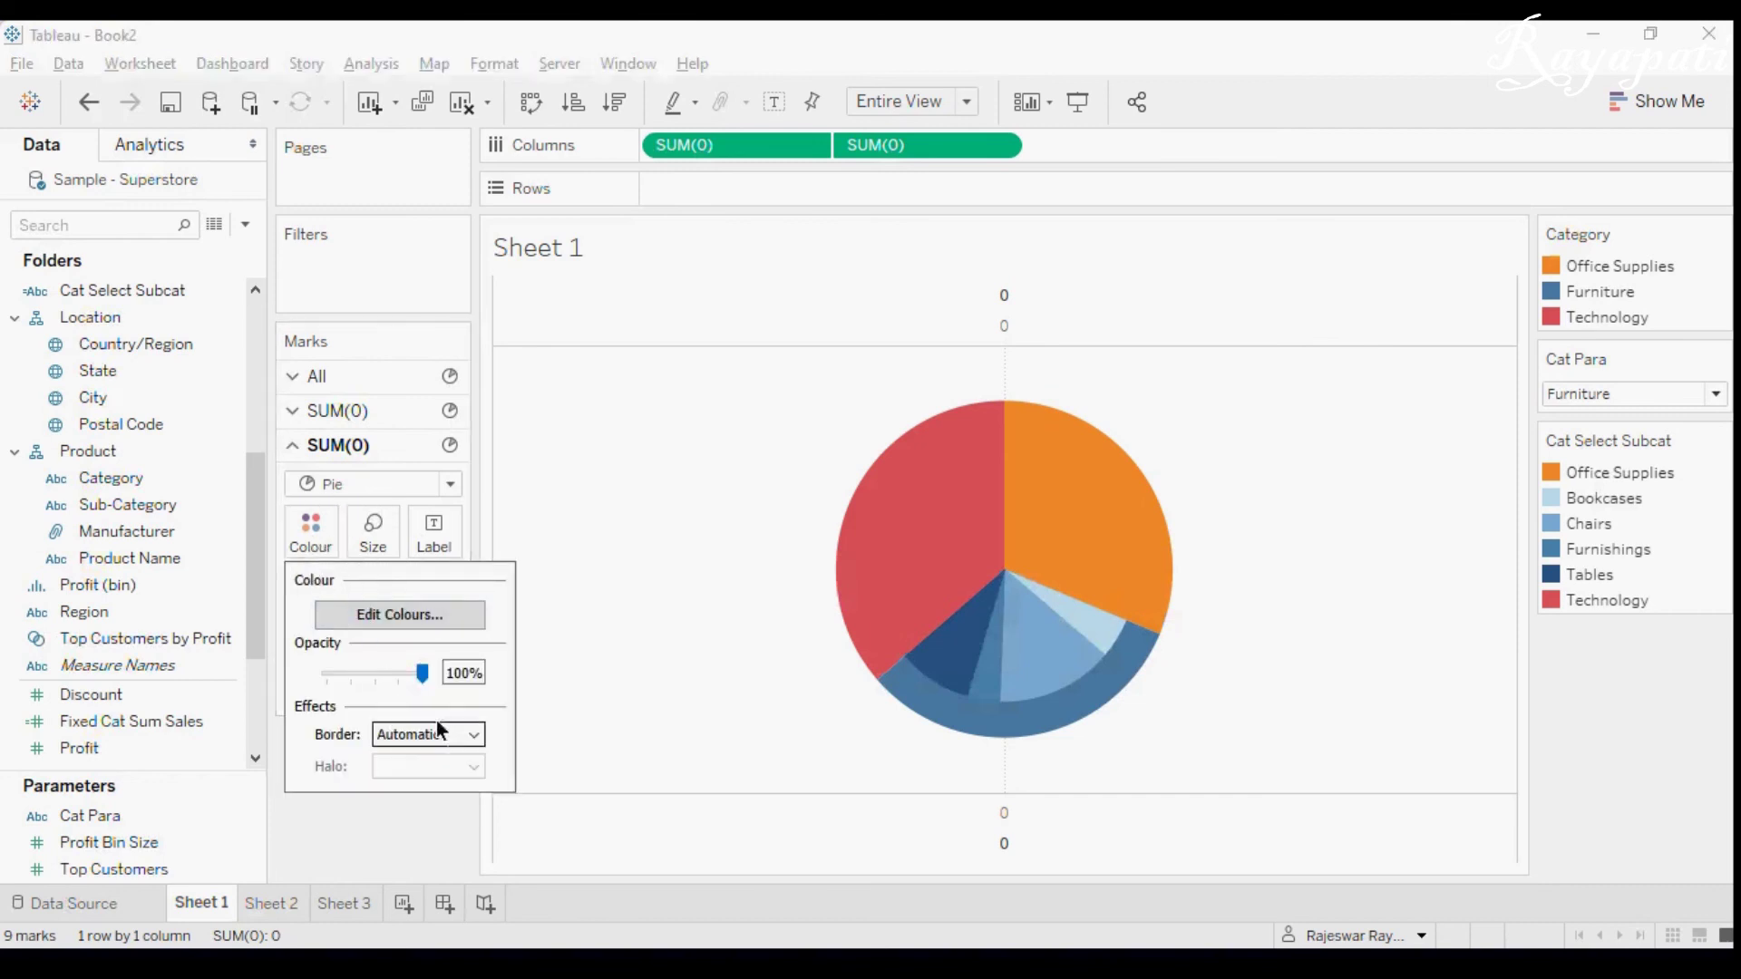
click(452, 745)
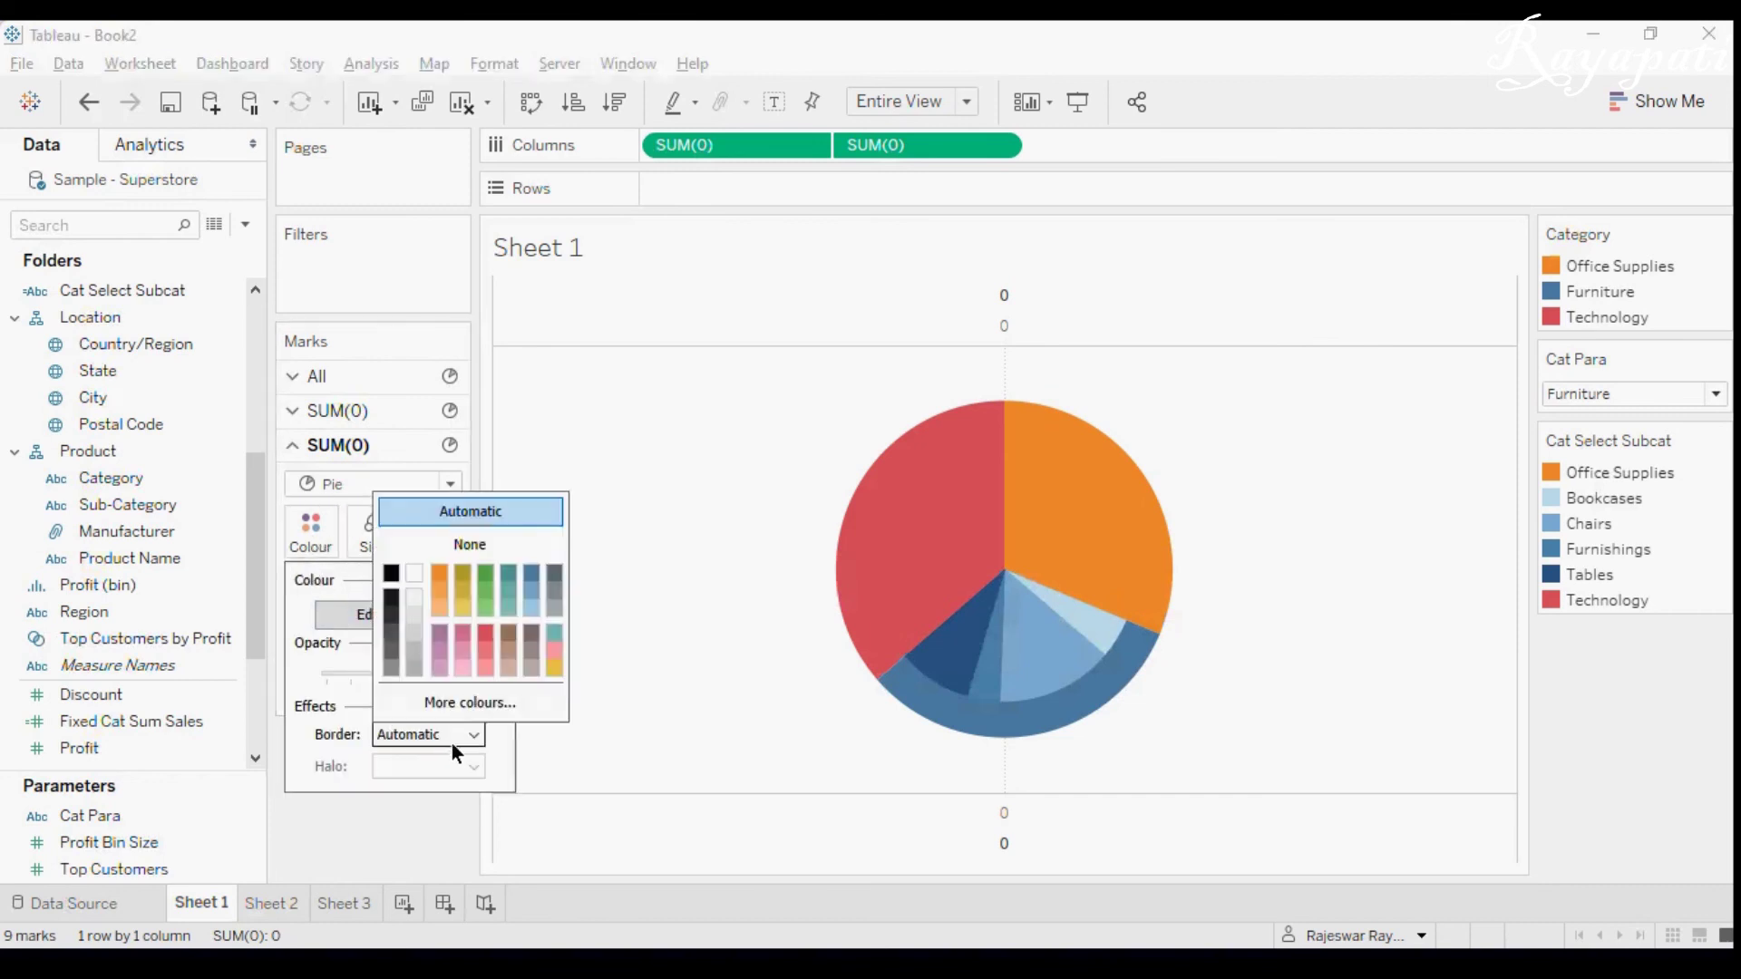
click(411, 575)
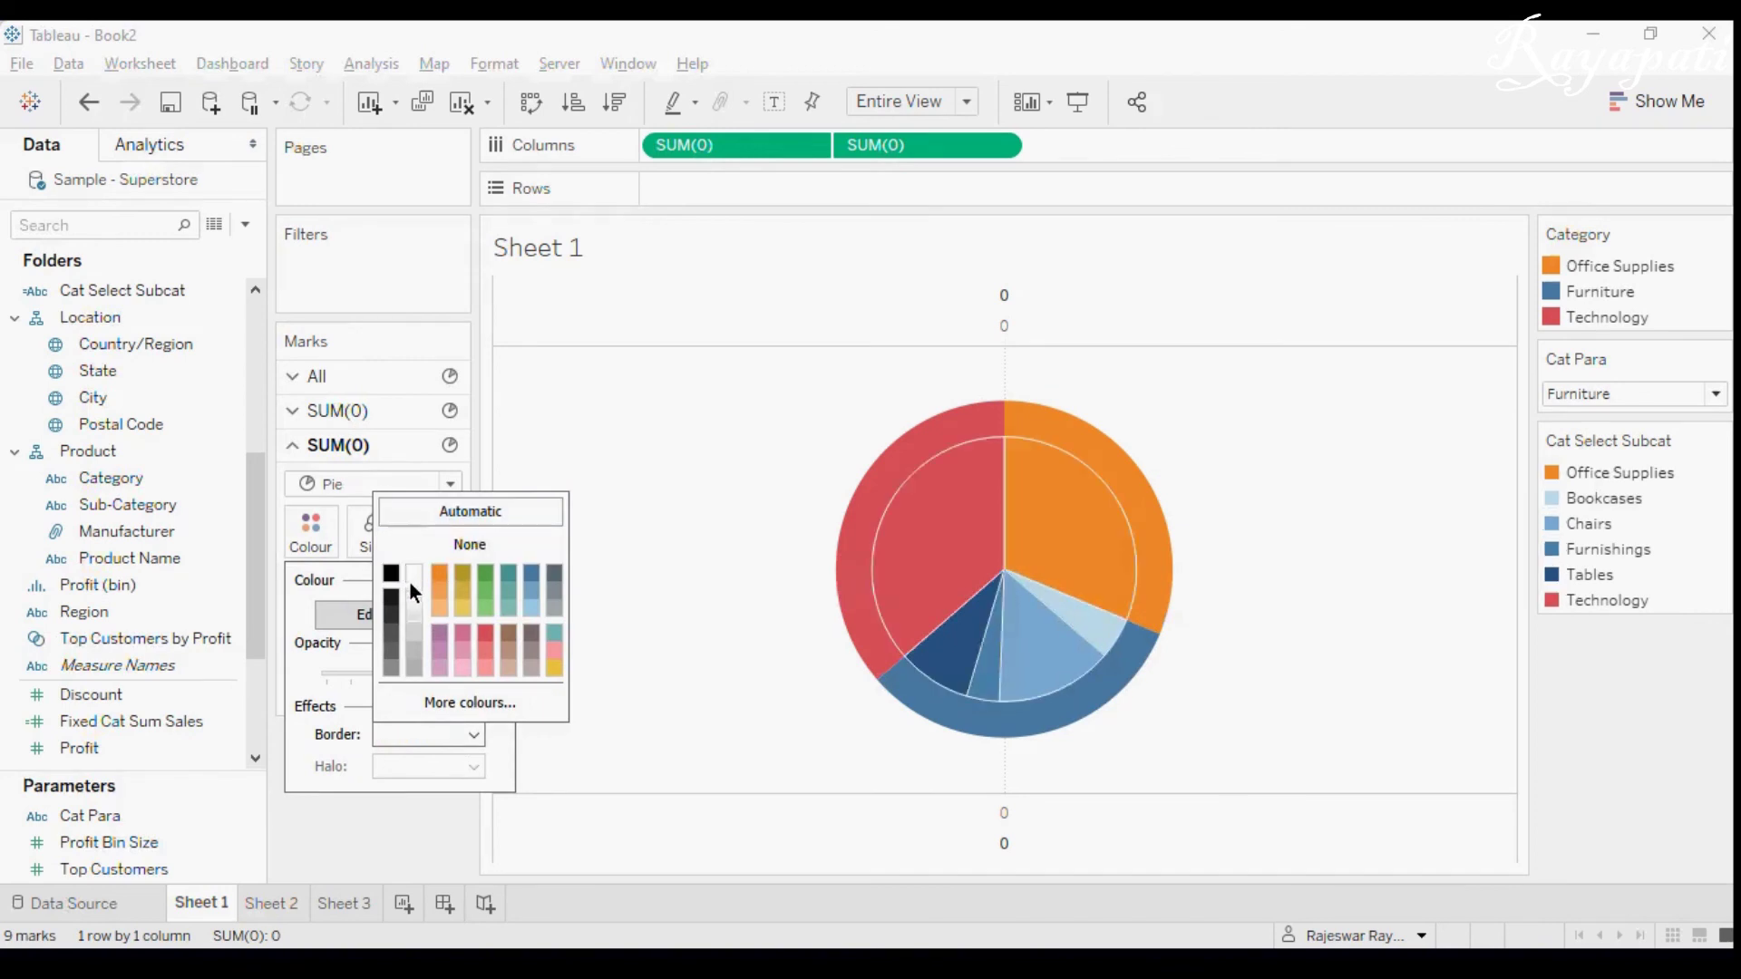
click(413, 808)
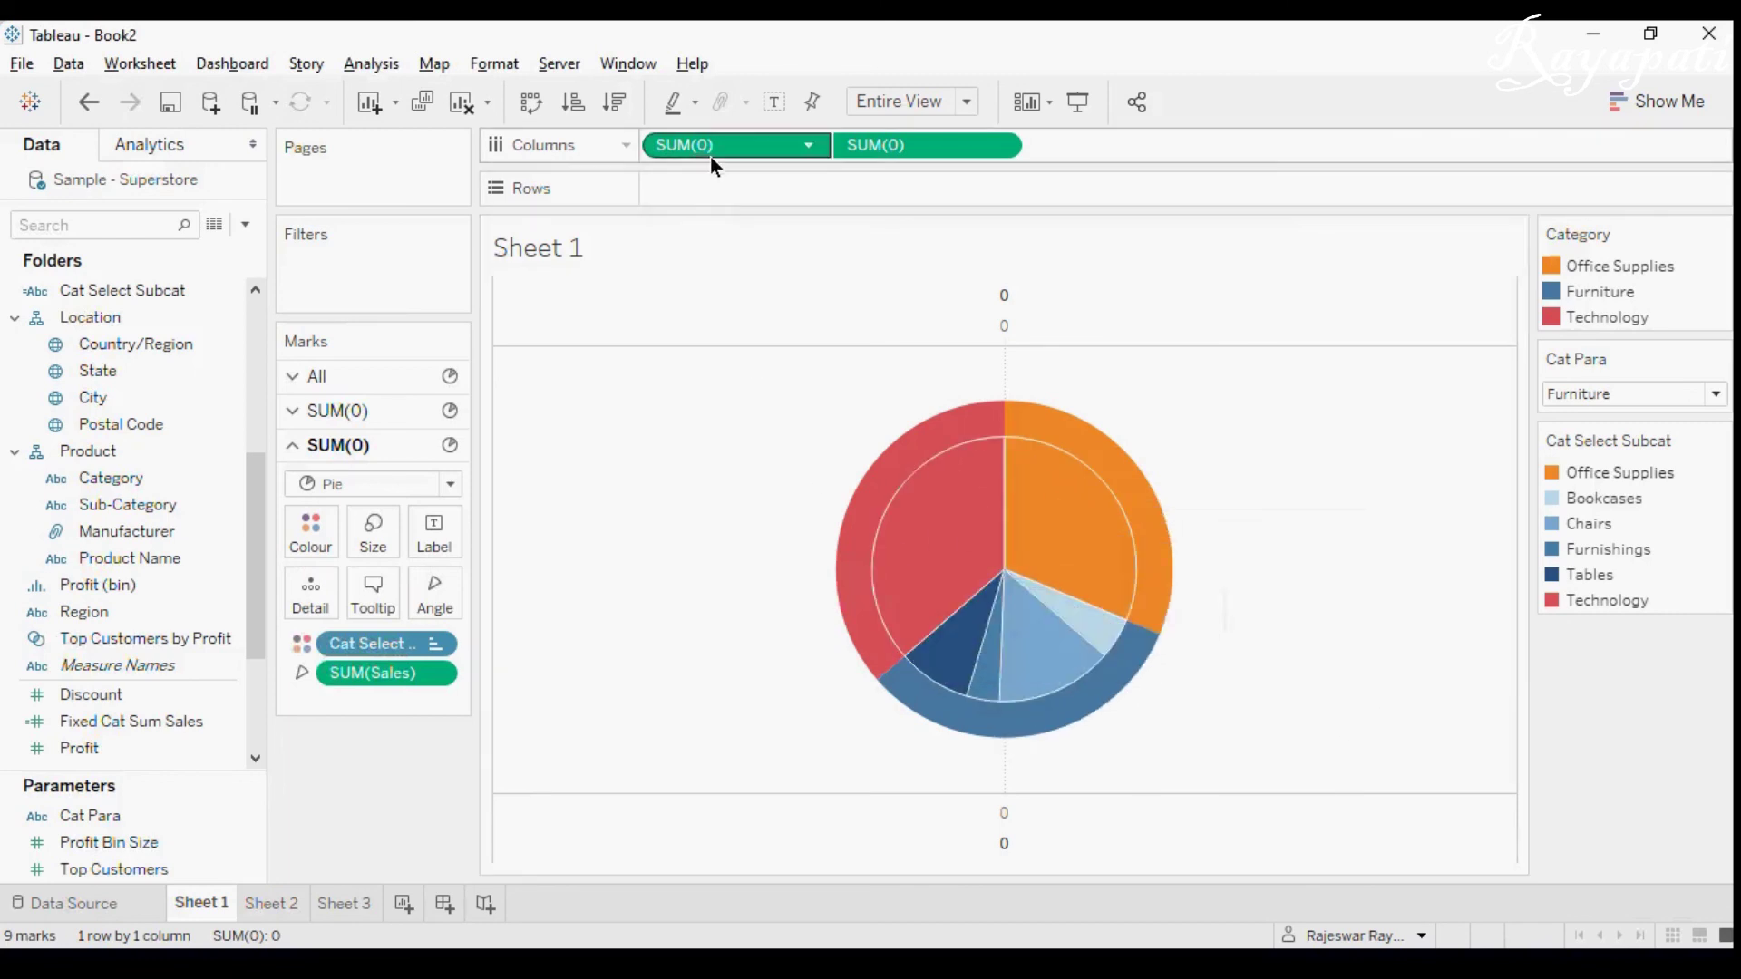
Remove the first SUM(0) from Columns and clear the white border from the remaining pie's marks.
drag(687, 150, 365, 798)
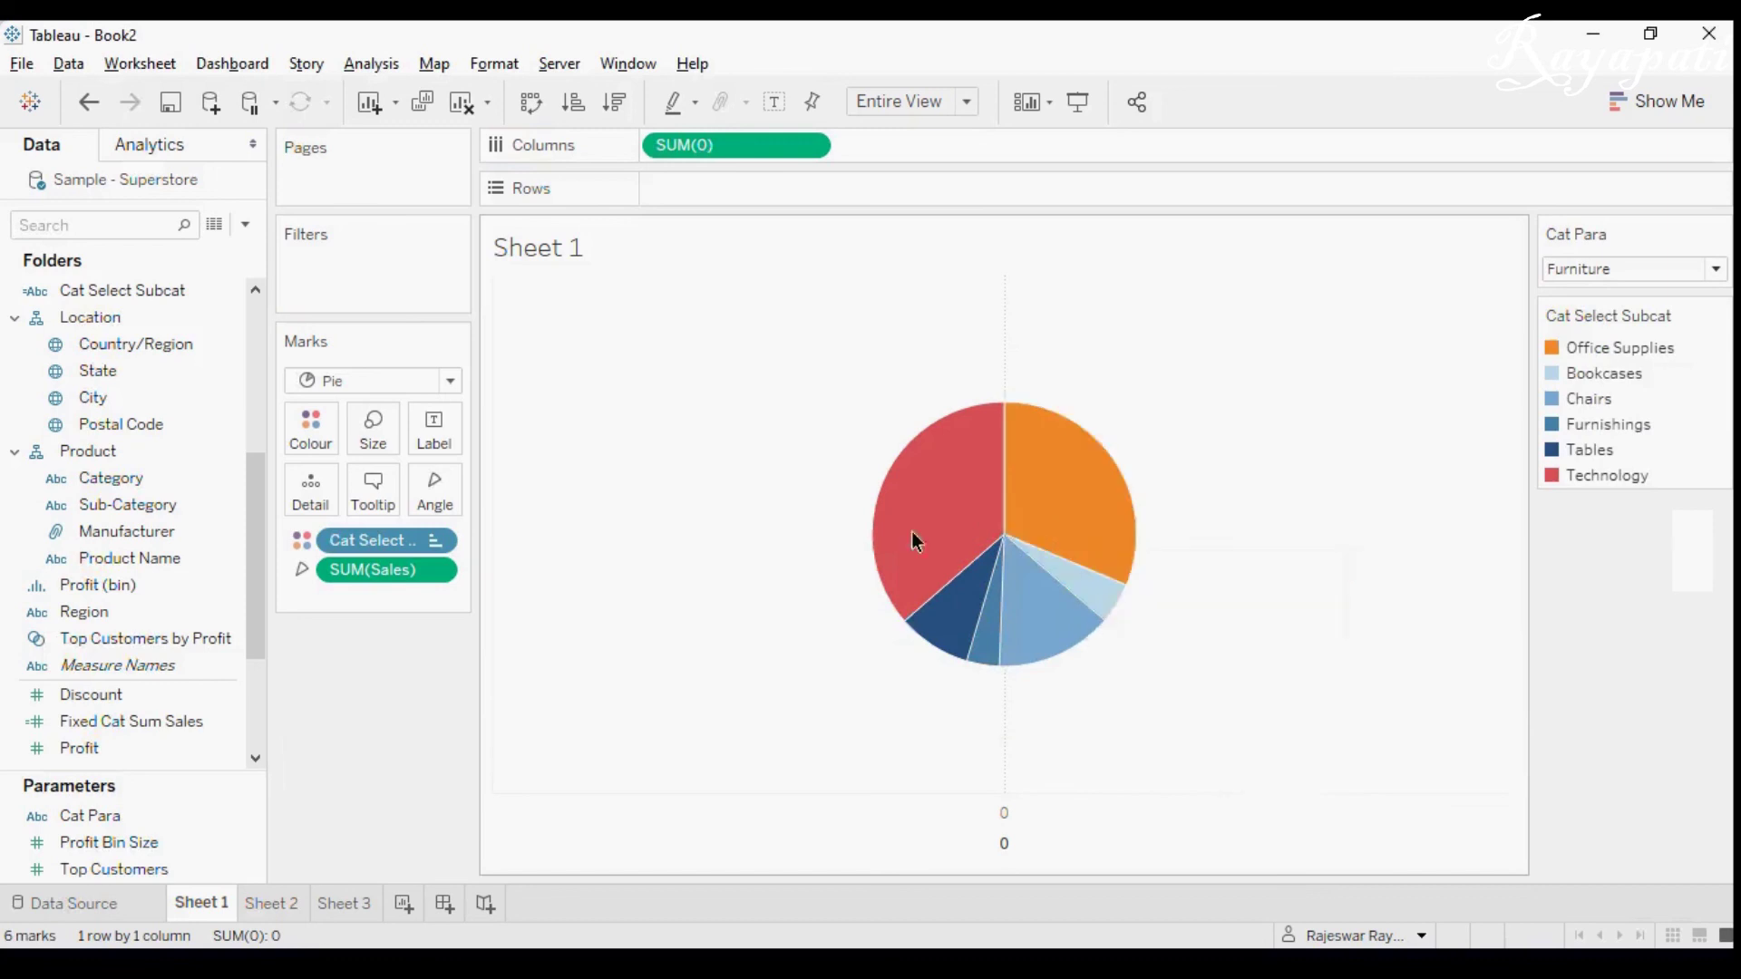
click(311, 419)
click(400, 627)
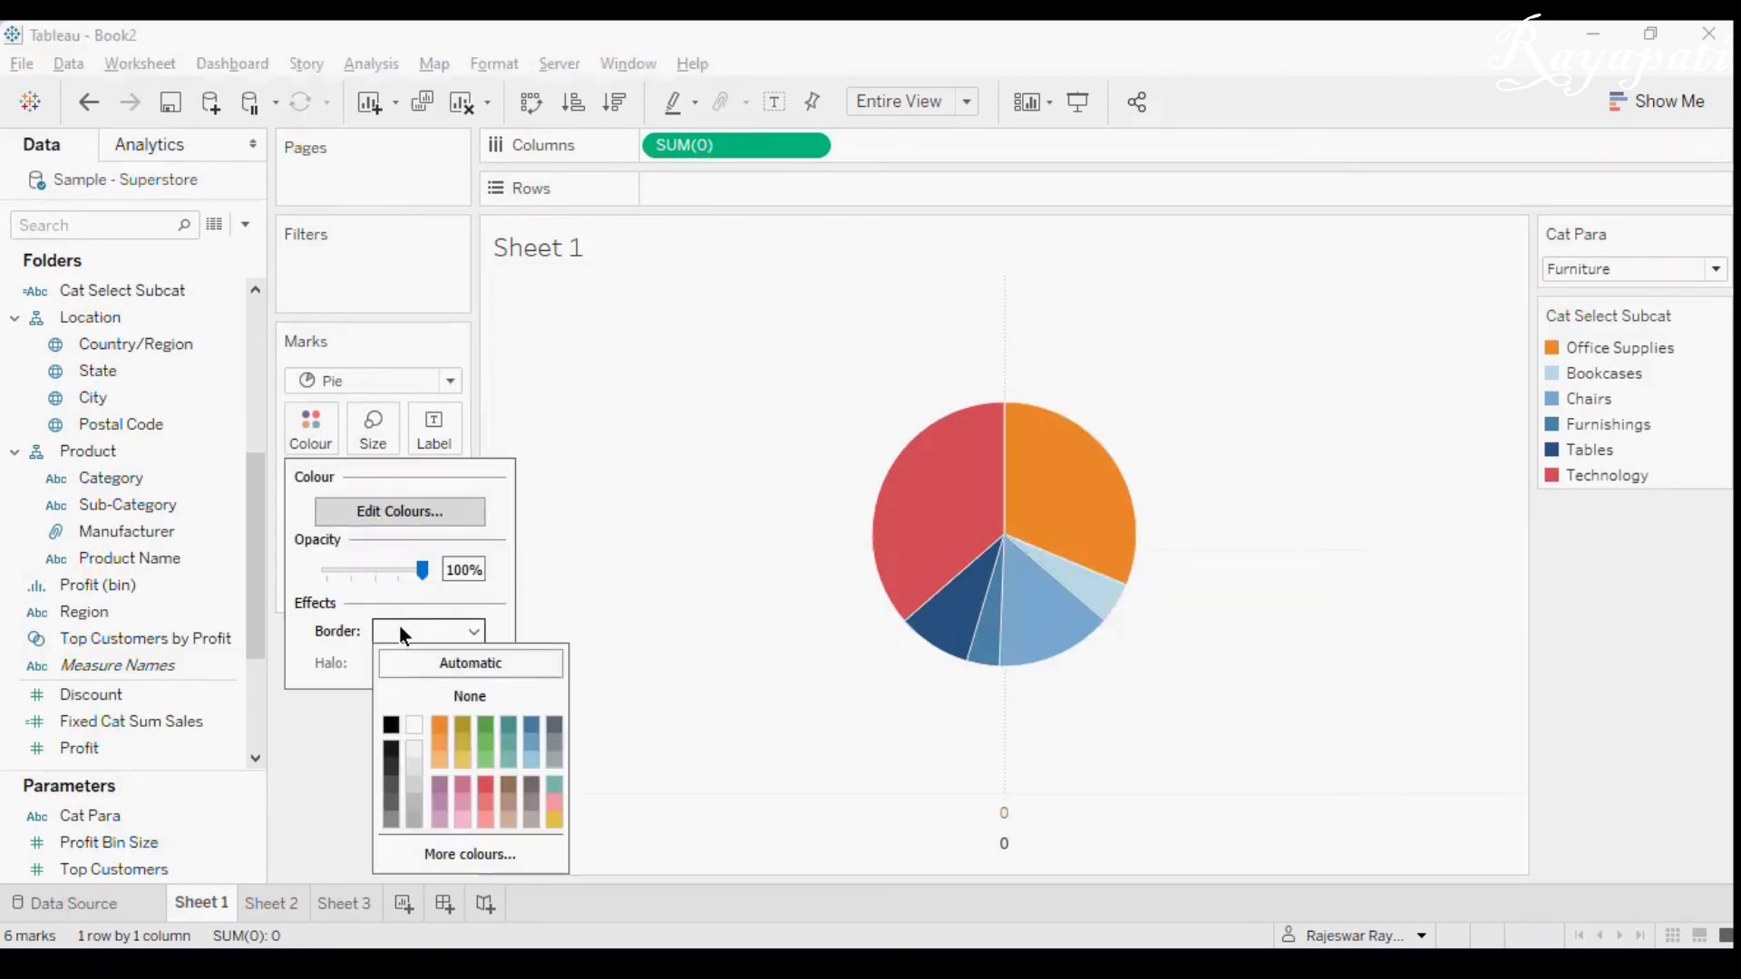
click(349, 772)
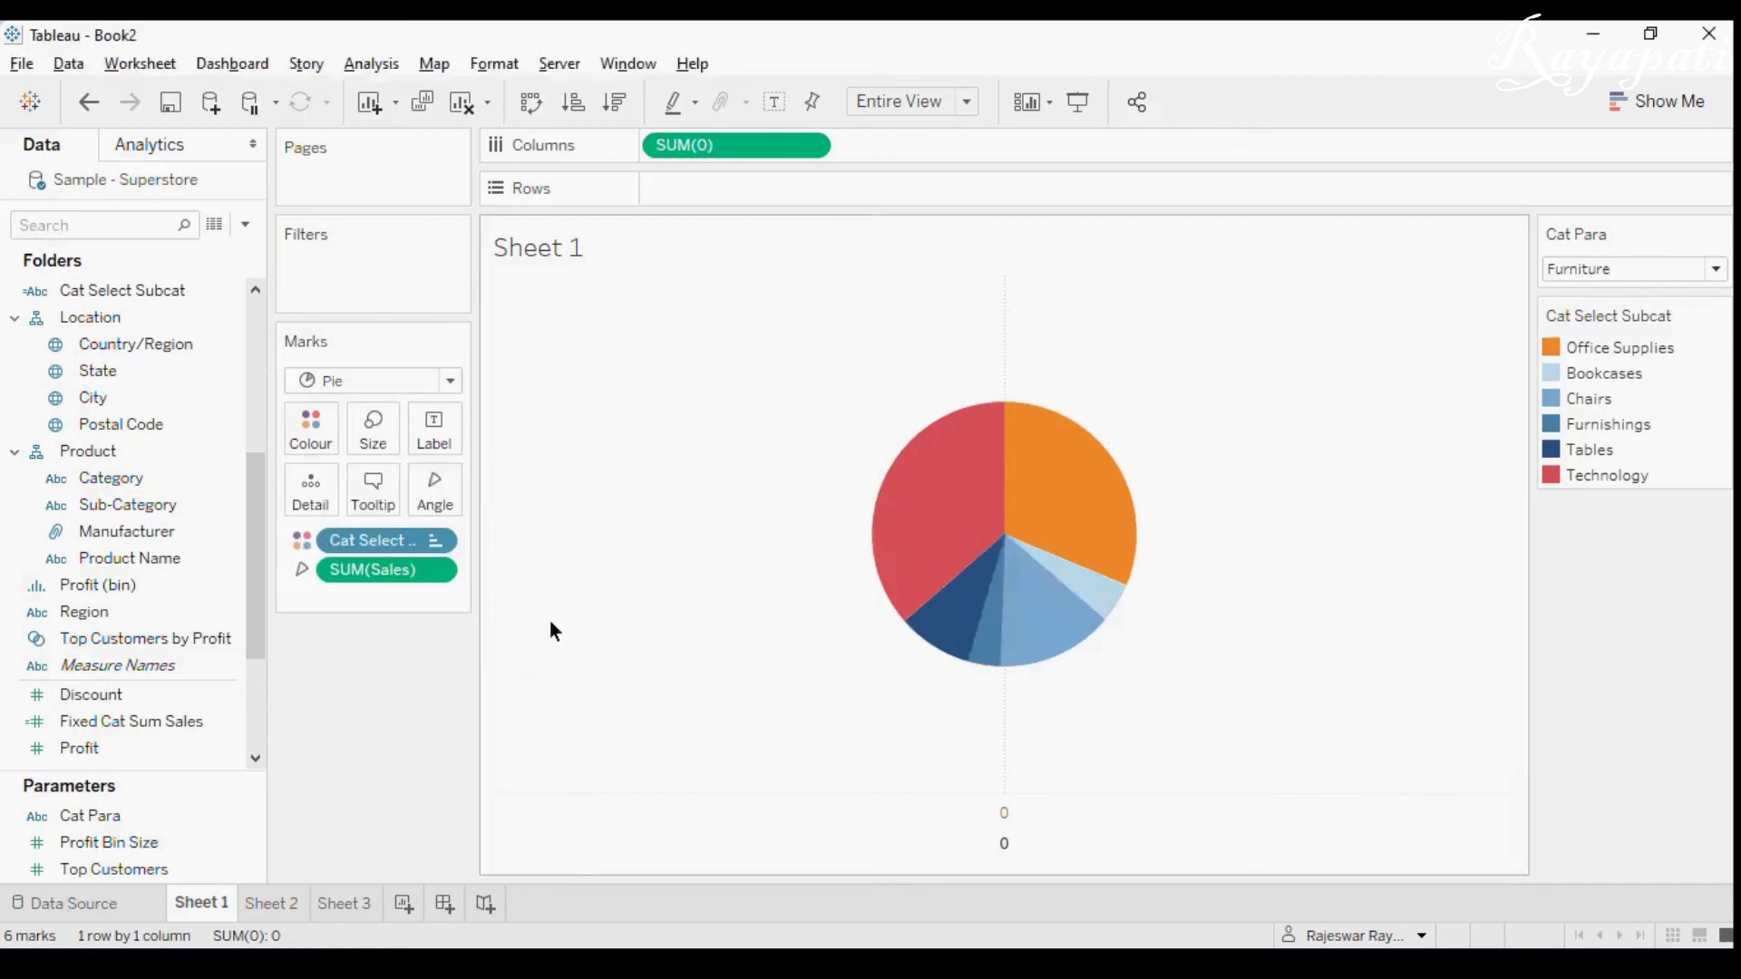
Enlarge the remaining pie and try the Cat Para parameter with Office Supplies and finally Technology.
click(388, 430)
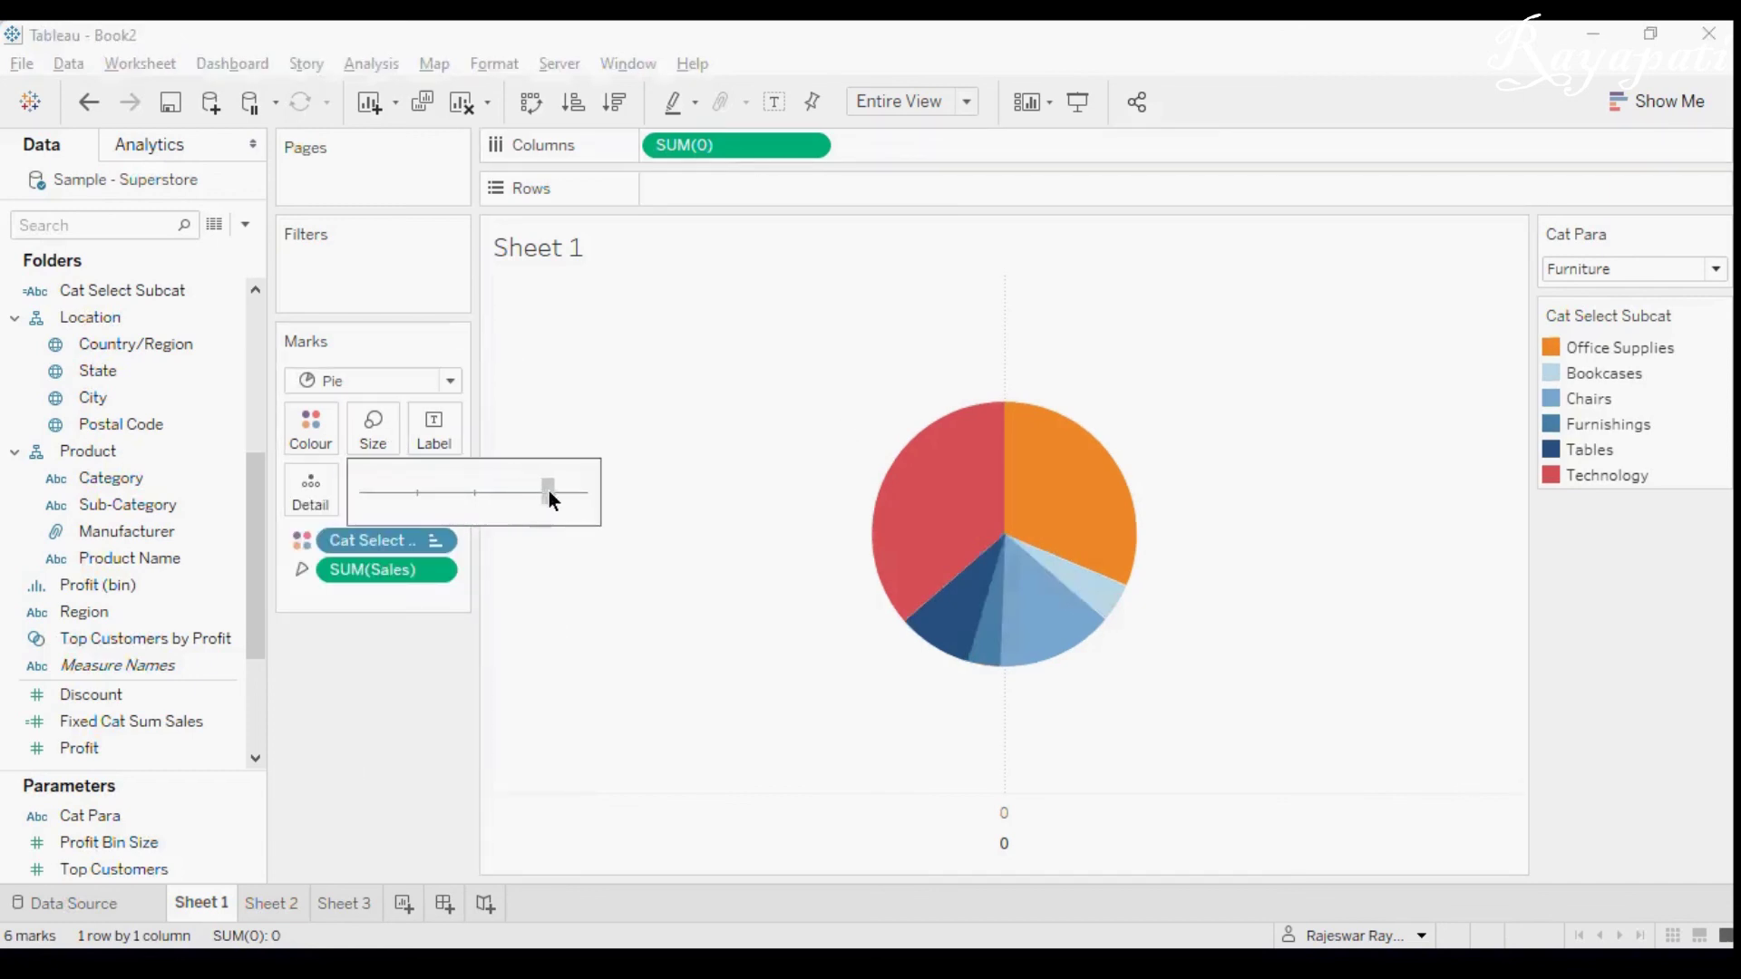
drag(522, 486, 519, 487)
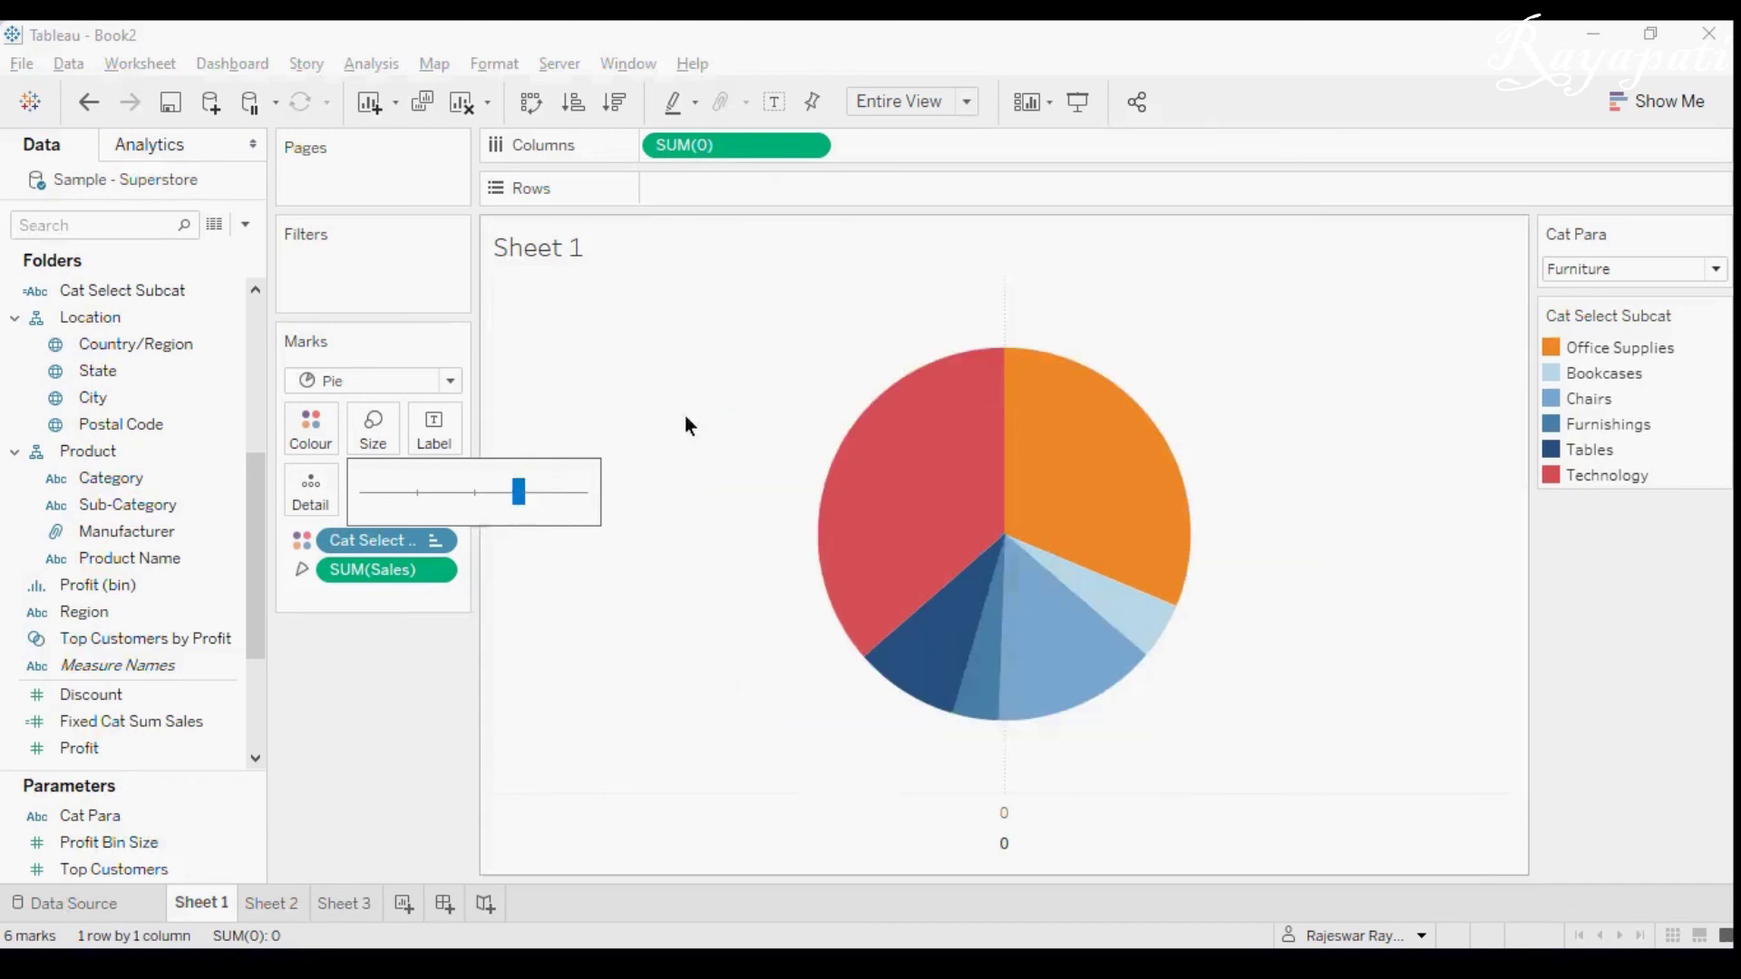
click(1716, 271)
click(1672, 314)
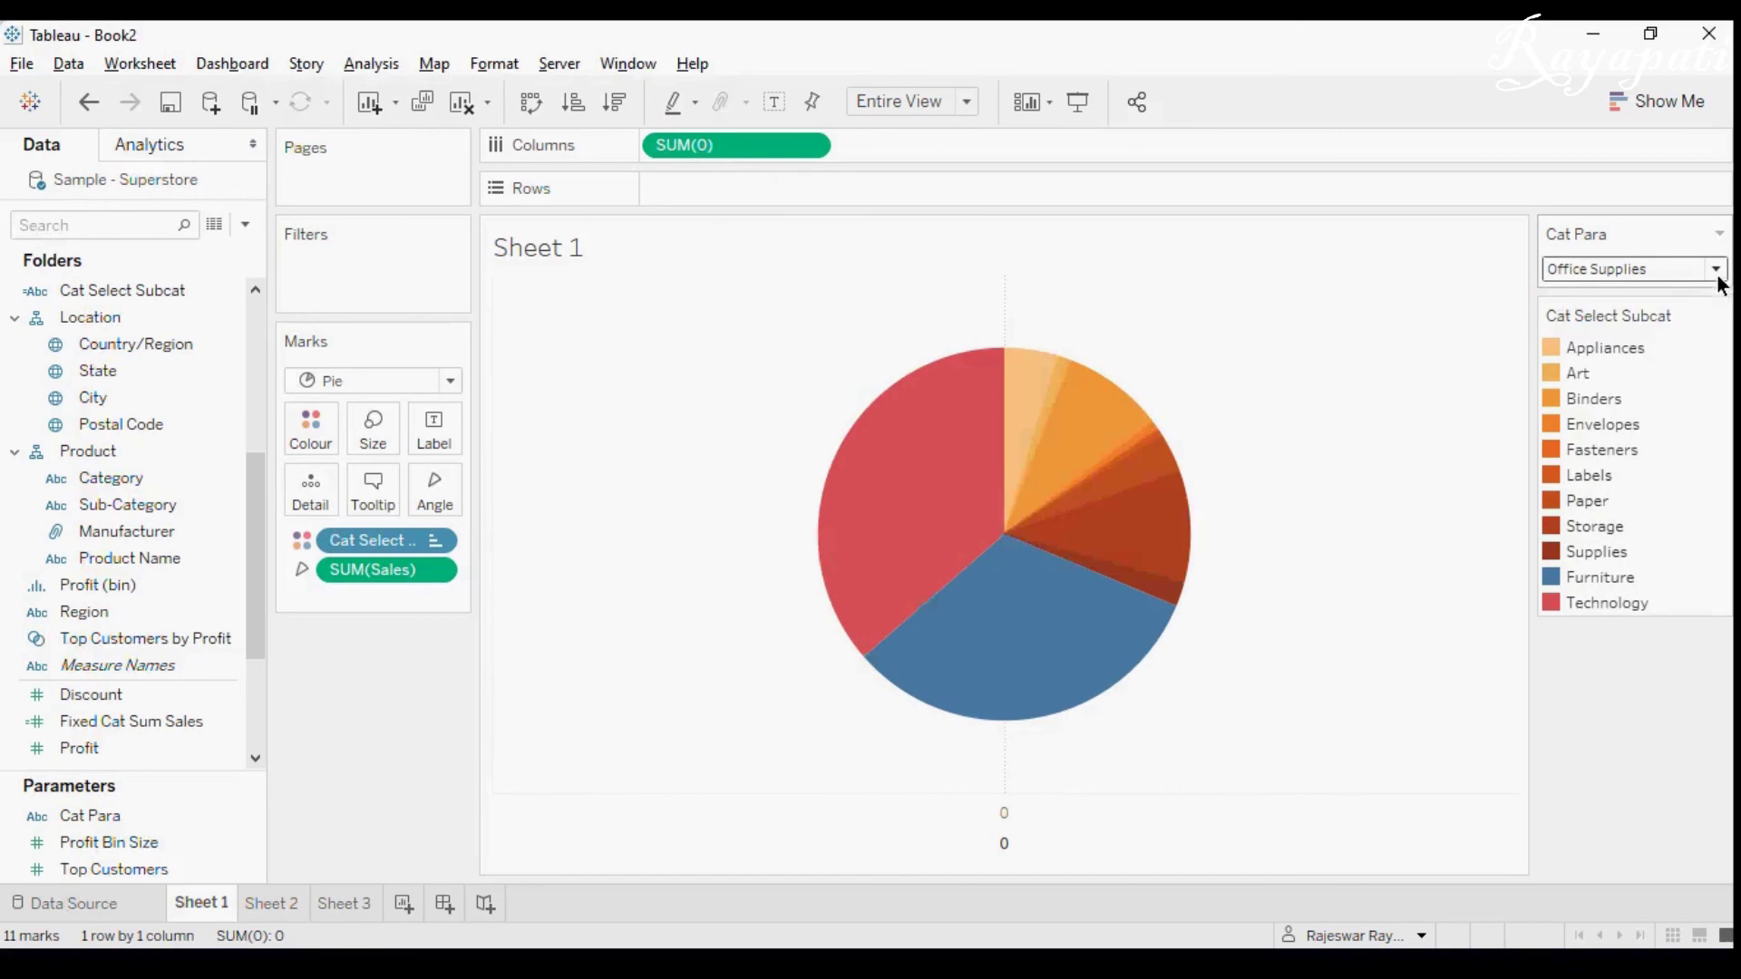
click(1715, 270)
click(1669, 336)
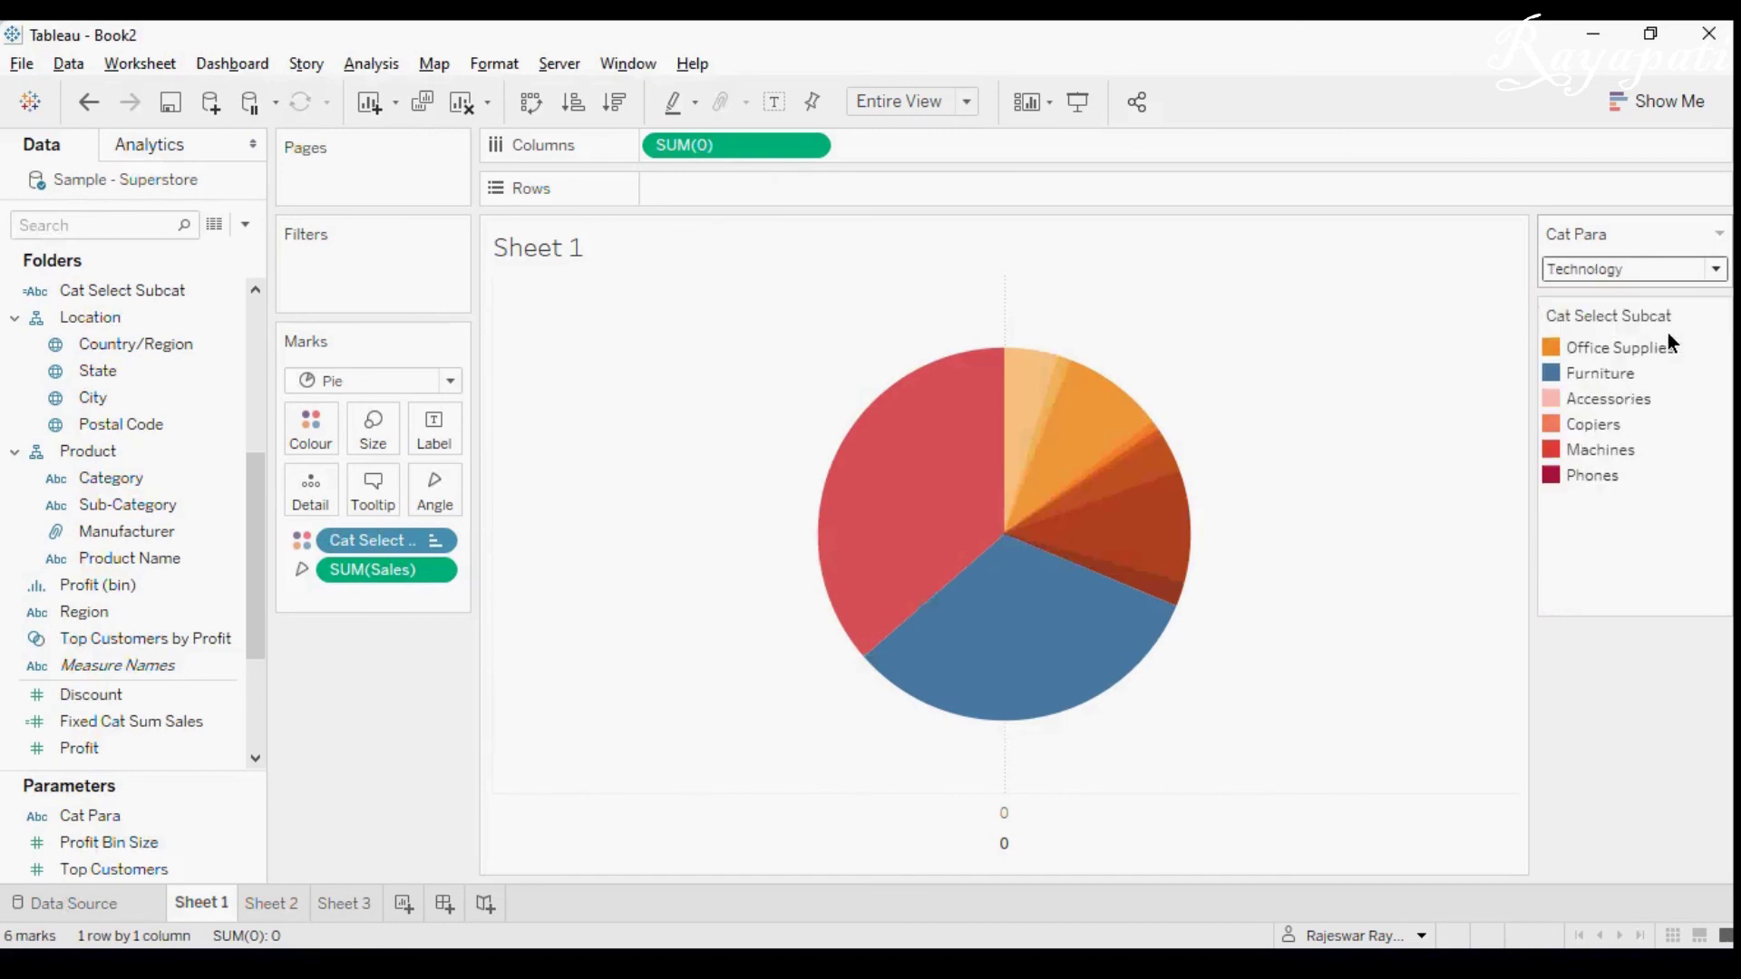